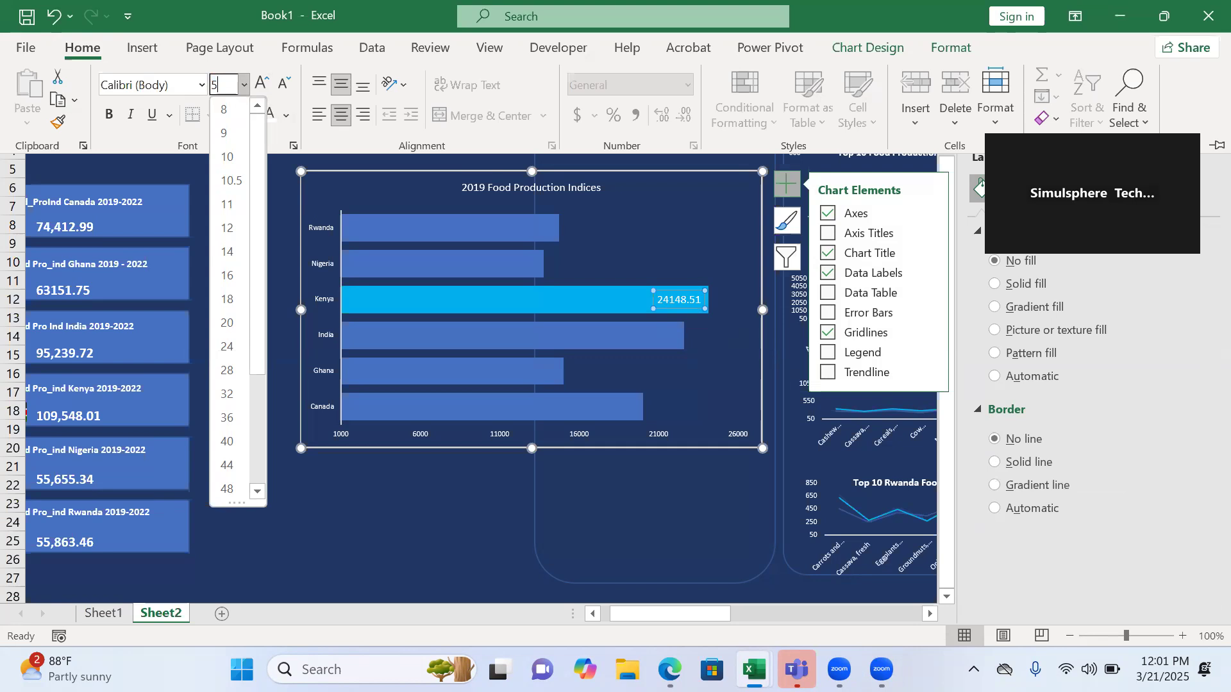
- Set the font size of the Kenya bar's data label to 5
{"action": "key", "text": "Return"}
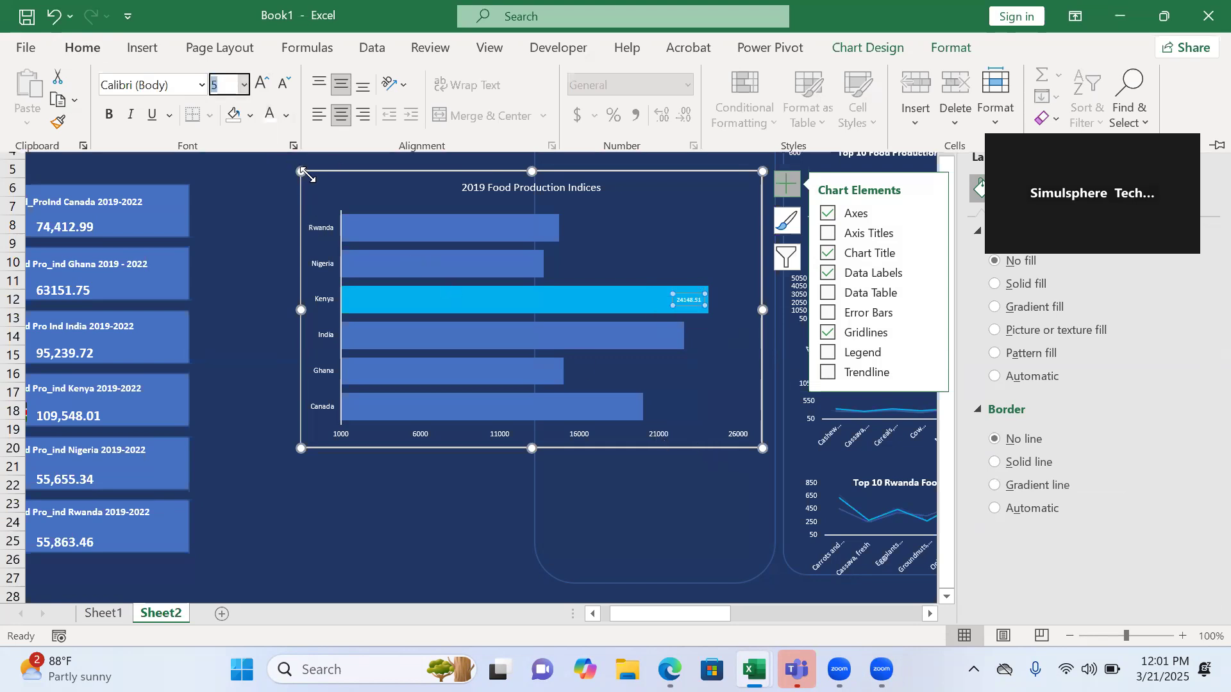
{"action": "key", "text": "Escape"}
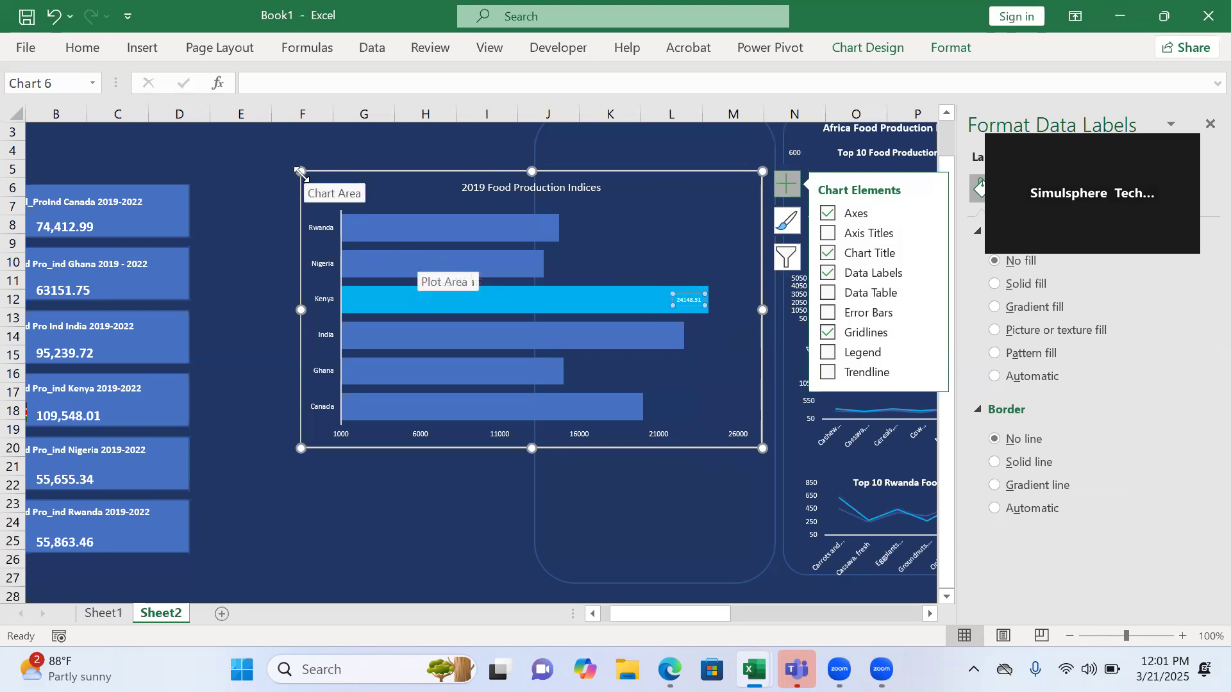
- Shrink the 2019 Food Production Indices chart to fit the width of the middle rounded panel and remove its border line
{"action": "left_click_drag", "start_coordinate": [301, 171], "coordinate": [546, 241]}
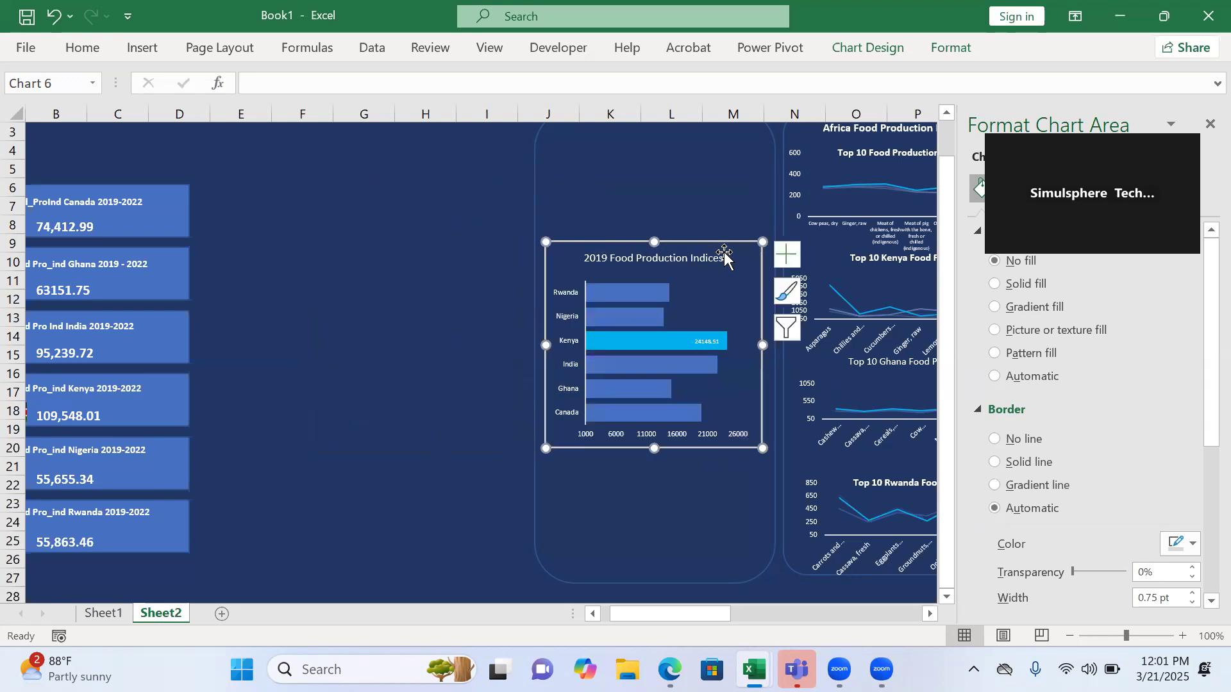
{"action": "left_click_drag", "start_coordinate": [728, 253], "coordinate": [729, 233]}
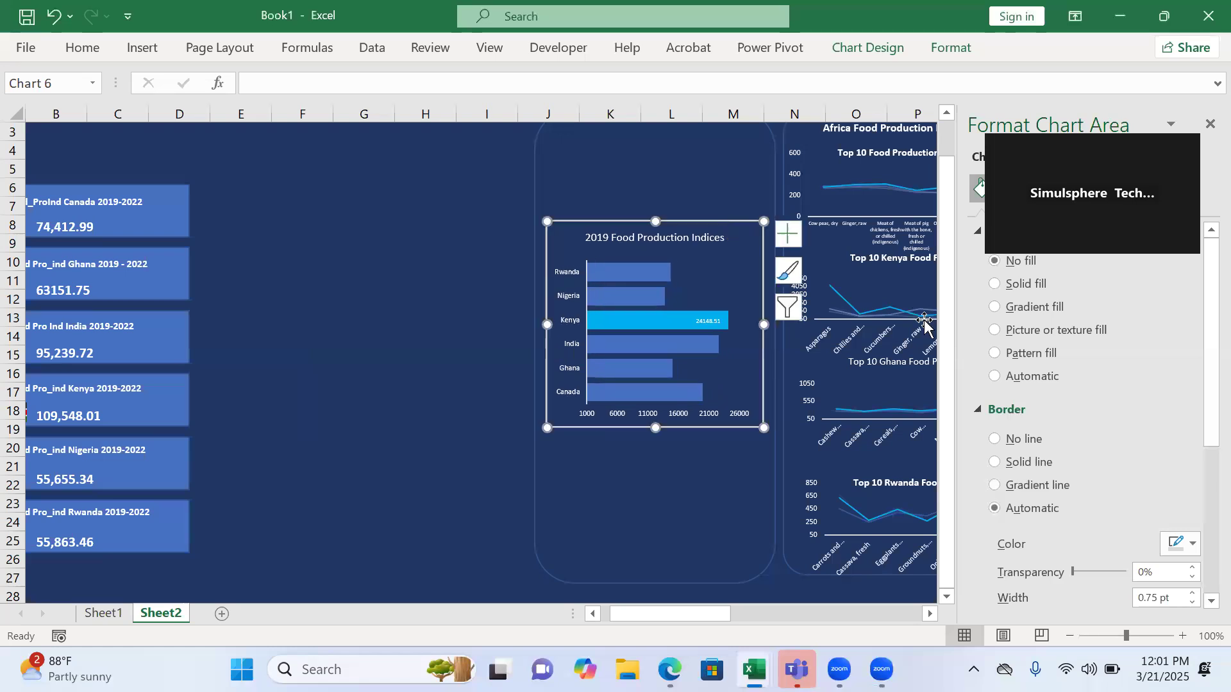
{"action": "left_click", "coordinate": [994, 440]}
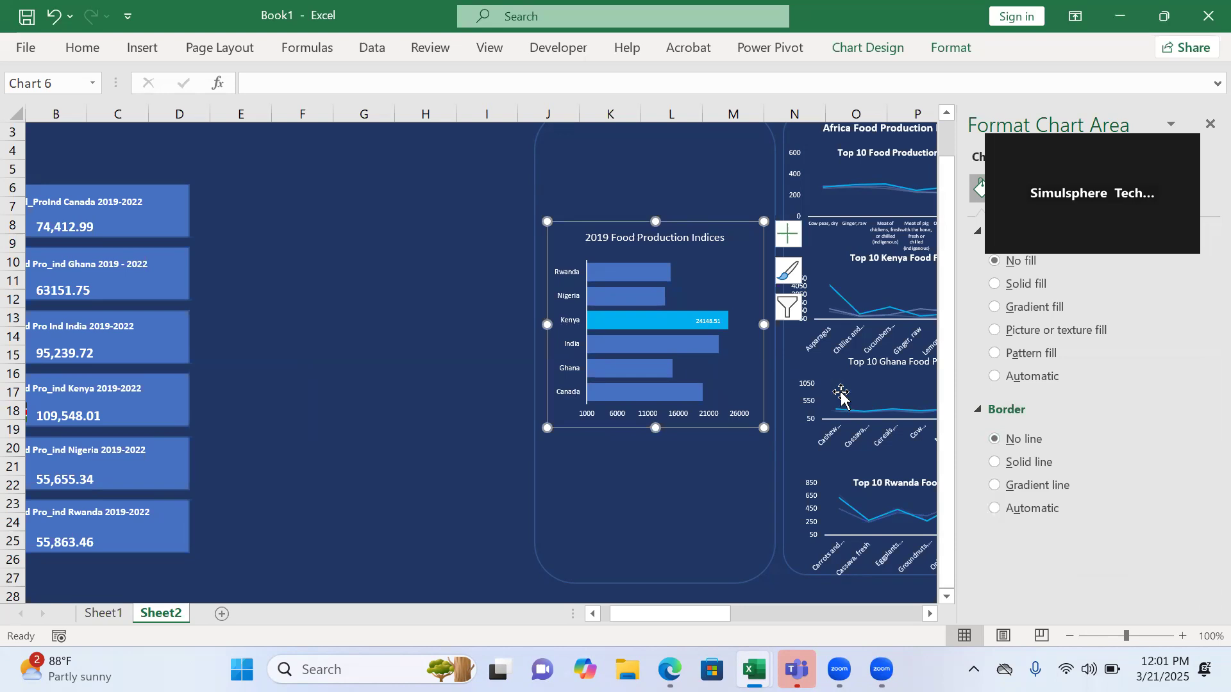
{"action": "left_click_drag", "start_coordinate": [764, 428], "coordinate": [769, 425]}
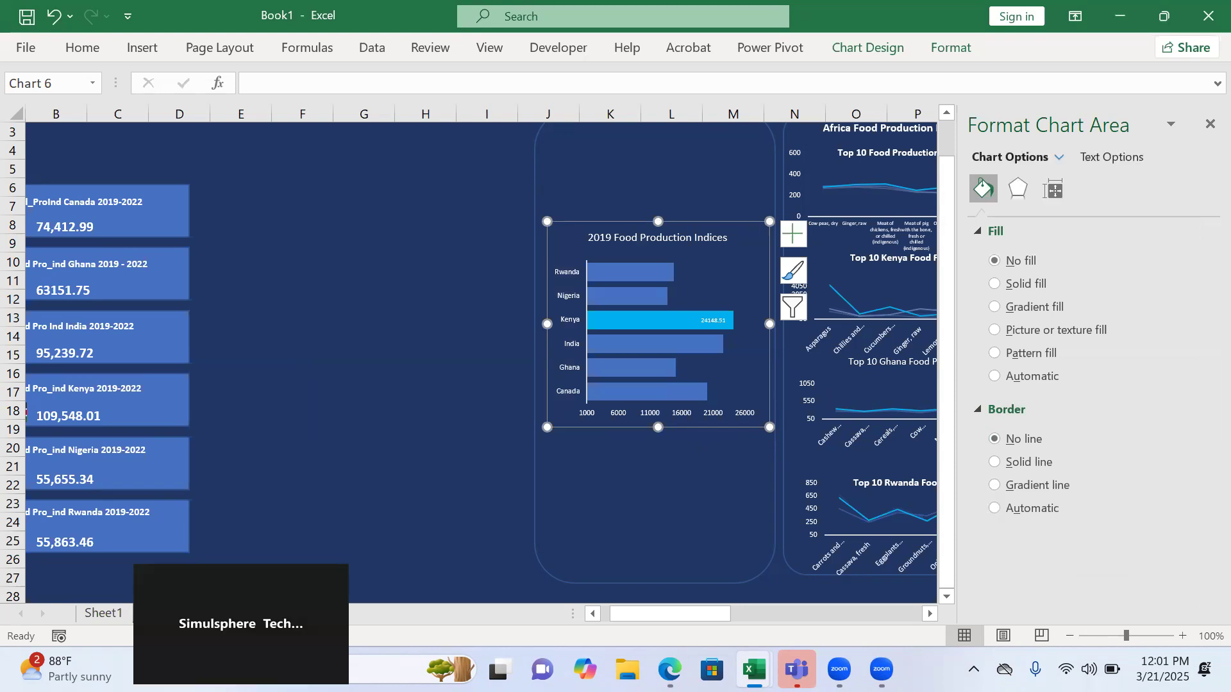
- Close the chart formatting pane and reduce the 2019 chart's height from its lower edge
{"action": "left_click", "coordinate": [1210, 124]}
{"action": "left_click_drag", "start_coordinate": [1201, 232], "coordinate": [1200, 232]}
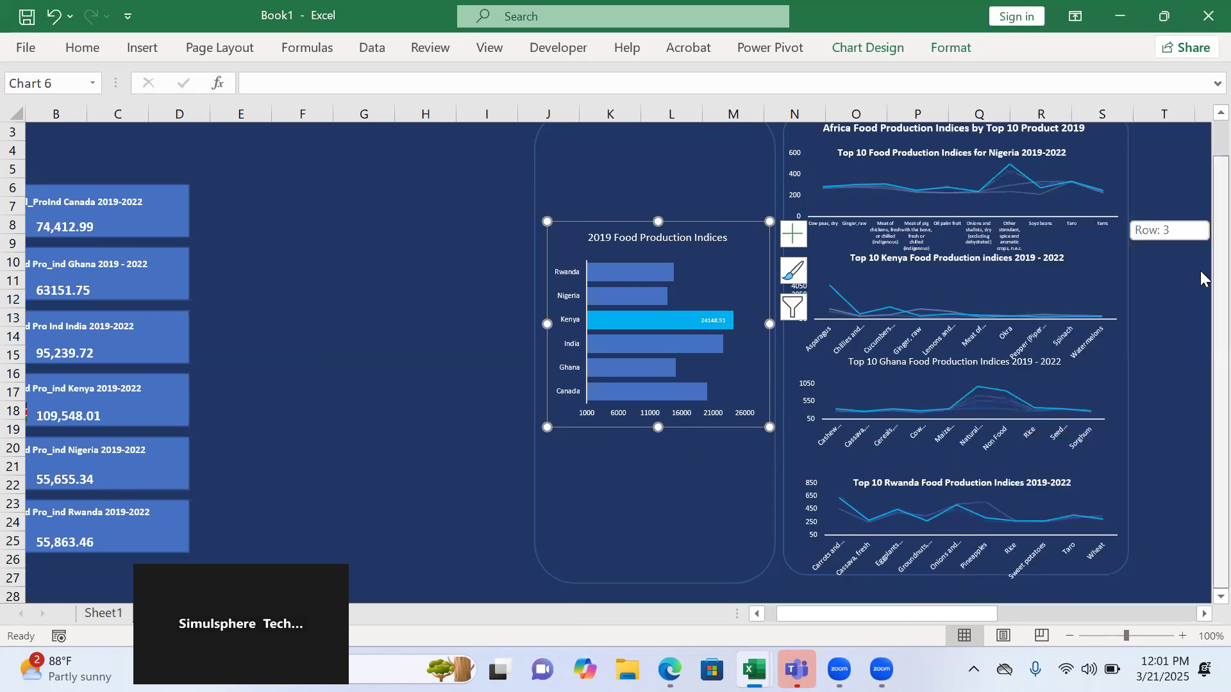
{"action": "left_click_drag", "start_coordinate": [1200, 316], "coordinate": [1201, 316]}
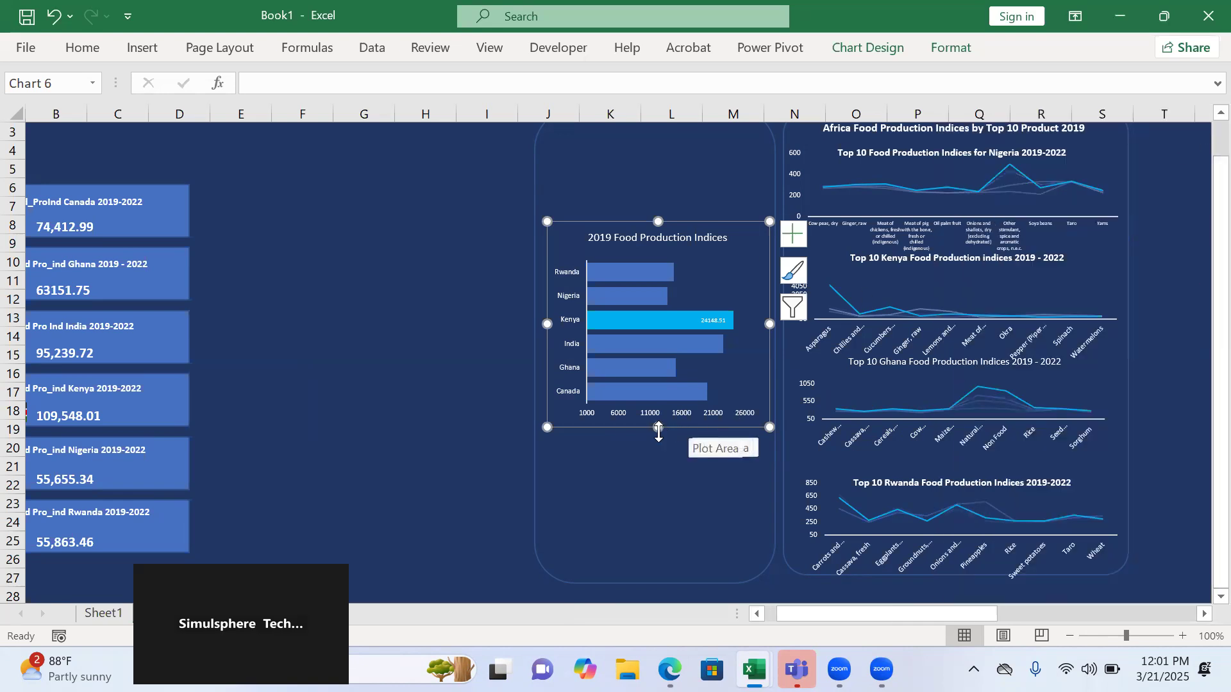
{"action": "left_click_drag", "start_coordinate": [657, 427], "coordinate": [657, 394]}
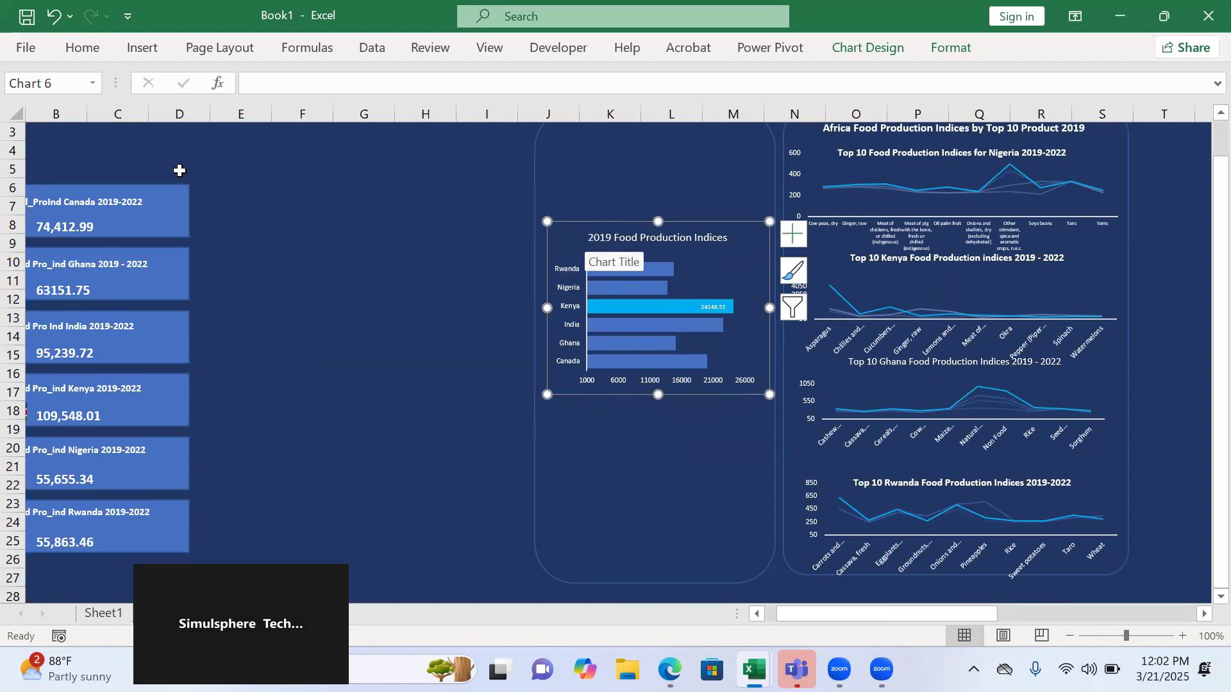
- On Sheet1, copy the country labels and Sum of 2022 values from B7:B13 and F7:F13 and paste them at E53
{"action": "left_click", "coordinate": [116, 619]}
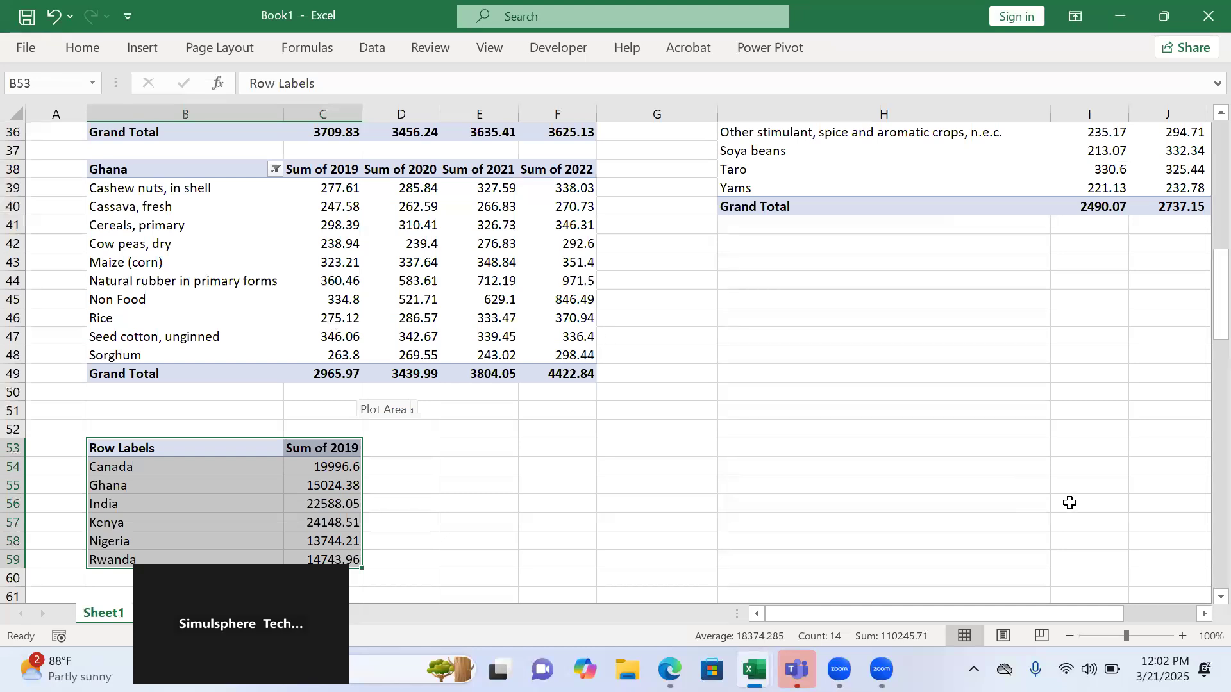
{"action": "left_click_drag", "start_coordinate": [1219, 318], "coordinate": [1202, 217]}
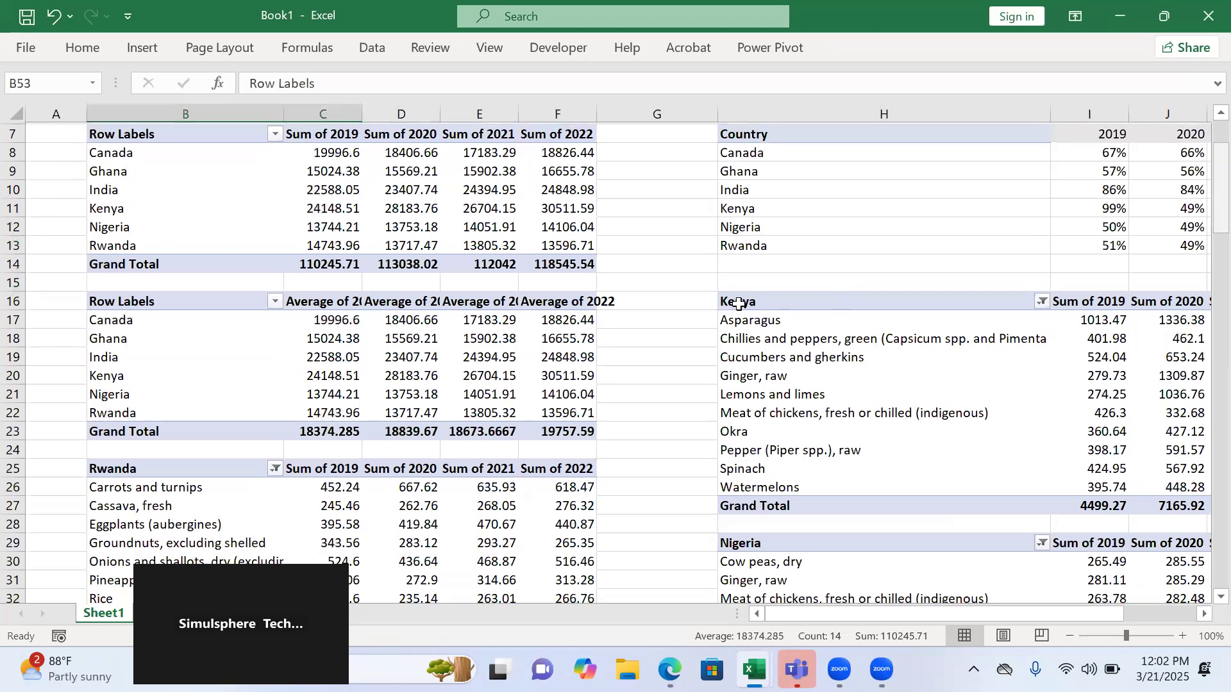
{"action": "left_click_drag", "start_coordinate": [145, 134], "coordinate": [223, 238]}
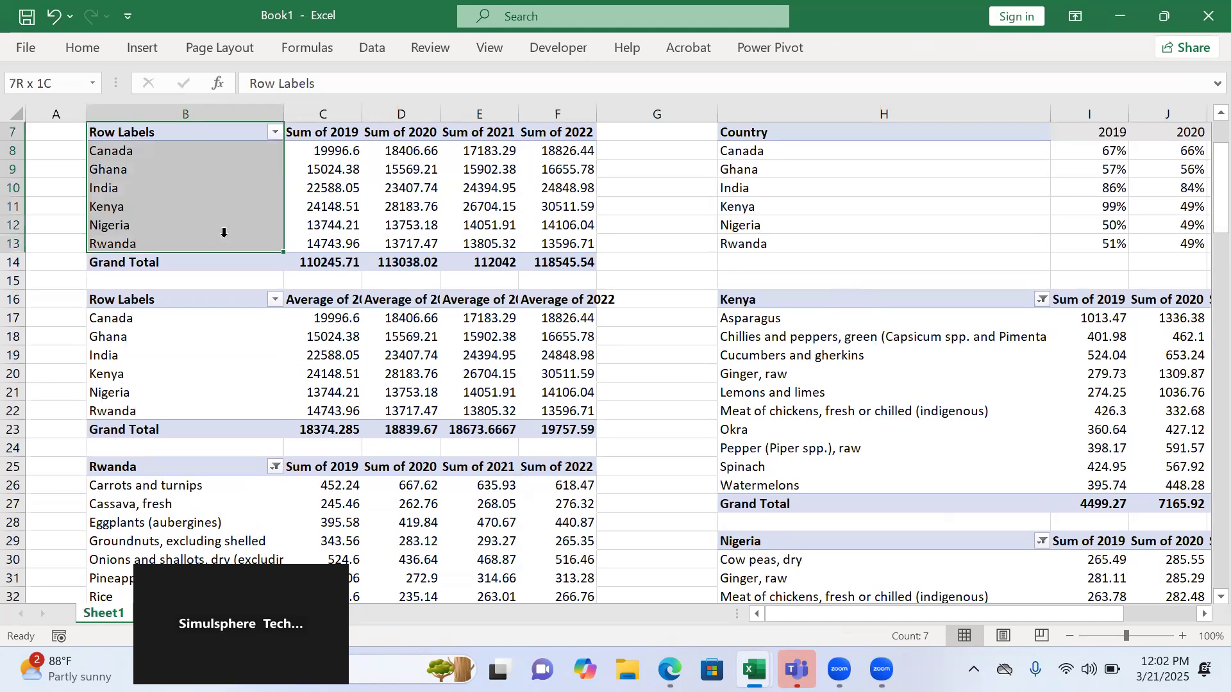
{"action": "left_click_drag", "start_coordinate": [554, 133], "coordinate": [567, 244]}
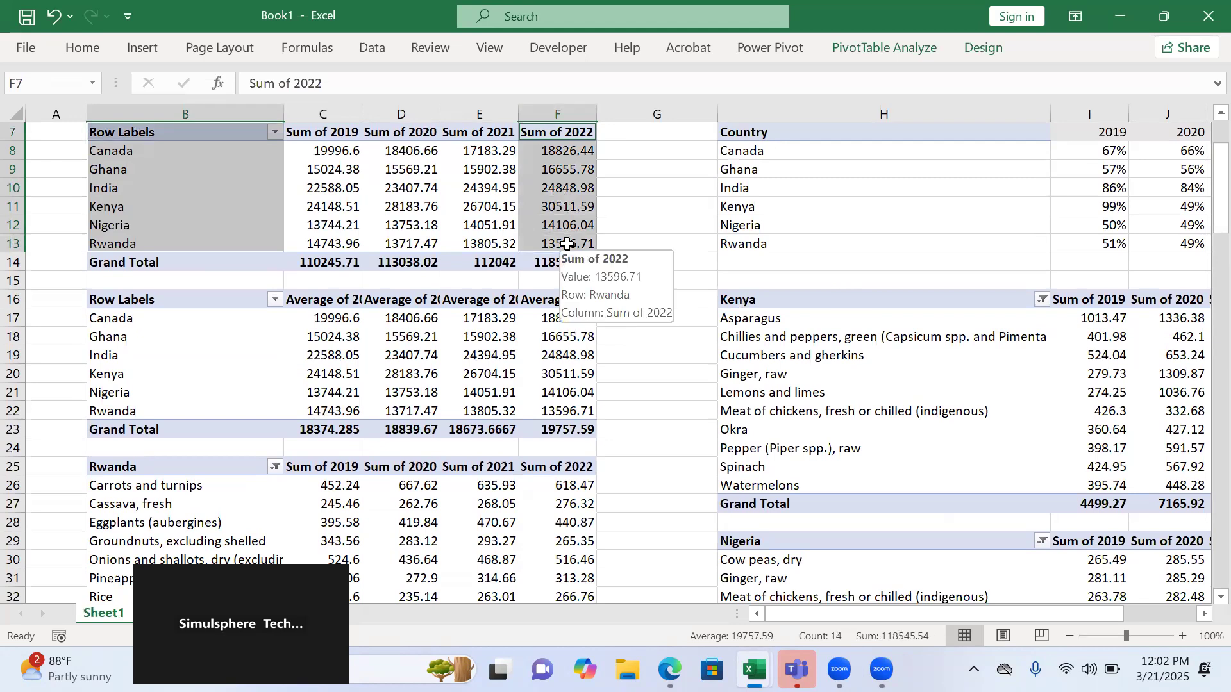
{"action": "key", "text": "ctrl+c"}
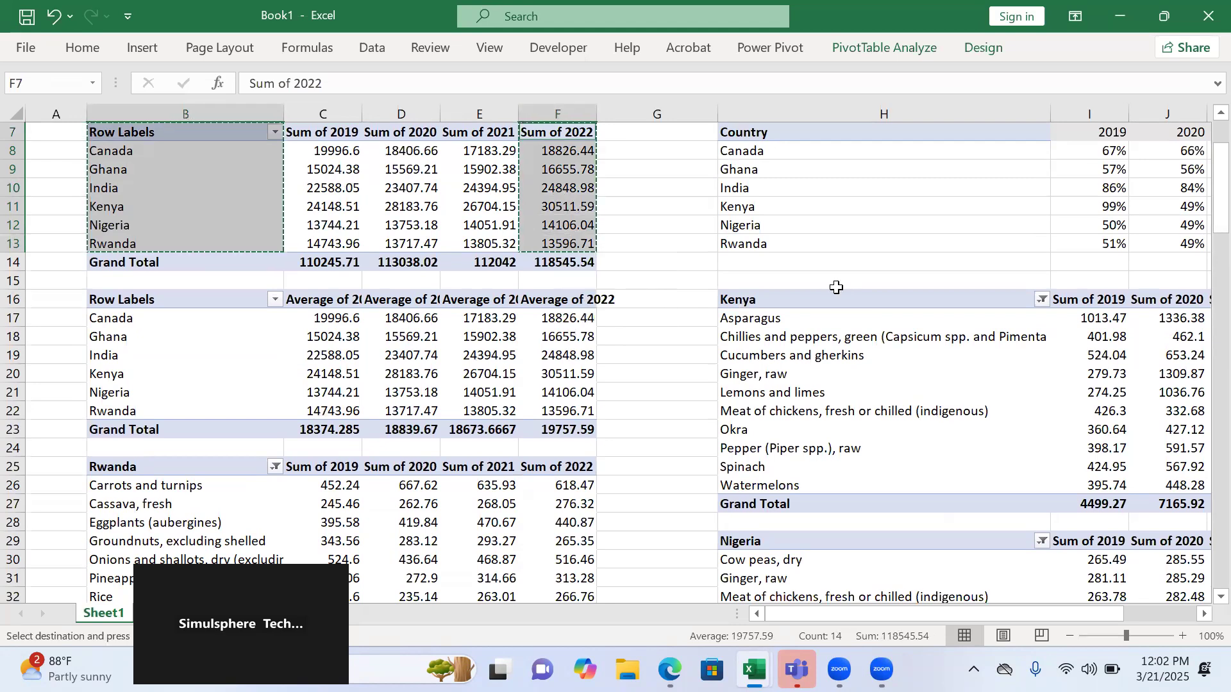
{"action": "left_click_drag", "start_coordinate": [1206, 211], "coordinate": [1202, 346]}
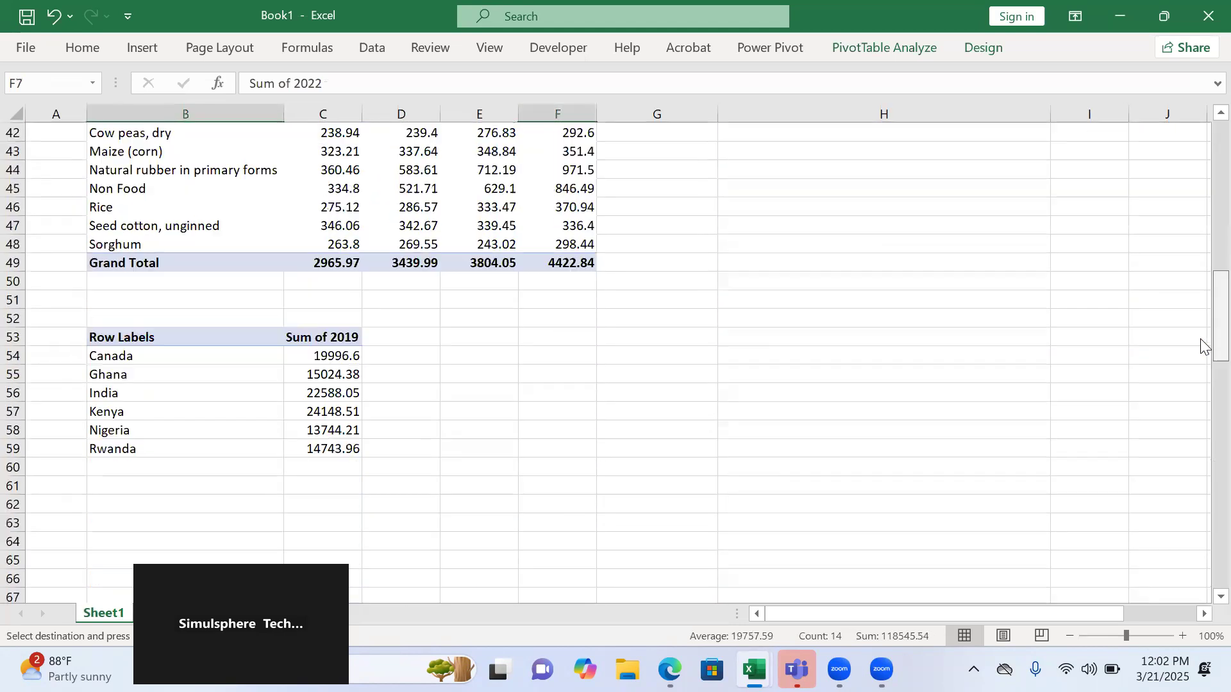
{"action": "left_click", "coordinate": [475, 335]}
{"action": "key", "text": "ctrl+v"}
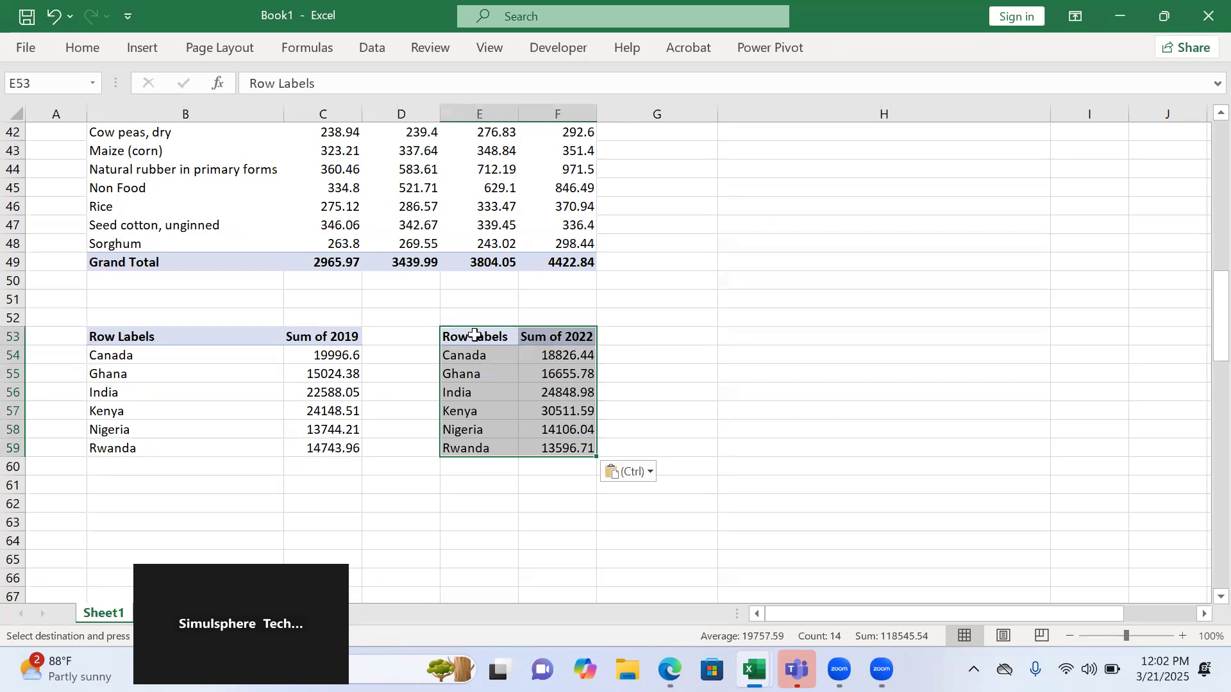
- Insert a clustered bar chart from the pasted Sum of 2022 table
{"action": "left_click", "coordinate": [141, 54]}
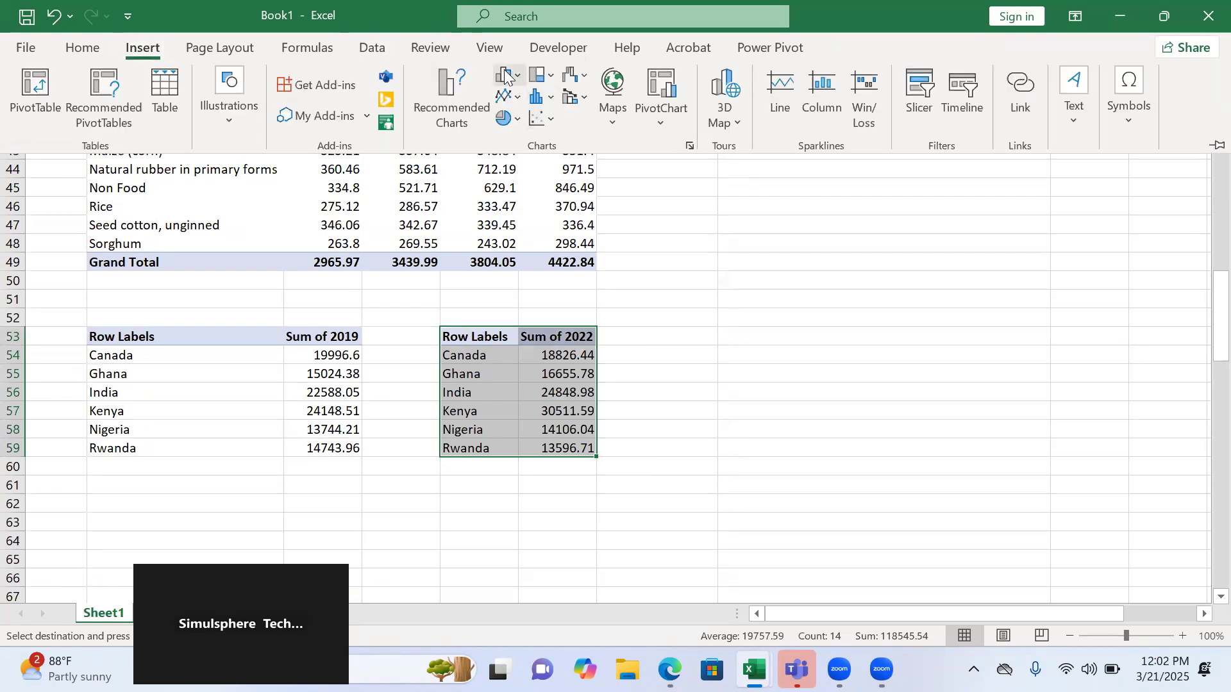
{"action": "left_click", "coordinate": [504, 69]}
{"action": "left_click", "coordinate": [533, 313]}
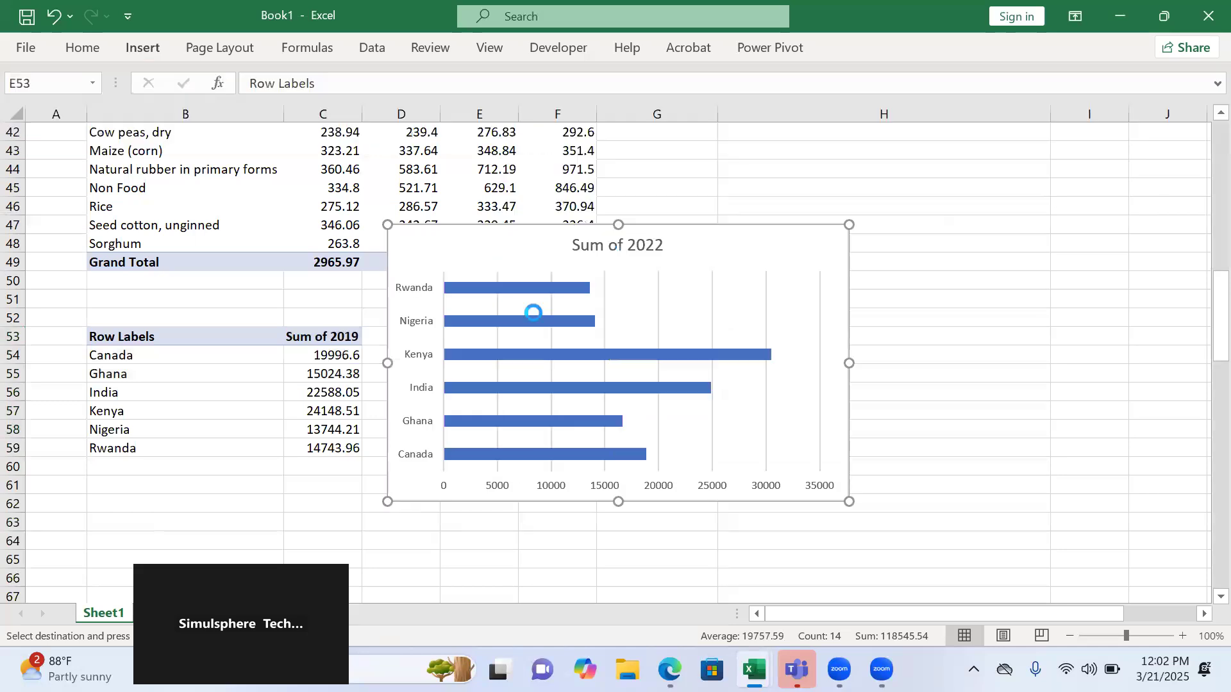
- Relocate the Sum of 2022 bar chart to Sheet2 as an embedded object
{"action": "right_click", "coordinate": [685, 237]}
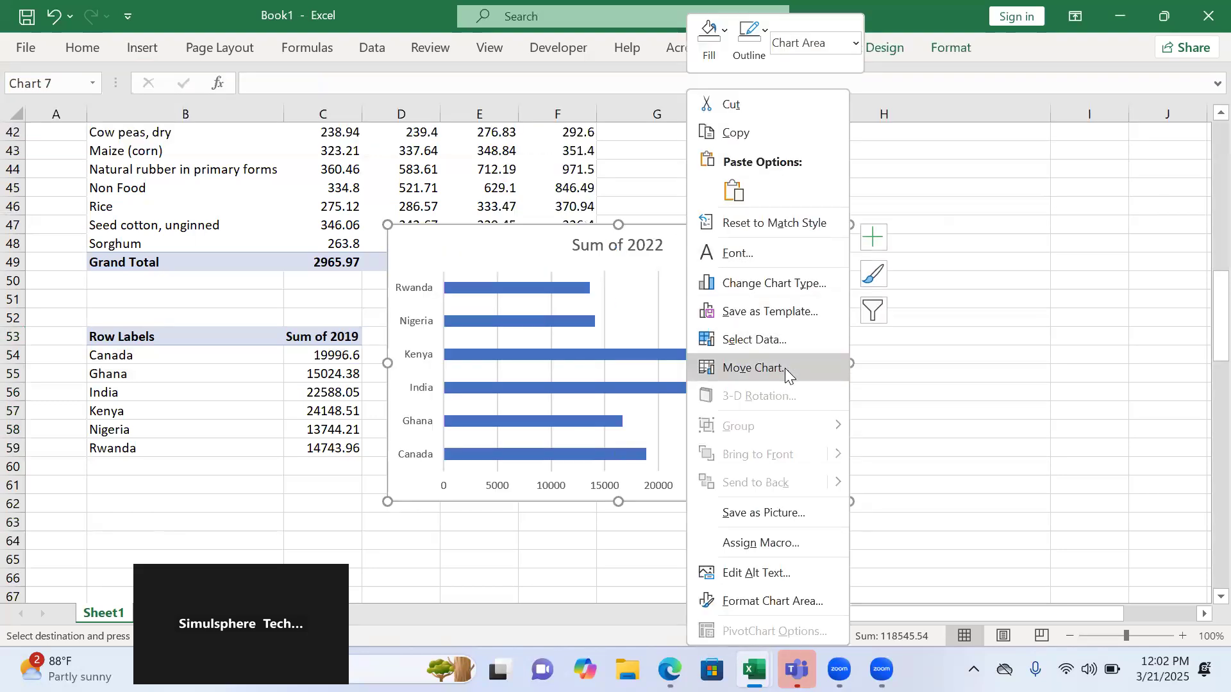
{"action": "left_click", "coordinate": [784, 367]}
{"action": "left_click", "coordinate": [898, 387]}
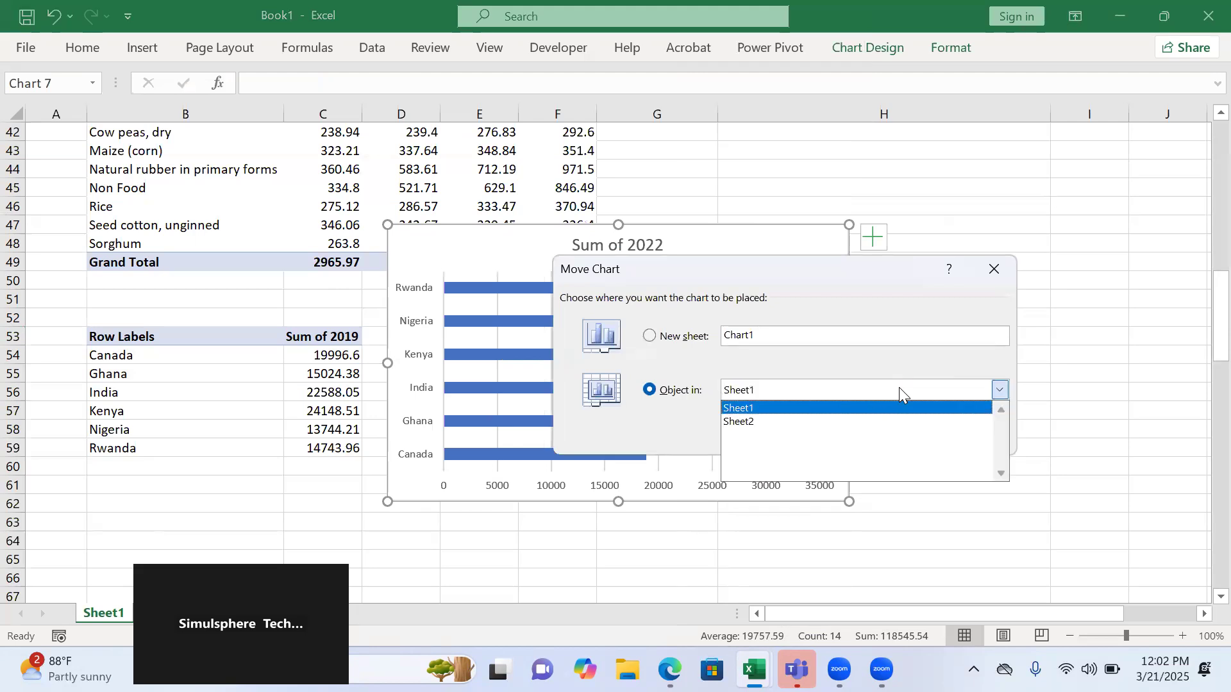
{"action": "left_click", "coordinate": [838, 422]}
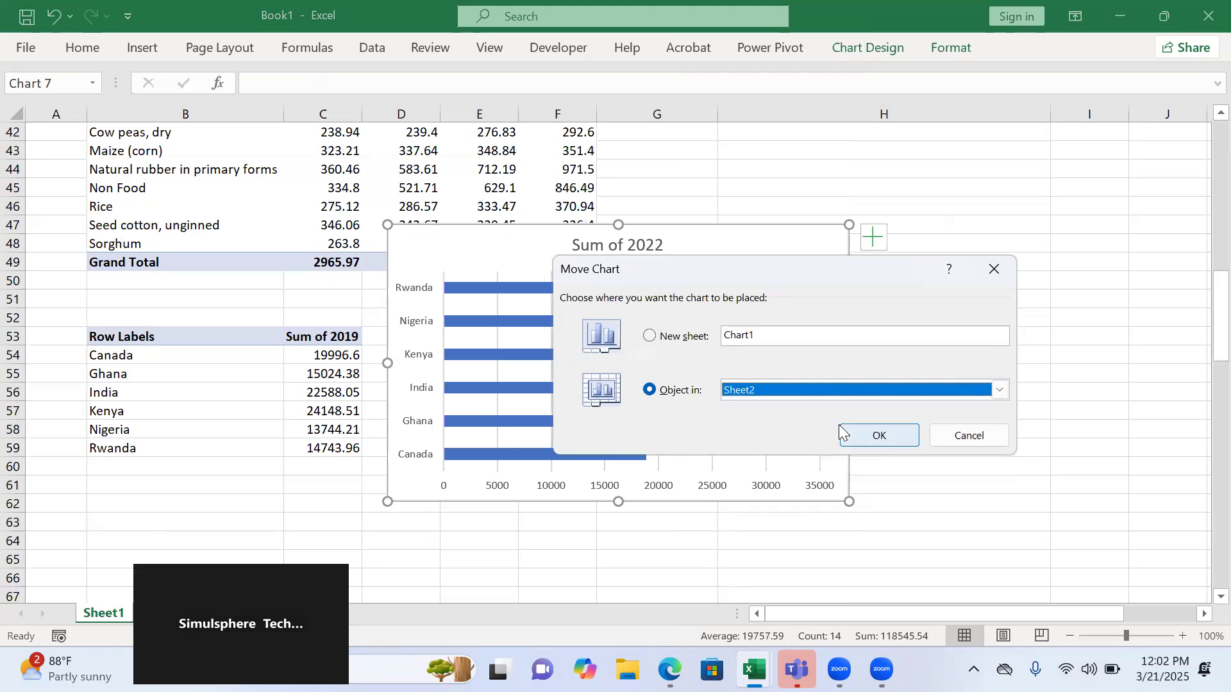
{"action": "left_click", "coordinate": [898, 435]}
- Move the Sum of 2022 chart up to around row 14, overlapping the lower part of the 2019 chart
{"action": "left_click_drag", "start_coordinate": [1200, 275], "coordinate": [1200, 445]}
{"action": "left_click_drag", "start_coordinate": [753, 530], "coordinate": [741, 162]}
{"action": "left_click_drag", "start_coordinate": [1201, 324], "coordinate": [1201, 301]}
{"action": "mouse_move", "coordinate": [728, 503]}
{"action": "left_mouse_down"}
{"action": "mouse_move", "coordinate": [678, 319]}
{"action": "mouse_move", "coordinate": [682, 250]}
{"action": "left_mouse_up"}
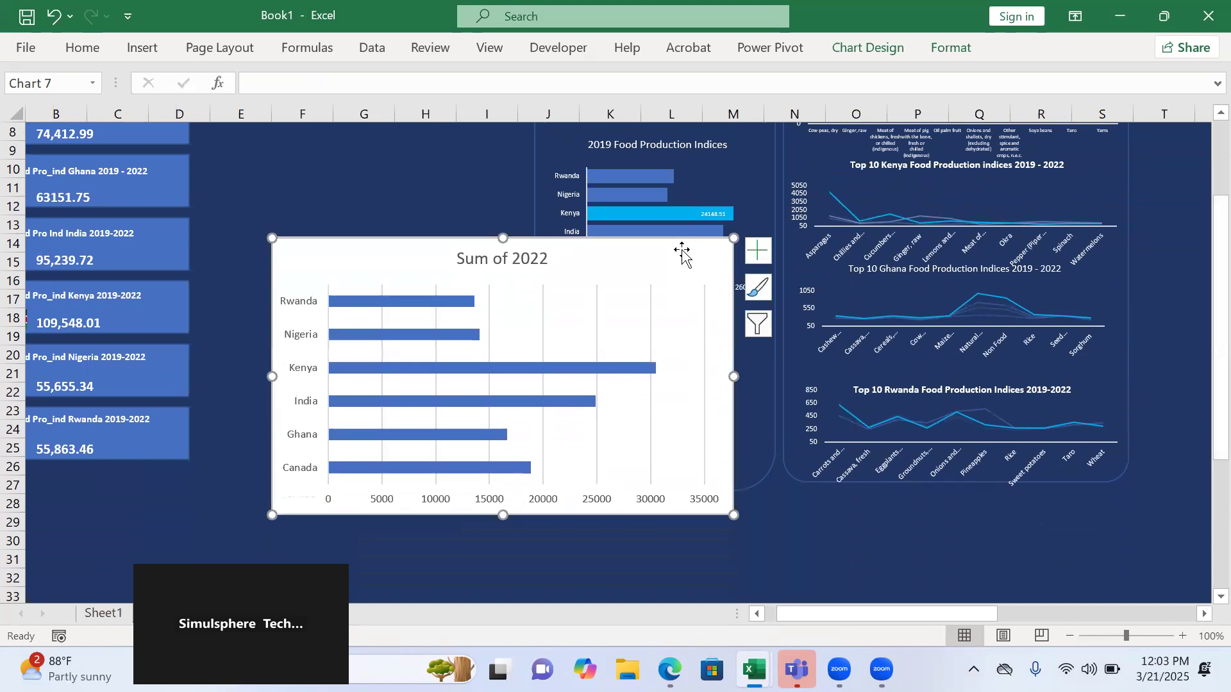
- Set the Sum of 2022 chart area to No fill
{"action": "left_click", "coordinate": [948, 47]}
{"action": "left_click", "coordinate": [95, 99]}
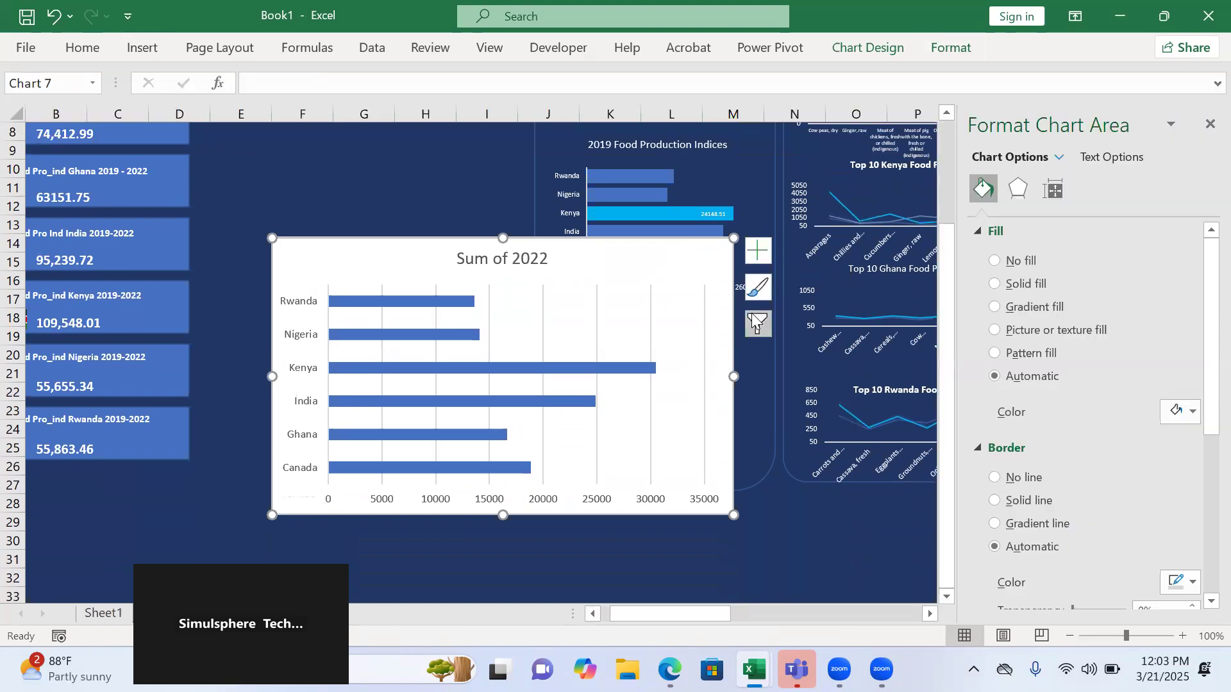
{"action": "left_click", "coordinate": [687, 293]}
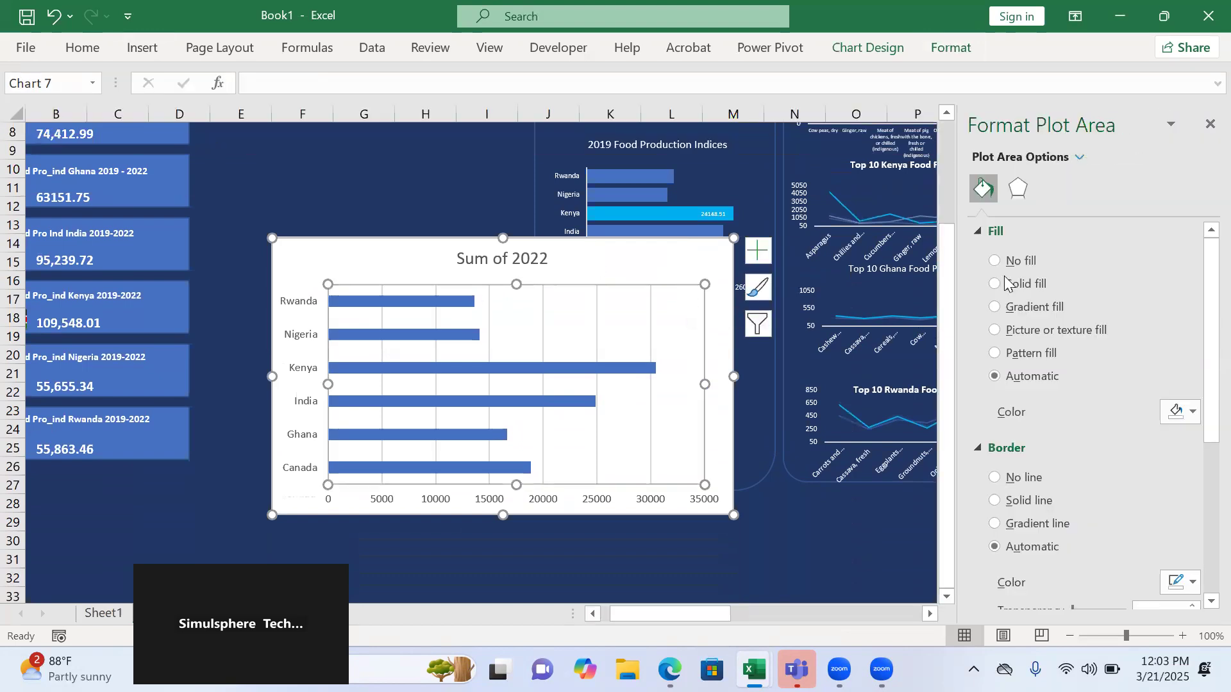
{"action": "left_click", "coordinate": [686, 268]}
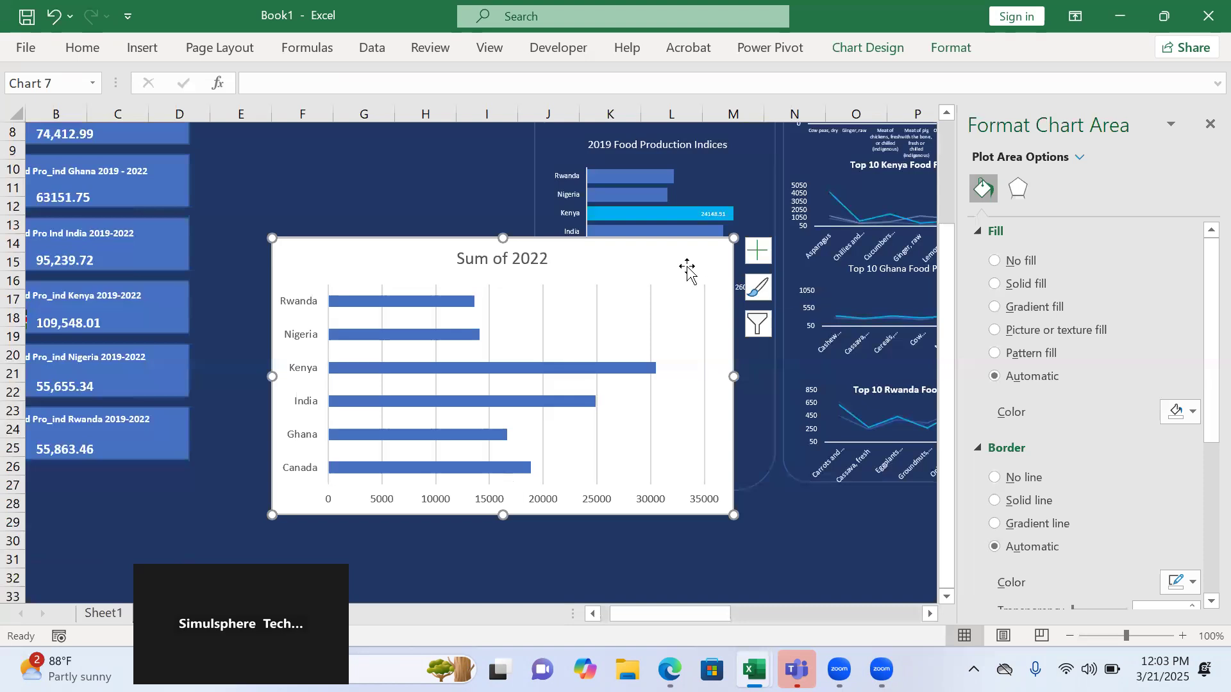
{"action": "left_click", "coordinate": [995, 260]}
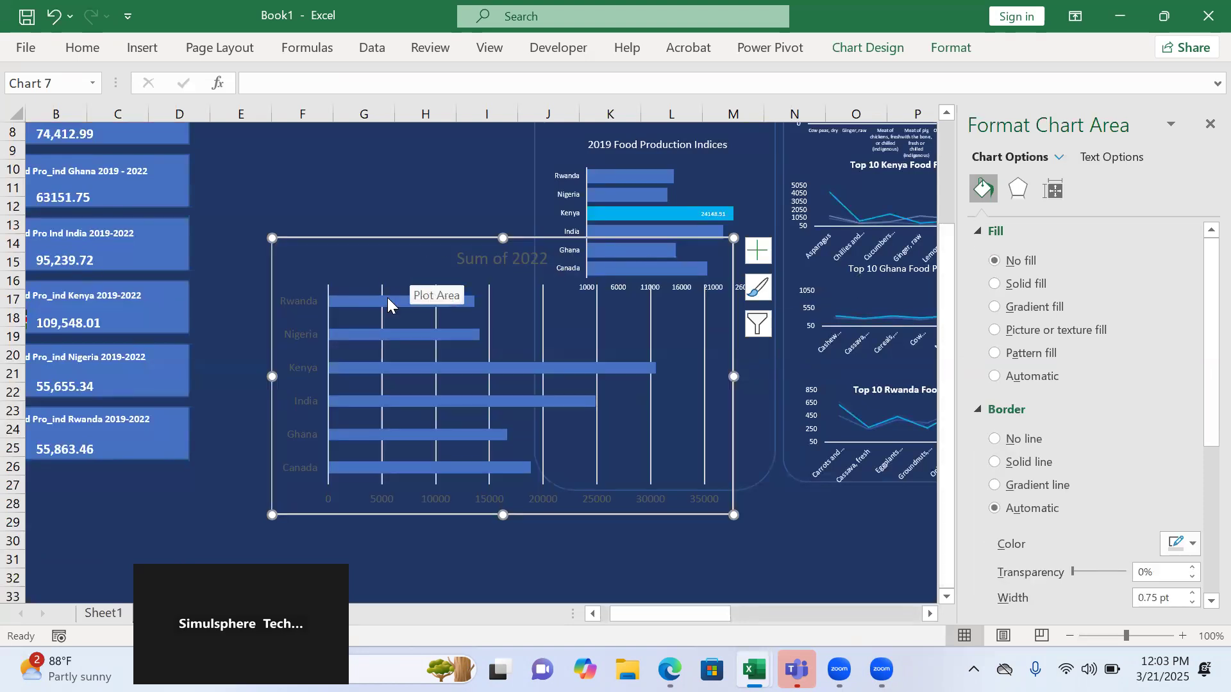
- Format the Sum of 2022 chart's country axis labels with white text at font size 6
{"action": "left_click", "coordinate": [299, 305]}
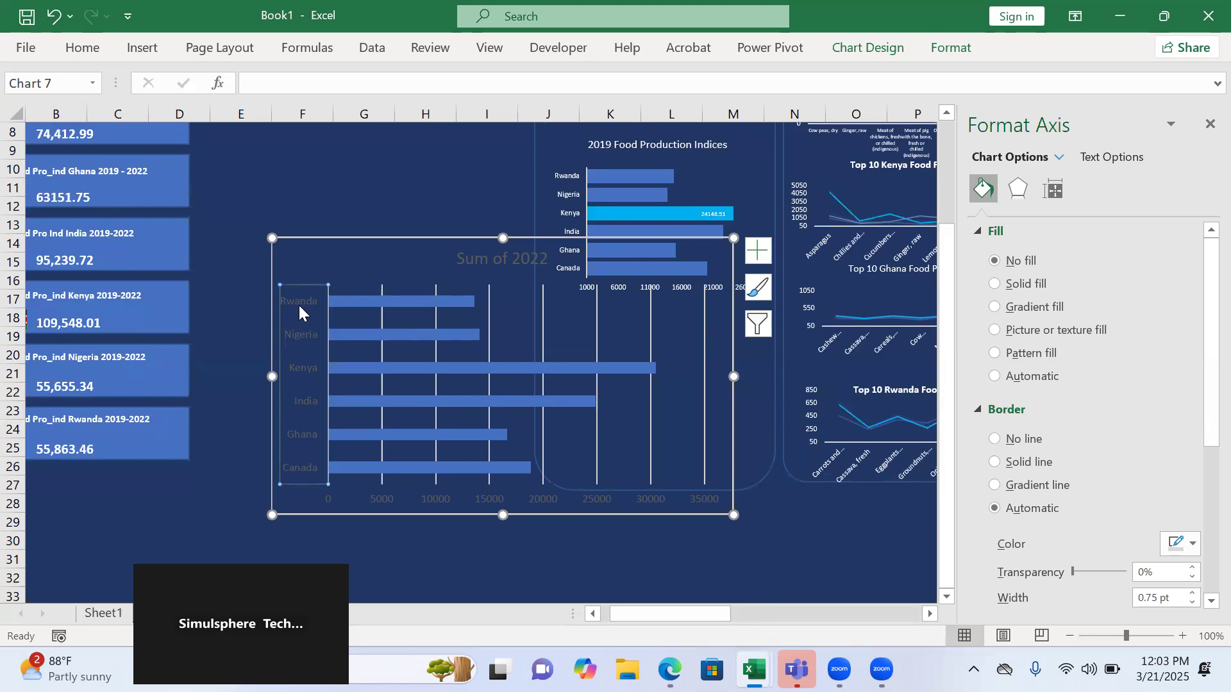
{"action": "left_click", "coordinate": [77, 47]}
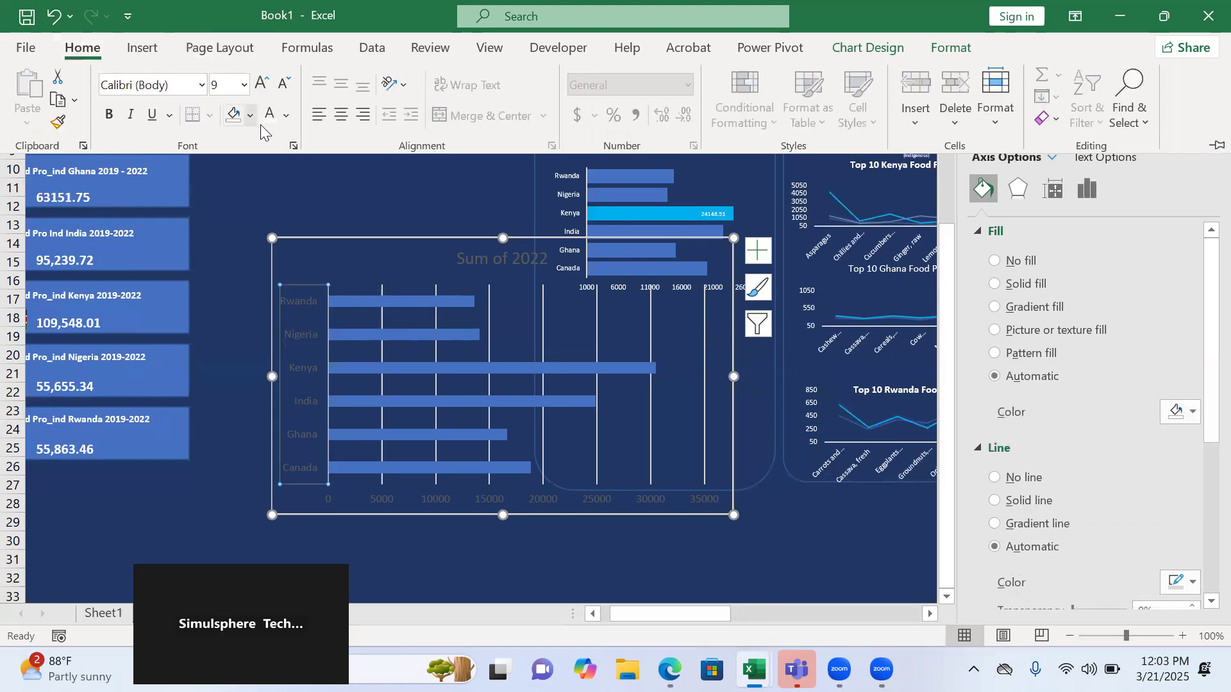
{"action": "left_click", "coordinate": [219, 85]}
{"action": "type", "text": "6"}
{"action": "key", "text": "Return"}
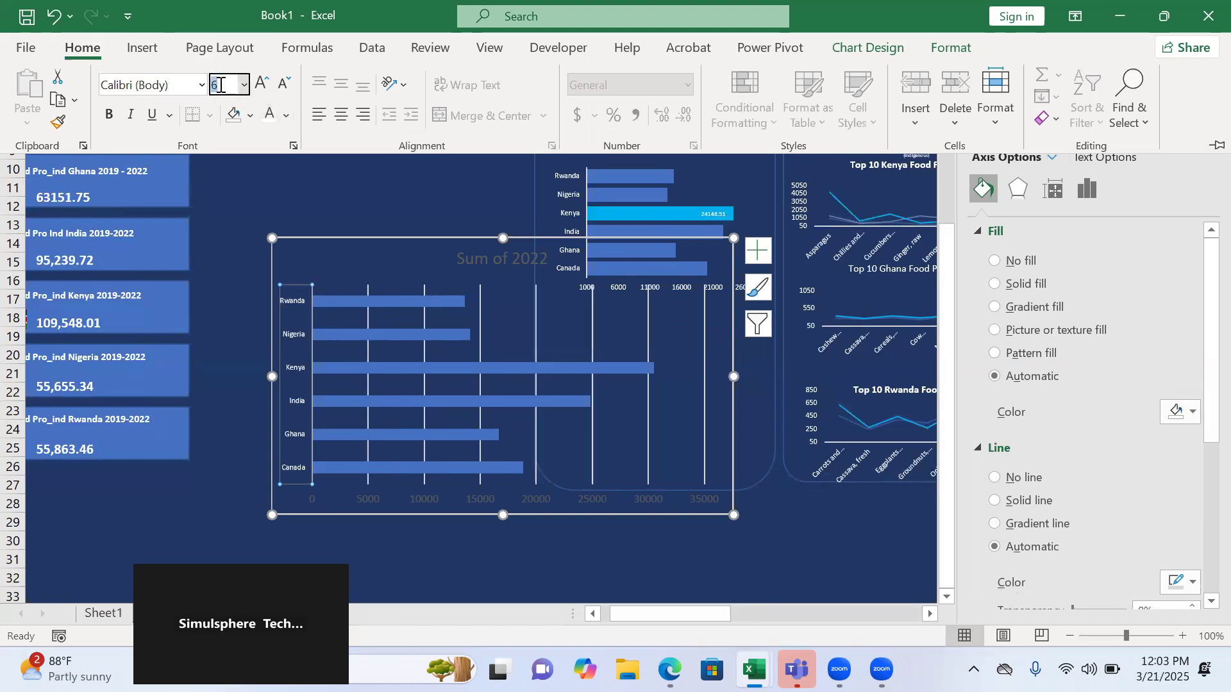
- Format the Sum of 2022 chart's value axis labels with white text at font size 6
{"action": "left_click", "coordinate": [412, 496]}
{"action": "left_click", "coordinate": [411, 496]}
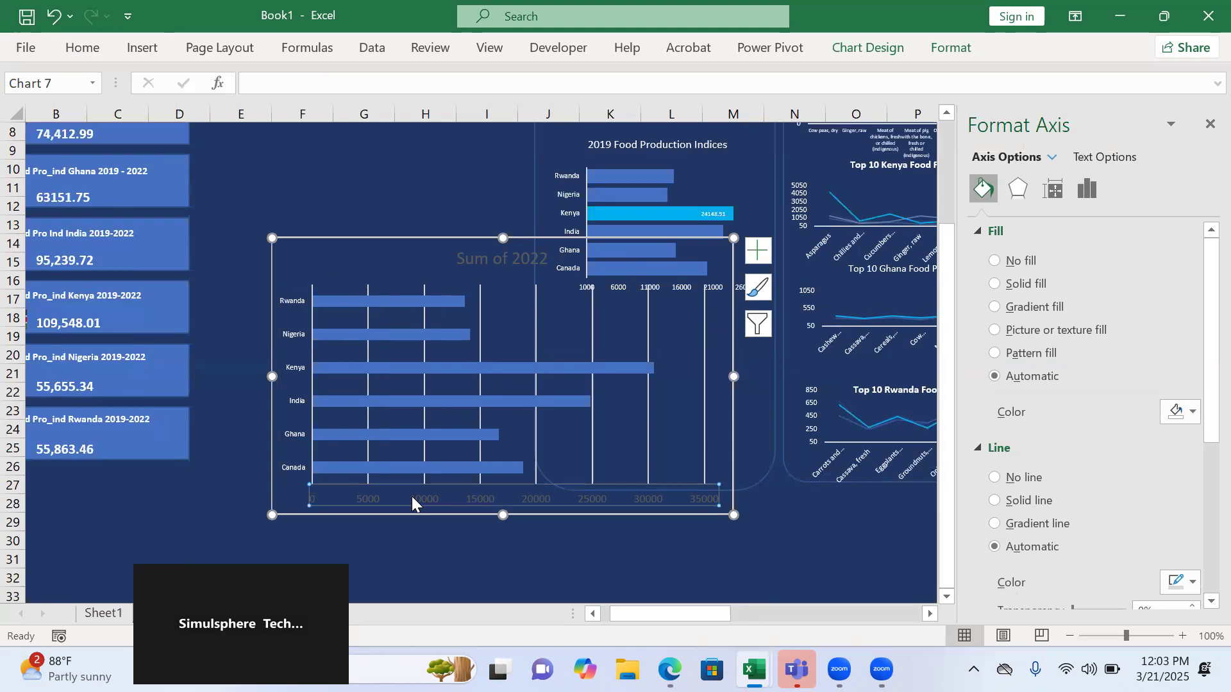
{"action": "left_click", "coordinate": [80, 54]}
{"action": "left_click", "coordinate": [272, 120]}
{"action": "left_click", "coordinate": [217, 88]}
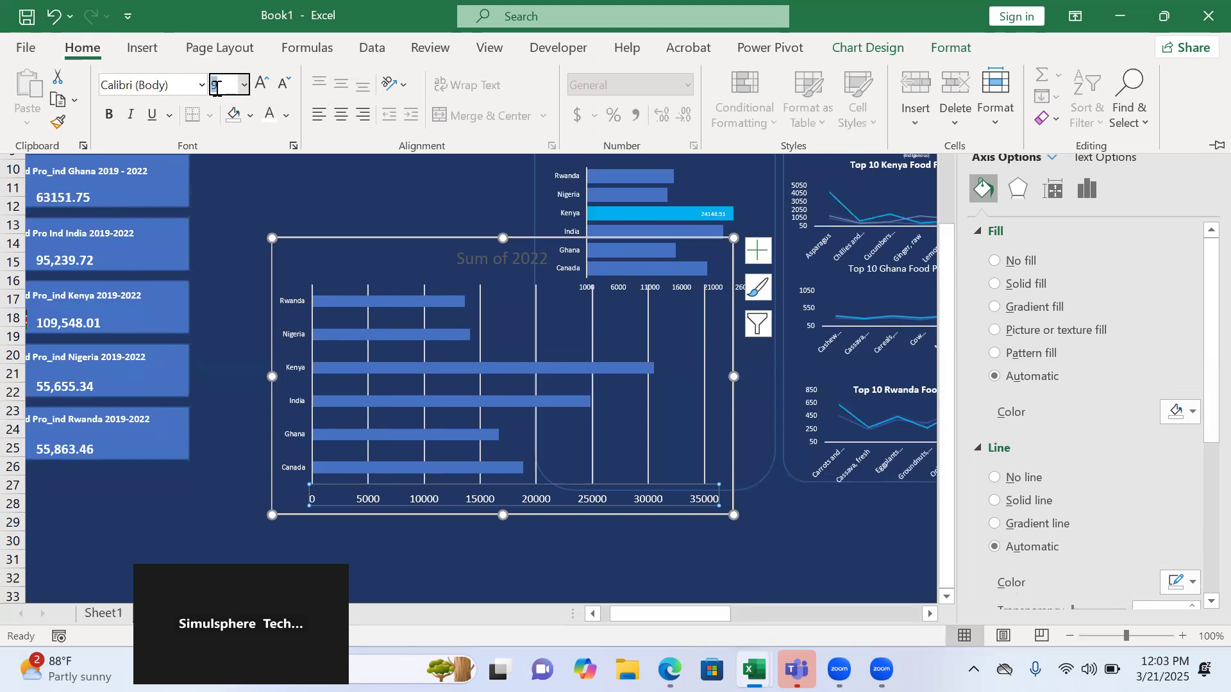
{"action": "key", "text": "Return"}
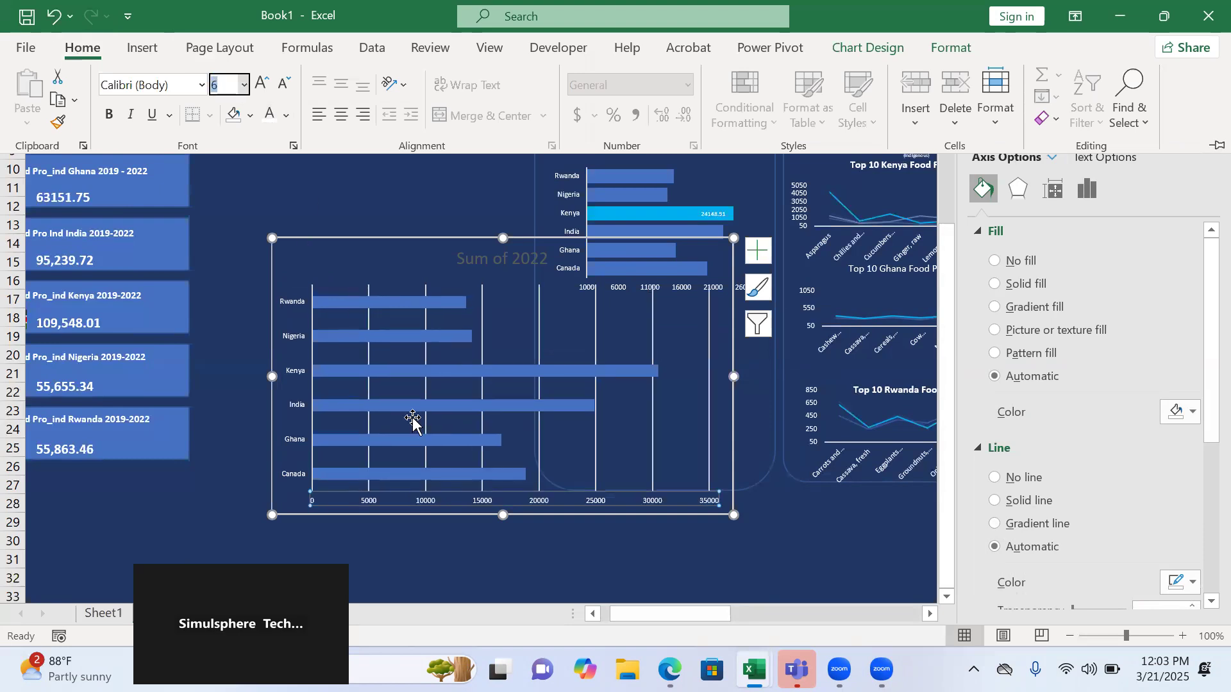
- Set the minimum bound of the Sum of 2022 chart's value axis to 1000
{"action": "left_click", "coordinate": [1087, 189]}
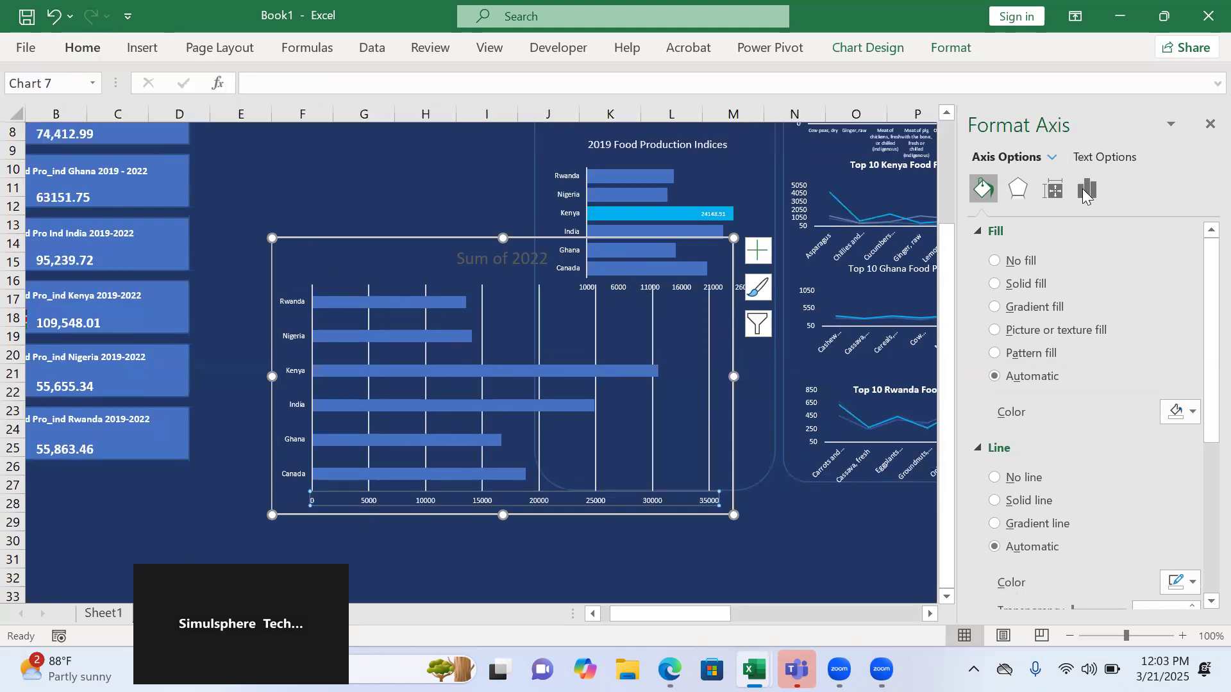
{"action": "left_click", "coordinate": [975, 229]}
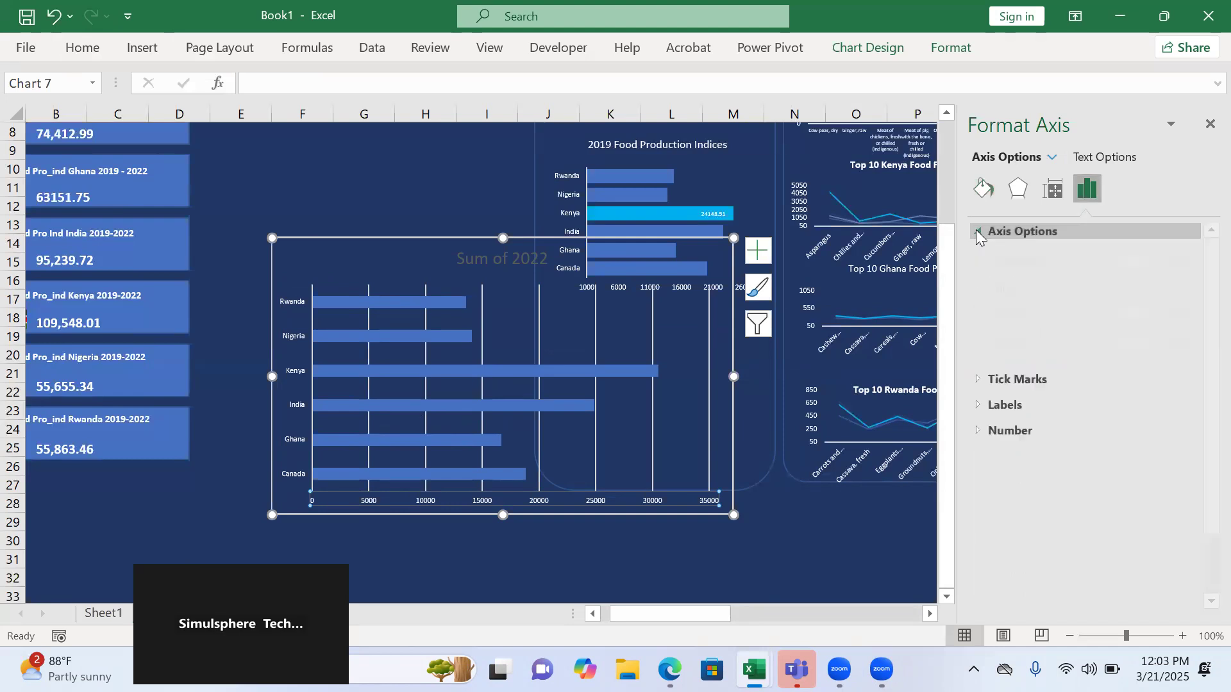
{"action": "left_click", "coordinate": [1088, 279]}
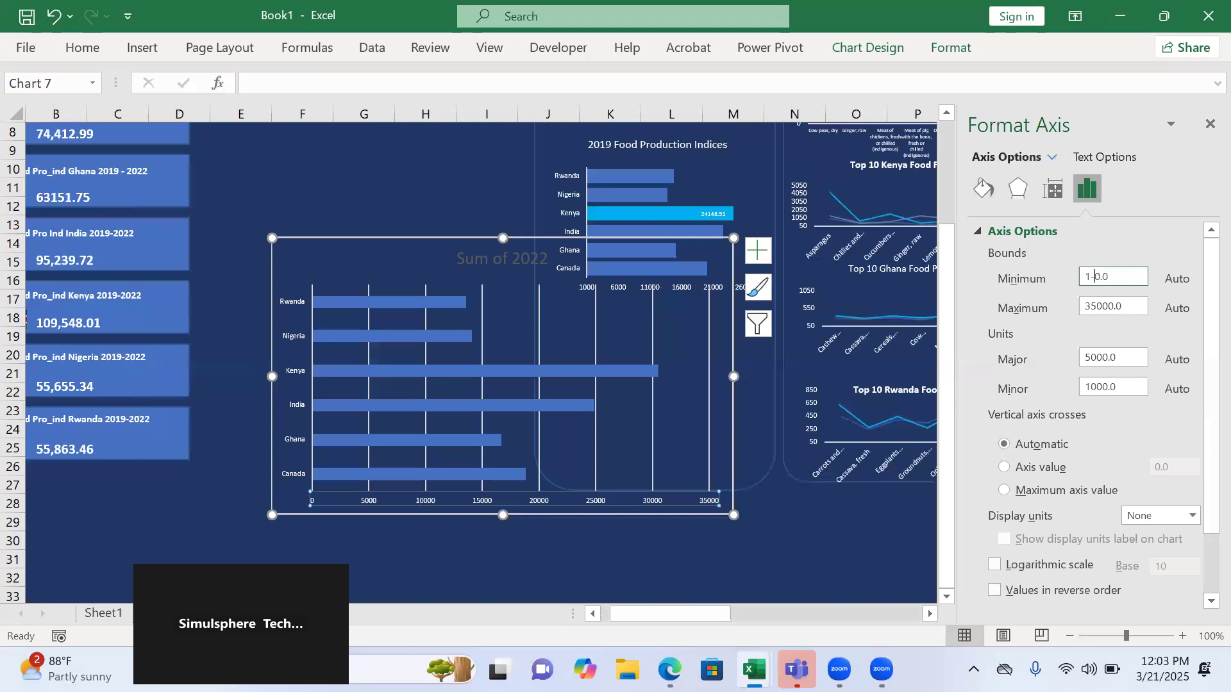
{"action": "key", "text": "Return"}
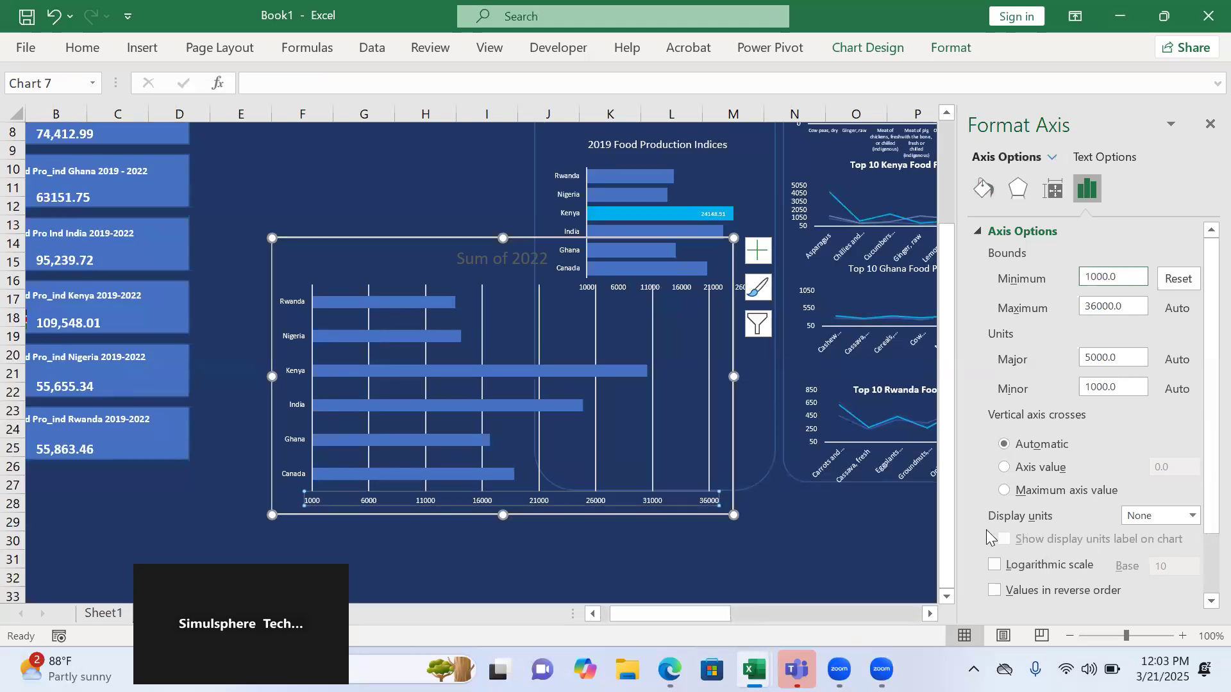
- Make the Sum of 2022 chart's major gridlines invisible by setting their line transparency to 100%
{"action": "left_click", "coordinate": [481, 335]}
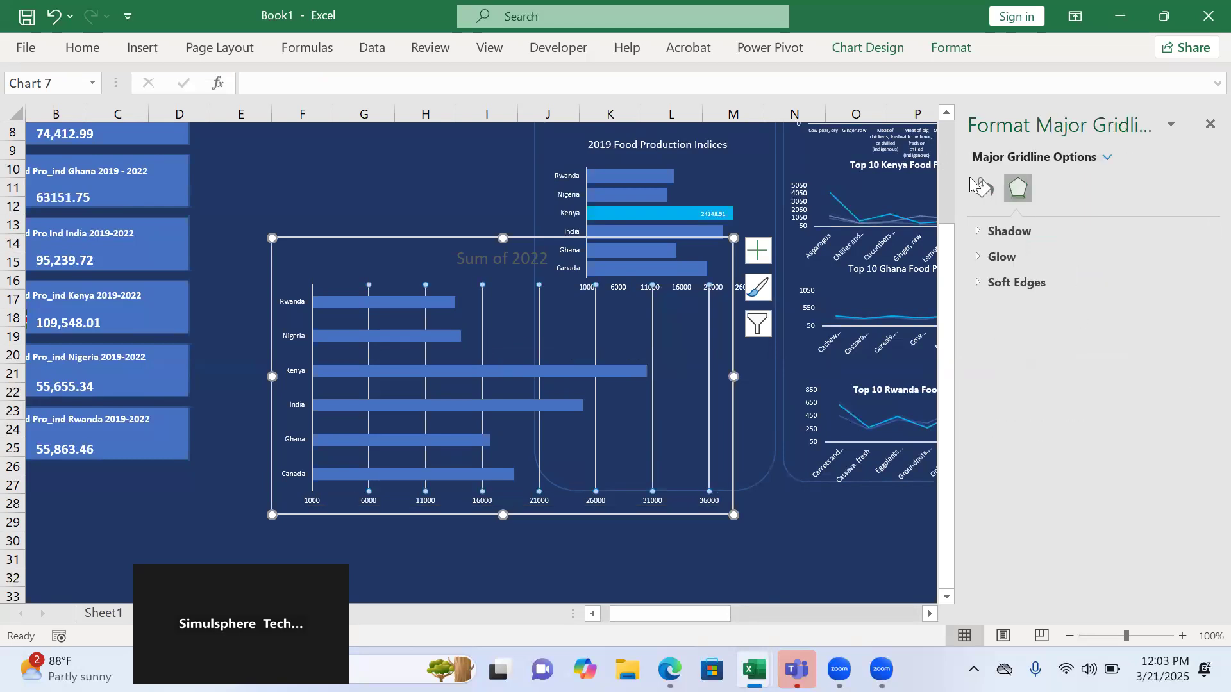
{"action": "left_click", "coordinate": [985, 191]}
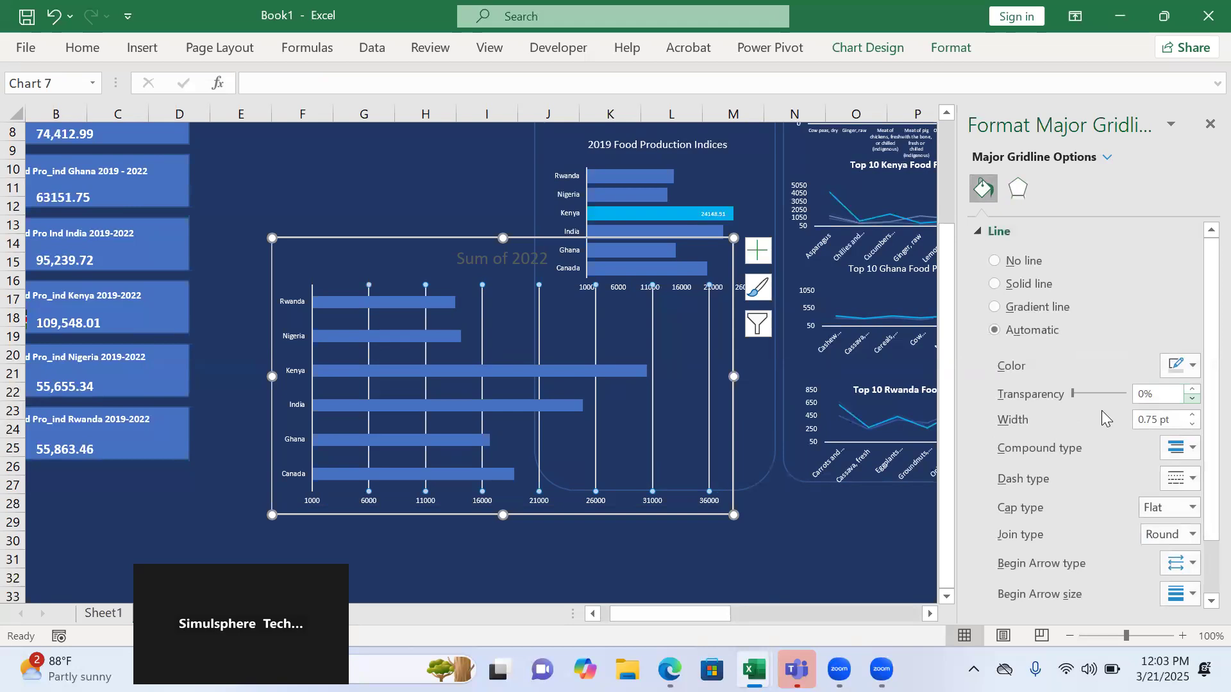
{"action": "left_click_drag", "start_coordinate": [1101, 393], "coordinate": [1142, 394]}
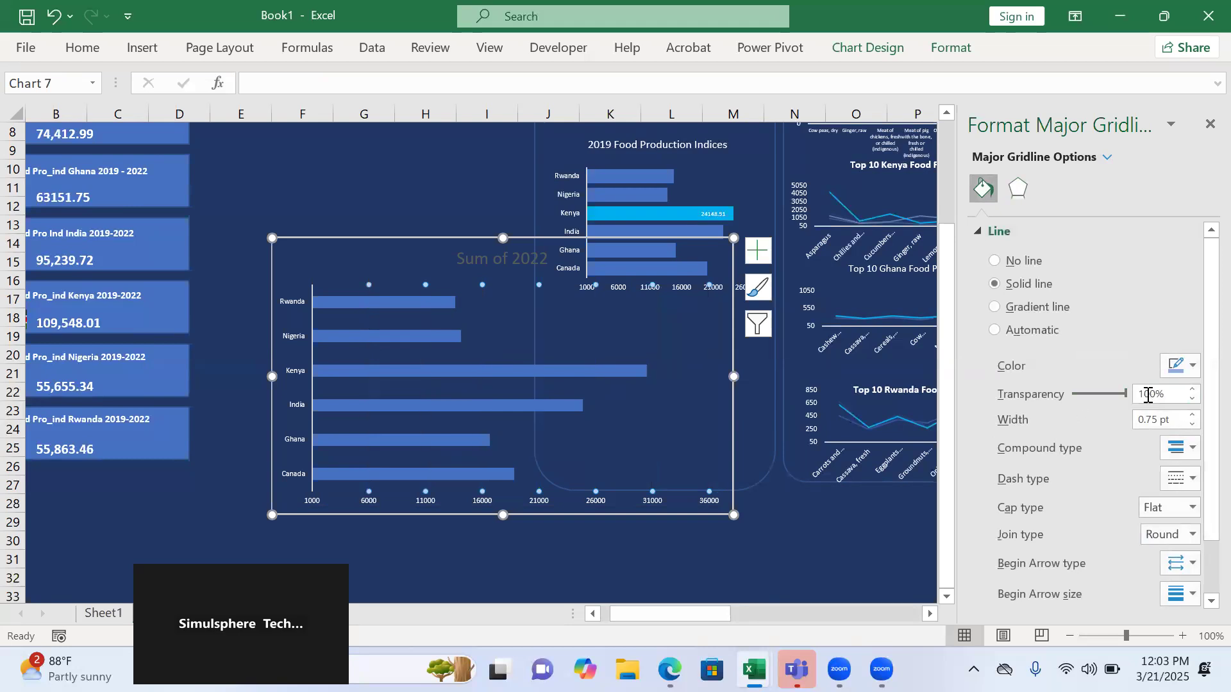
- Widen the Sum of 2022 chart's bars by setting the series gap width to 35%
{"action": "left_click", "coordinate": [430, 306]}
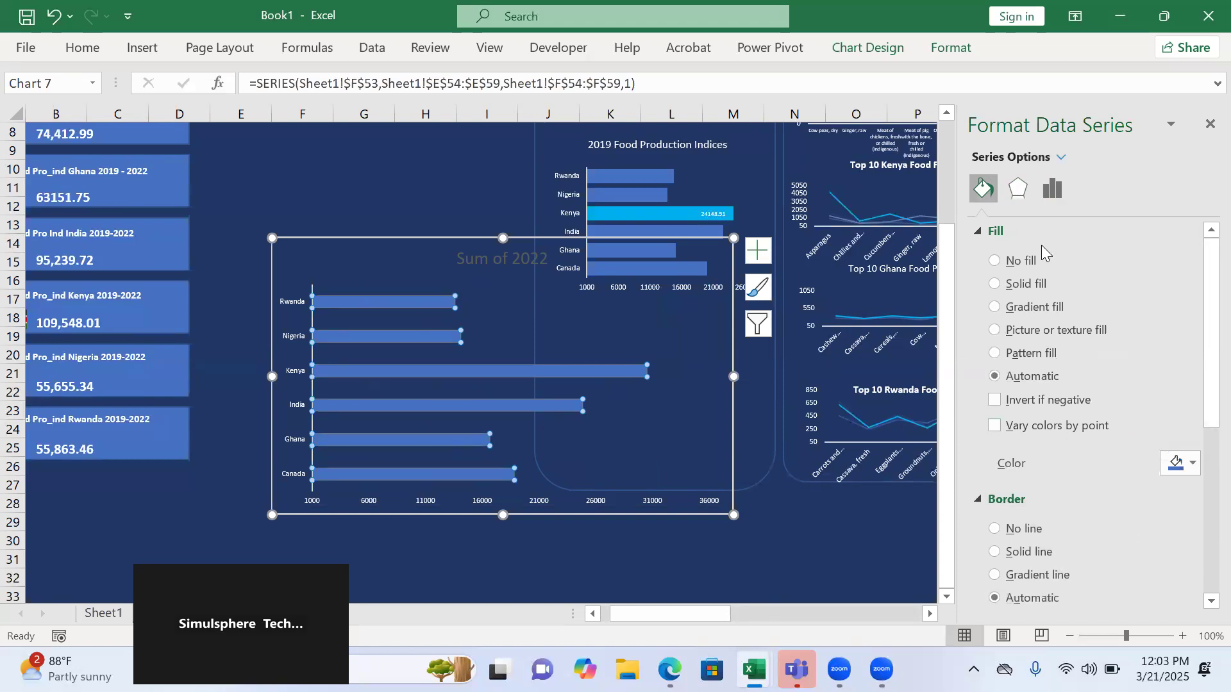
{"action": "left_click", "coordinate": [1053, 188]}
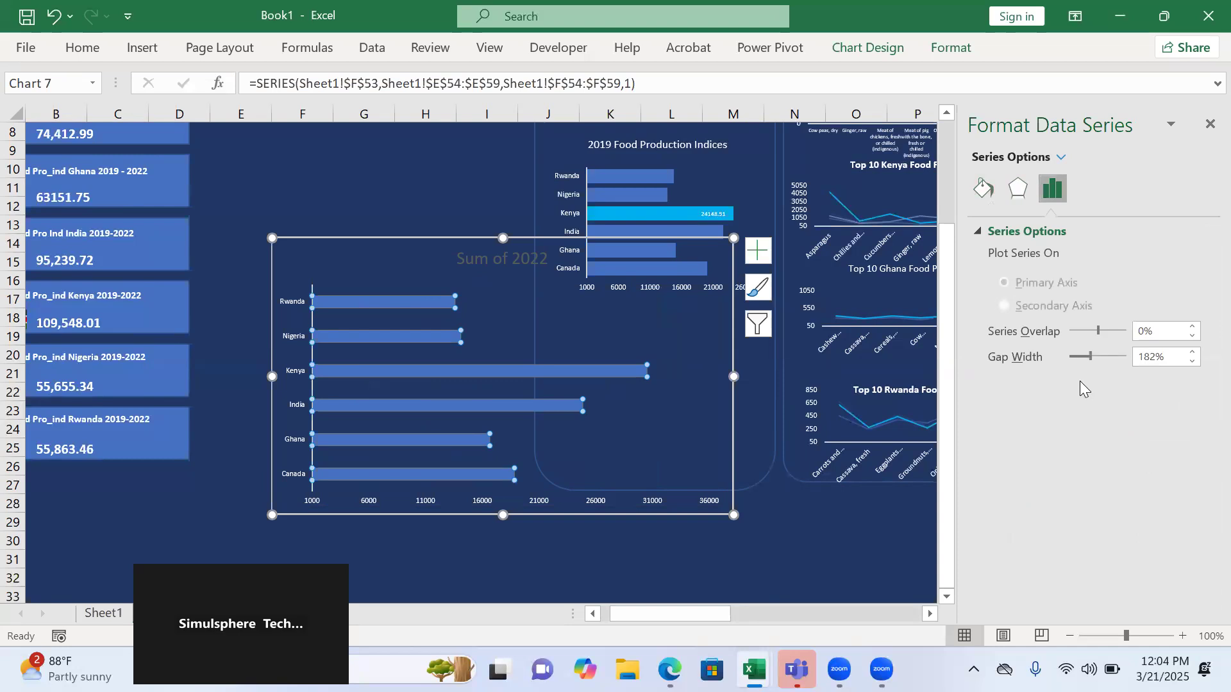
{"action": "left_click_drag", "start_coordinate": [1089, 355], "coordinate": [1071, 360]}
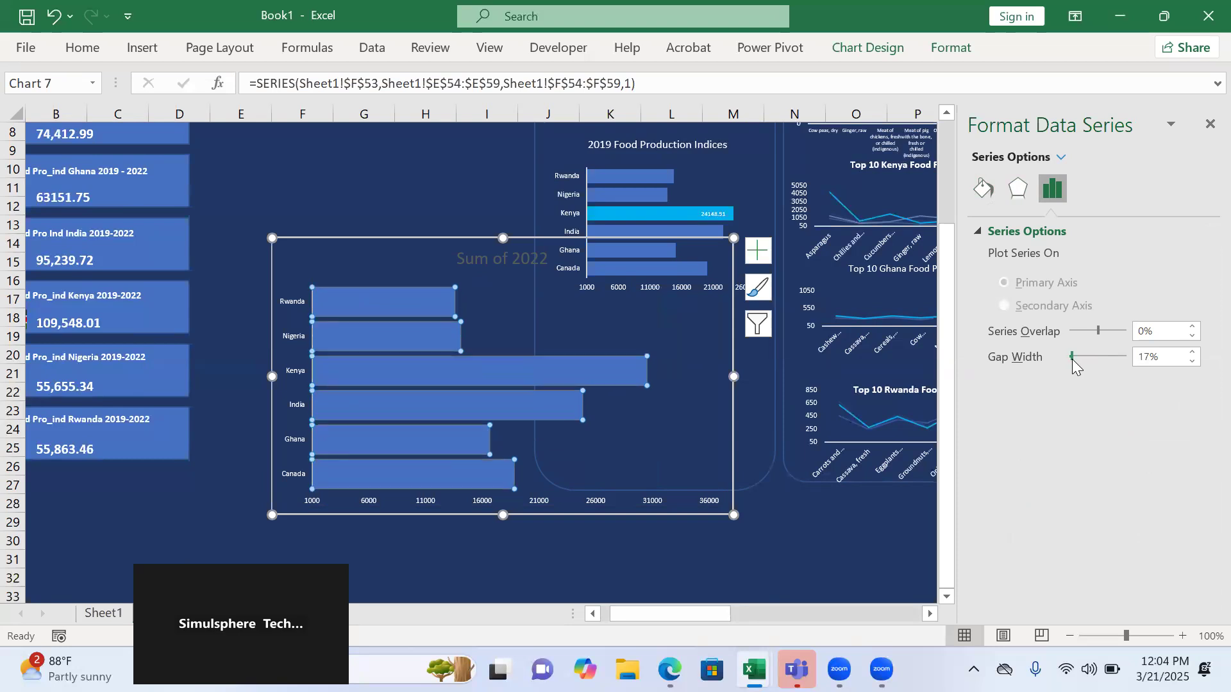
{"action": "left_click_drag", "start_coordinate": [1072, 359], "coordinate": [1074, 359]}
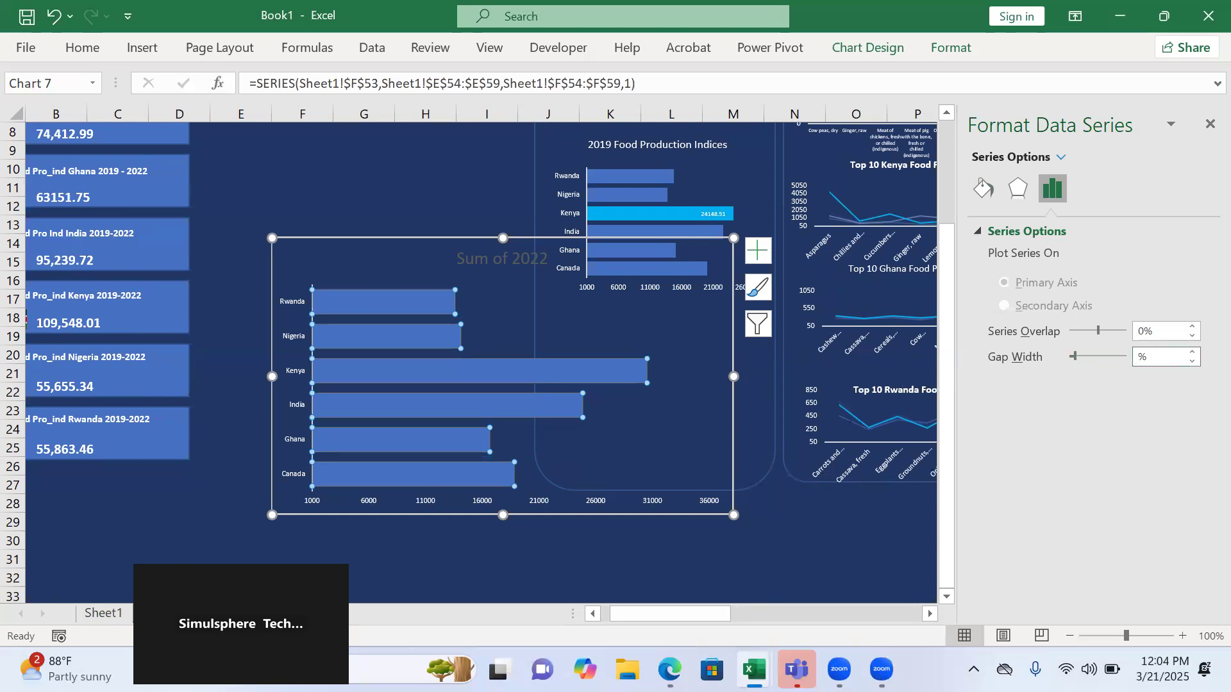
{"action": "key", "text": "Return"}
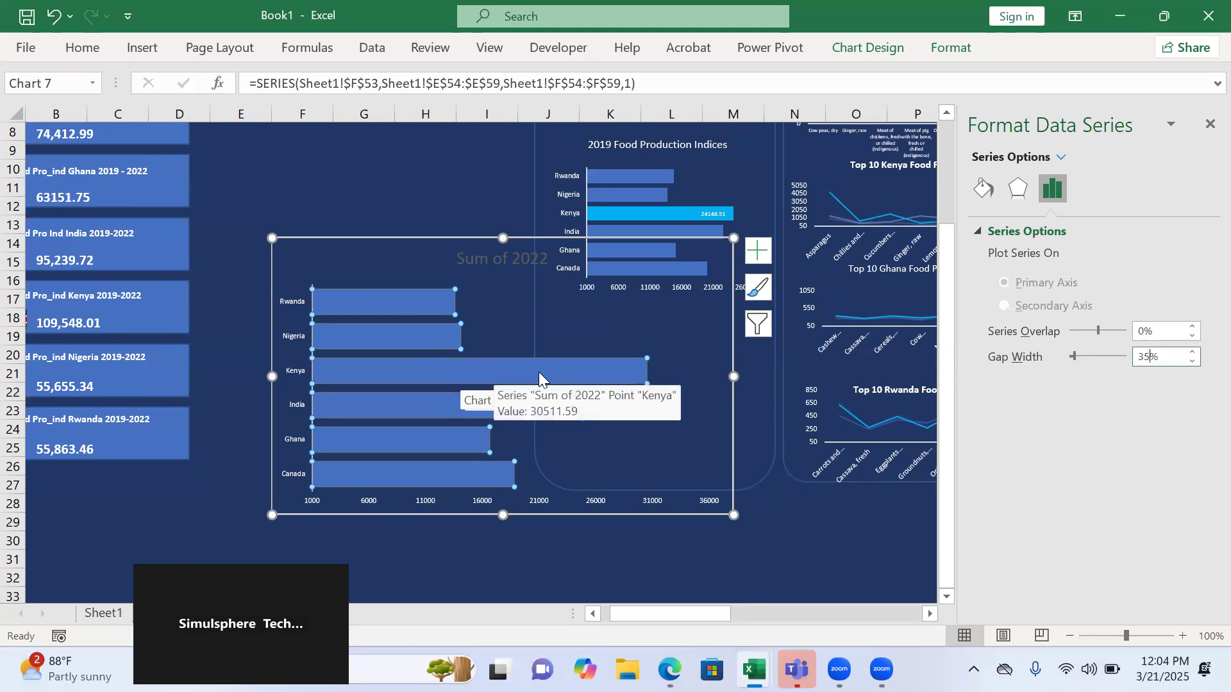
- Fill only the Kenya bar of the Sum of 2022 chart with the standard light blue color
{"action": "left_click", "coordinate": [601, 359]}
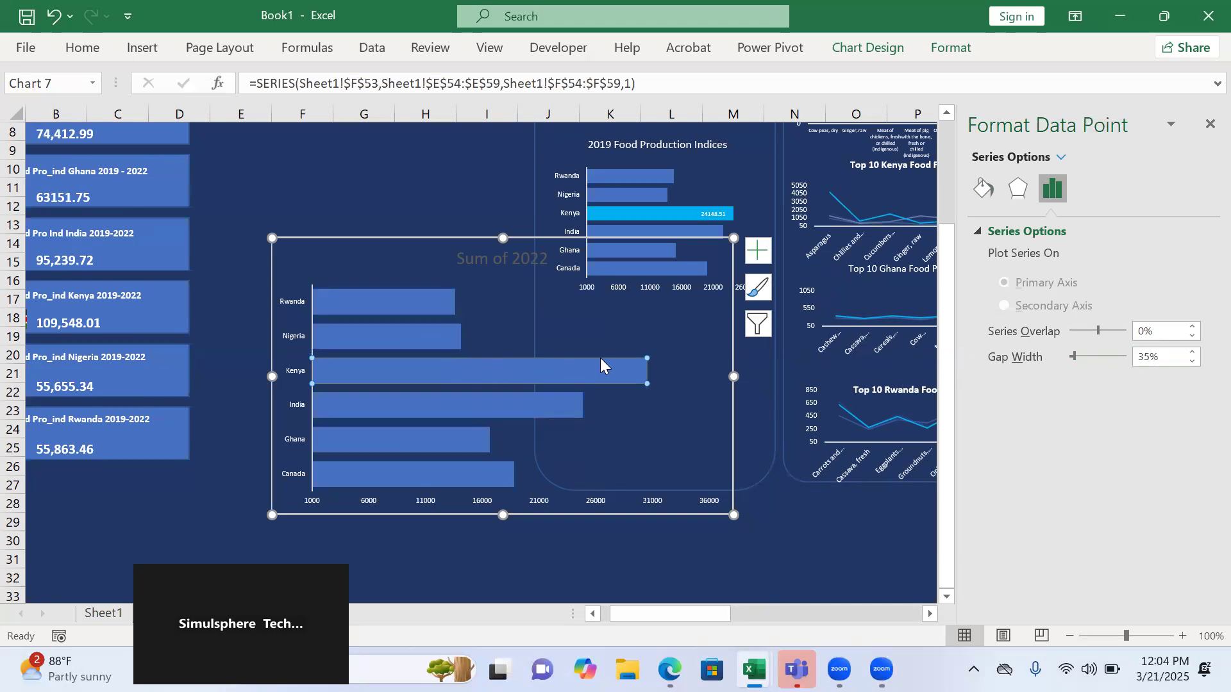
{"action": "left_click", "coordinate": [982, 189]}
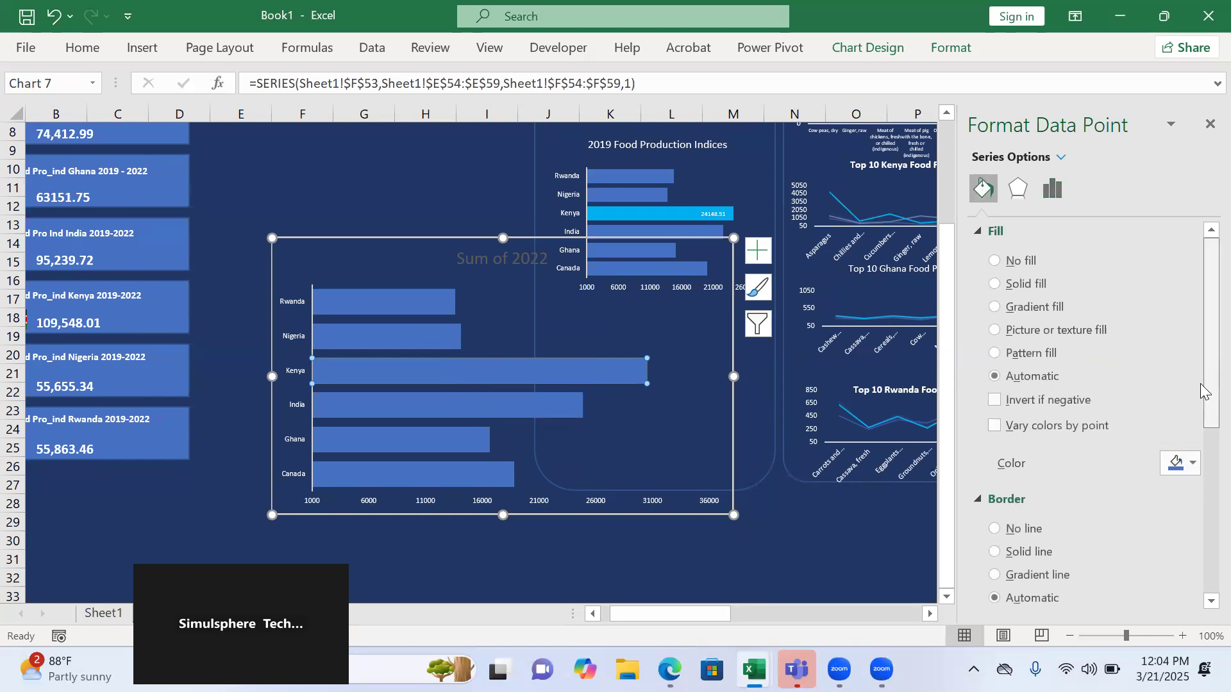
{"action": "scroll", "coordinate": [1201, 389], "scroll_direction": "down", "scroll_amount": 3}
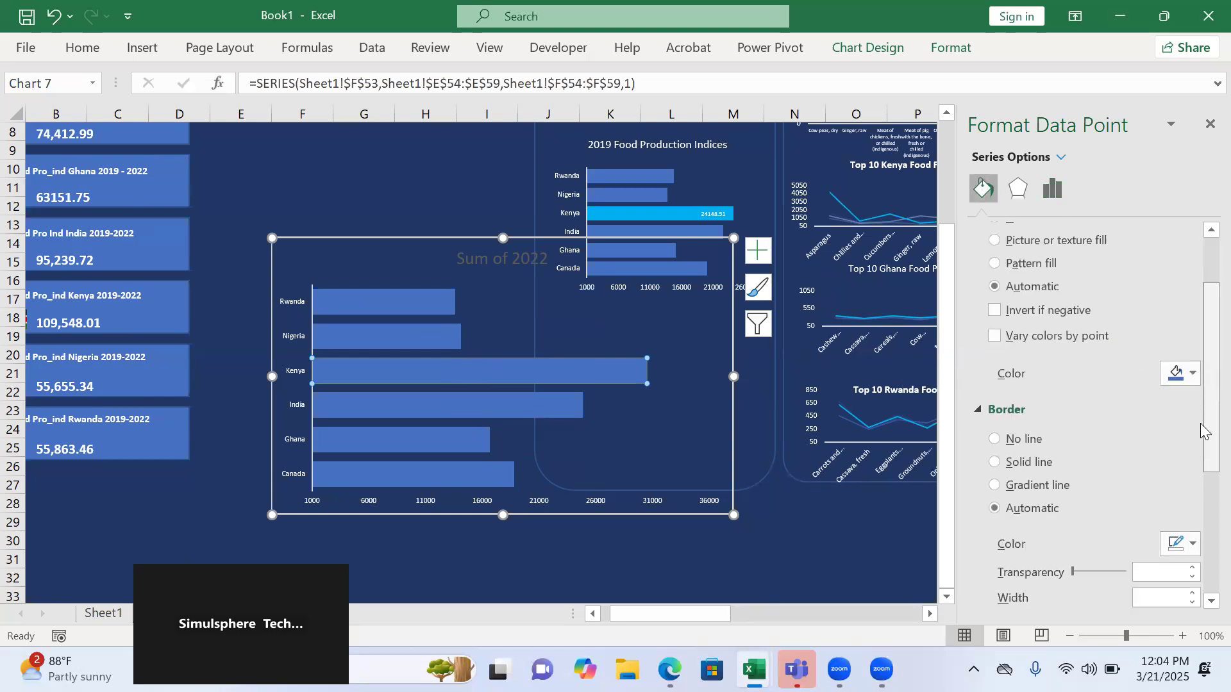
{"action": "left_click", "coordinate": [1192, 385]}
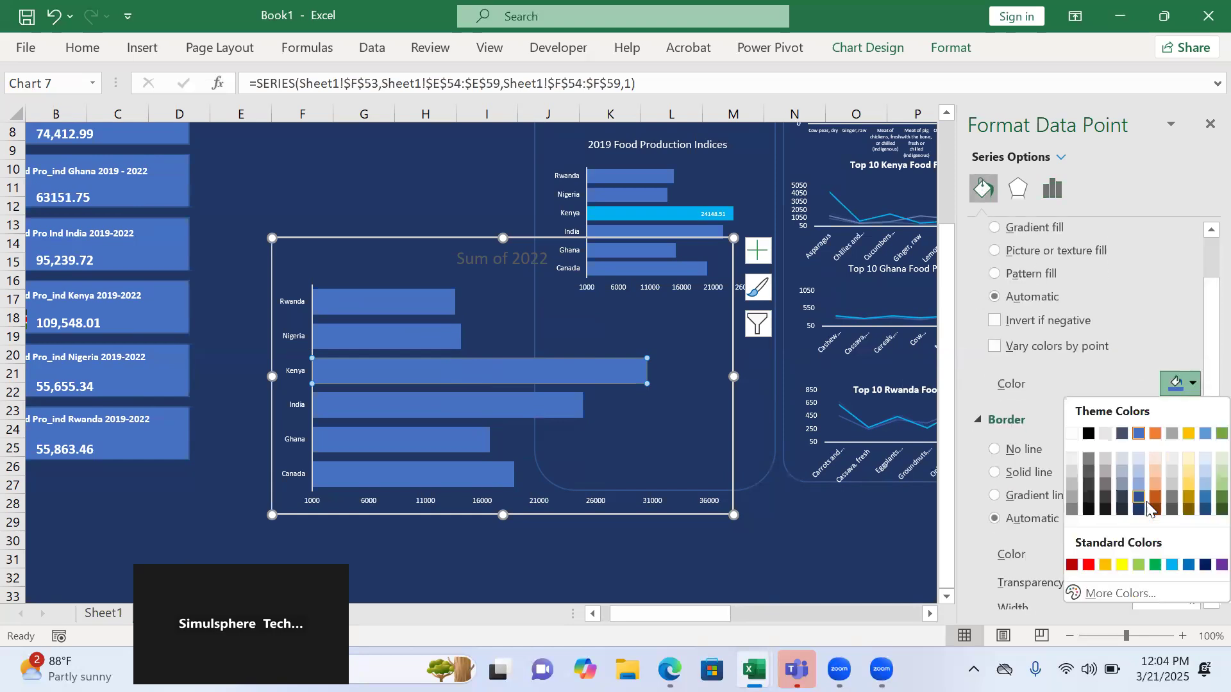
{"action": "left_click", "coordinate": [1171, 565]}
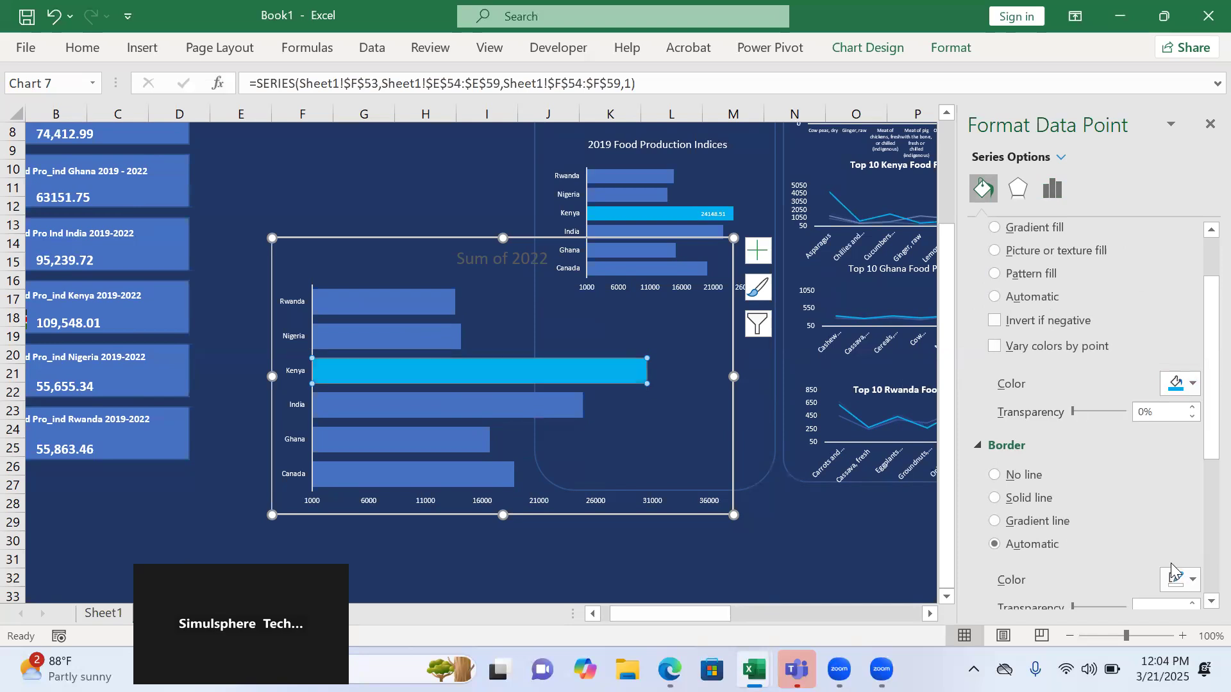
- Add a data label to the Kenya bar of the Sum of 2022 chart, positioned at the inside end
{"action": "left_click", "coordinate": [758, 251]}
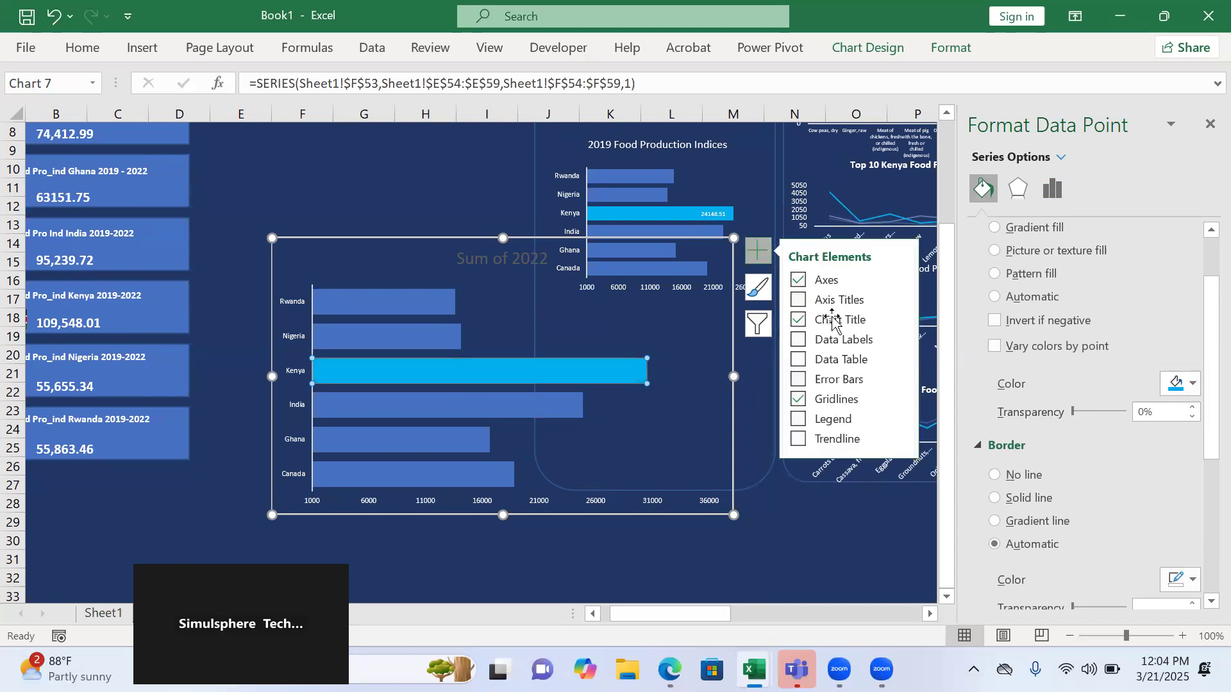
{"action": "left_click", "coordinate": [866, 368]}
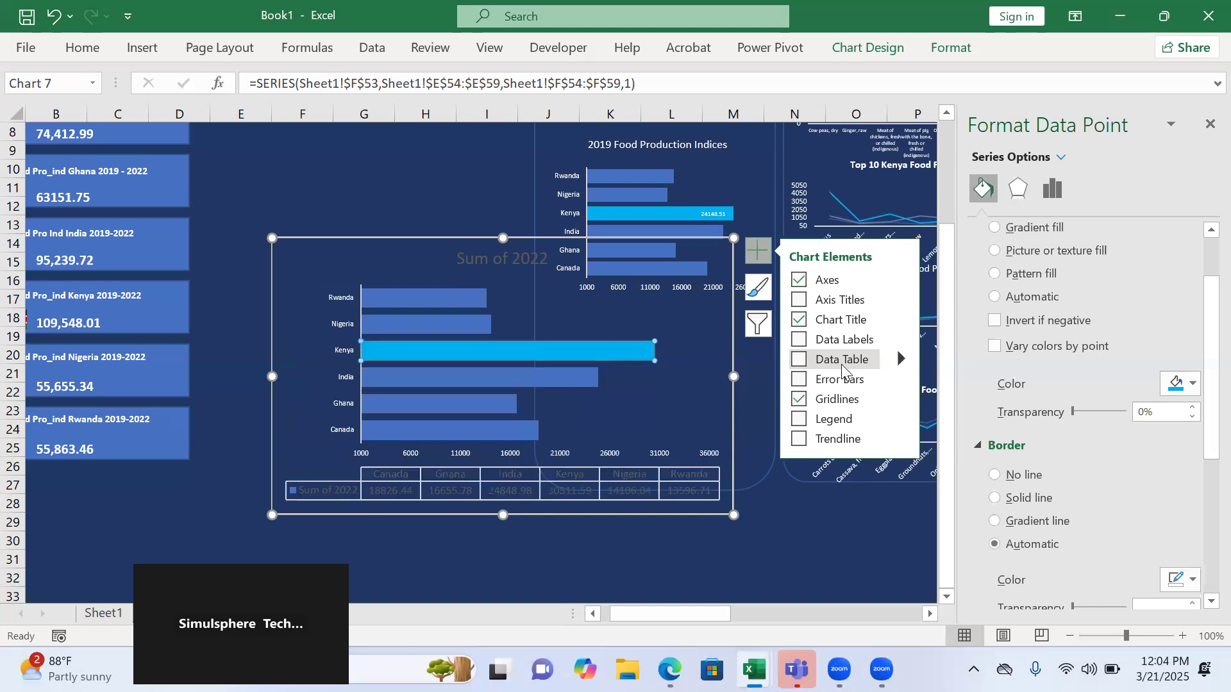
{"action": "left_click", "coordinate": [797, 345]}
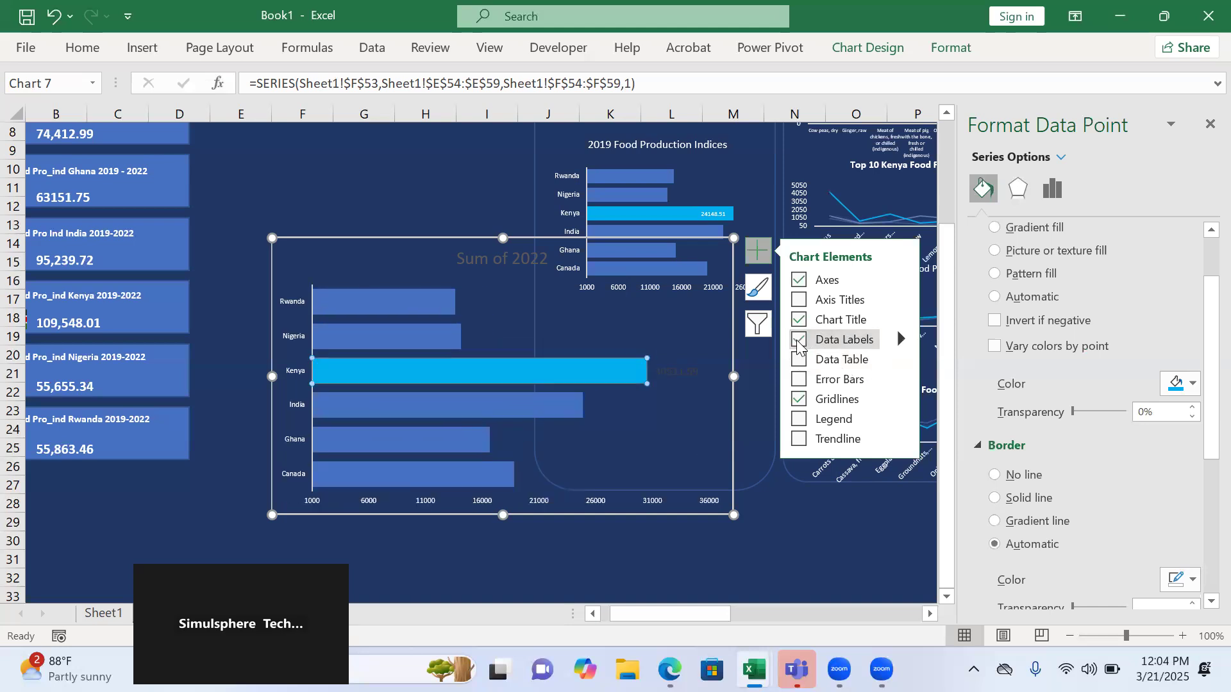
{"action": "left_click", "coordinate": [899, 339]}
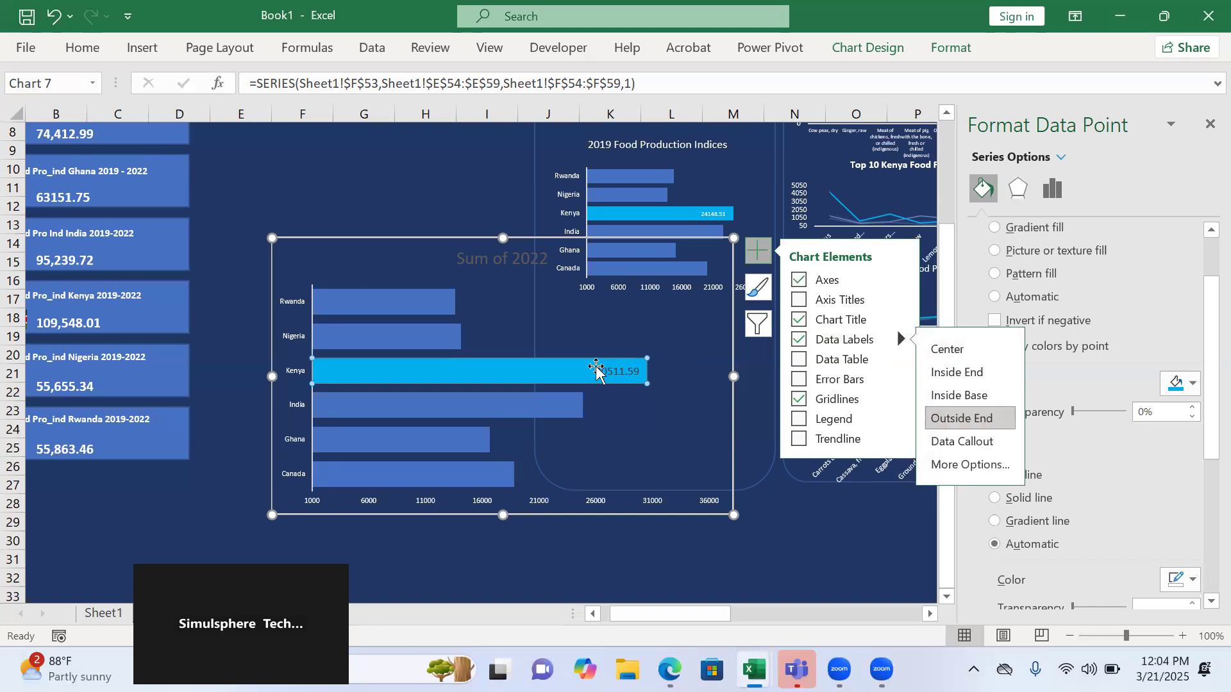
- Format the Kenya data label in the Sum of 2022 chart with white text and a smaller font size
{"action": "left_click", "coordinate": [620, 370]}
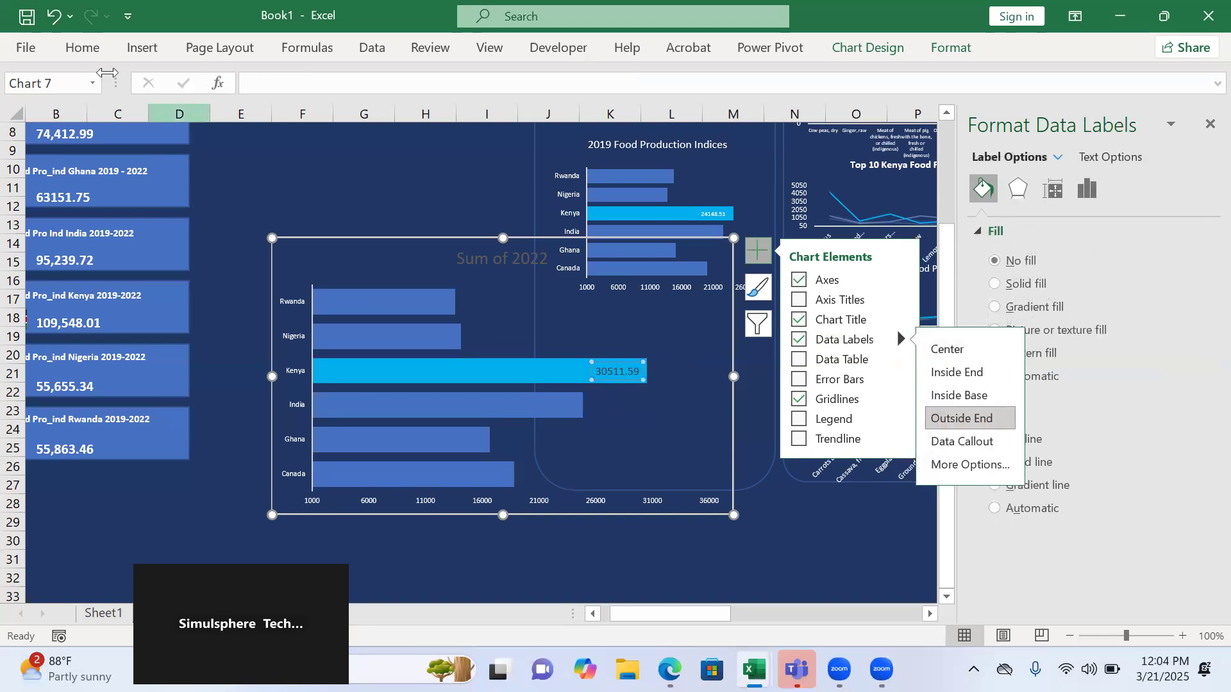
{"action": "left_click", "coordinate": [84, 49]}
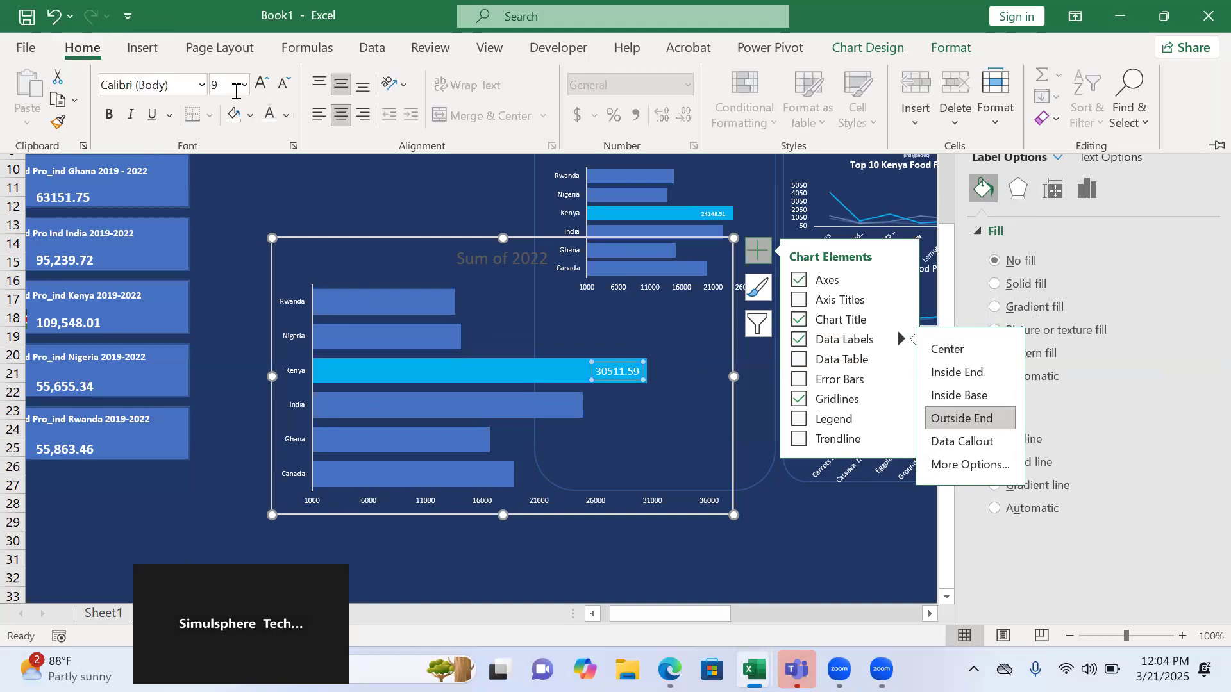
{"action": "left_click", "coordinate": [216, 85]}
{"action": "key", "text": "Return"}
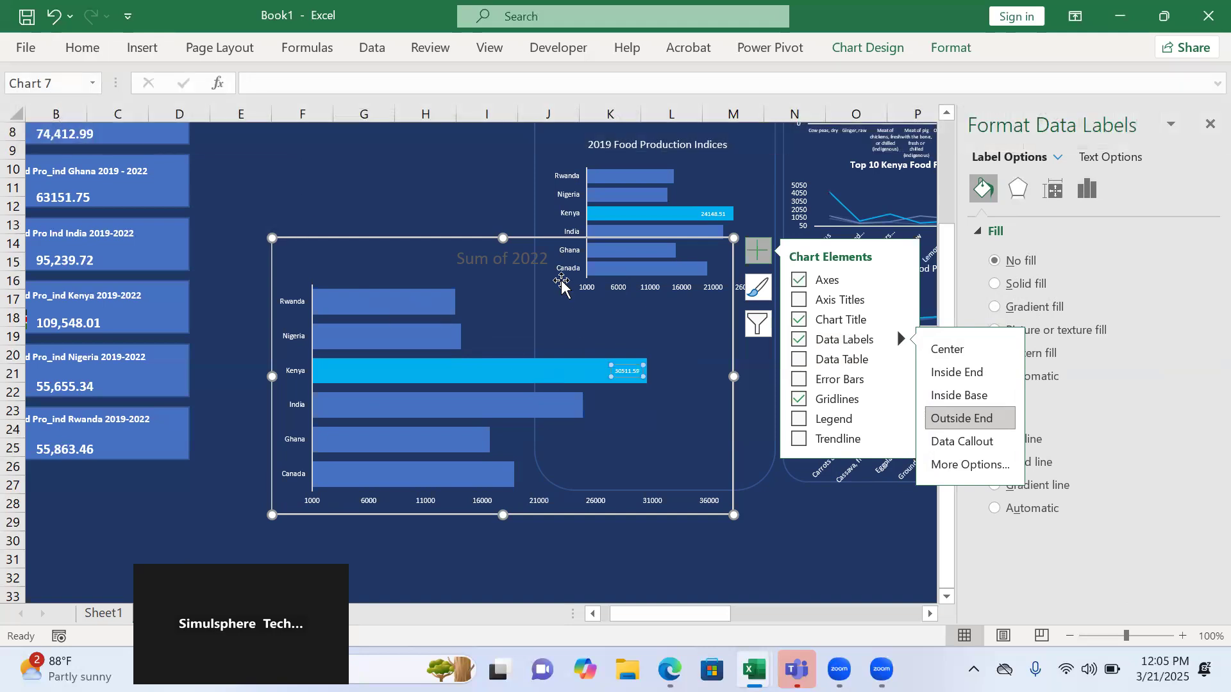
- Replace the Sum of 2022 chart title with "2022 Food Pruction Indices"
{"action": "left_click", "coordinate": [489, 265]}
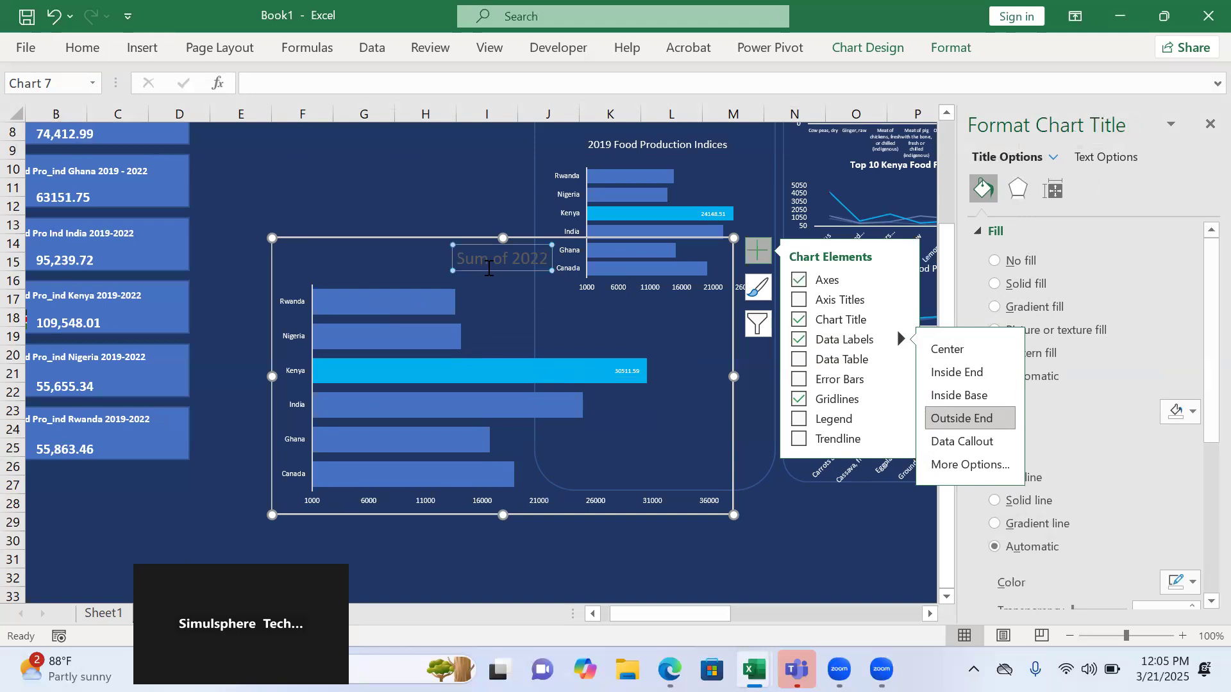
{"action": "left_click", "coordinate": [489, 268]}
{"action": "left_click", "coordinate": [506, 265]}
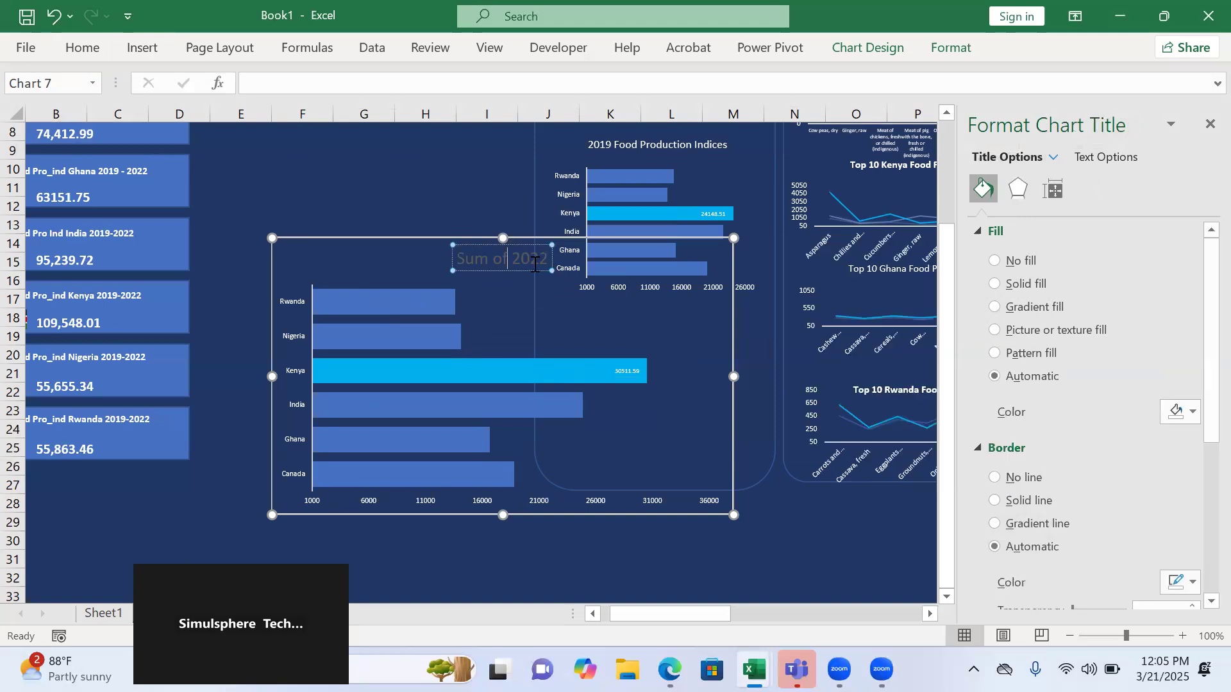
{"action": "left_click_drag", "start_coordinate": [546, 259], "coordinate": [465, 256]}
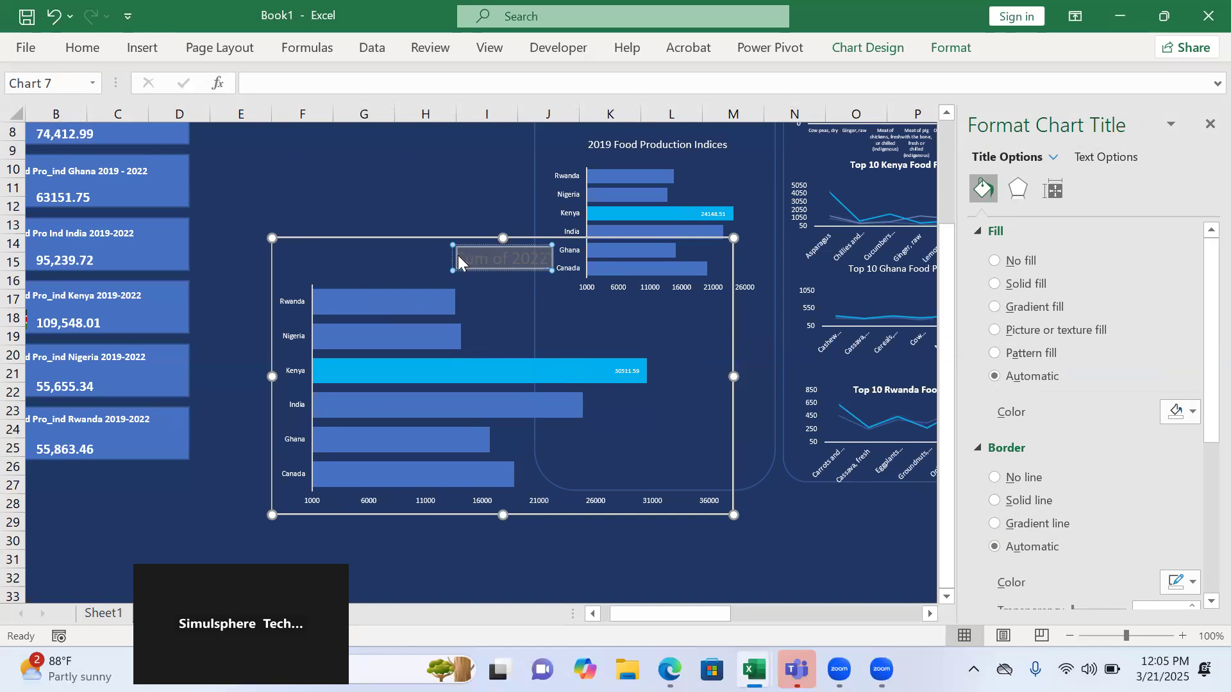
{"action": "type", "text": "2022"}
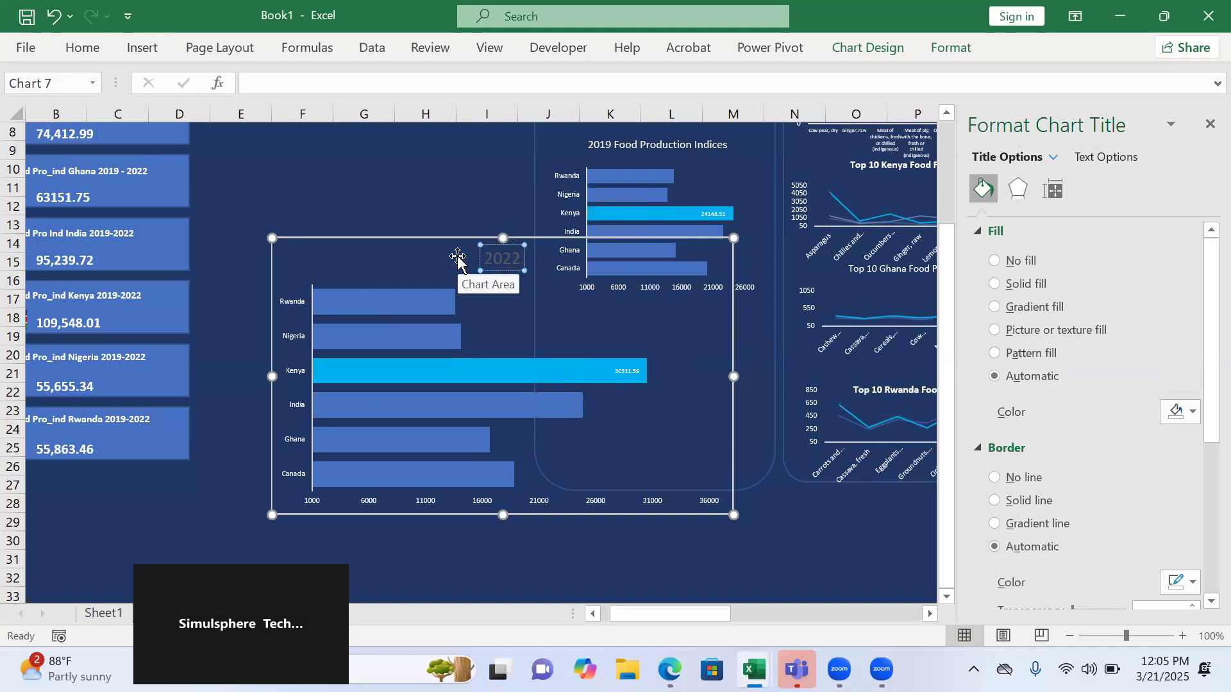
{"action": "type", "text": " Food P"}
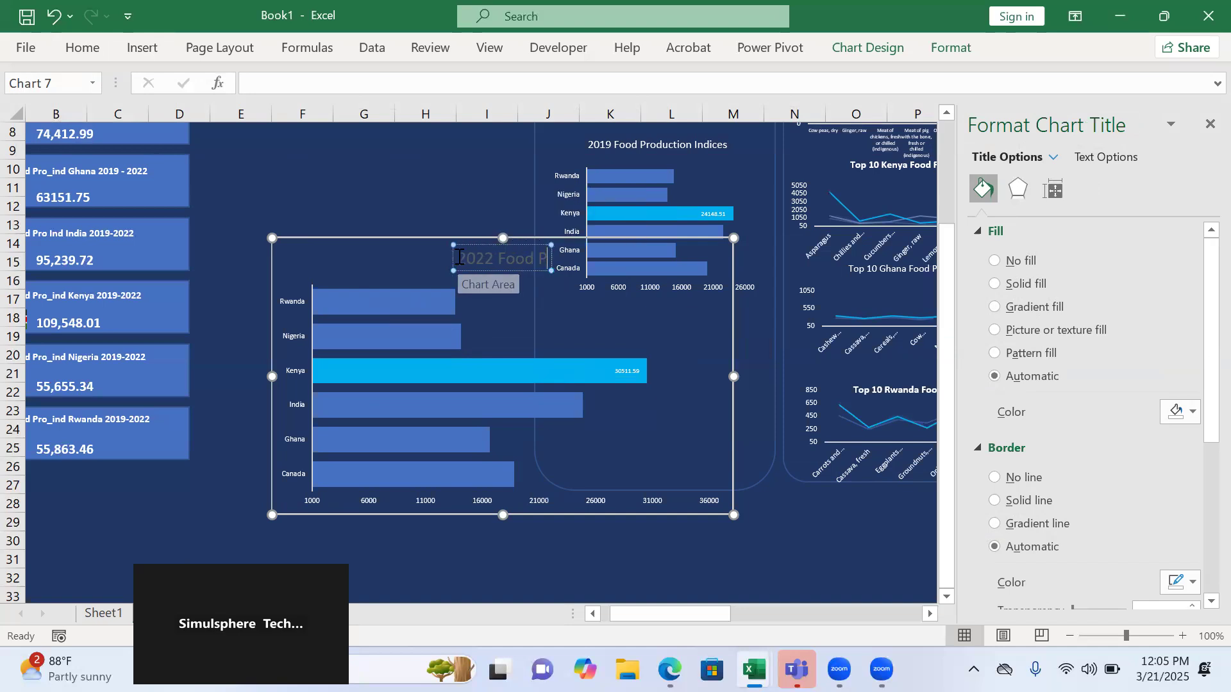
{"action": "type", "text": "roduct"}
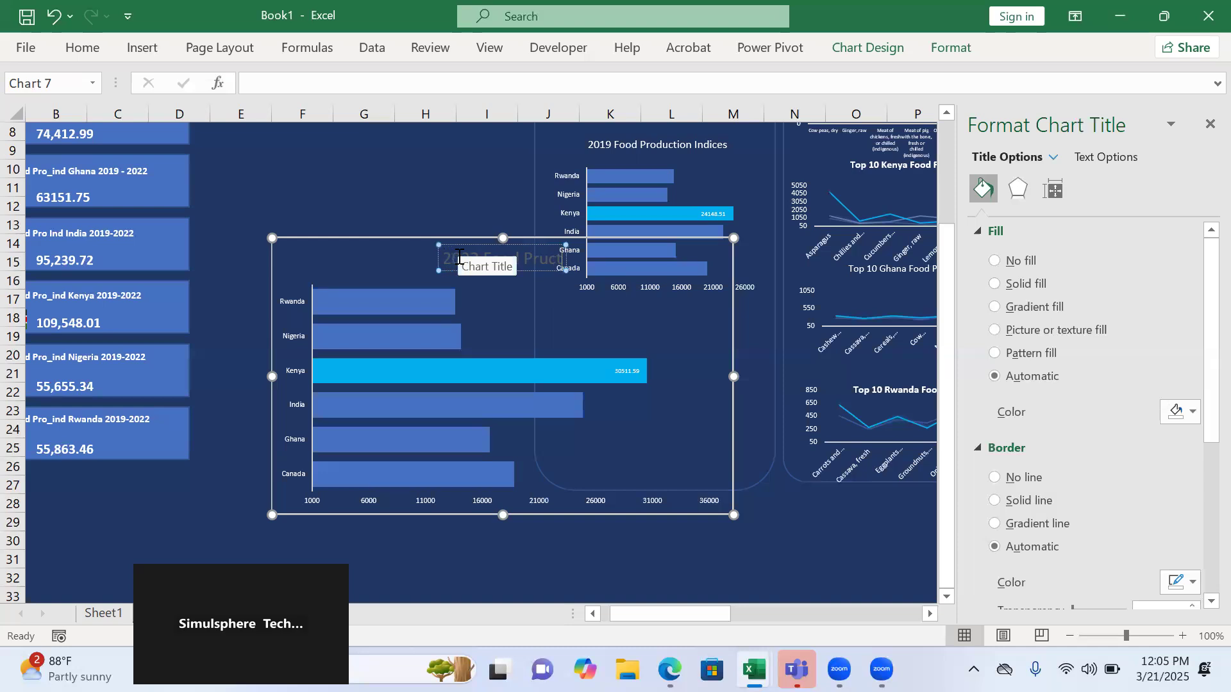
{"action": "type", "text": "ion Indices"}
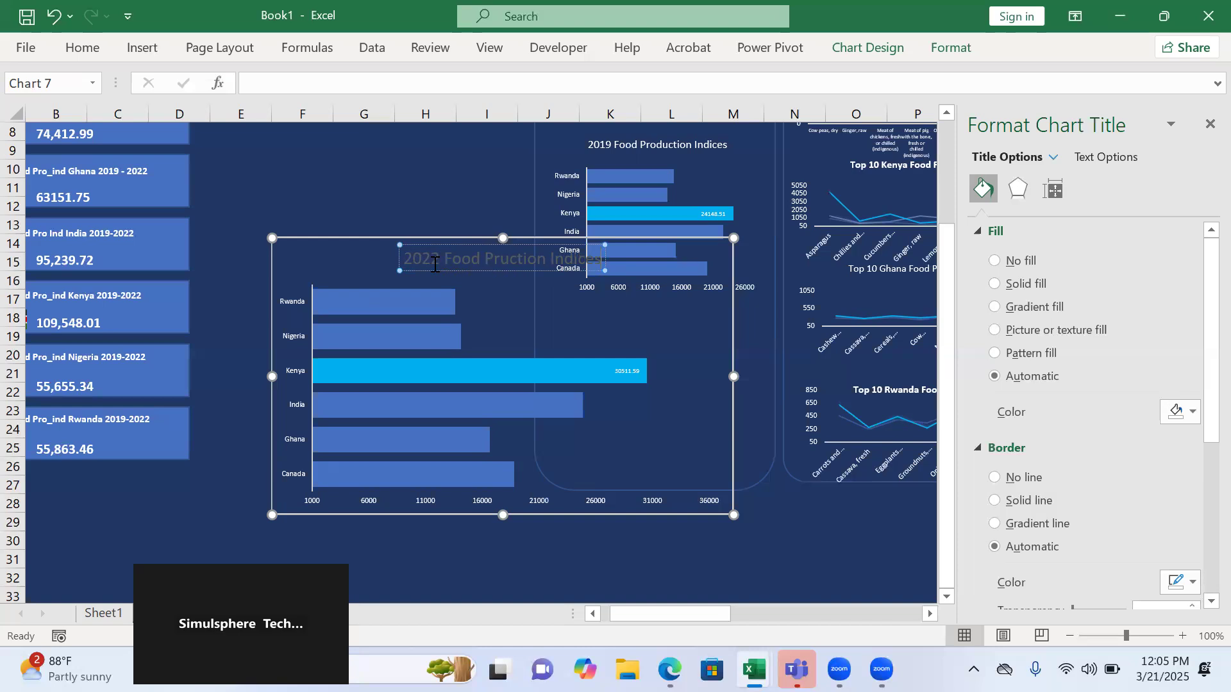
- Format the 2022 chart title as white, bold text at font size 8
{"action": "triple_click", "coordinate": [434, 264]}
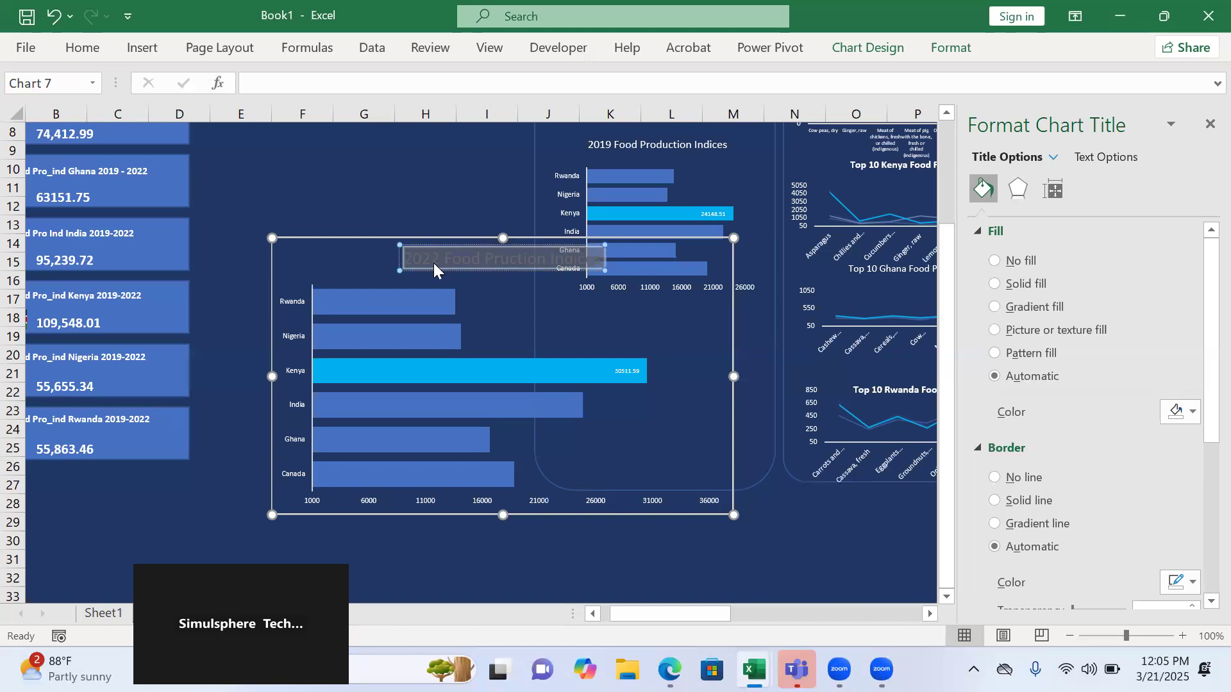
{"action": "left_click", "coordinate": [82, 50]}
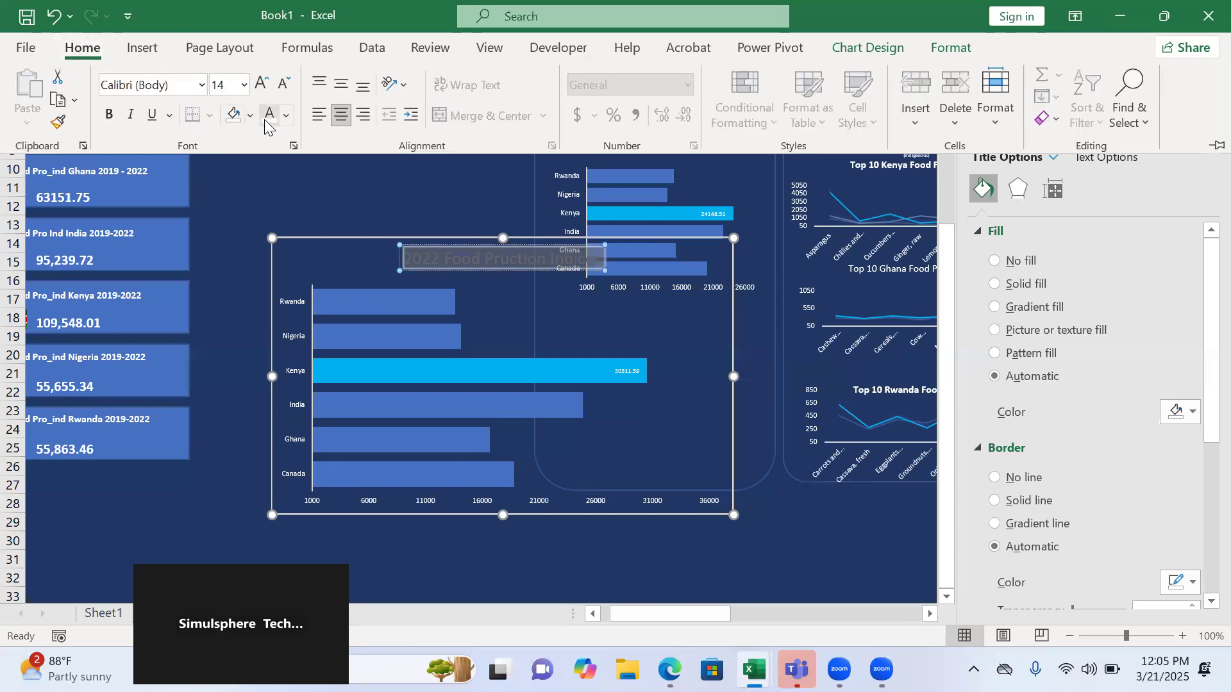
{"action": "left_click", "coordinate": [244, 84]}
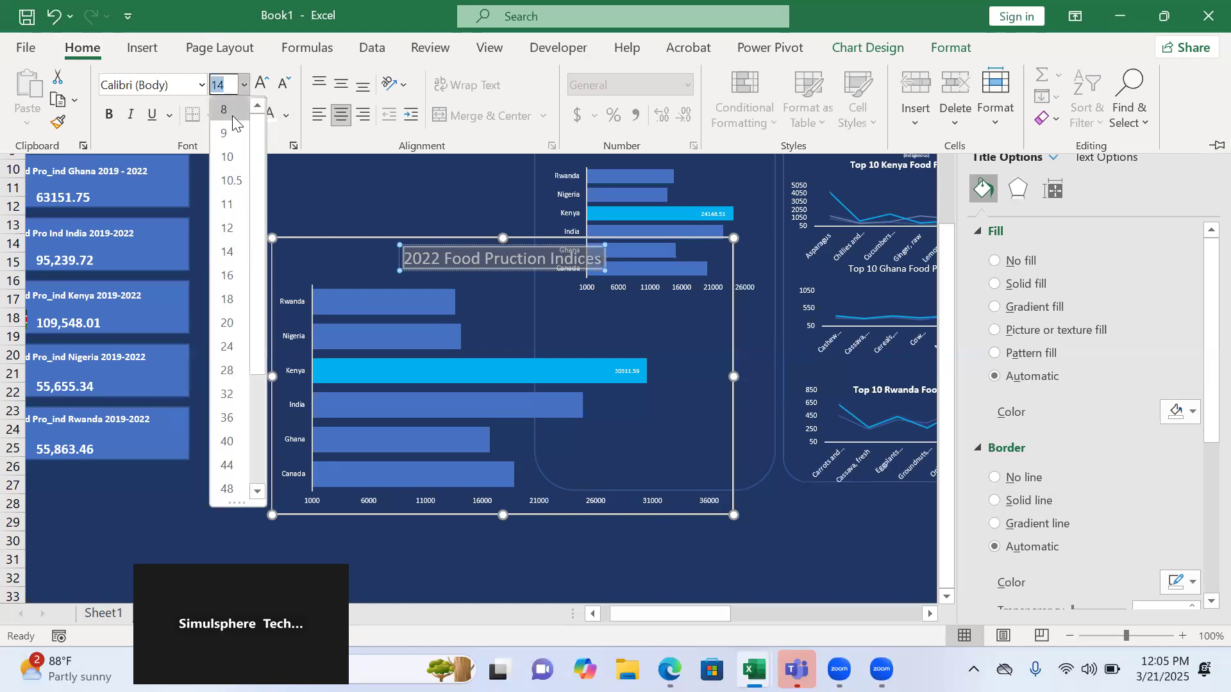
{"action": "left_click", "coordinate": [226, 110]}
{"action": "left_click", "coordinate": [109, 114]}
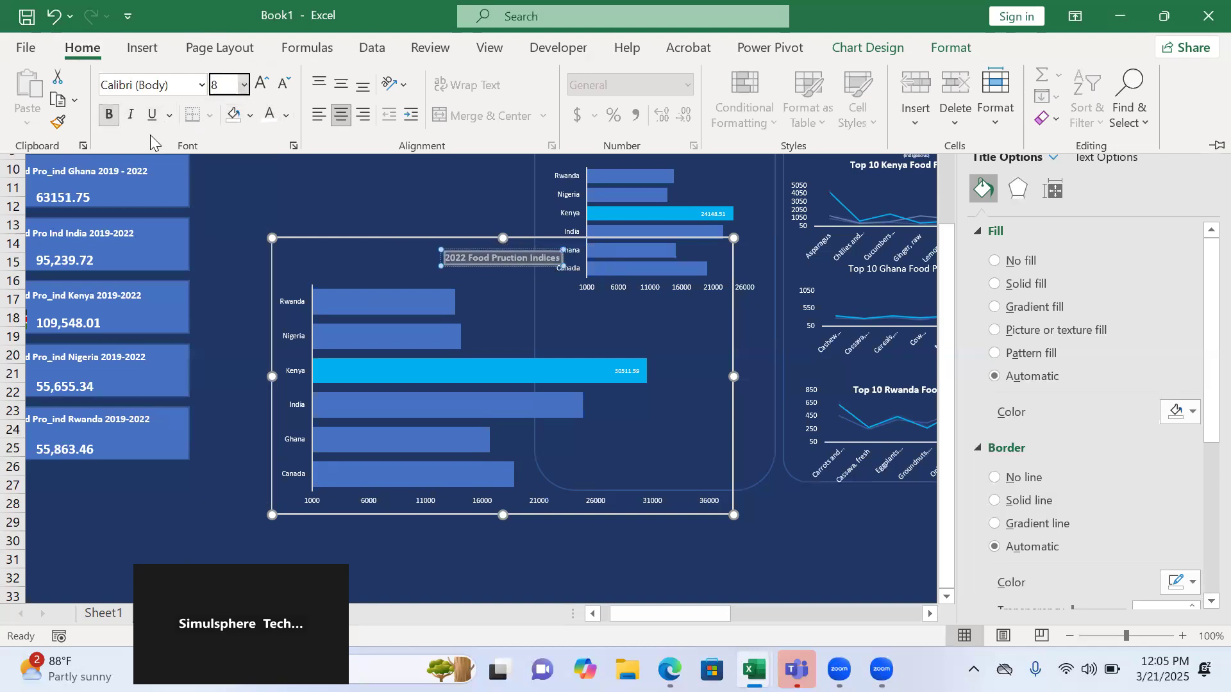
- Set the 2022 chart title's border to no line, and shrink and move the chart beneath the 2019 chart
{"action": "left_click", "coordinate": [342, 247]}
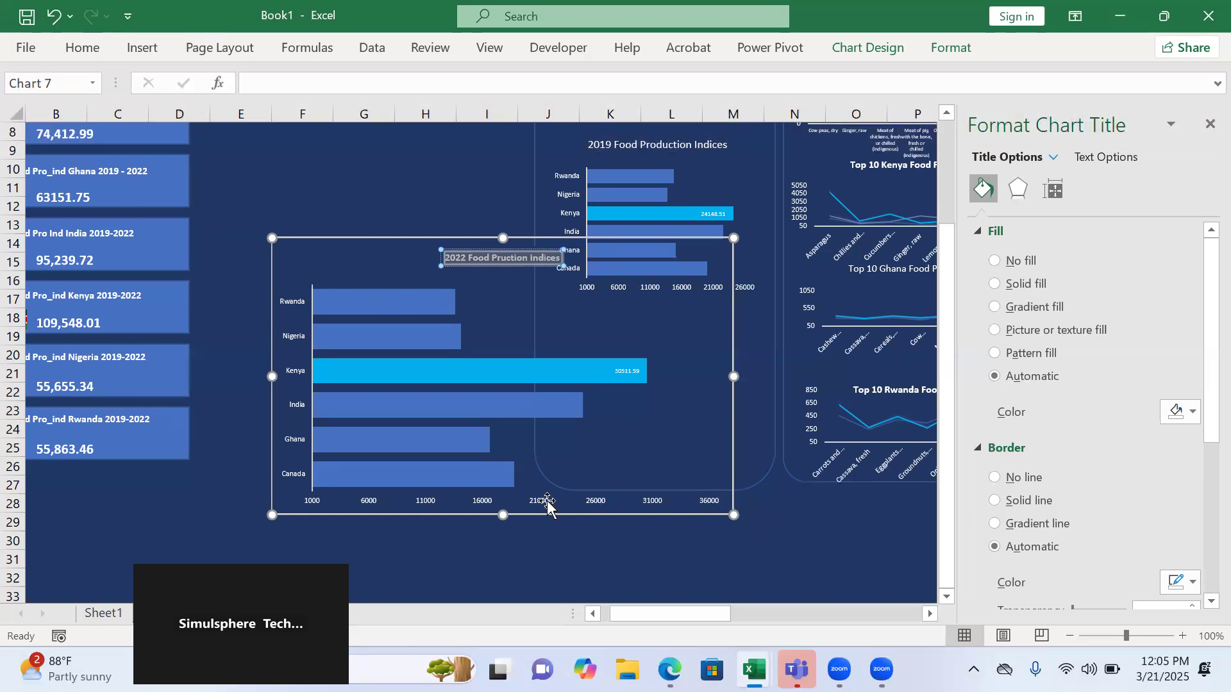
{"action": "left_click", "coordinate": [995, 479]}
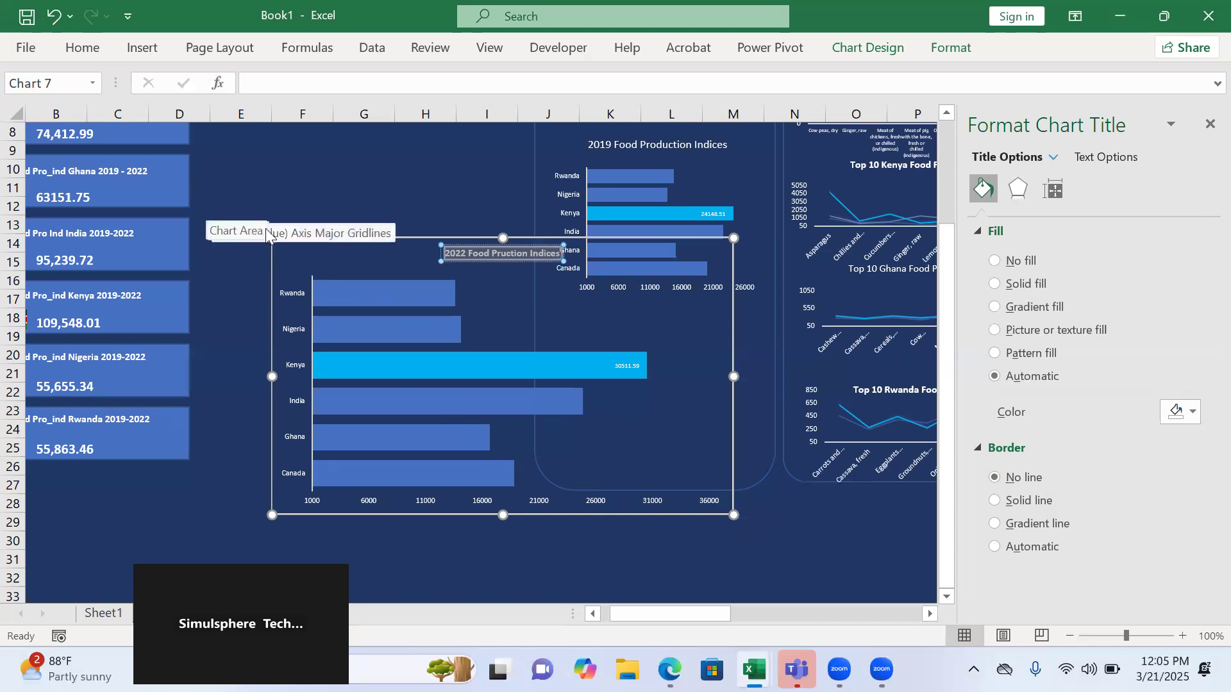
{"action": "left_click_drag", "start_coordinate": [271, 238], "coordinate": [475, 337]}
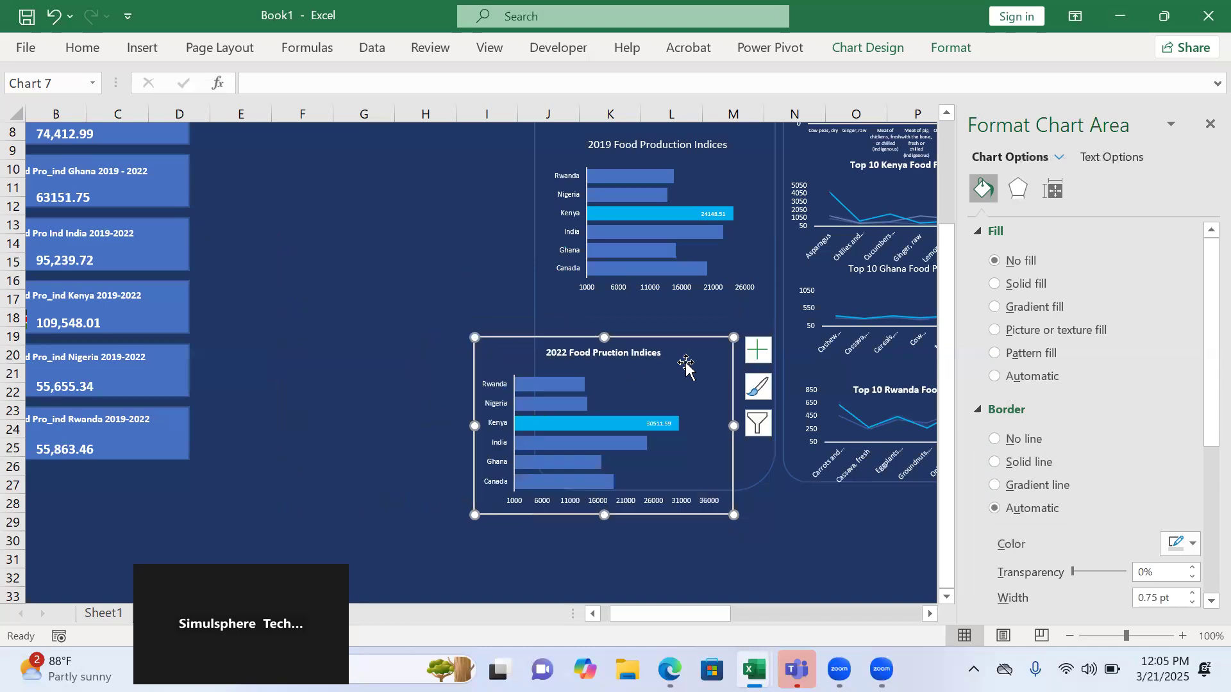
{"action": "left_click_drag", "start_coordinate": [704, 350], "coordinate": [741, 323]}
{"action": "left_click", "coordinate": [264, 415]}
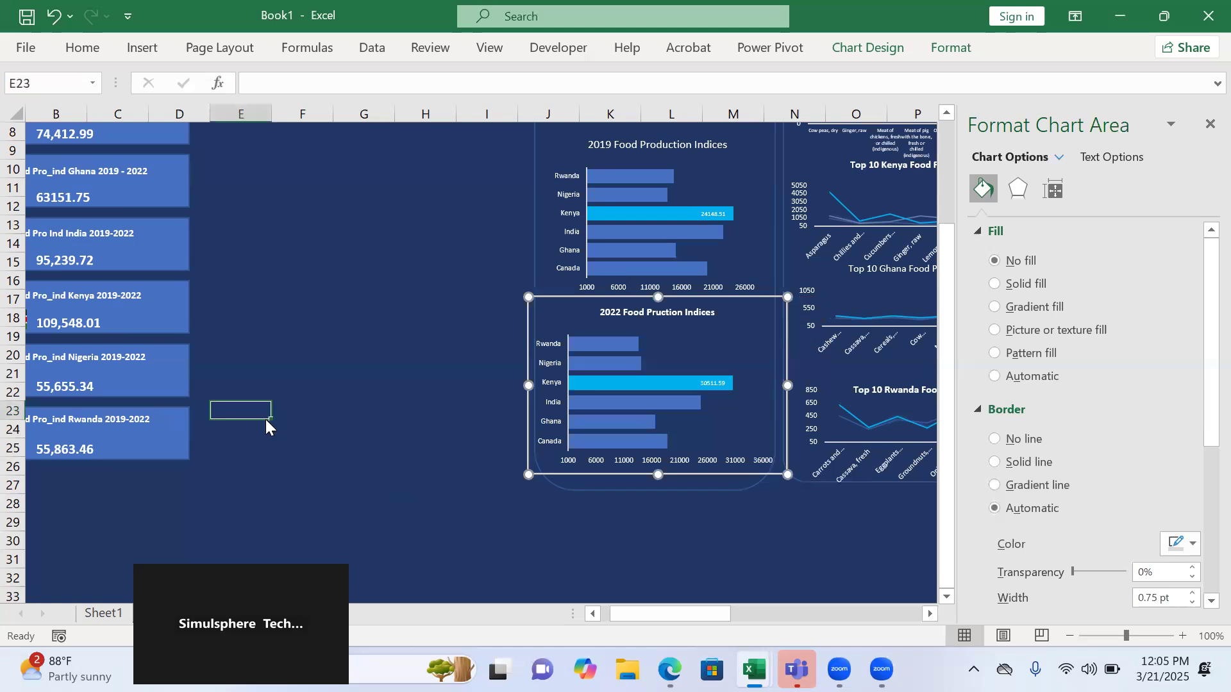
- Remove the border line around the 2022 chart area and shrink the chart slightly to fit inside the rounded panel
{"action": "left_click", "coordinate": [545, 311]}
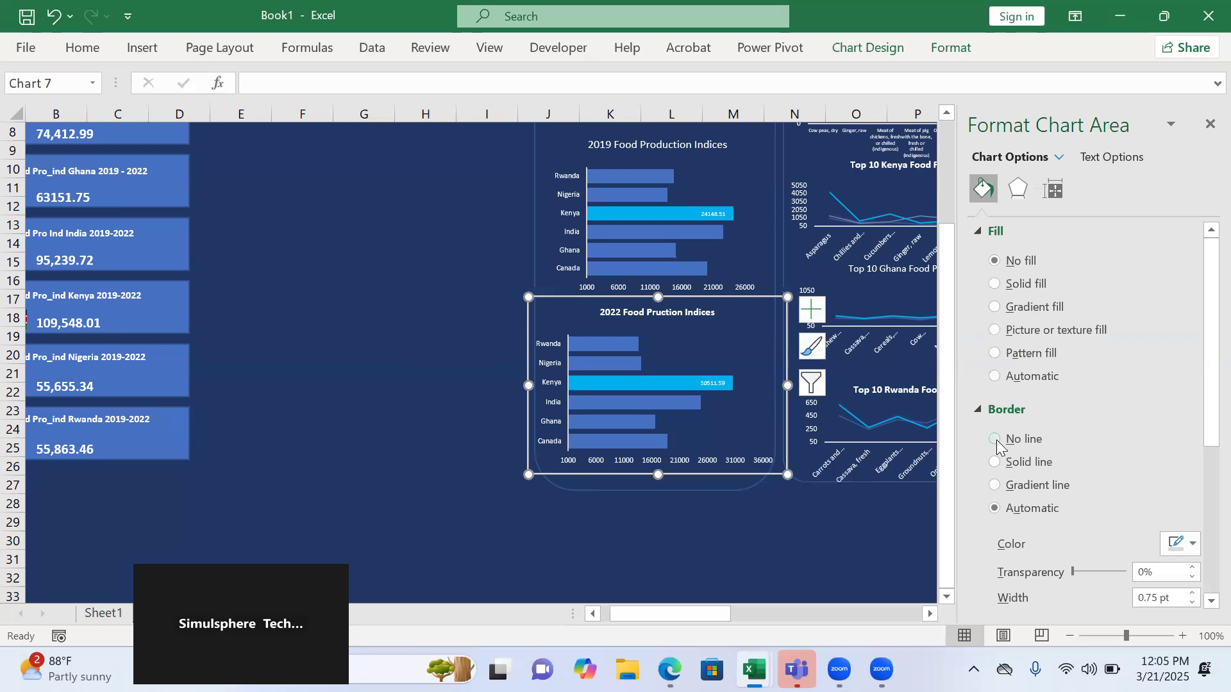
{"action": "left_click", "coordinate": [994, 439]}
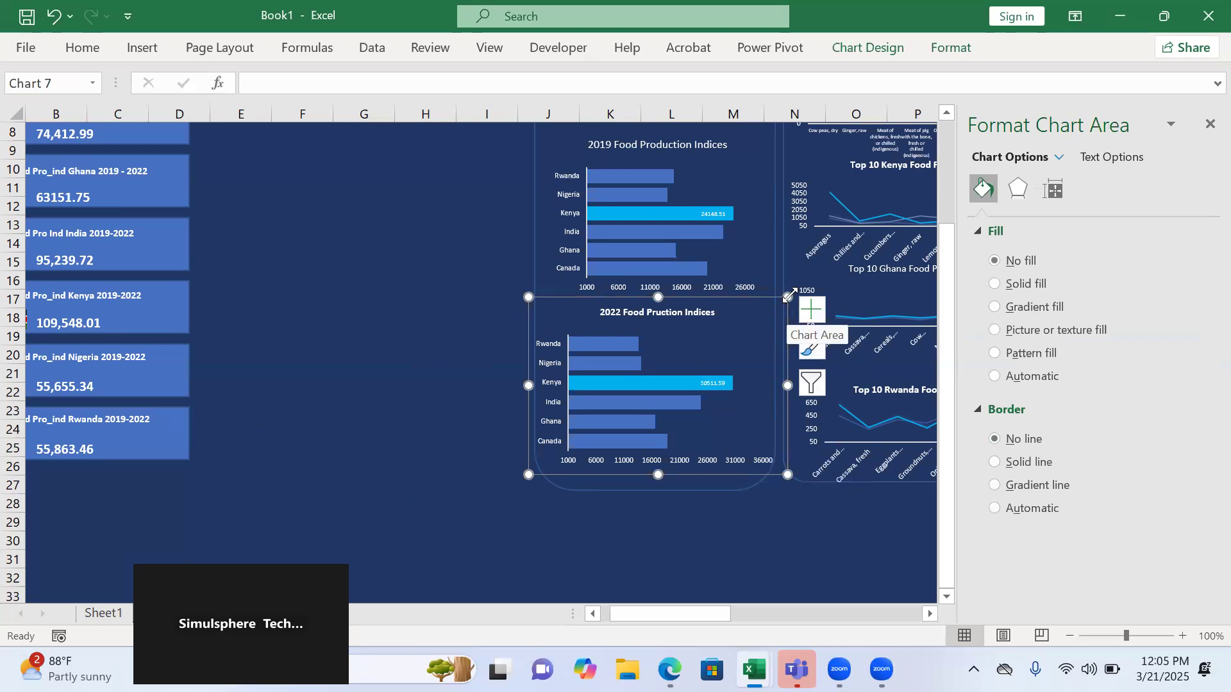
{"action": "left_click_drag", "start_coordinate": [787, 297], "coordinate": [743, 325]}
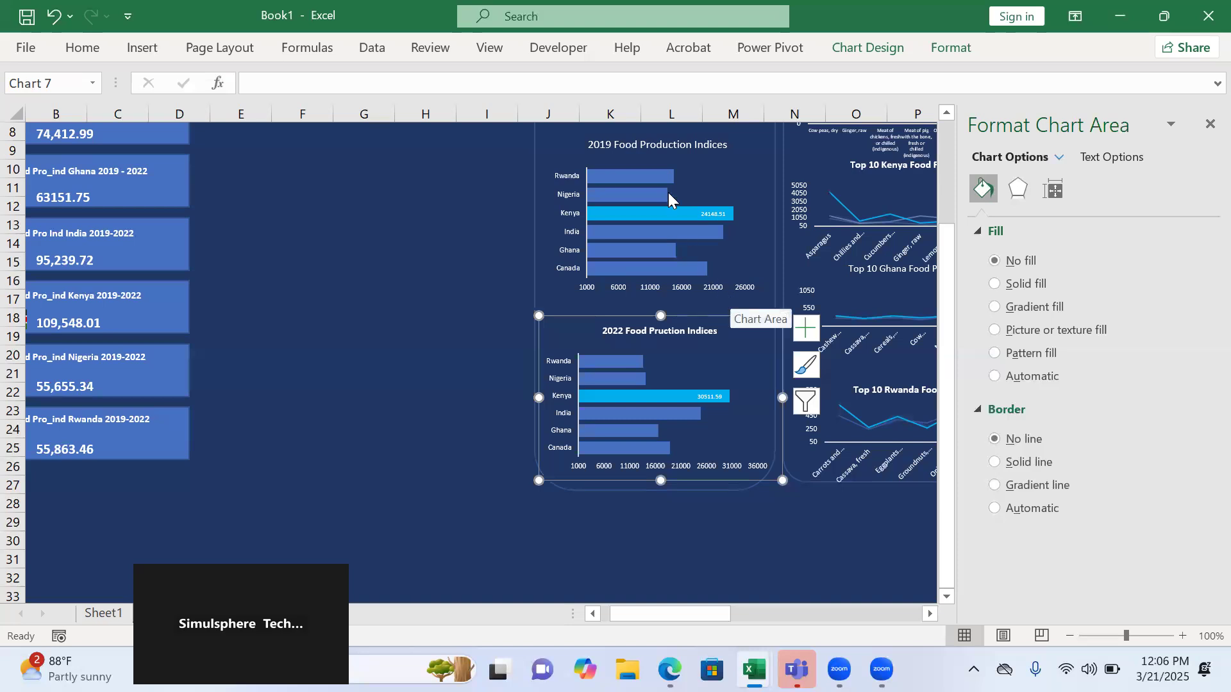
- Draw a text box about 2.3 inches wide and 0.5 inches high above the 2019 chart inside the rounded panel
{"action": "left_click_drag", "start_coordinate": [950, 414], "coordinate": [943, 314]}
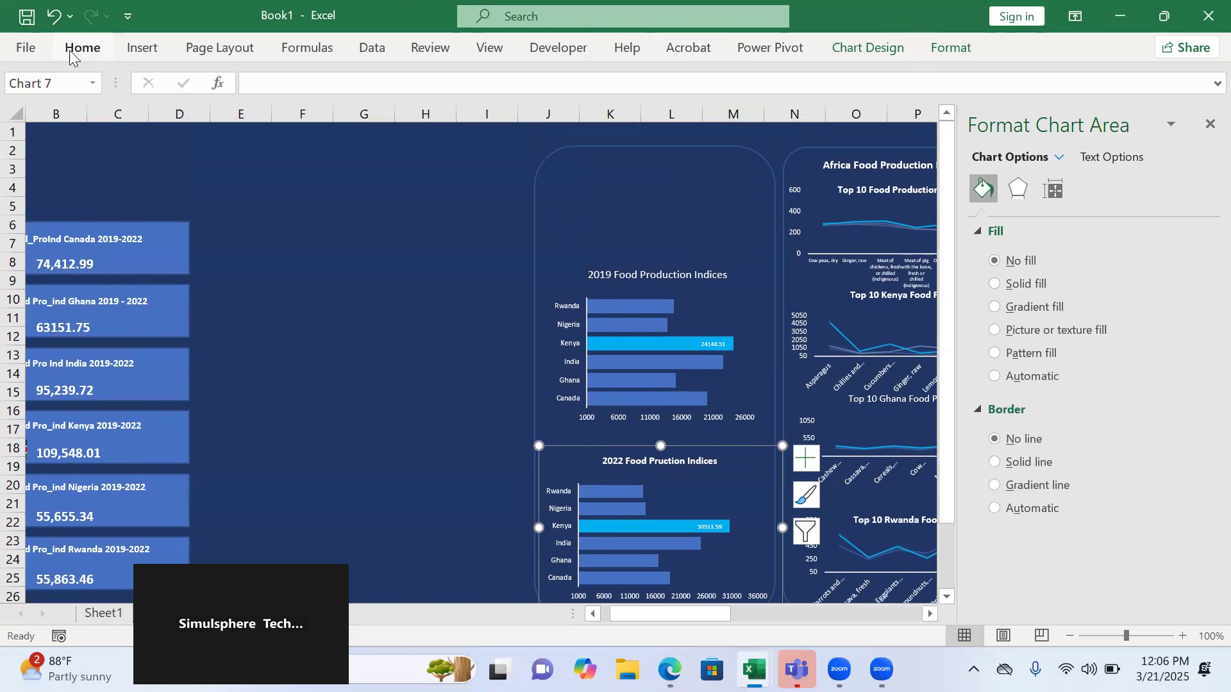
{"action": "left_click", "coordinate": [145, 45]}
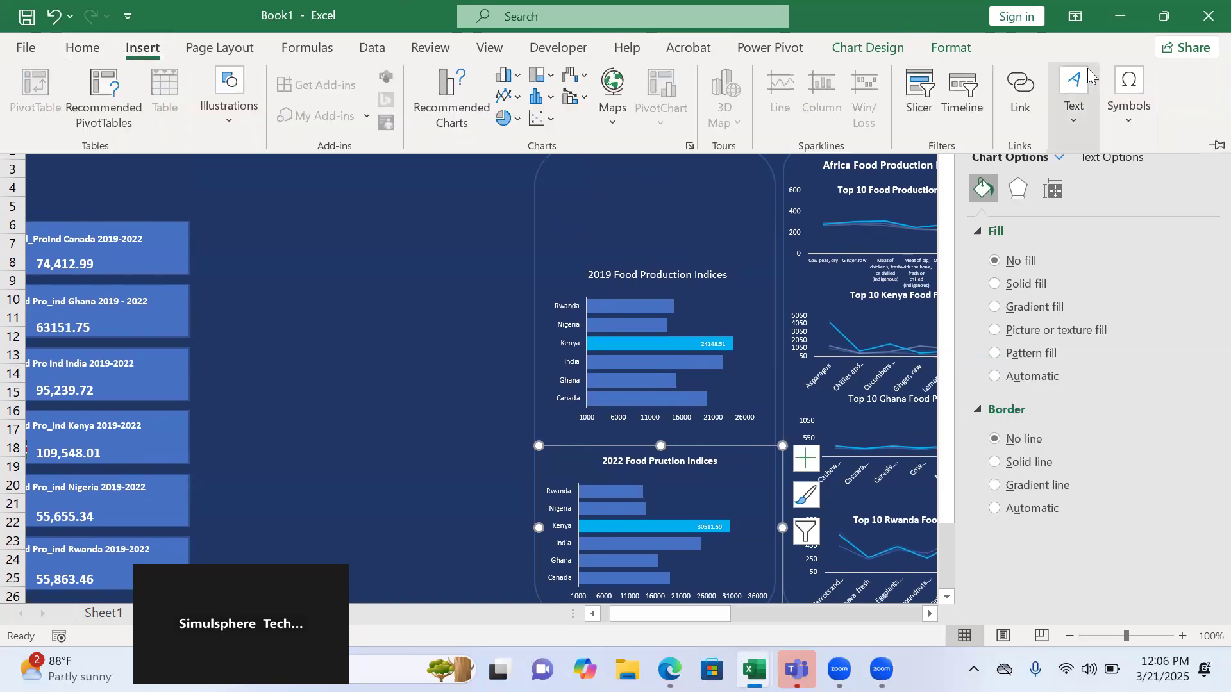
{"action": "left_click", "coordinate": [1069, 122]}
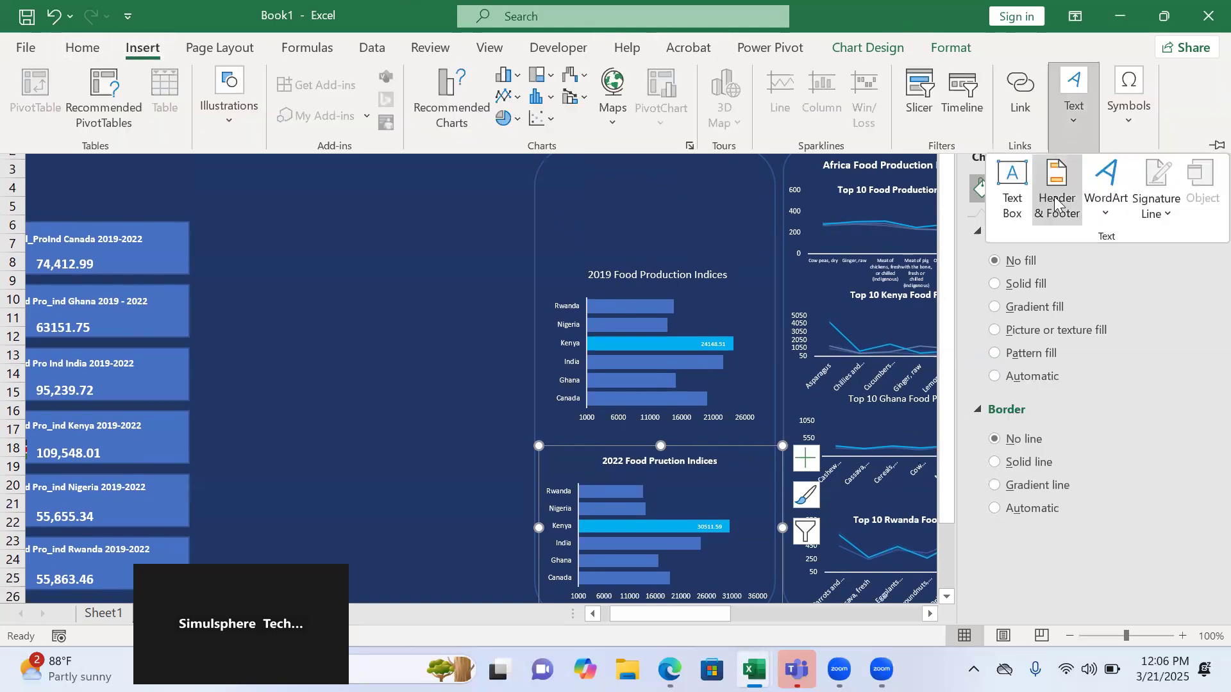
{"action": "left_click", "coordinate": [1012, 212]}
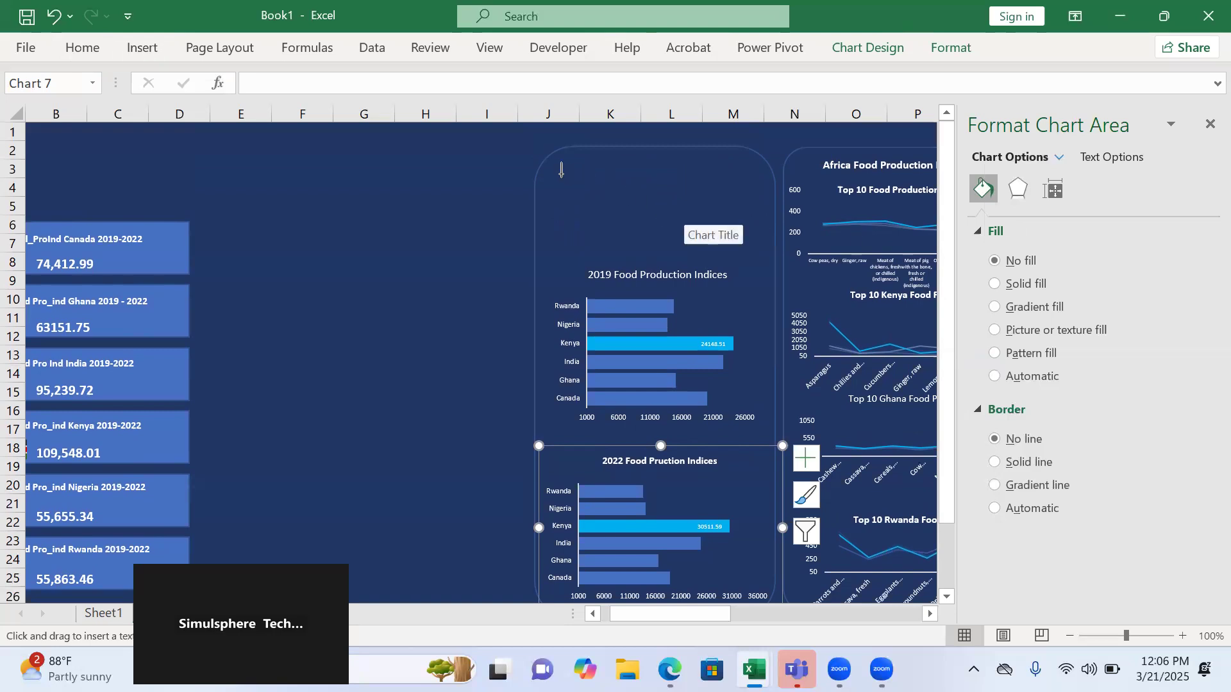
{"action": "left_click_drag", "start_coordinate": [559, 175], "coordinate": [768, 219]}
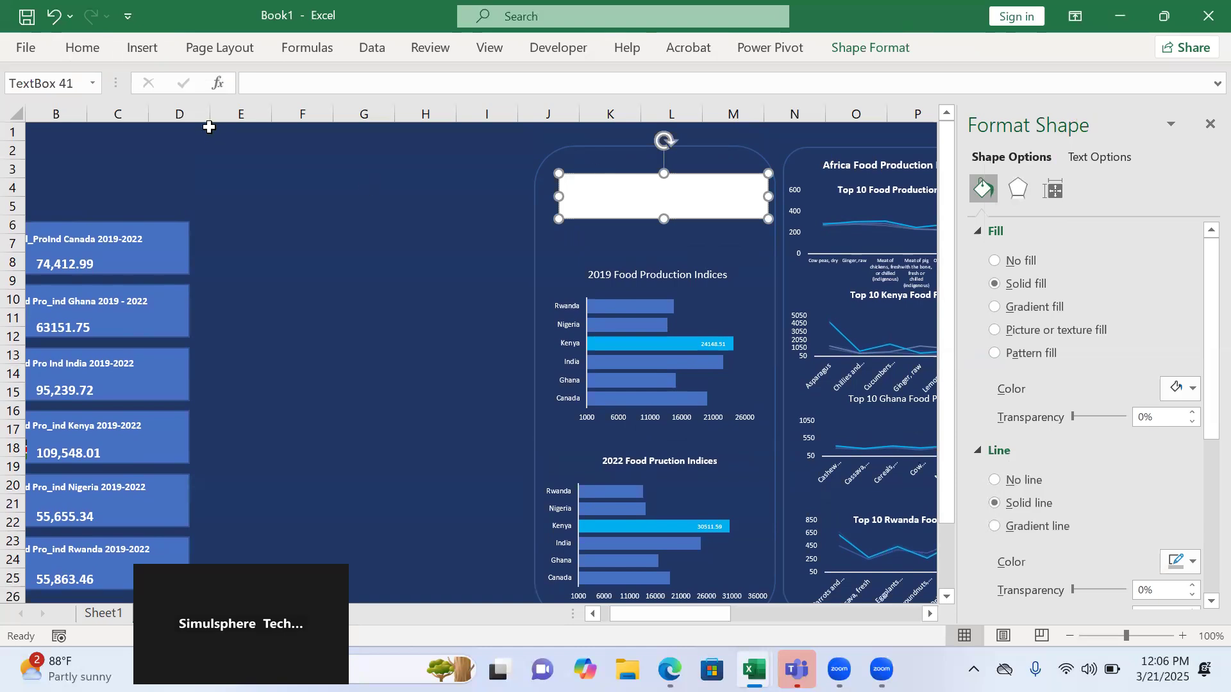
- Enter "Impact of Covid-19 to food production indices as compared to 2022" in the new text box
{"action": "left_click", "coordinate": [587, 197]}
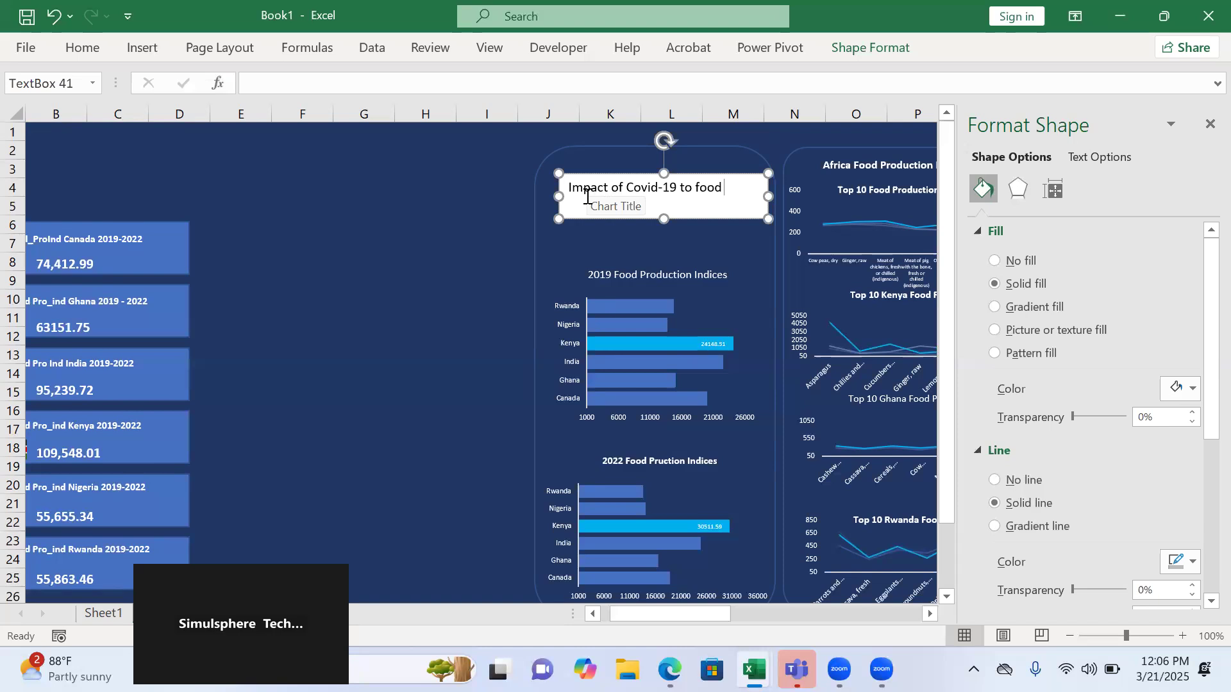
{"action": "type", "text": "u"}
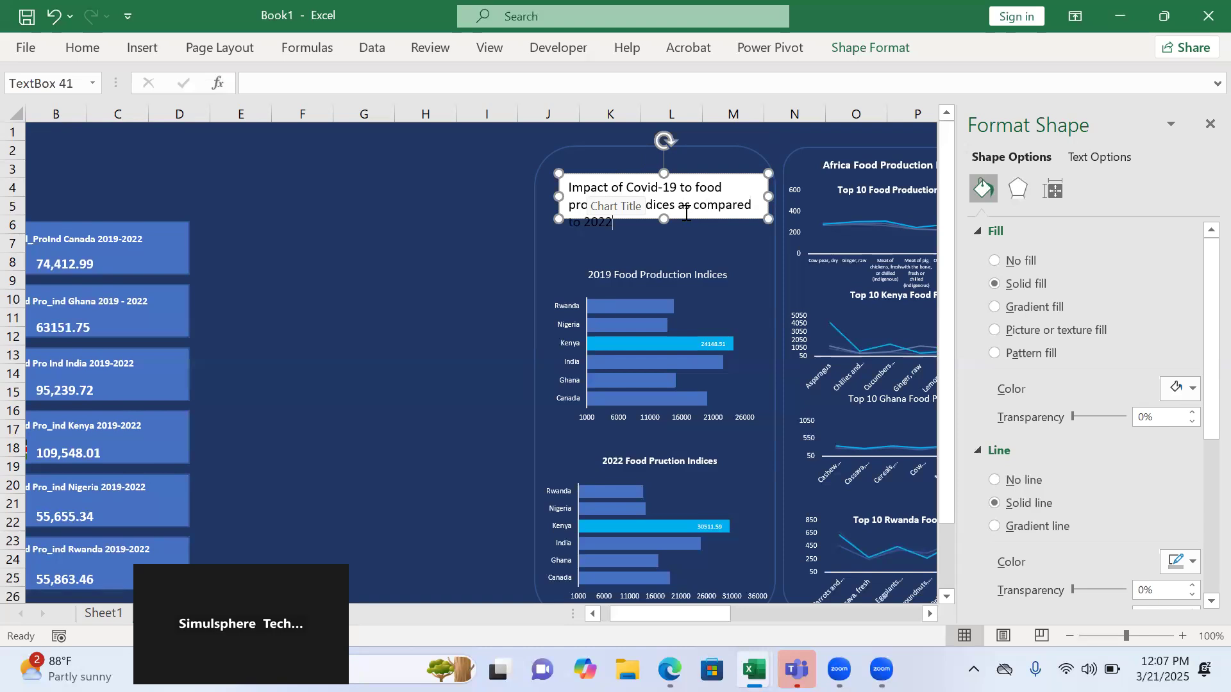
{"action": "left_click", "coordinate": [492, 204]}
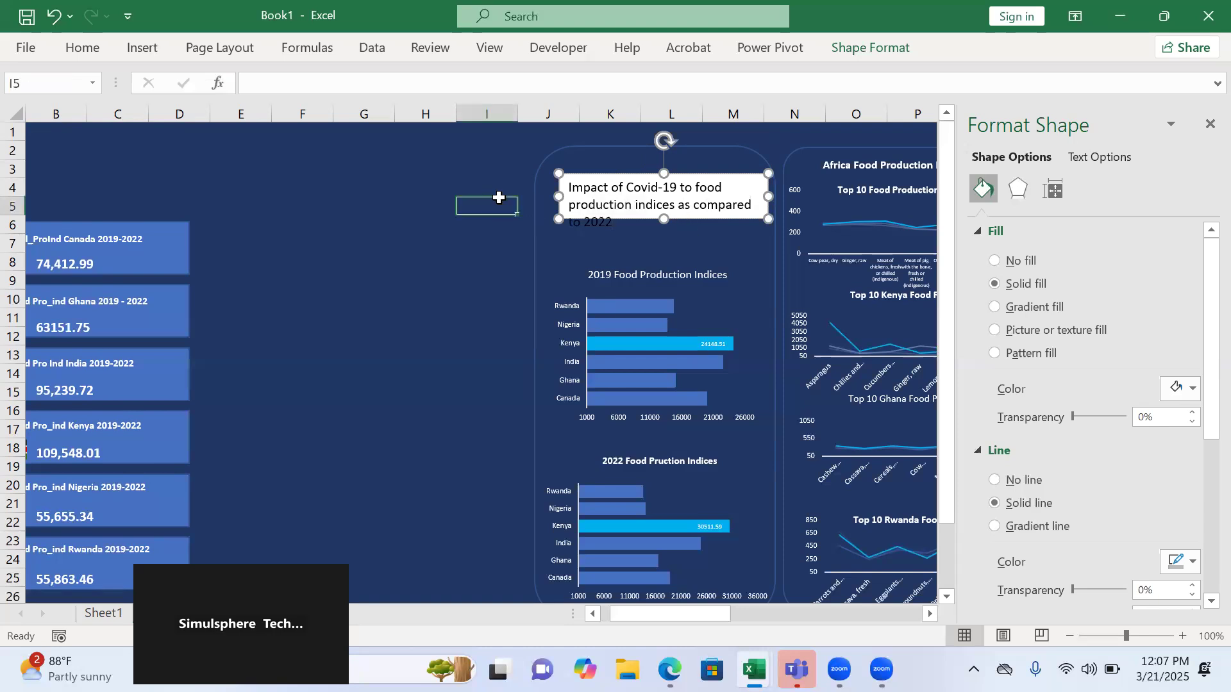
{"action": "left_click", "coordinate": [695, 209]}
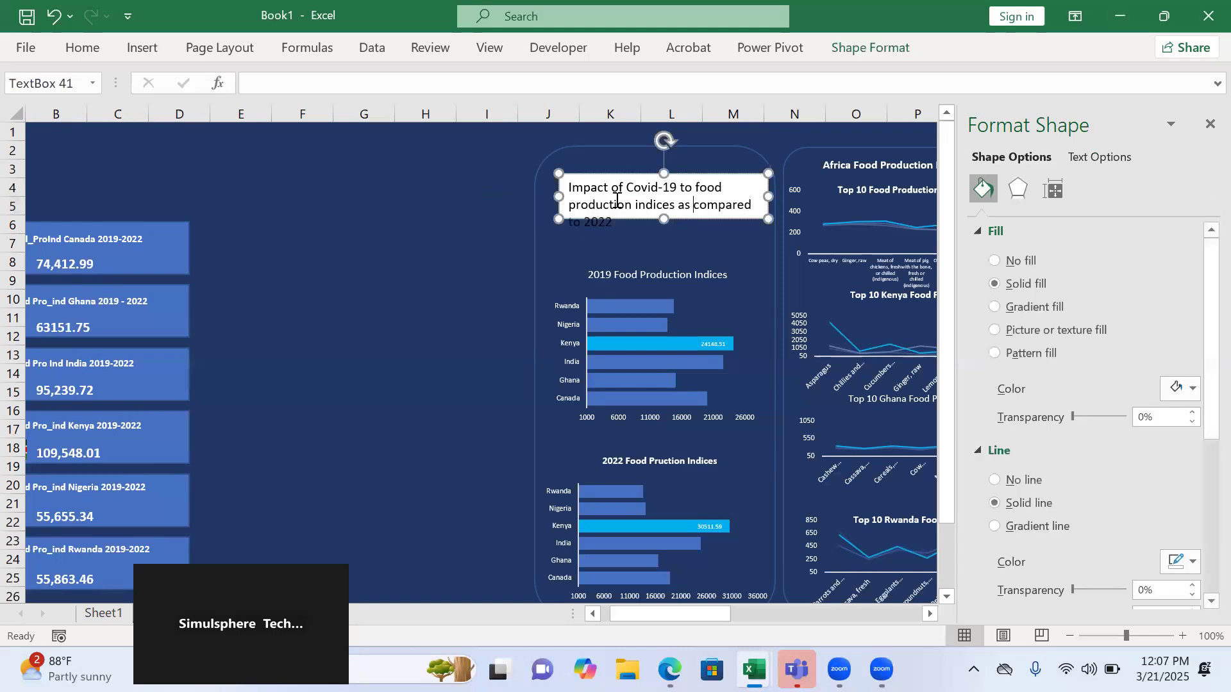
{"action": "left_click", "coordinate": [620, 224]}
{"action": "key", "text": "BackSpace"}
{"action": "key", "text": "BackSpace"}
{"action": "key", "text": "BackSpace"}
{"action": "key", "text": "BackSpace"}
{"action": "key", "text": "BackSpace"}
{"action": "key", "text": "BackSpace"}
{"action": "key", "text": "BackSpace"}
- Format the Covid-19 text box heading as centered, bold, white text at font size 9
{"action": "left_click_drag", "start_coordinate": [567, 185], "coordinate": [644, 235]}
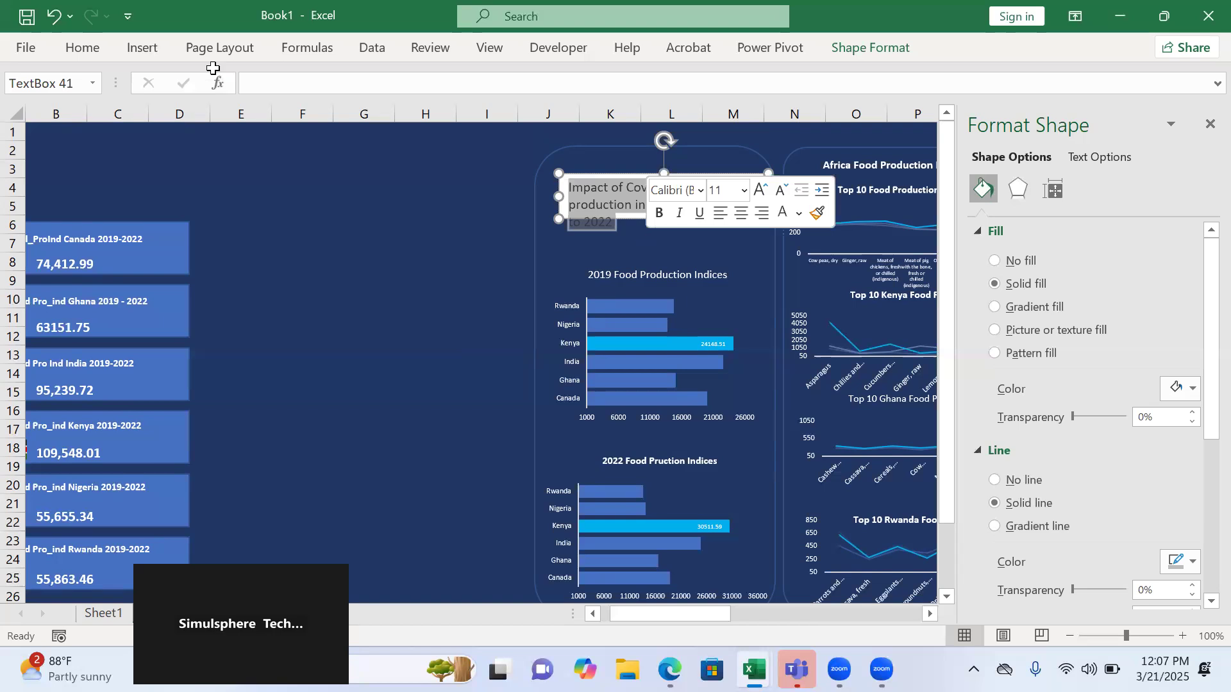
{"action": "left_click", "coordinate": [80, 49]}
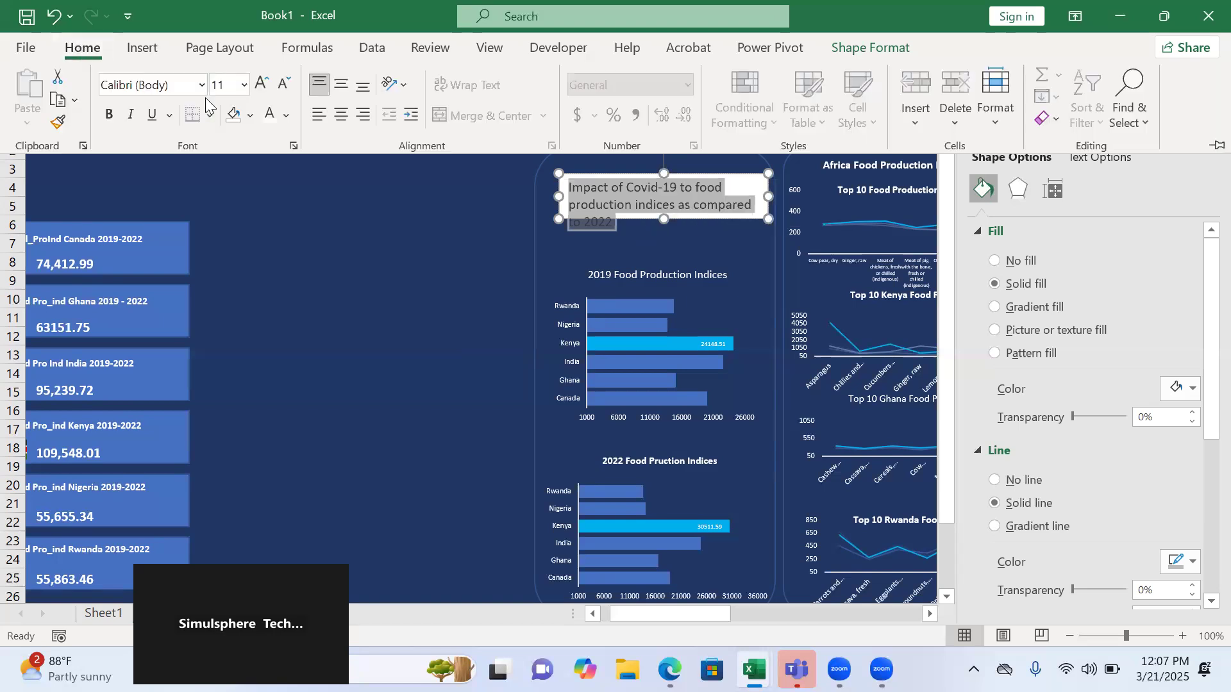
{"action": "left_click", "coordinate": [244, 86]}
{"action": "left_click", "coordinate": [232, 135]}
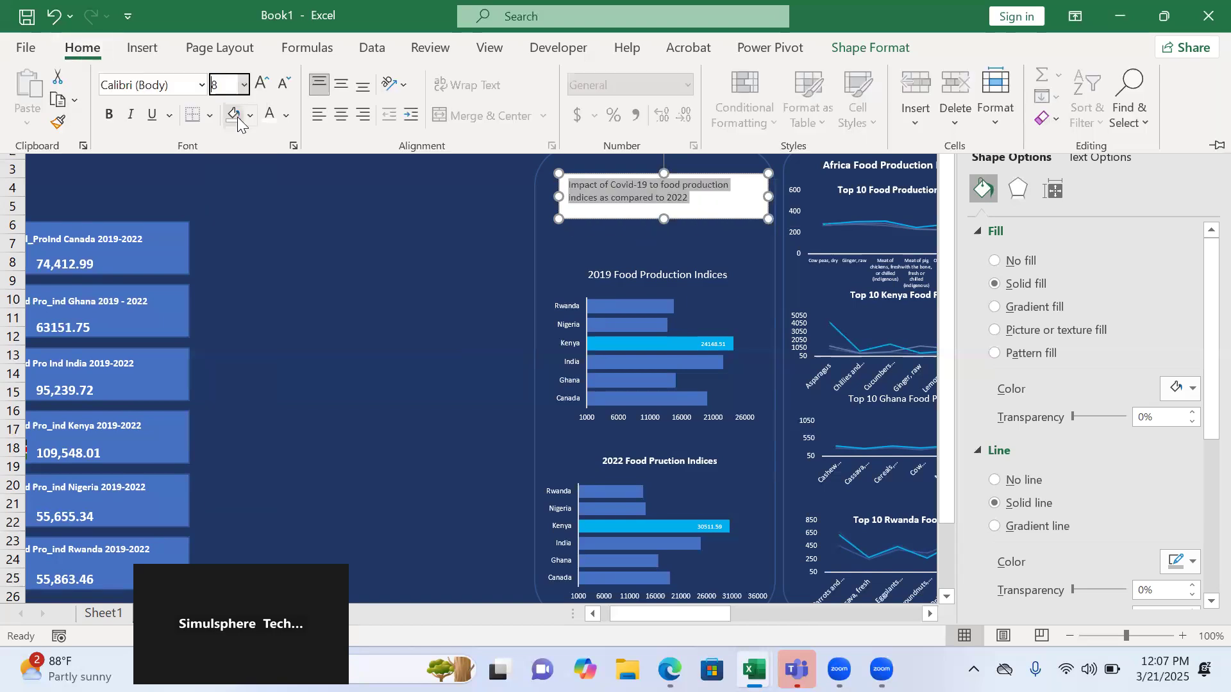
{"action": "left_click", "coordinate": [341, 114]}
{"action": "left_click", "coordinate": [273, 118]}
{"action": "left_click", "coordinate": [108, 116]}
{"action": "left_click", "coordinate": [244, 85]}
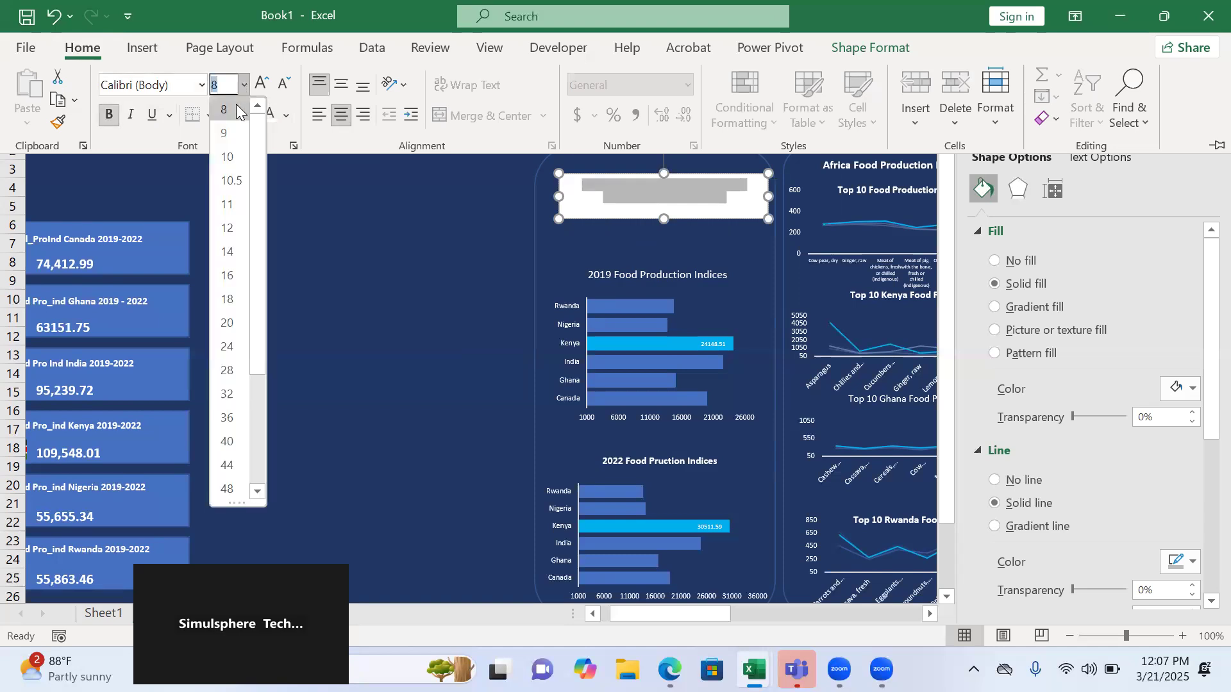
{"action": "left_click", "coordinate": [231, 134]}
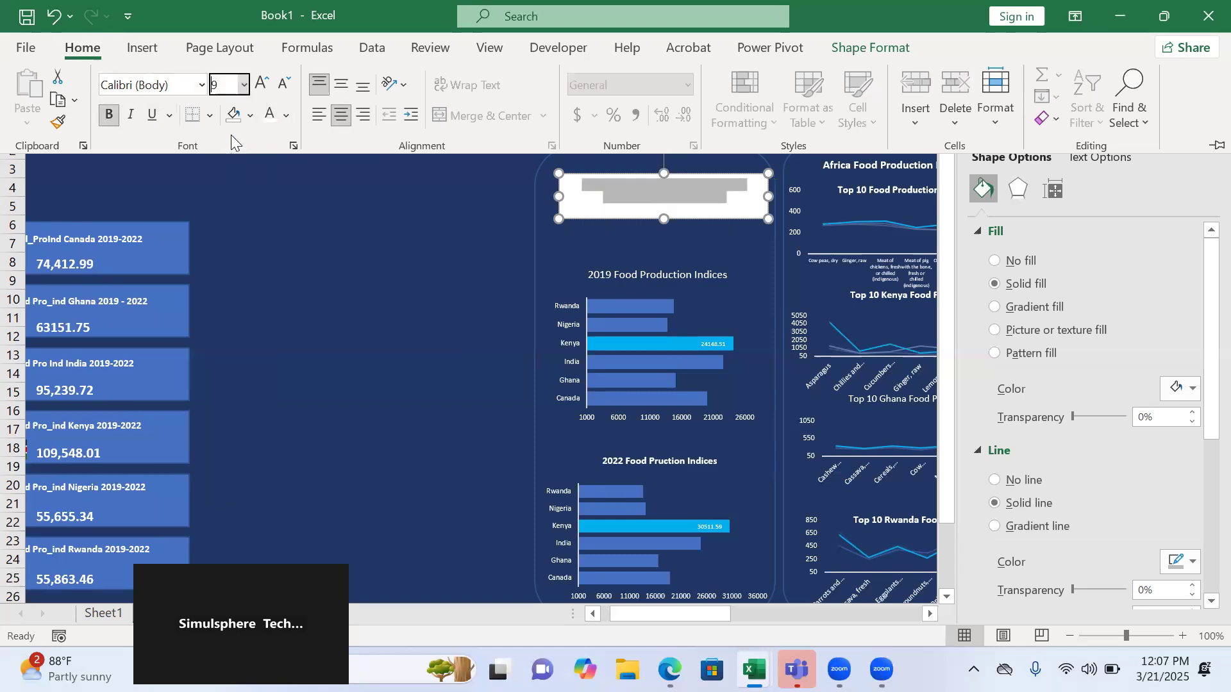
- Remove the fill and outline from the Covid-19 heading text box and deselect it
{"action": "left_click", "coordinate": [577, 225]}
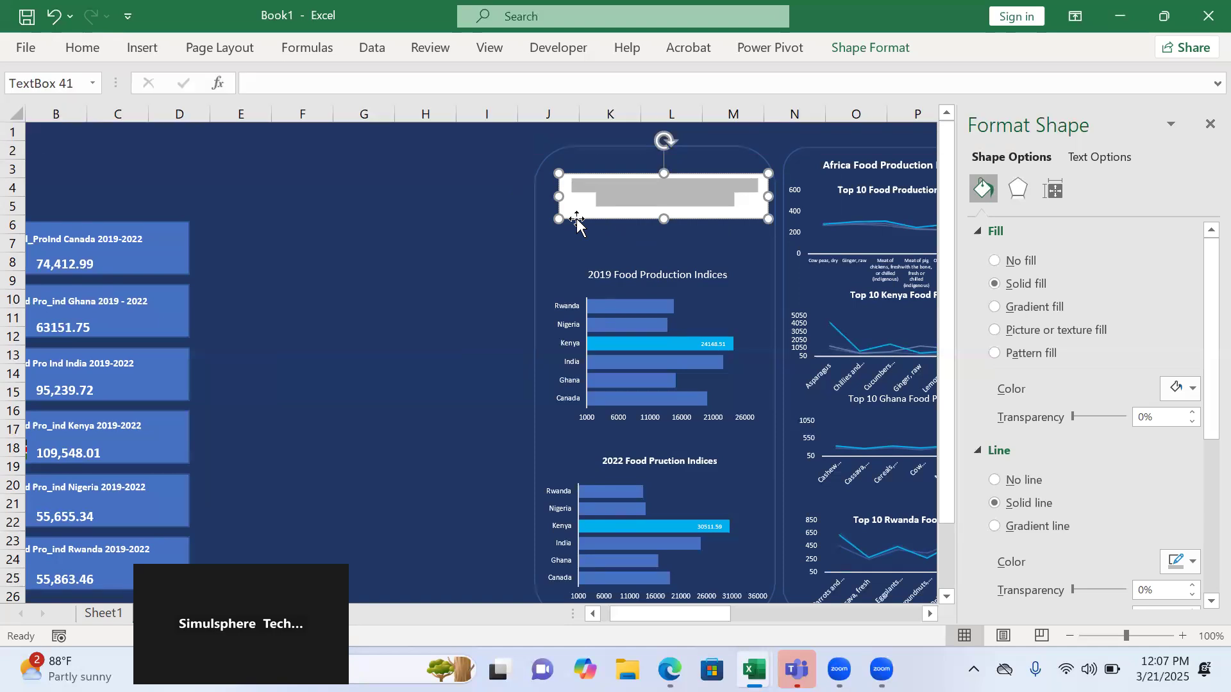
{"action": "left_click", "coordinate": [95, 47]}
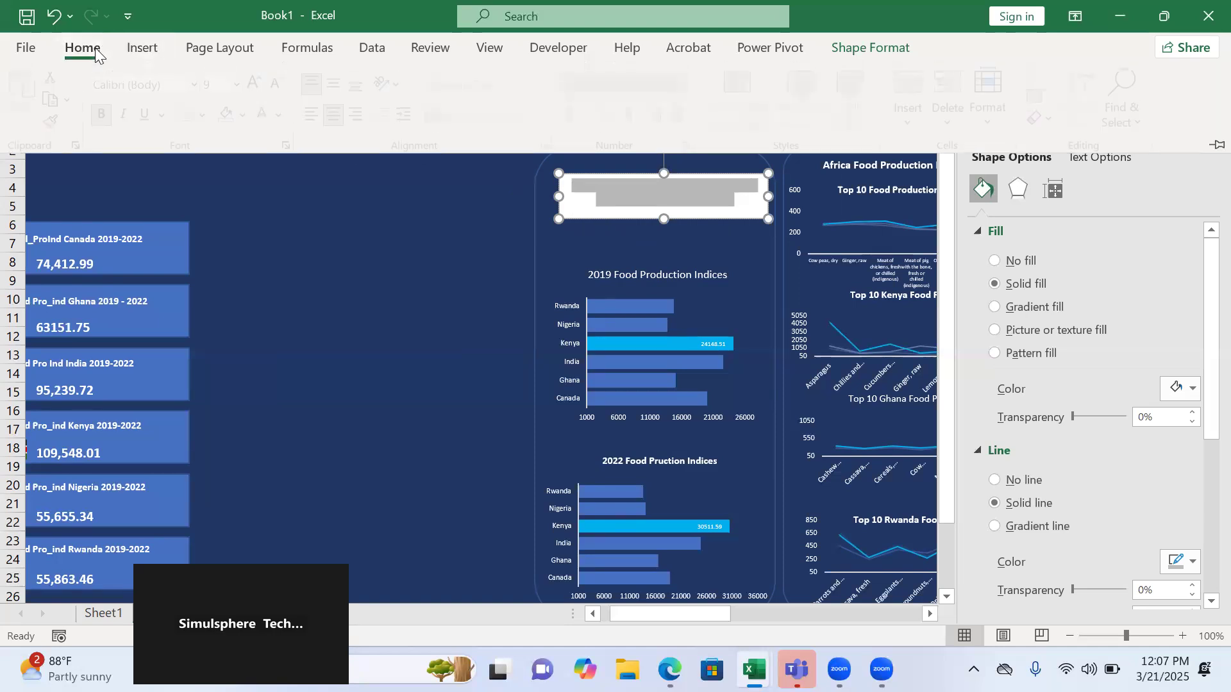
{"action": "left_click", "coordinate": [831, 55]}
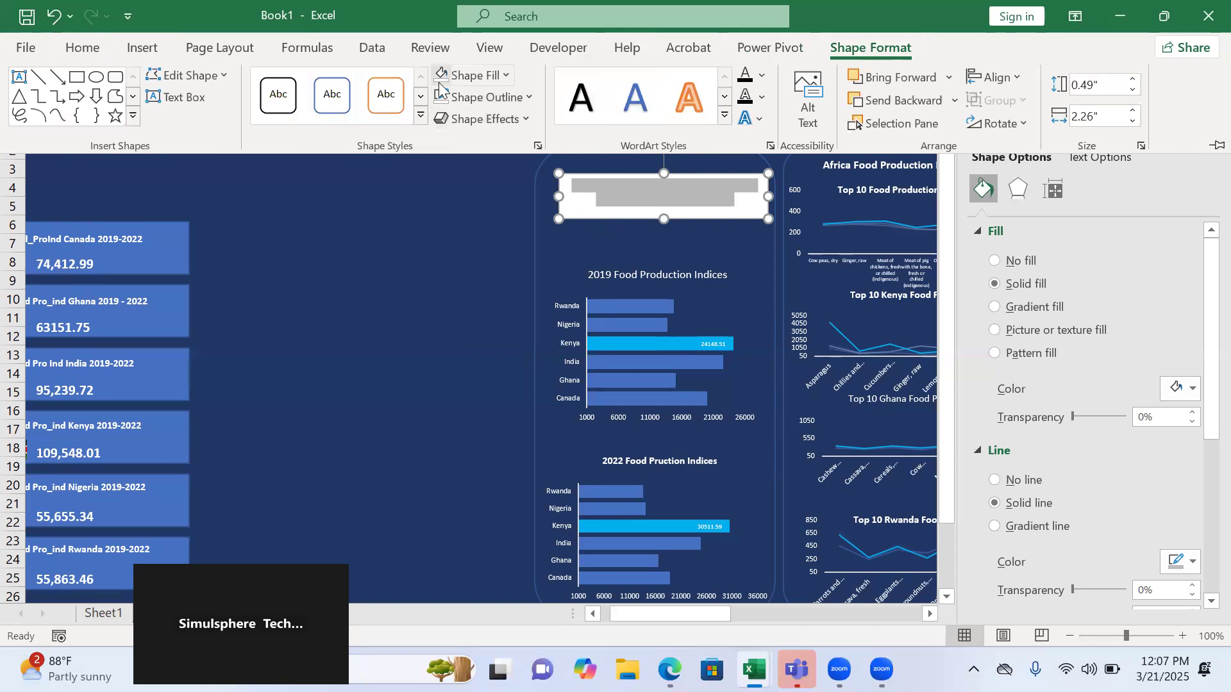
{"action": "left_click", "coordinate": [440, 77]}
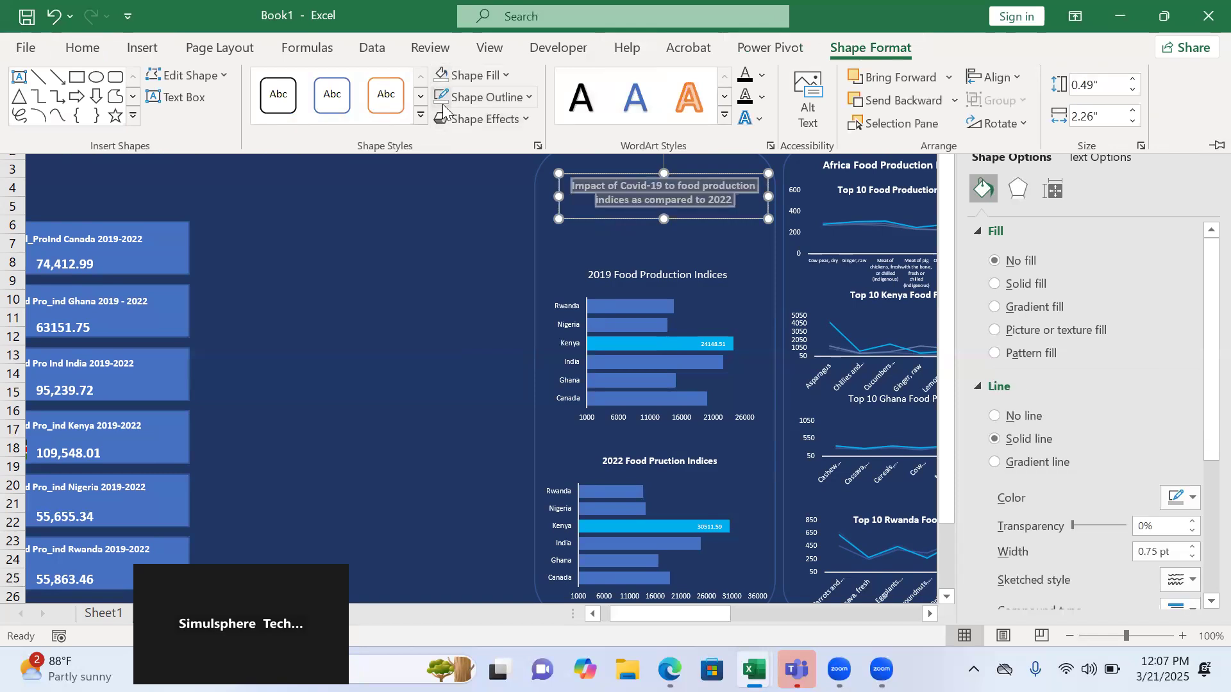
{"action": "left_click", "coordinate": [443, 102]}
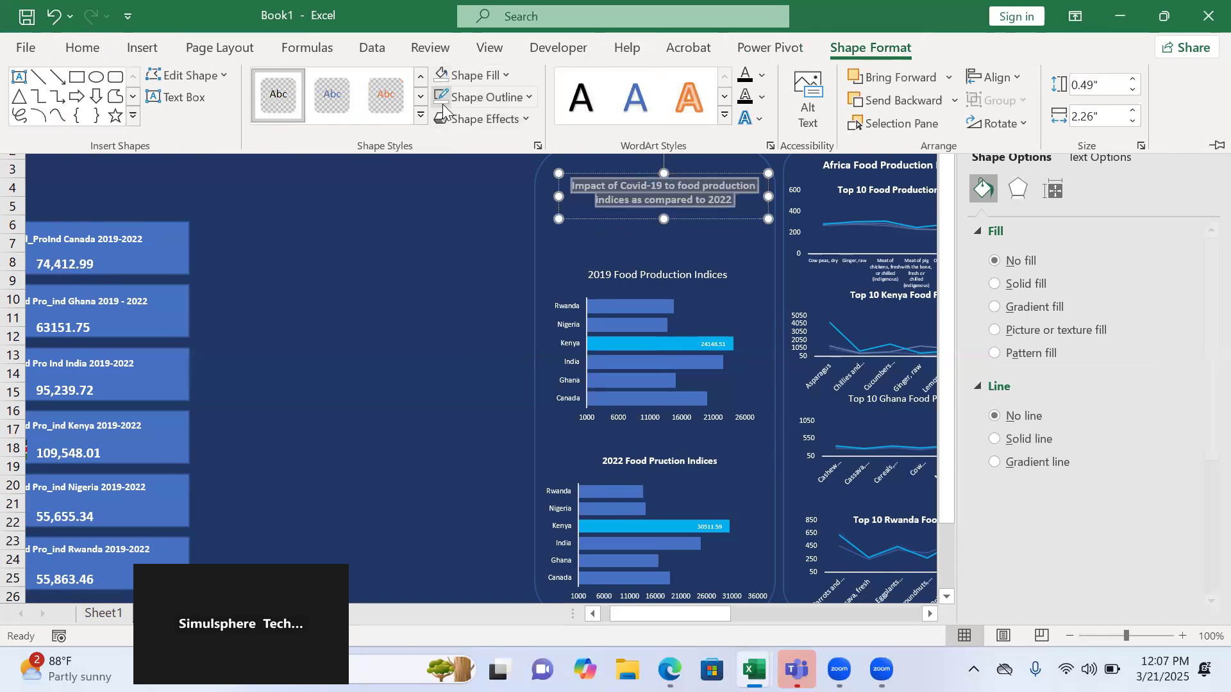
{"action": "left_click", "coordinate": [535, 293]}
{"action": "left_click", "coordinate": [528, 249]}
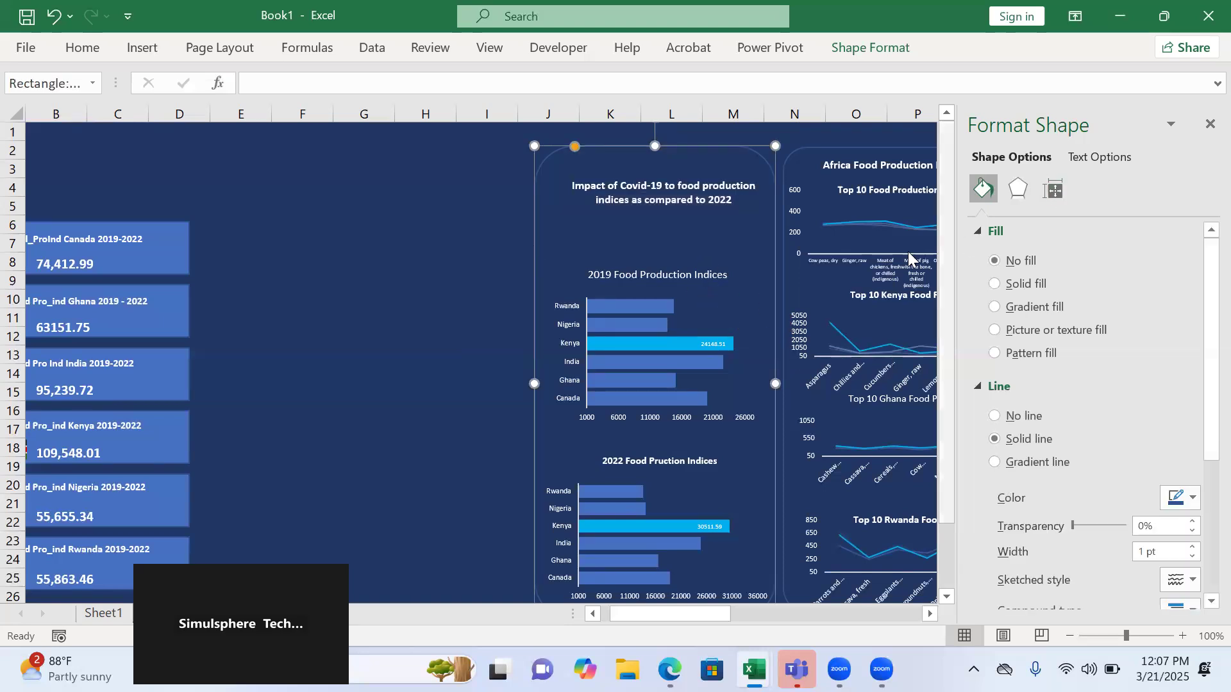
{"action": "left_click_drag", "start_coordinate": [948, 262], "coordinate": [969, 409]}
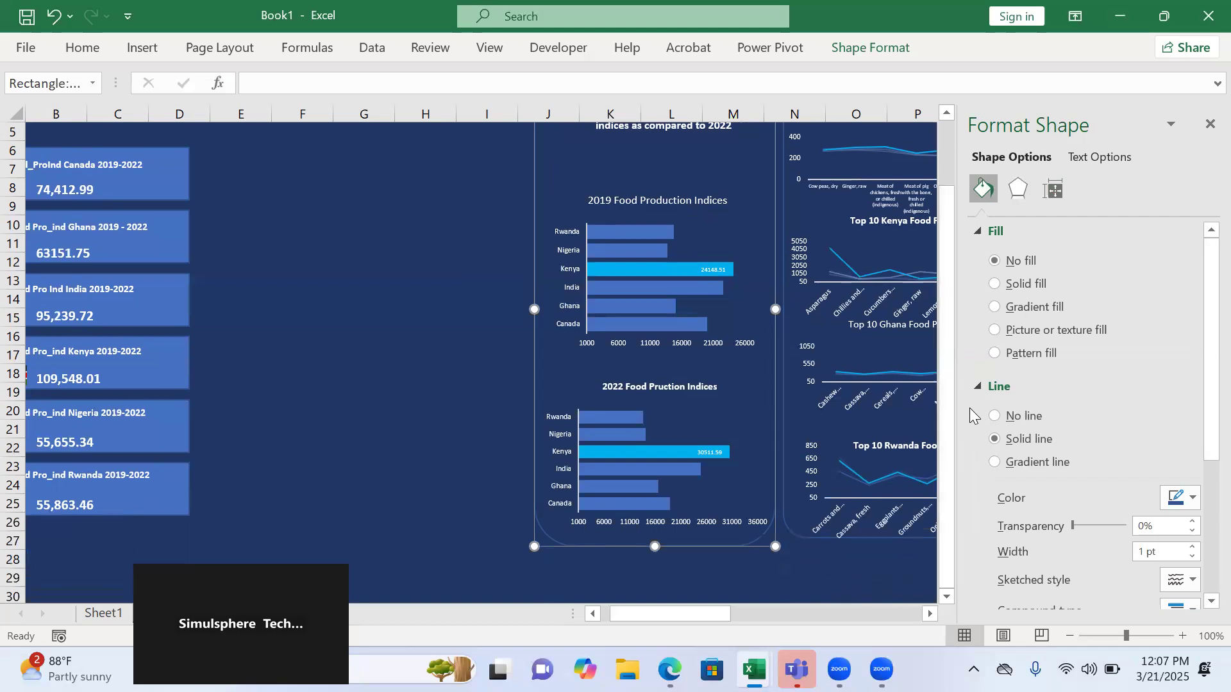
{"action": "left_click", "coordinate": [398, 356]}
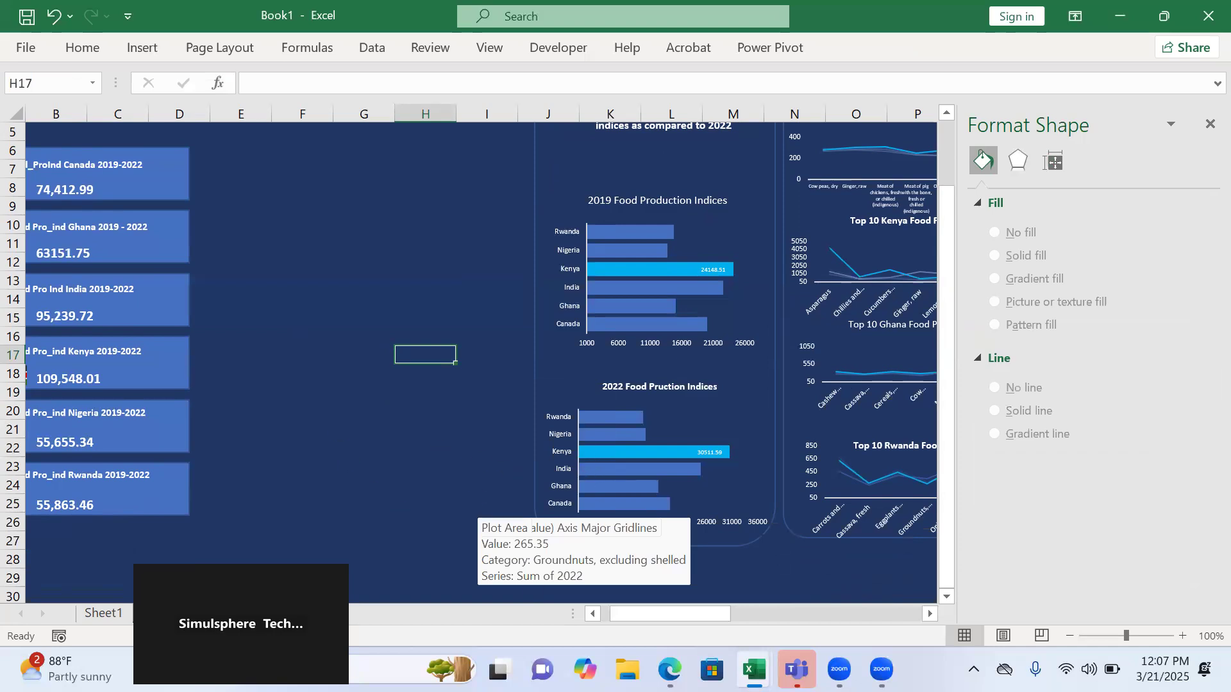
- Open Sheet1, close the formatting pane and bring the country percentage table for 2019 to 2022 into view
{"action": "left_click", "coordinate": [114, 610]}
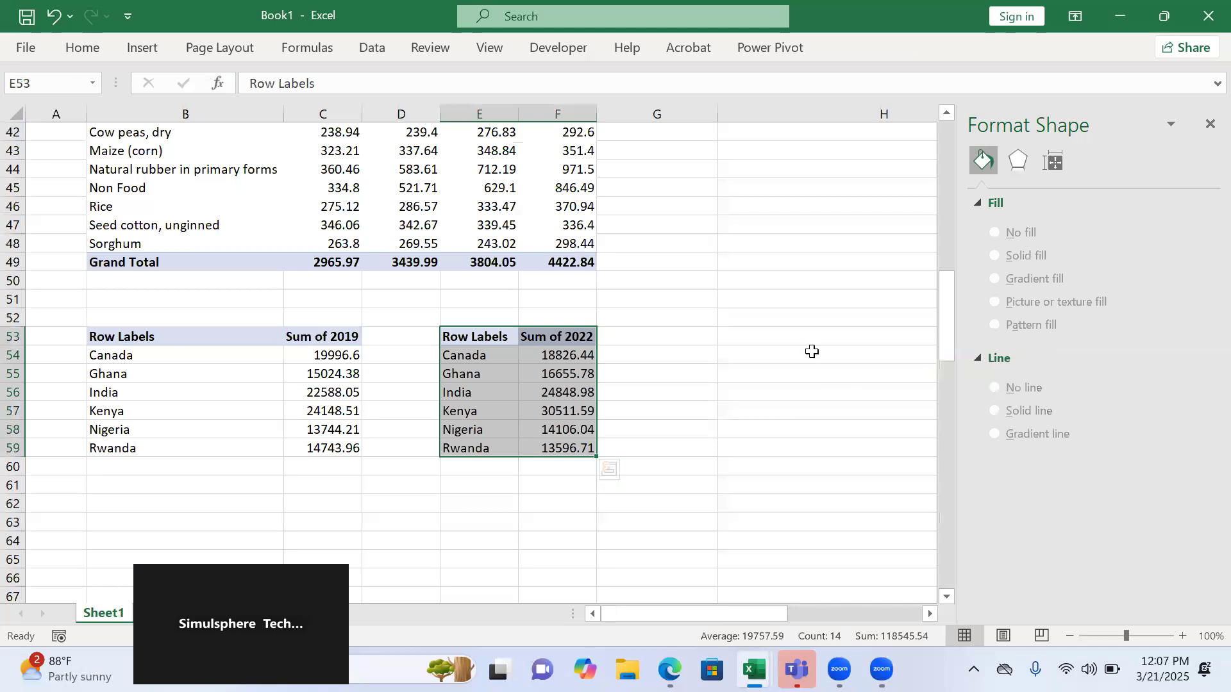
{"action": "left_click", "coordinate": [846, 333]}
{"action": "left_click_drag", "start_coordinate": [943, 321], "coordinate": [950, 141]}
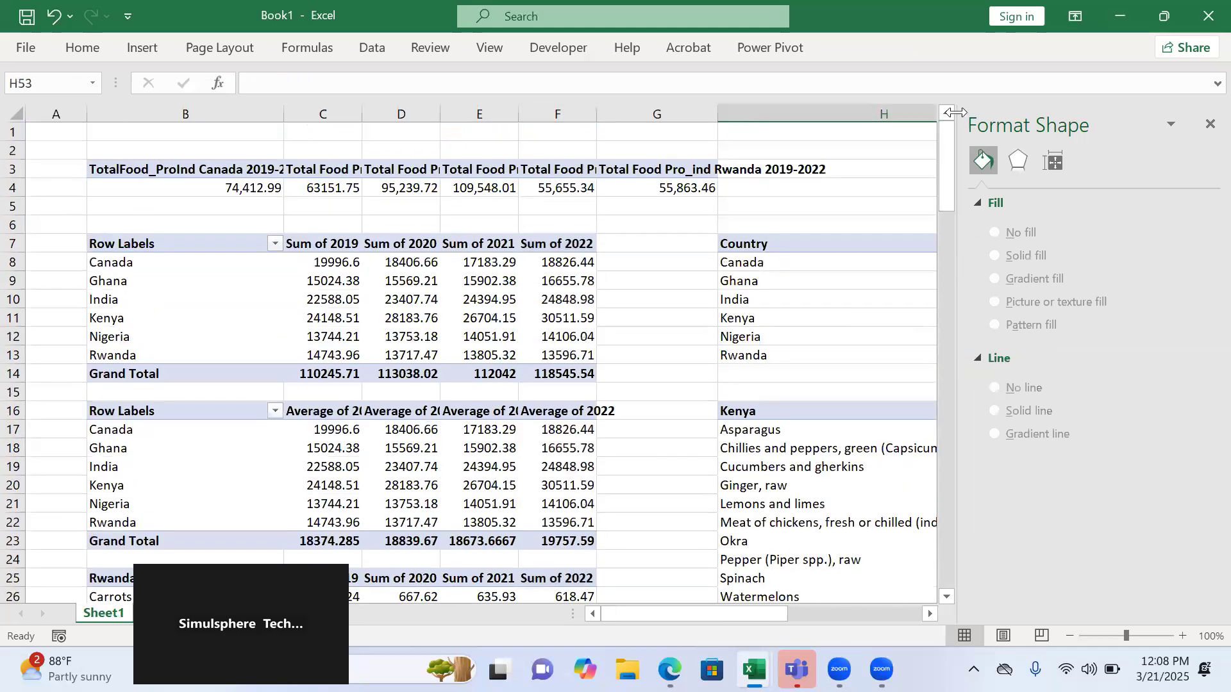
{"action": "left_click", "coordinate": [812, 322]}
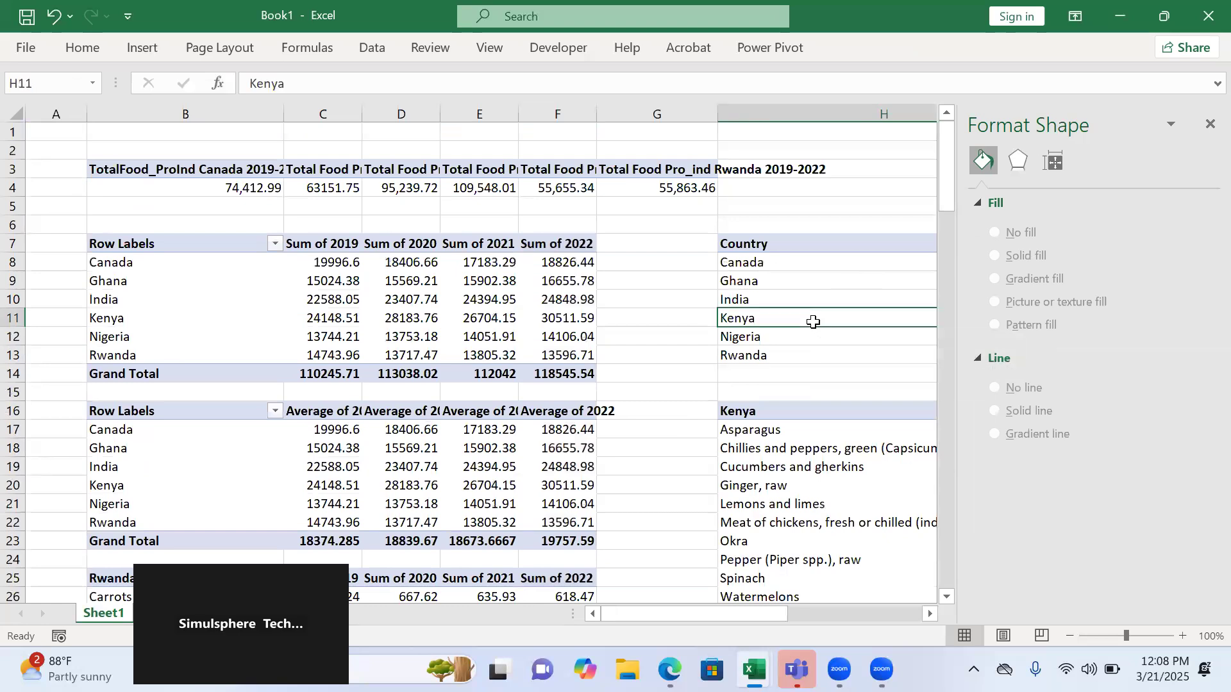
{"action": "left_click", "coordinate": [1208, 125]}
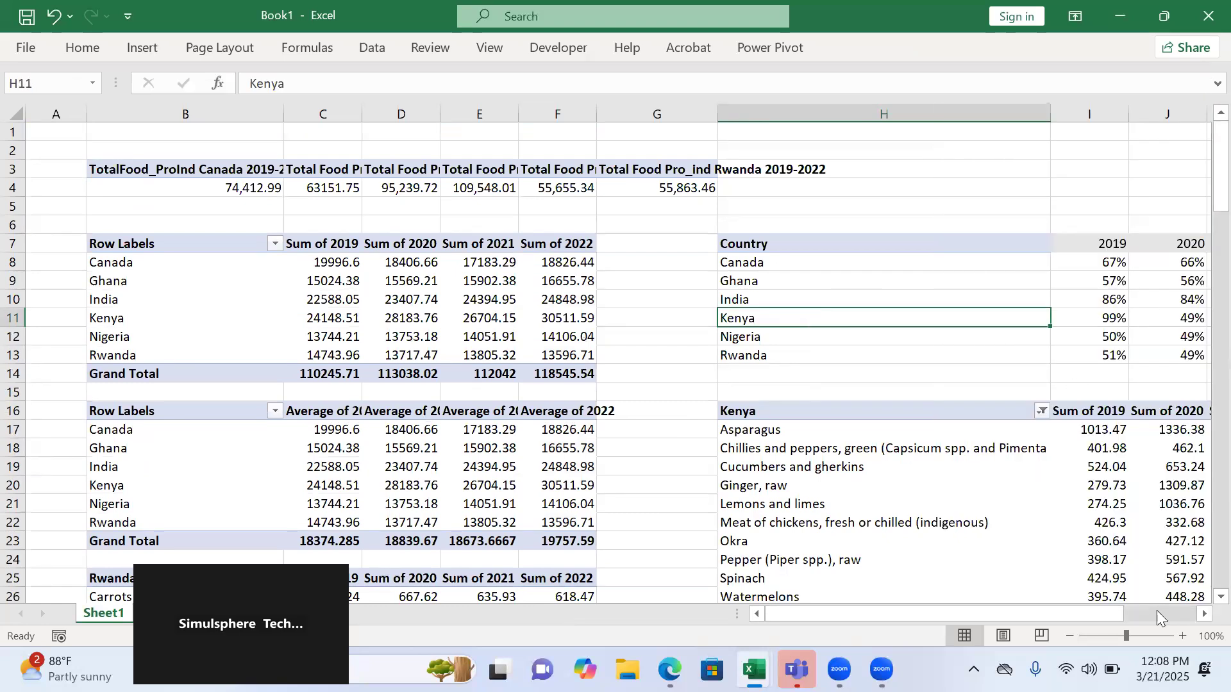
{"action": "left_click_drag", "start_coordinate": [1116, 613], "coordinate": [1202, 596]}
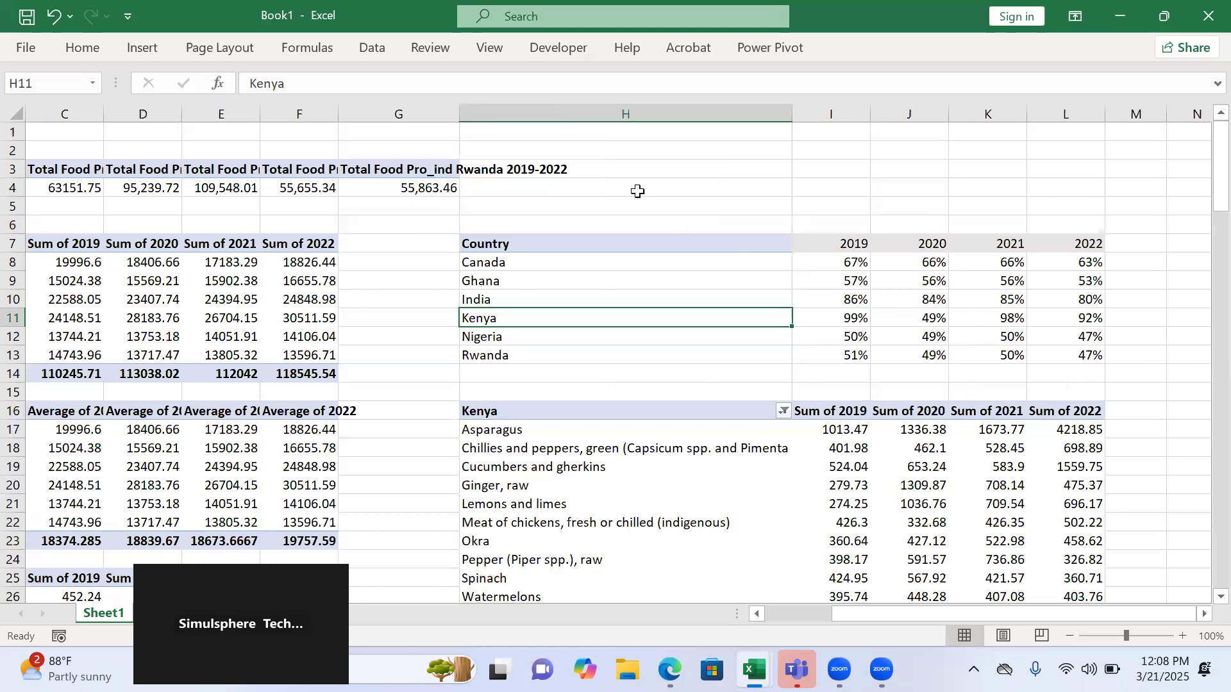
{"action": "left_click_drag", "start_coordinate": [546, 244], "coordinate": [825, 347]}
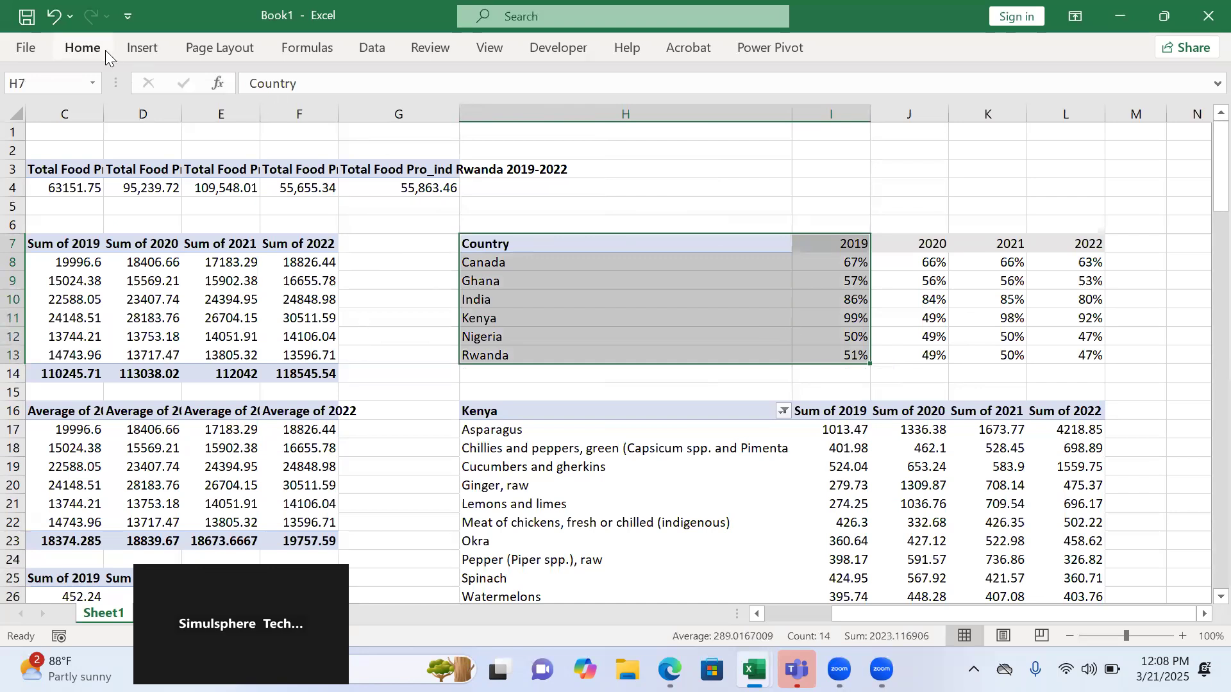
{"action": "left_click", "coordinate": [142, 47]}
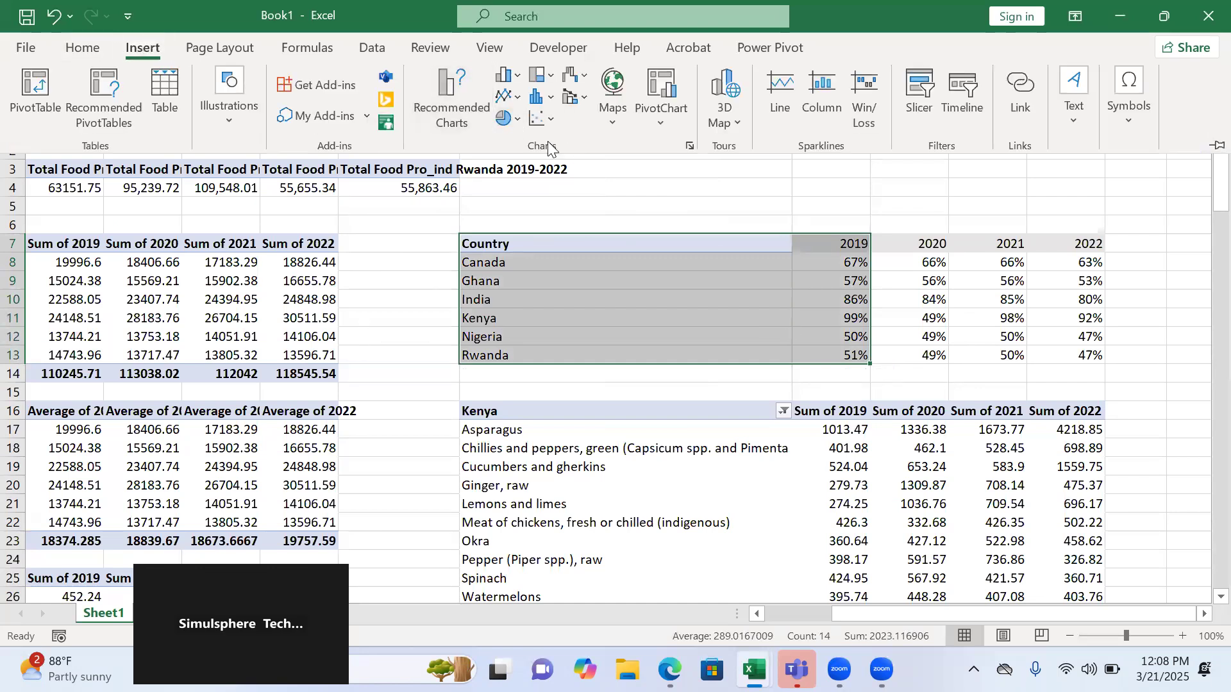
{"action": "left_click", "coordinate": [512, 124]}
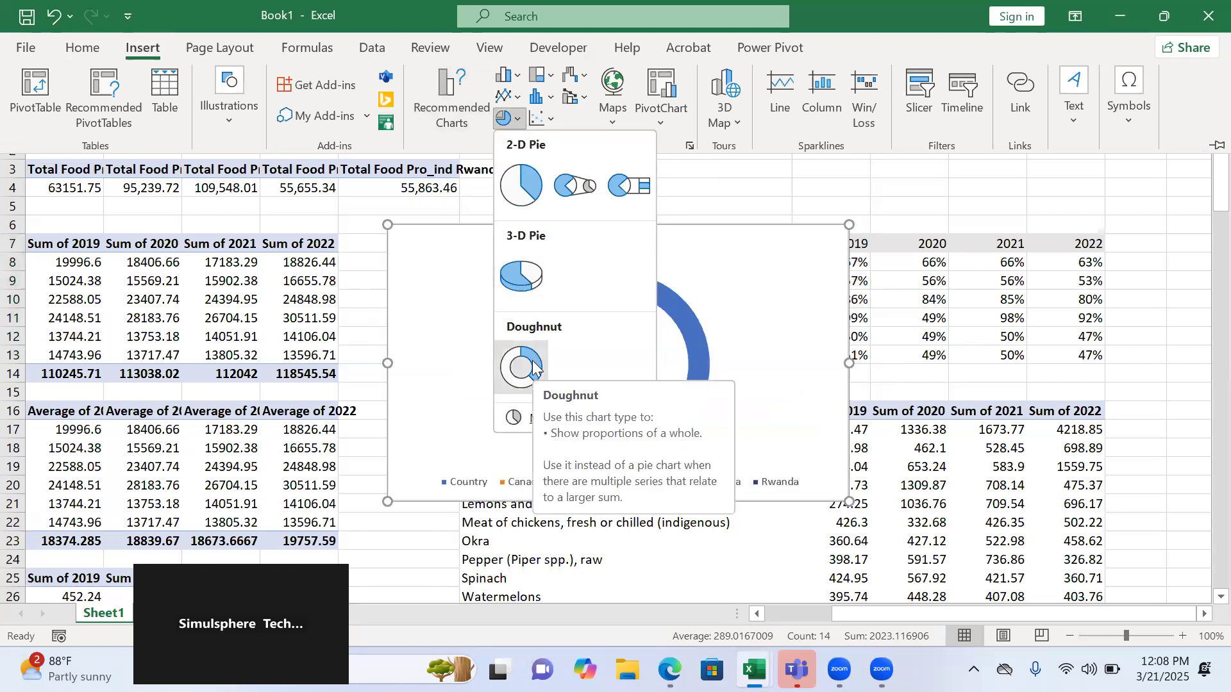
{"action": "left_click", "coordinate": [799, 165]}
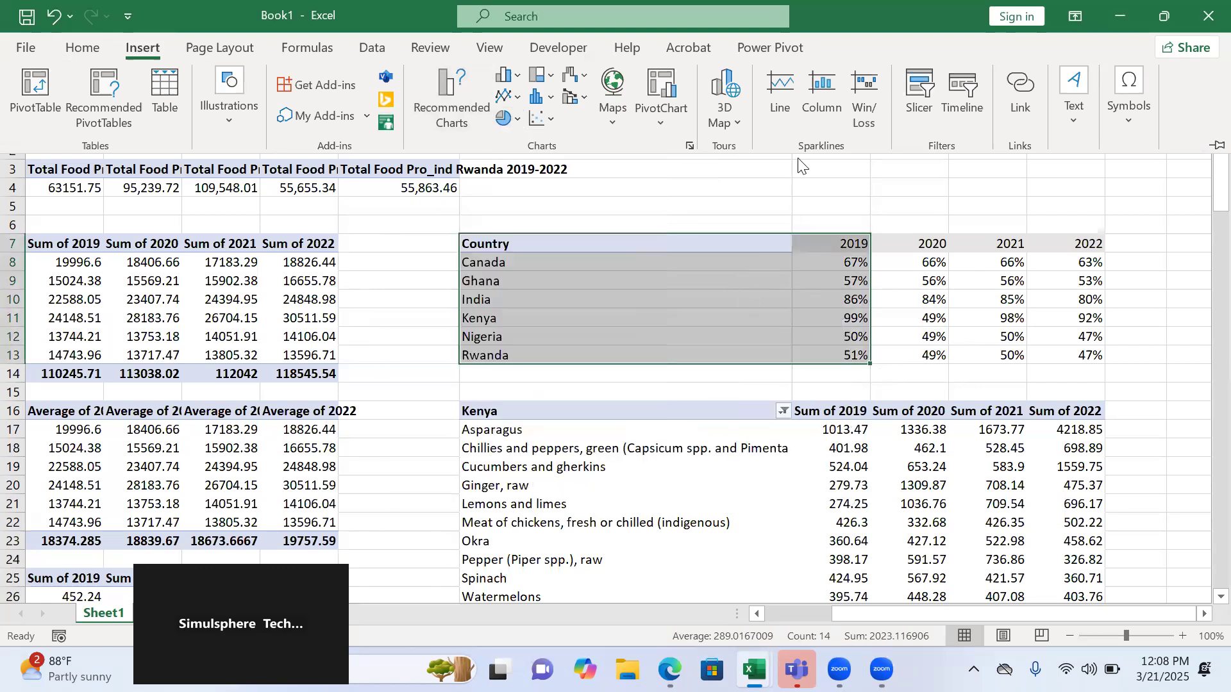
{"action": "left_click", "coordinate": [658, 277]}
{"action": "left_click", "coordinate": [657, 278]}
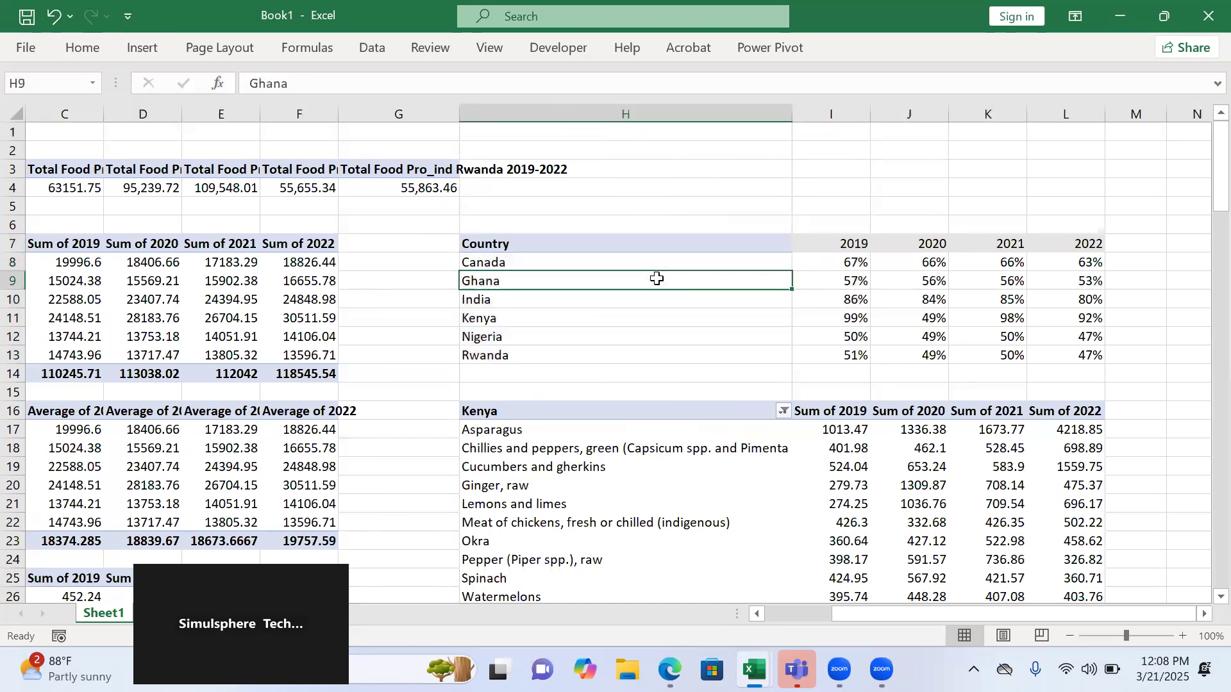
- Insert a doughnut chart from the country names and their 2019 percentages in H8:I13, leaving out the header row
{"action": "left_click", "coordinate": [779, 171]}
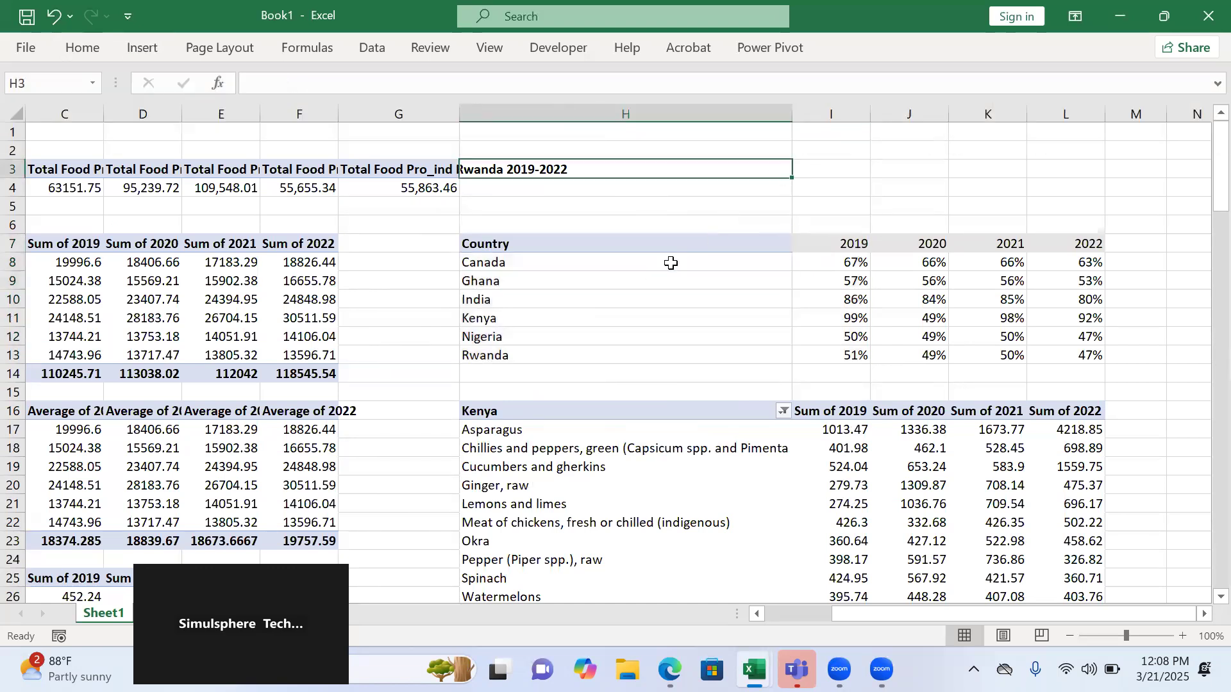
{"action": "left_click_drag", "start_coordinate": [670, 263], "coordinate": [673, 362]}
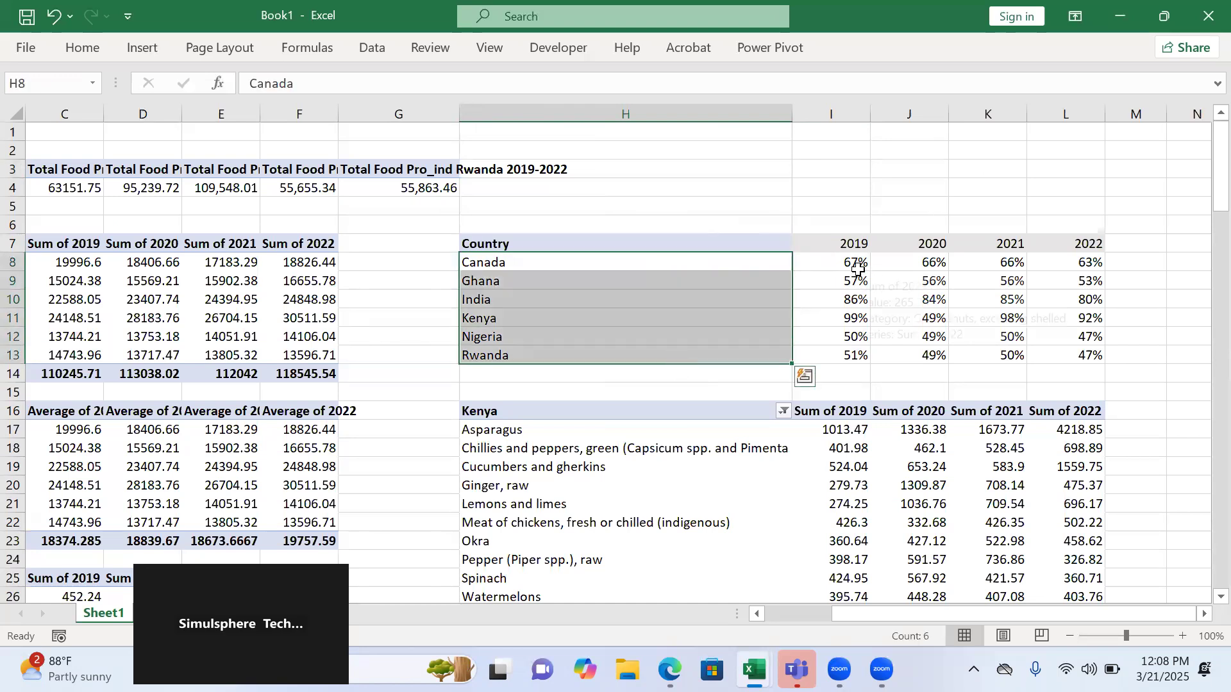
{"action": "left_click_drag", "start_coordinate": [858, 264], "coordinate": [865, 357]}
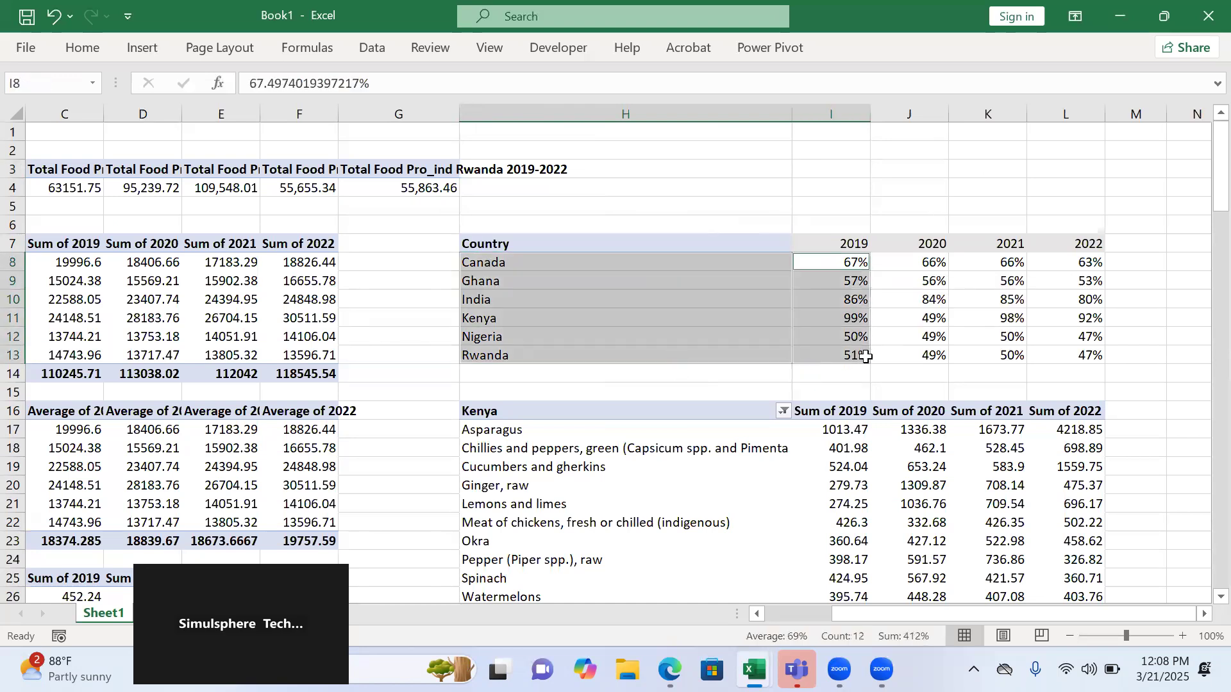
{"action": "left_click", "coordinate": [147, 48]}
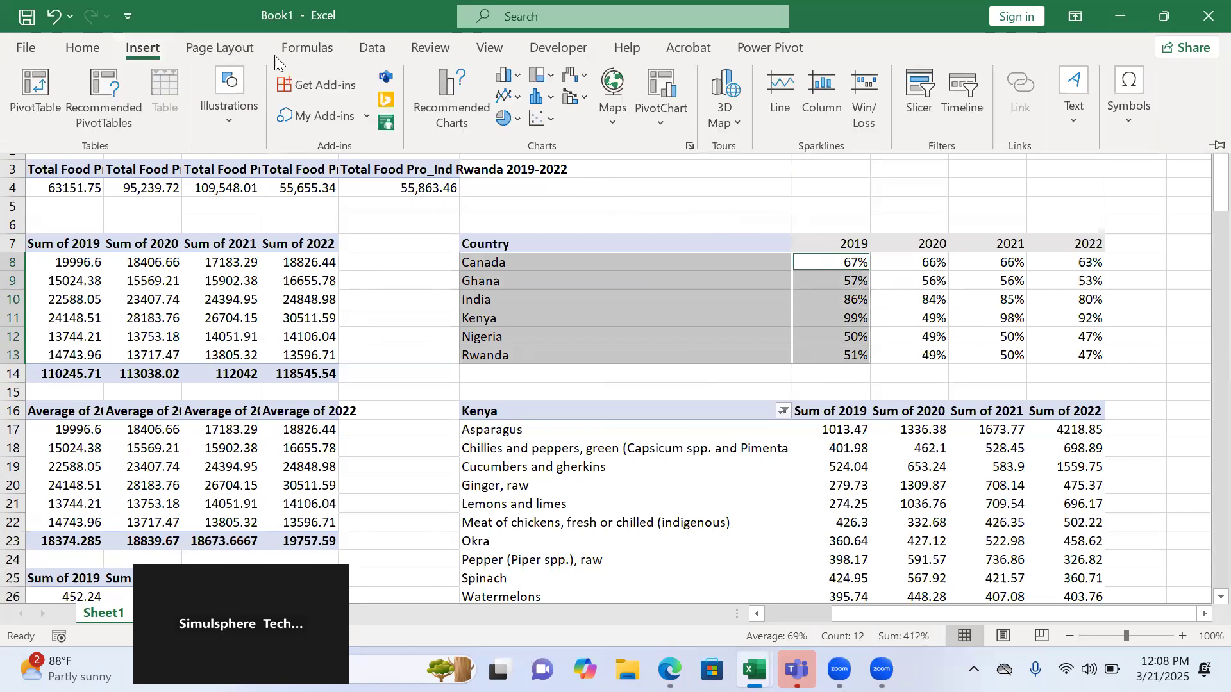
{"action": "left_click", "coordinate": [515, 116]}
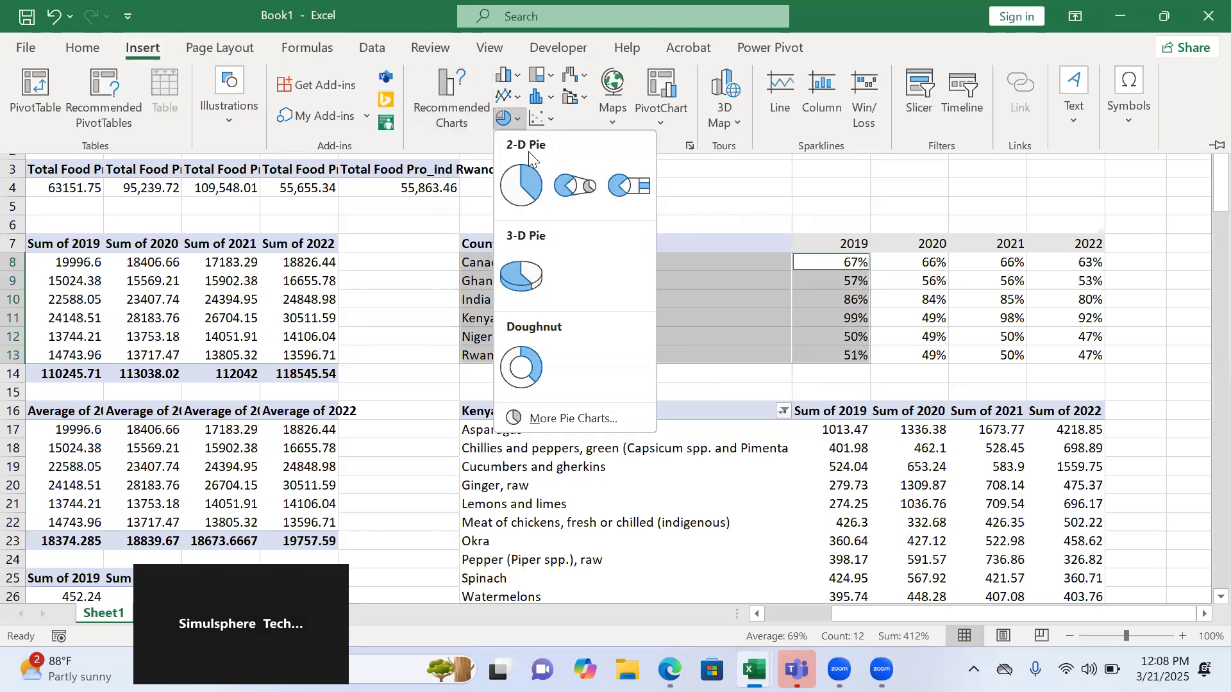
{"action": "left_click", "coordinate": [536, 354]}
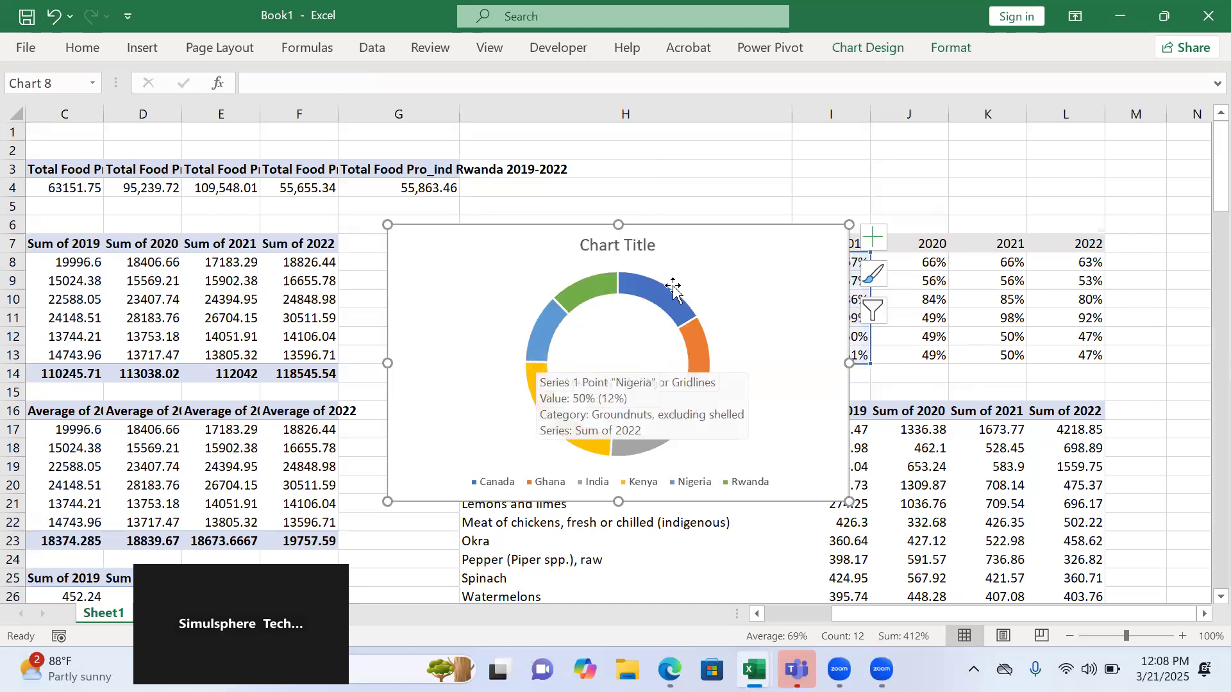
- Change the doughnut chart's title to "%Contribution 2019"
{"action": "double_click", "coordinate": [637, 243]}
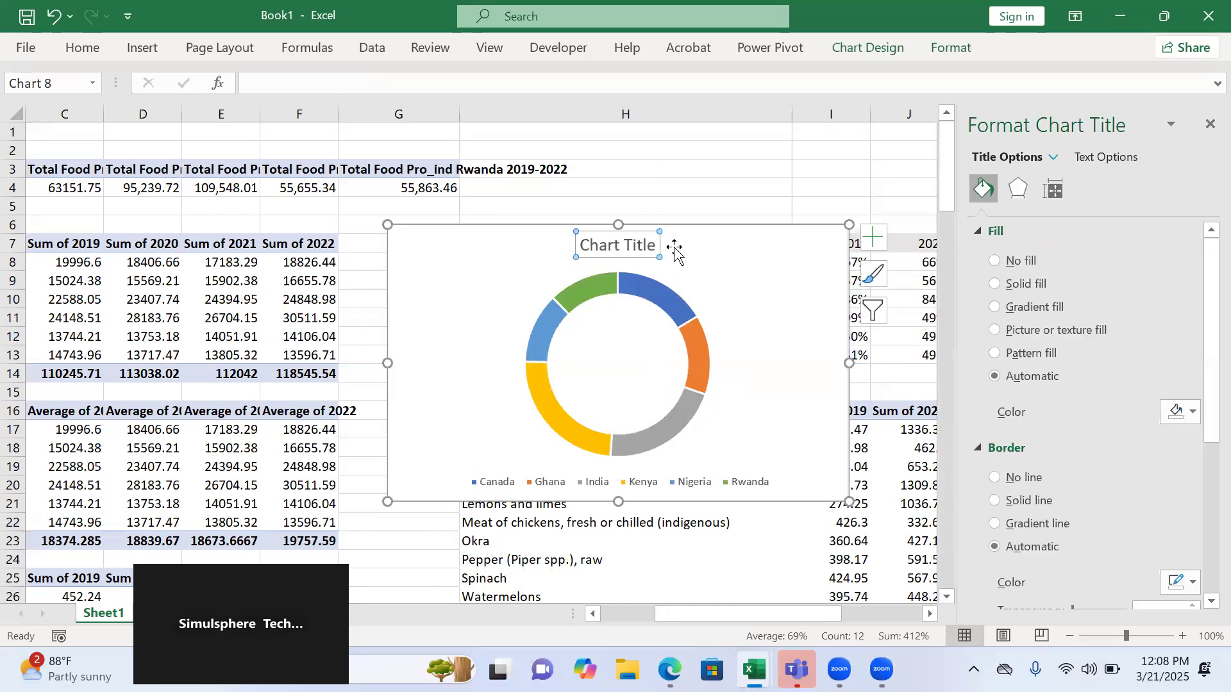
{"action": "triple_click", "coordinate": [599, 245]}
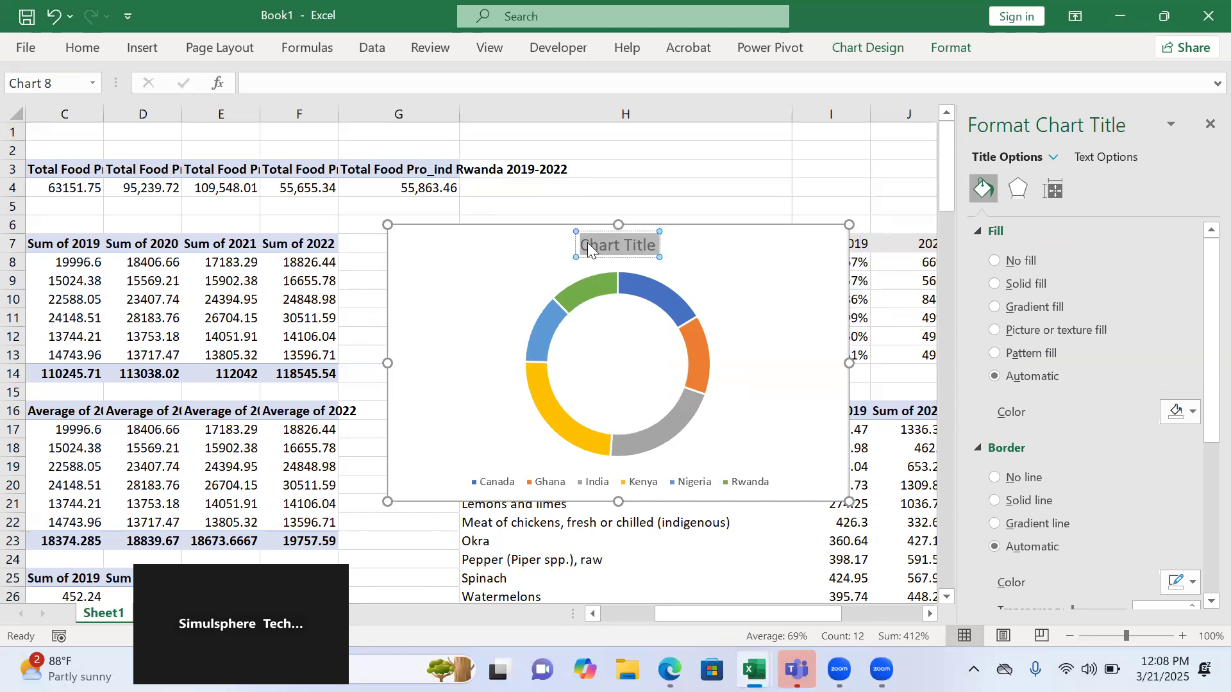
{"action": "type", "text": "%Con"}
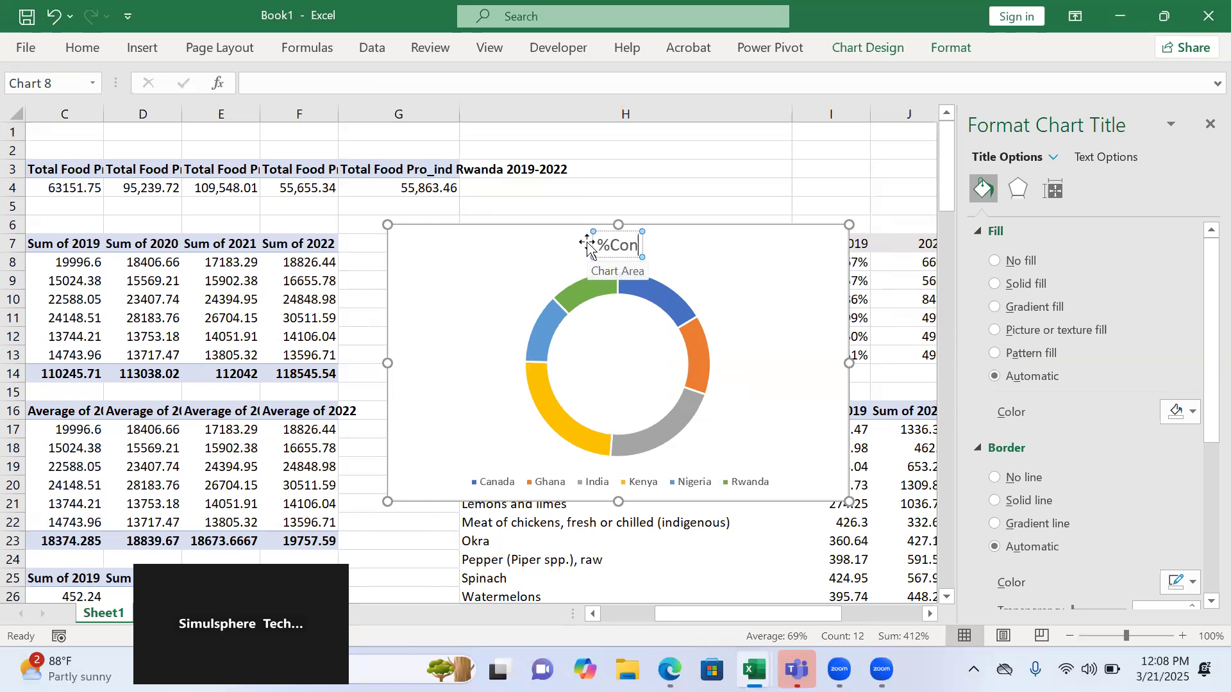
{"action": "type", "text": "tribution 2019"}
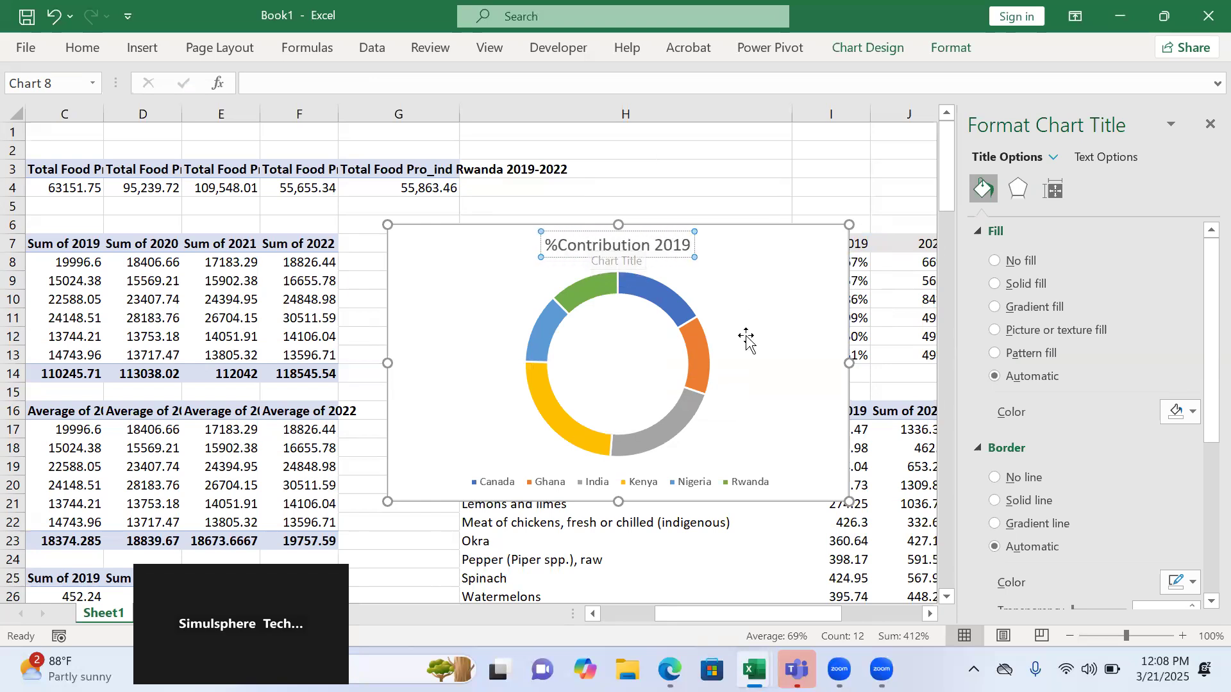
{"action": "left_click", "coordinate": [819, 297]}
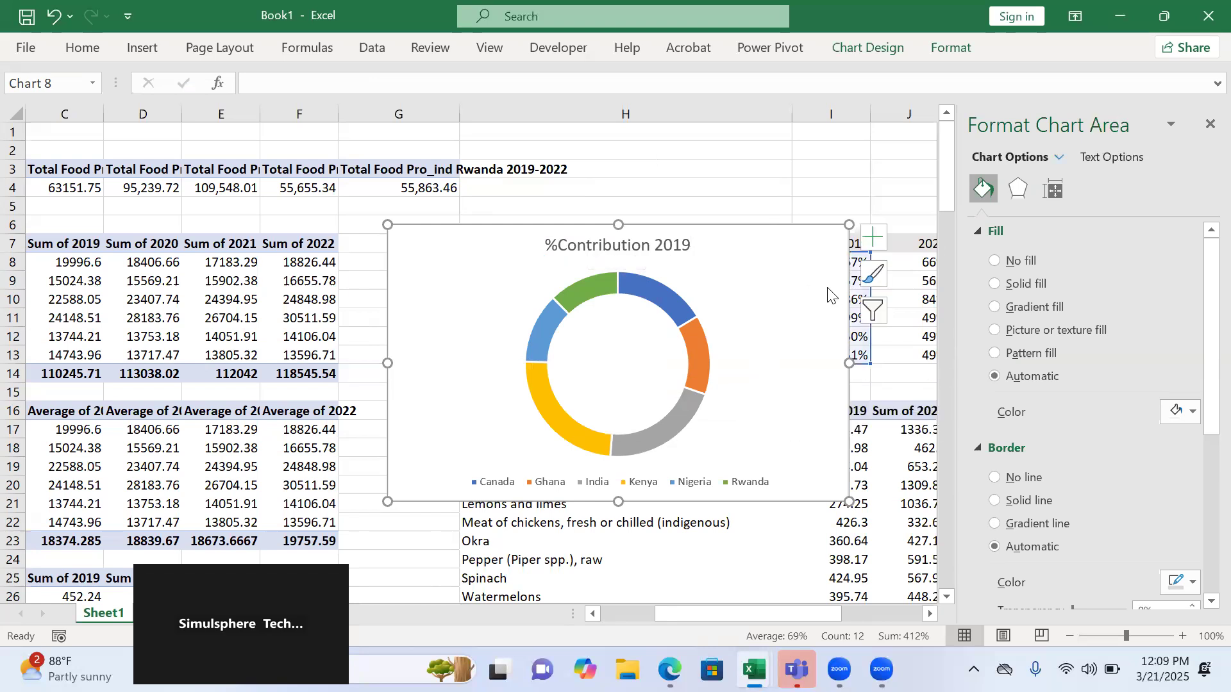
- Move the %Contribution 2019 doughnut chart to Sheet2 as an embedded object
{"action": "right_click", "coordinate": [828, 290]}
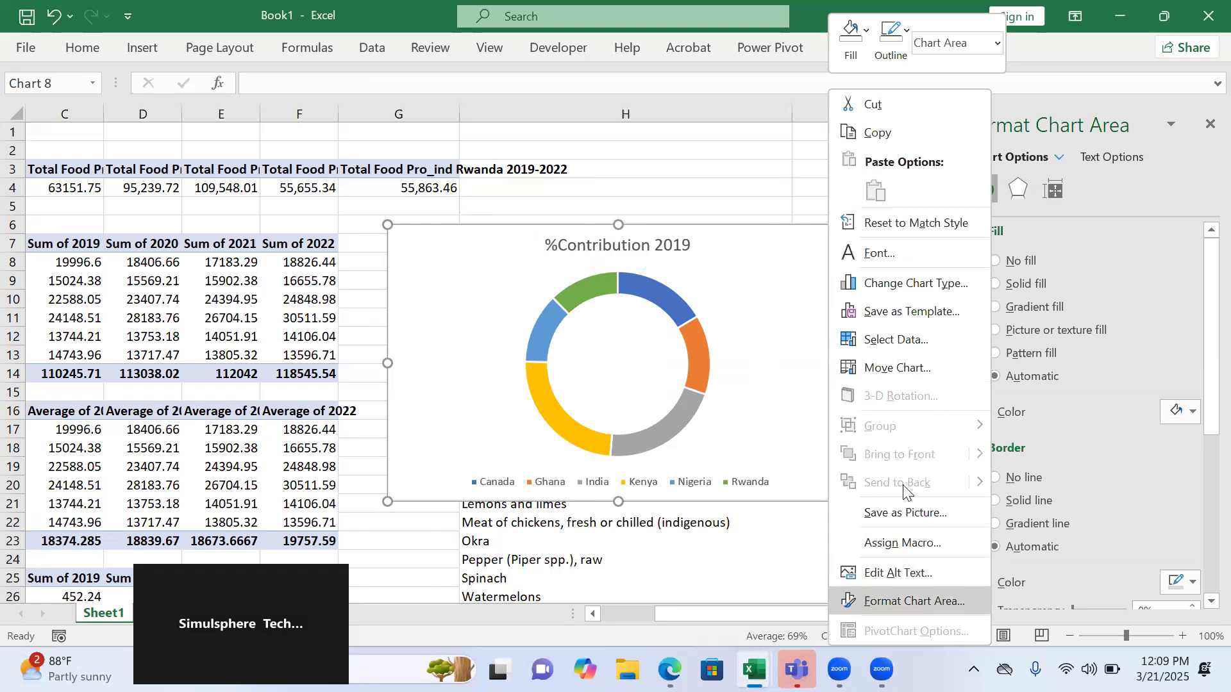
{"action": "left_click", "coordinate": [905, 364]}
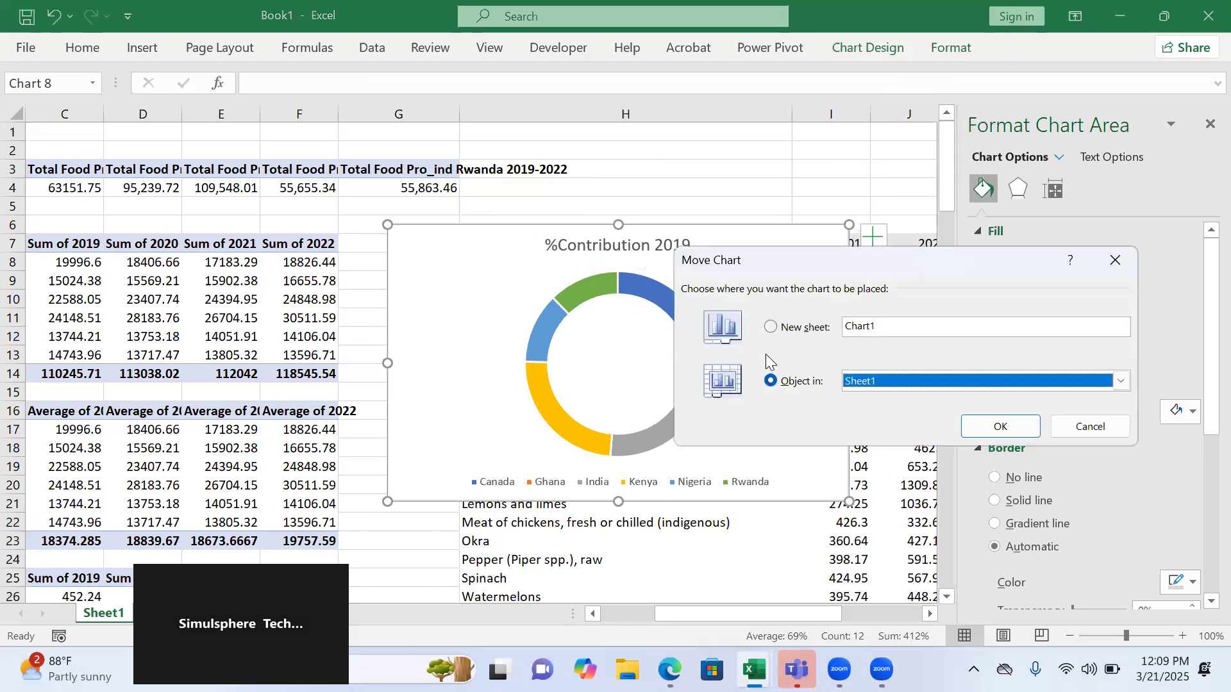
{"action": "left_click", "coordinate": [917, 380]}
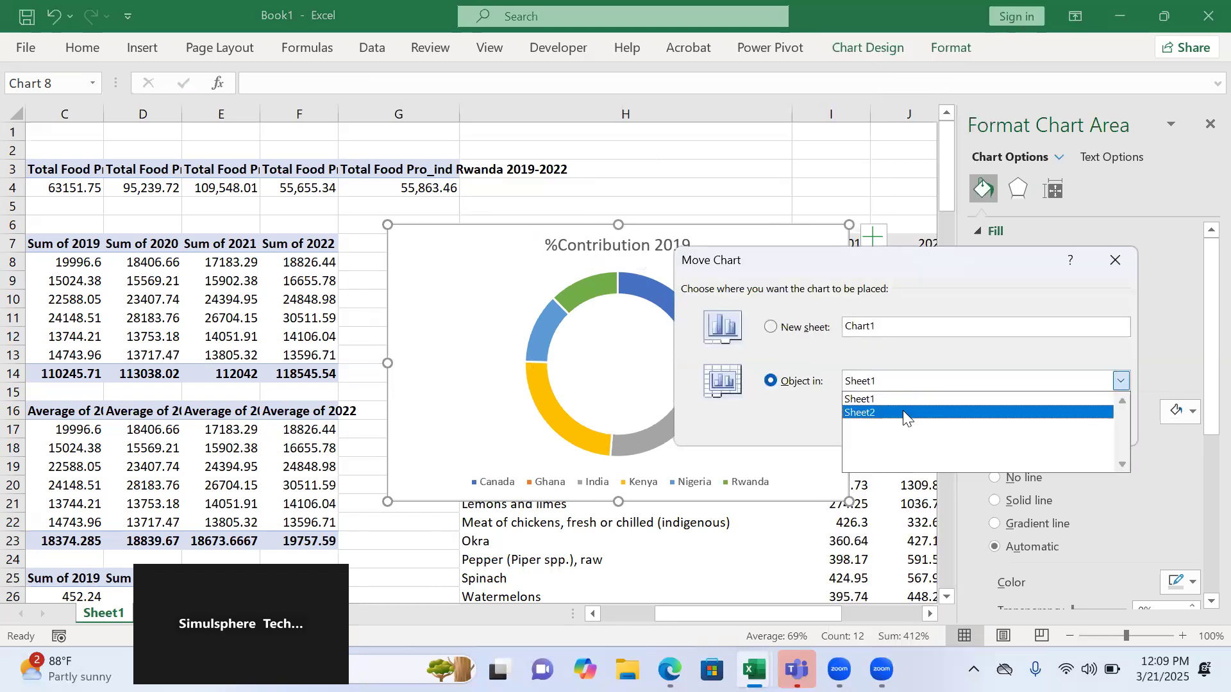
{"action": "left_click", "coordinate": [902, 412]}
{"action": "left_click", "coordinate": [1007, 428]}
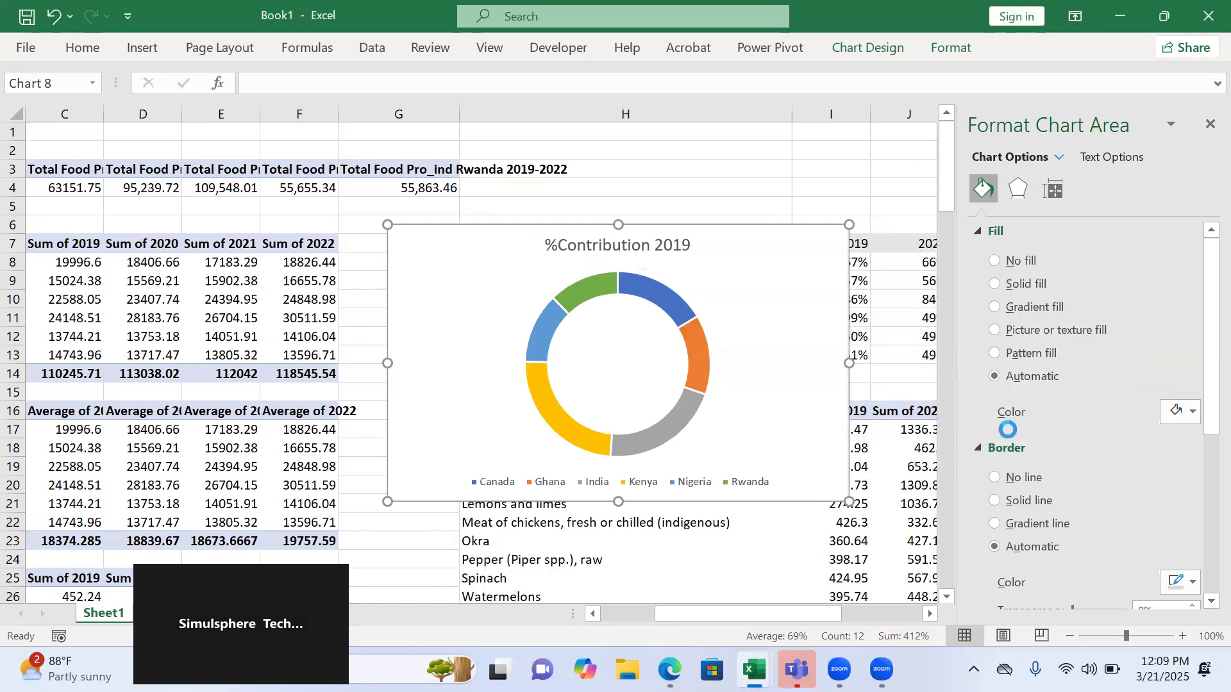
{"action": "mouse_move", "coordinate": [655, 177]}
{"action": "left_mouse_down"}
{"action": "mouse_move", "coordinate": [650, 194]}
{"action": "mouse_move", "coordinate": [654, 179]}
{"action": "left_mouse_up"}
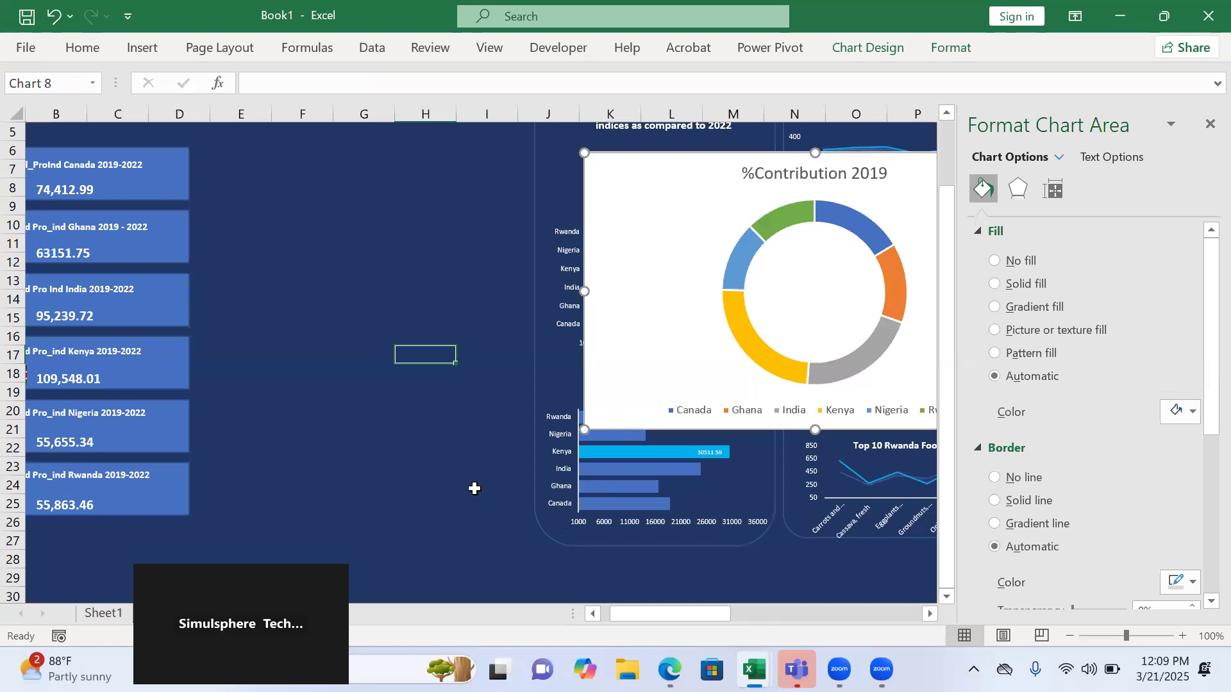
- Draw a rounded rectangle without fill across about columns E to I and rows 15 to 26, between the country cards and the bar charts
{"action": "left_click", "coordinate": [134, 51]}
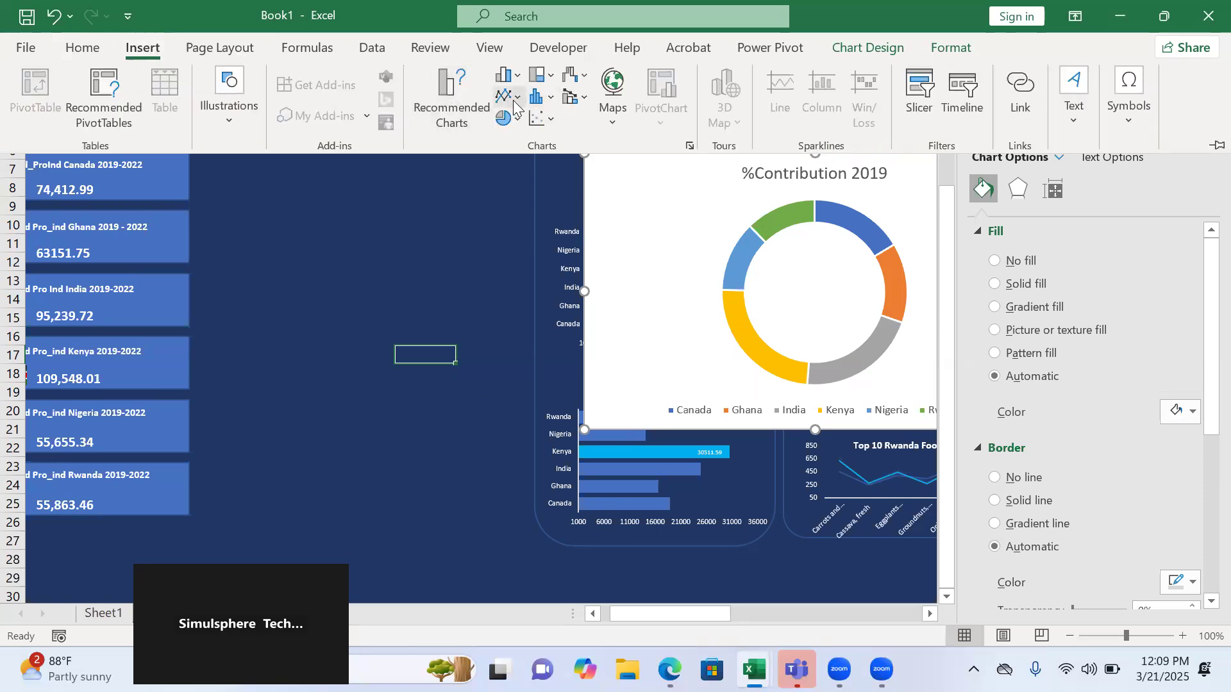
{"action": "left_click", "coordinate": [229, 115]}
{"action": "left_click", "coordinate": [272, 213]}
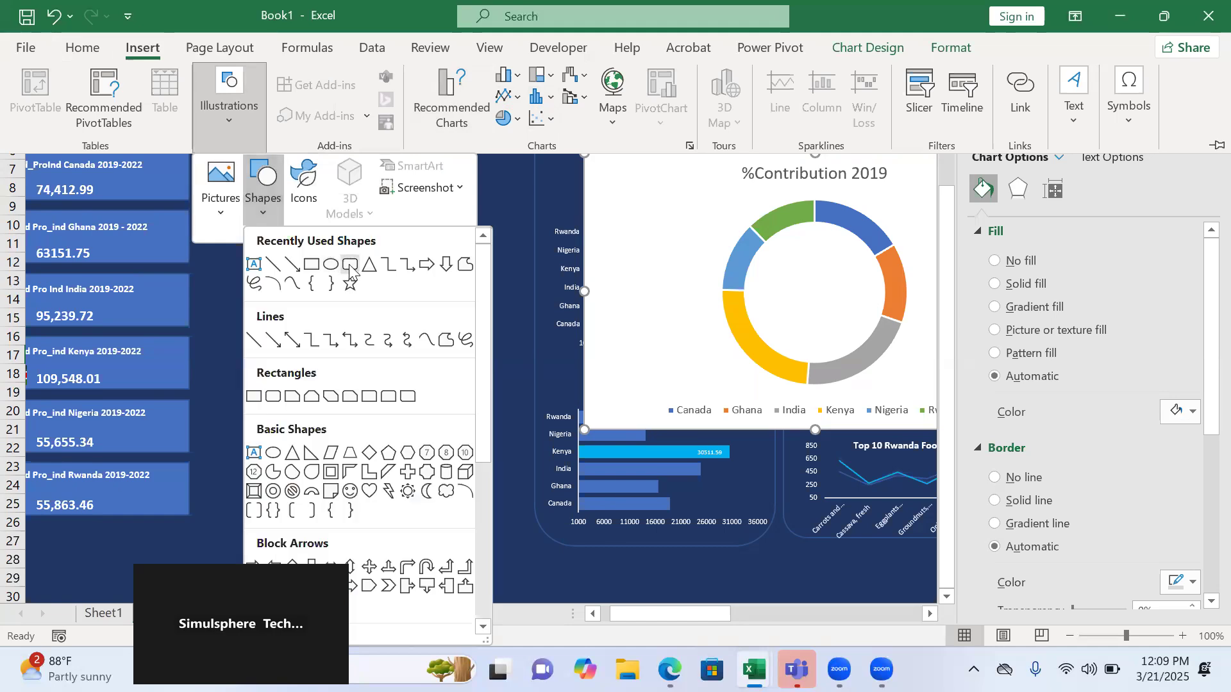
{"action": "left_click", "coordinate": [350, 264]}
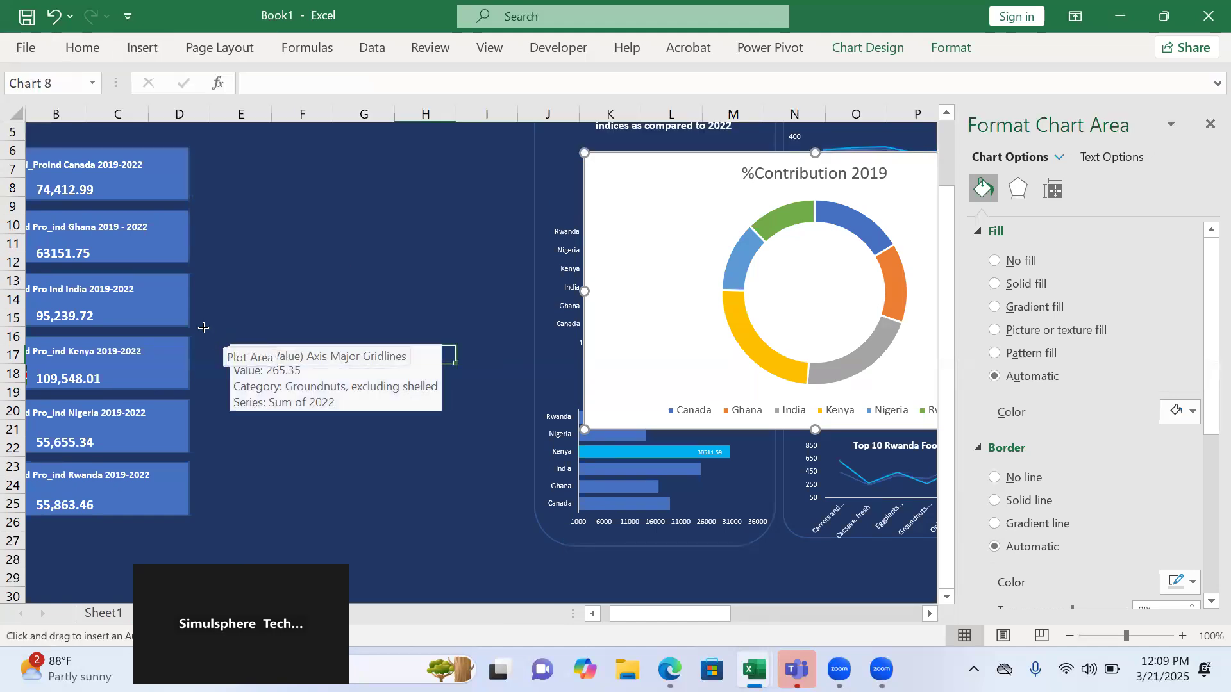
{"action": "mouse_move", "coordinate": [202, 319]}
{"action": "left_mouse_down"}
{"action": "mouse_move", "coordinate": [387, 448]}
{"action": "mouse_move", "coordinate": [499, 559]}
{"action": "mouse_move", "coordinate": [530, 543]}
{"action": "left_mouse_up"}
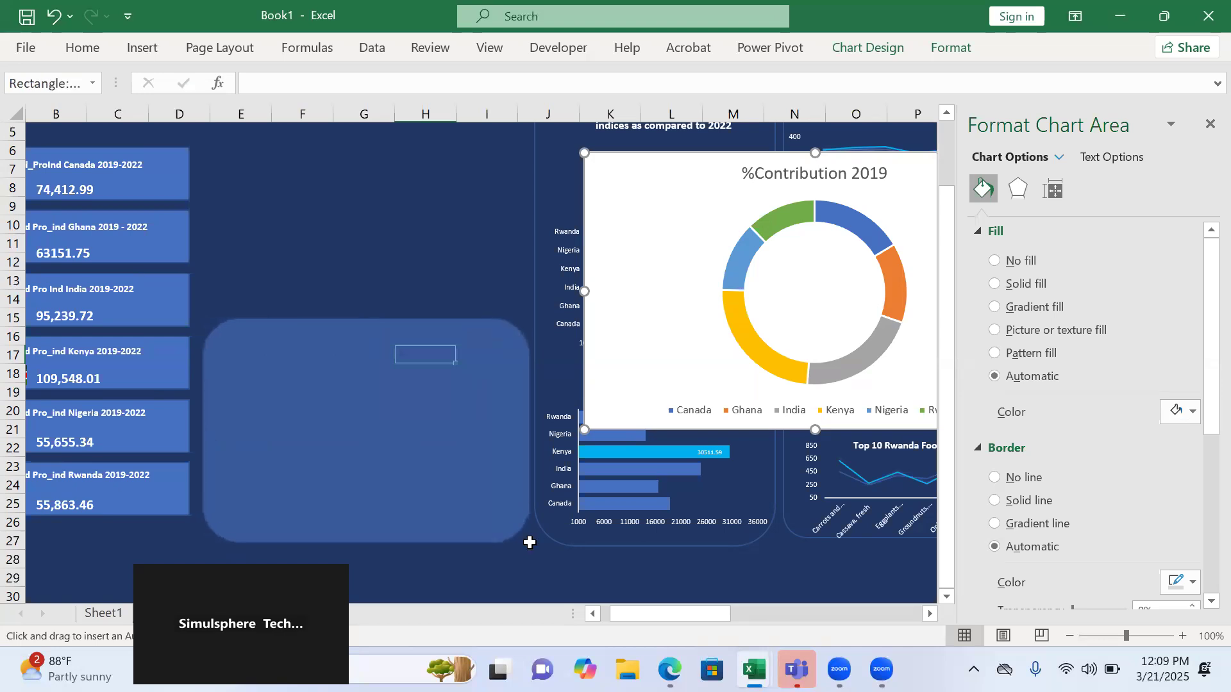
{"action": "left_click", "coordinate": [996, 262]}
- Place the %Contribution 2019 doughnut chart over the new rounded panel and remove its fill and border
{"action": "left_click_drag", "start_coordinate": [714, 193], "coordinate": [709, 195]}
{"action": "left_click_drag", "start_coordinate": [515, 296], "coordinate": [444, 253]}
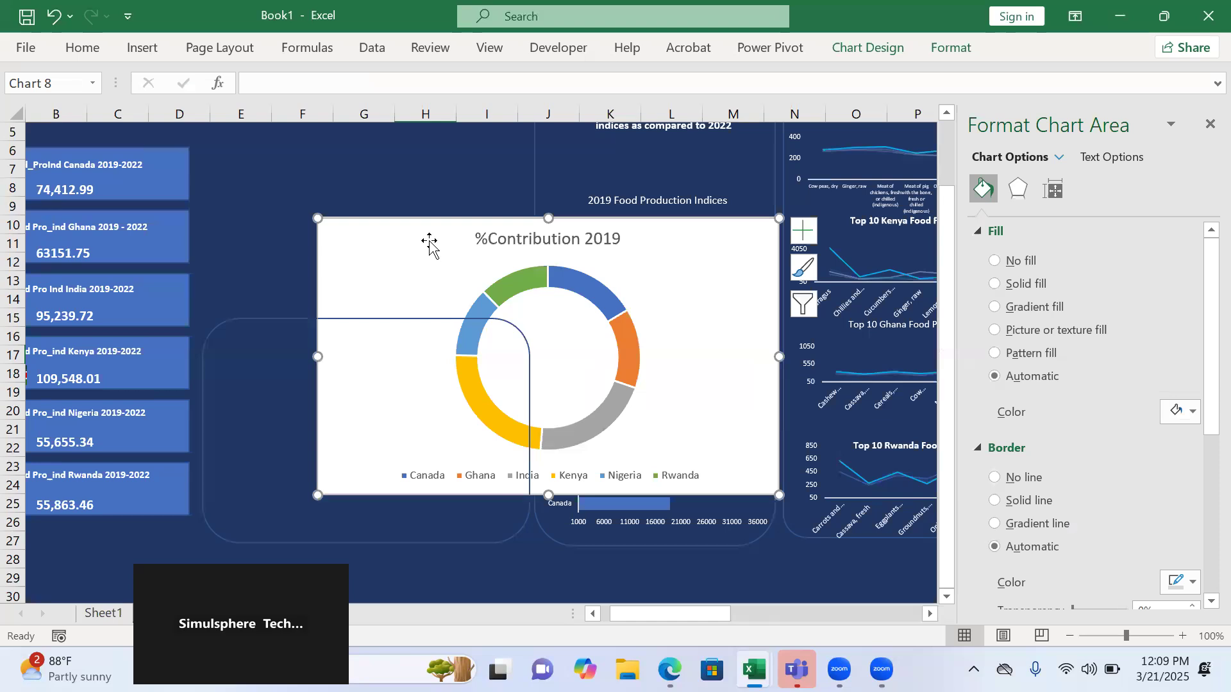
{"action": "left_click", "coordinate": [995, 262]}
{"action": "left_click_drag", "start_coordinate": [421, 253], "coordinate": [302, 260]}
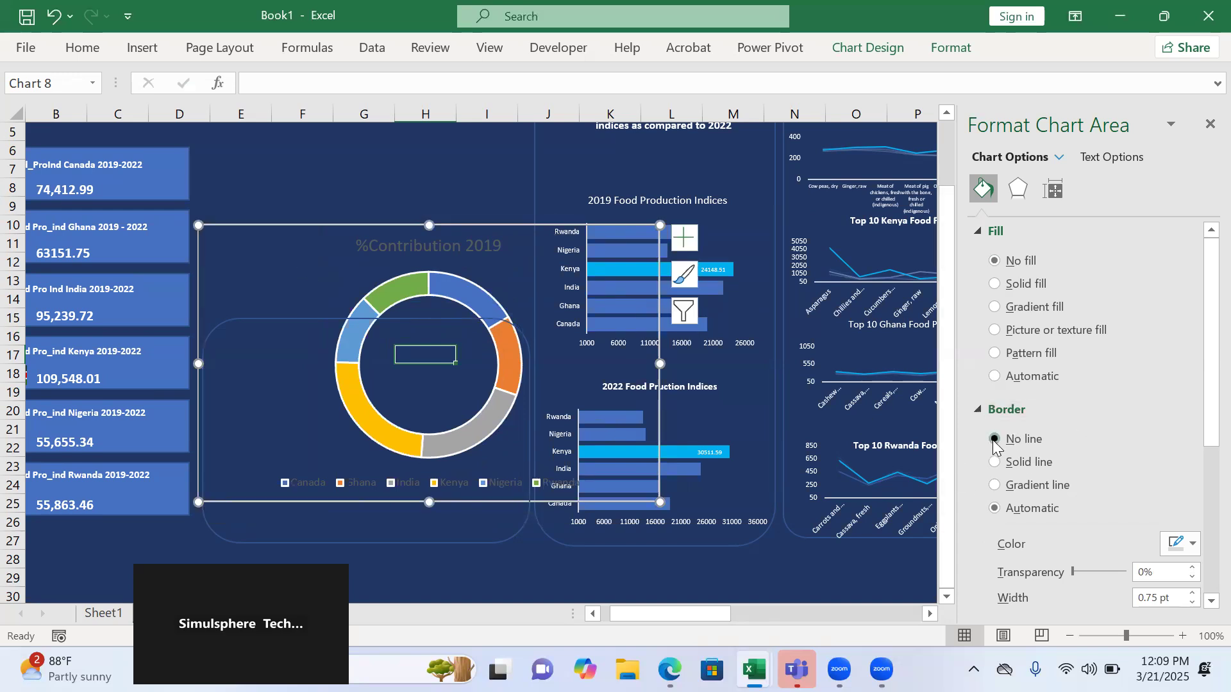
{"action": "left_click", "coordinate": [994, 441]}
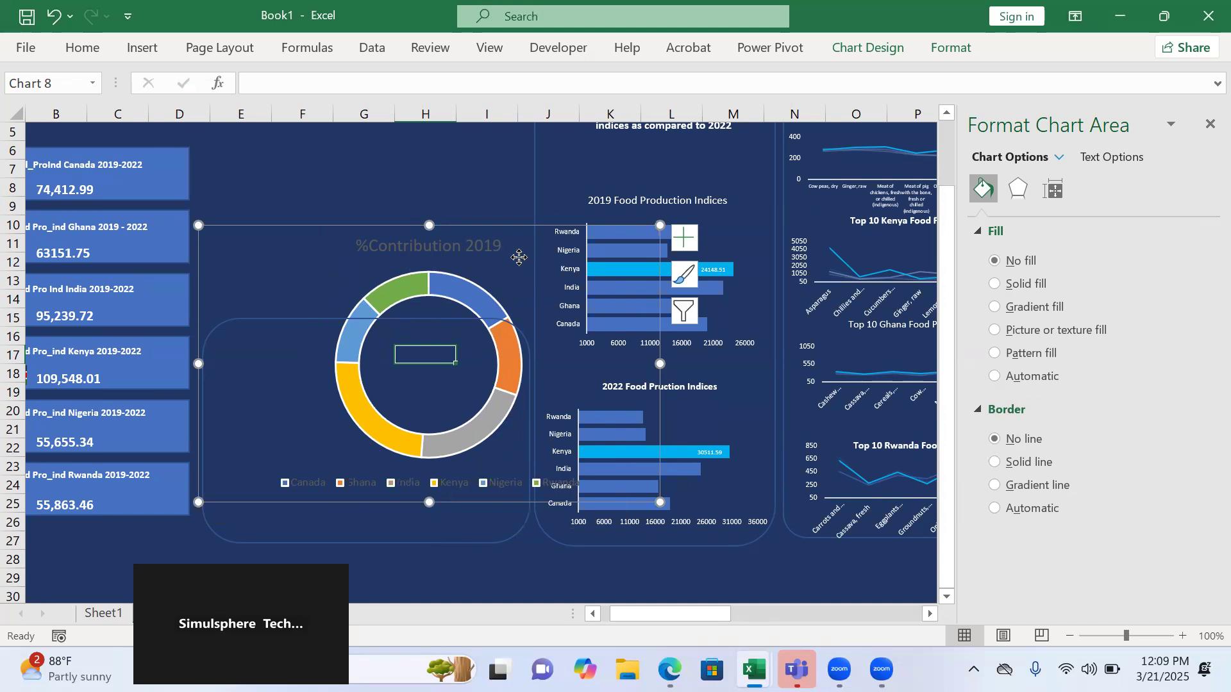
- Add data labels to the %Contribution 2019 doughnut chart
{"action": "left_click", "coordinate": [677, 239]}
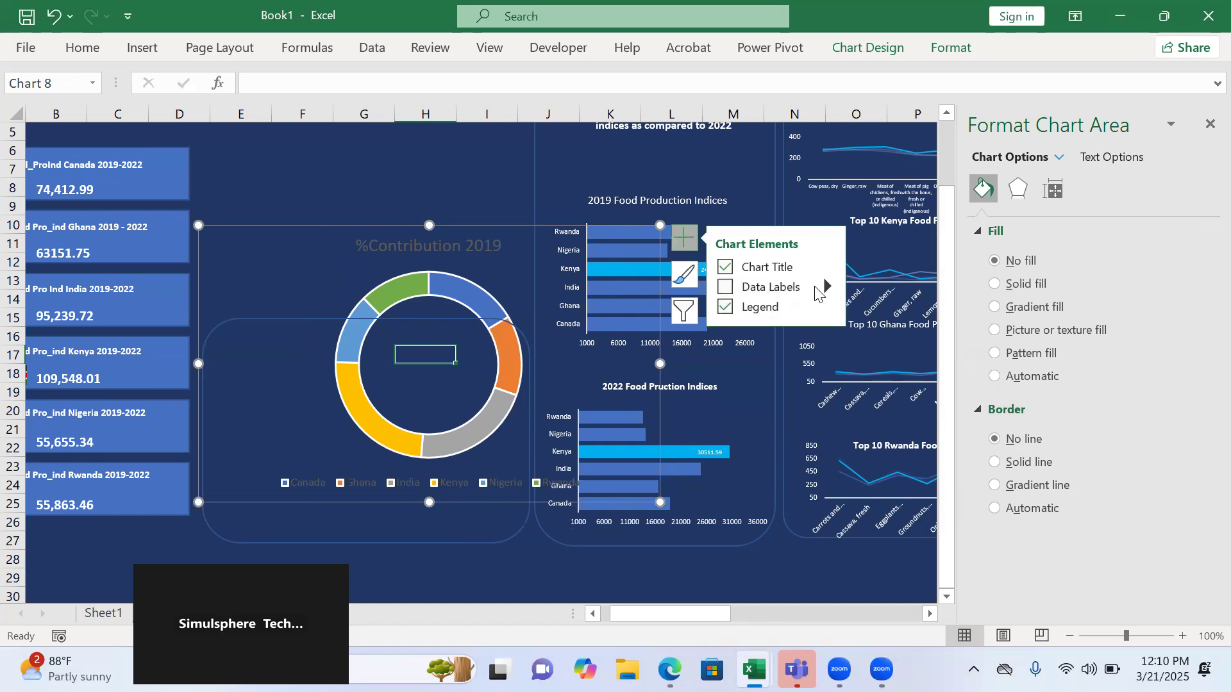
{"action": "left_click", "coordinate": [724, 289]}
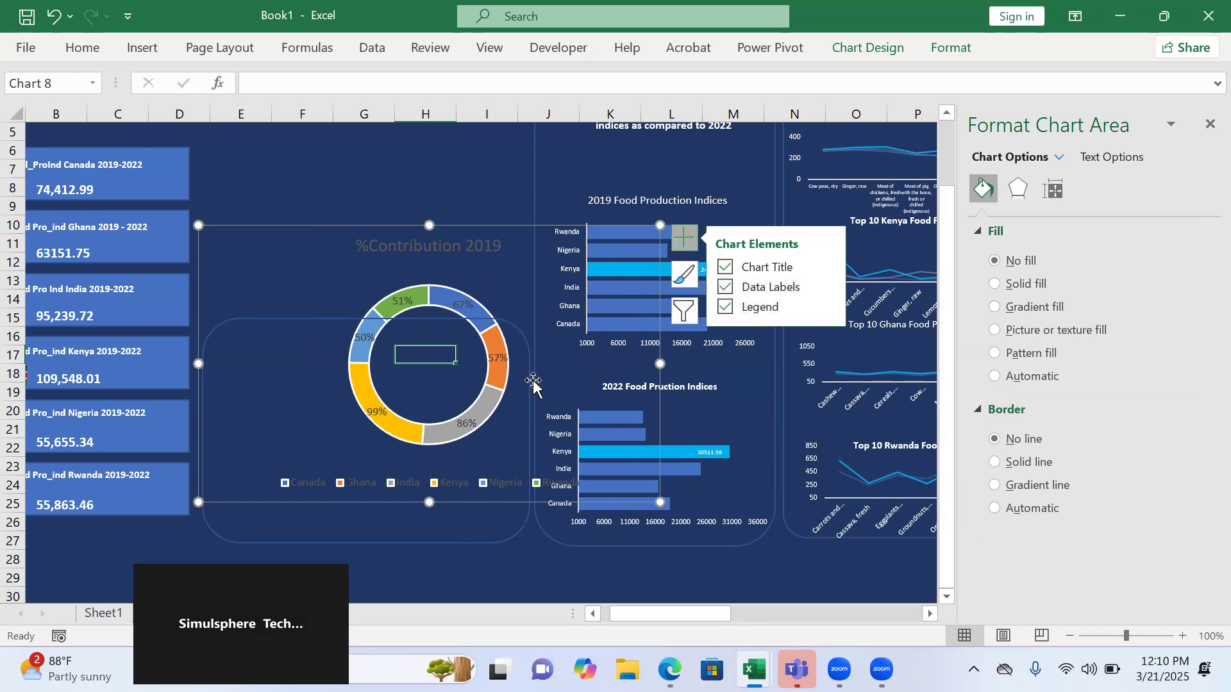
- Include the category name alongside the value in the %Contribution 2019 doughnut chart's data labels
{"action": "left_click", "coordinate": [363, 398]}
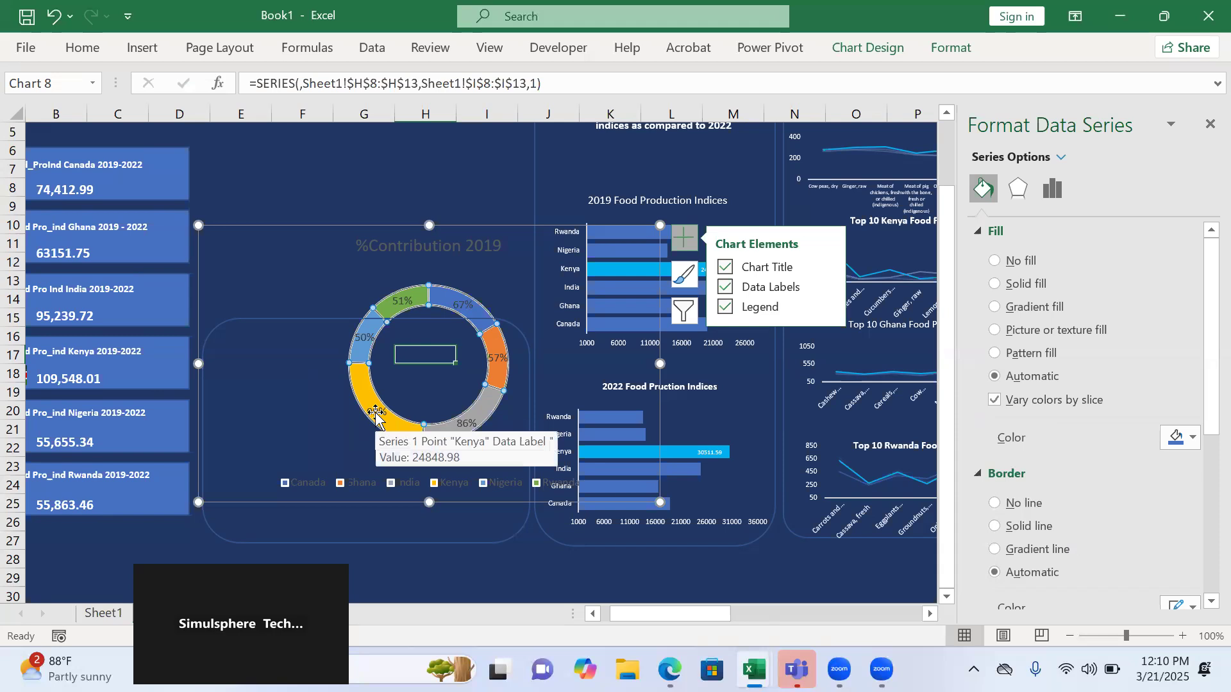
{"action": "left_click", "coordinate": [376, 416]}
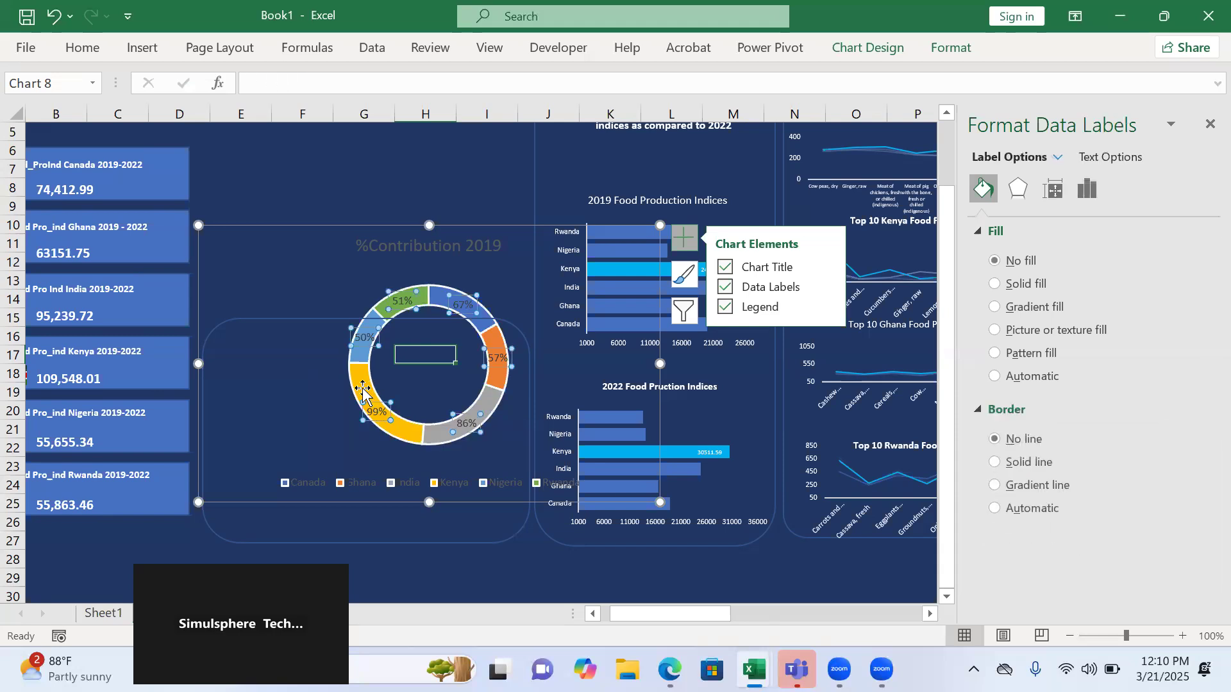
{"action": "left_click", "coordinate": [363, 386]}
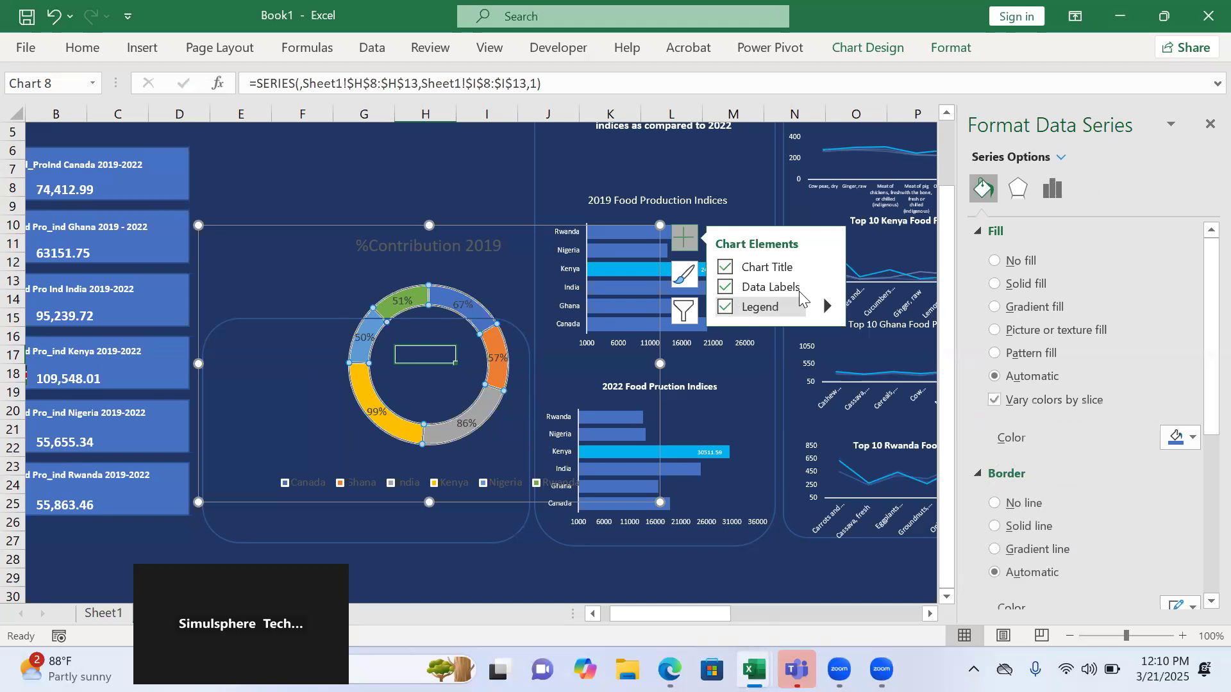
{"action": "left_click", "coordinate": [826, 287]}
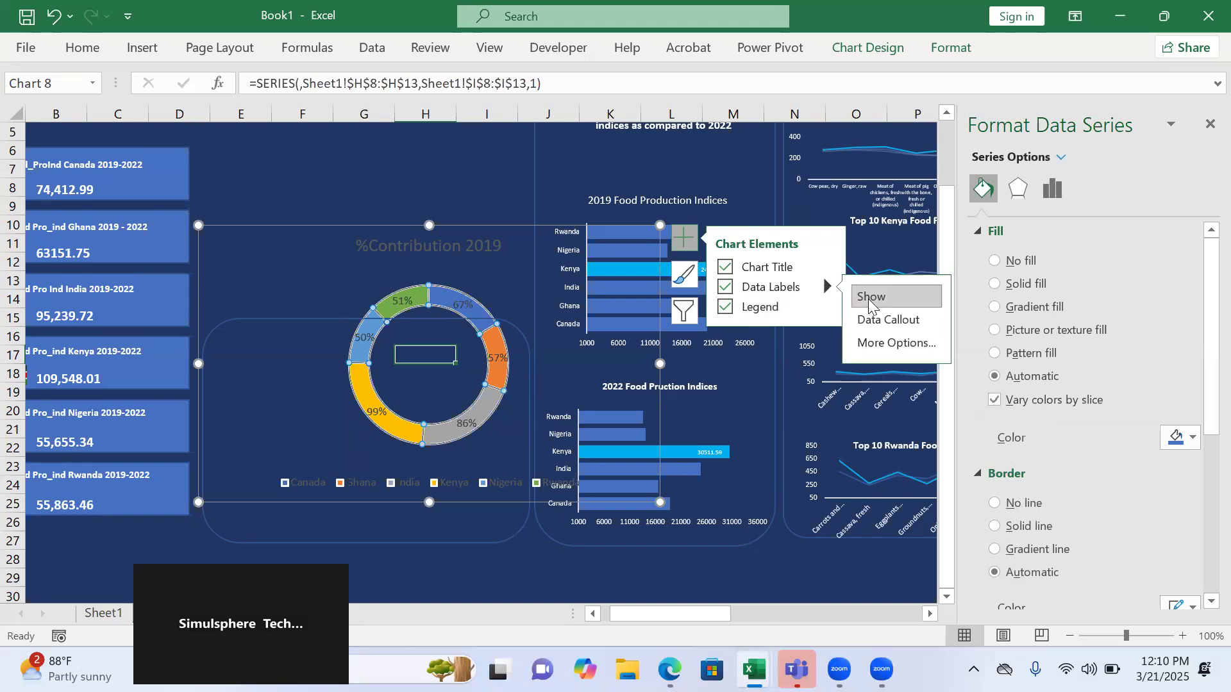
{"action": "left_click", "coordinate": [887, 349]}
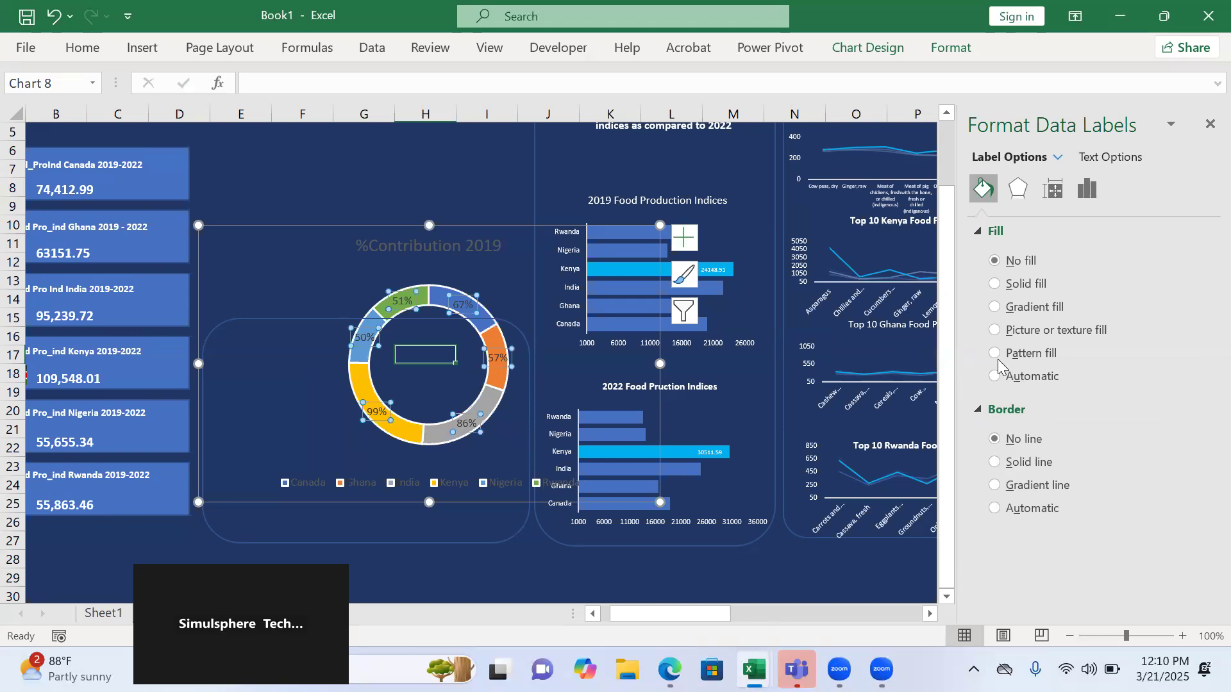
{"action": "left_click", "coordinate": [1088, 202]}
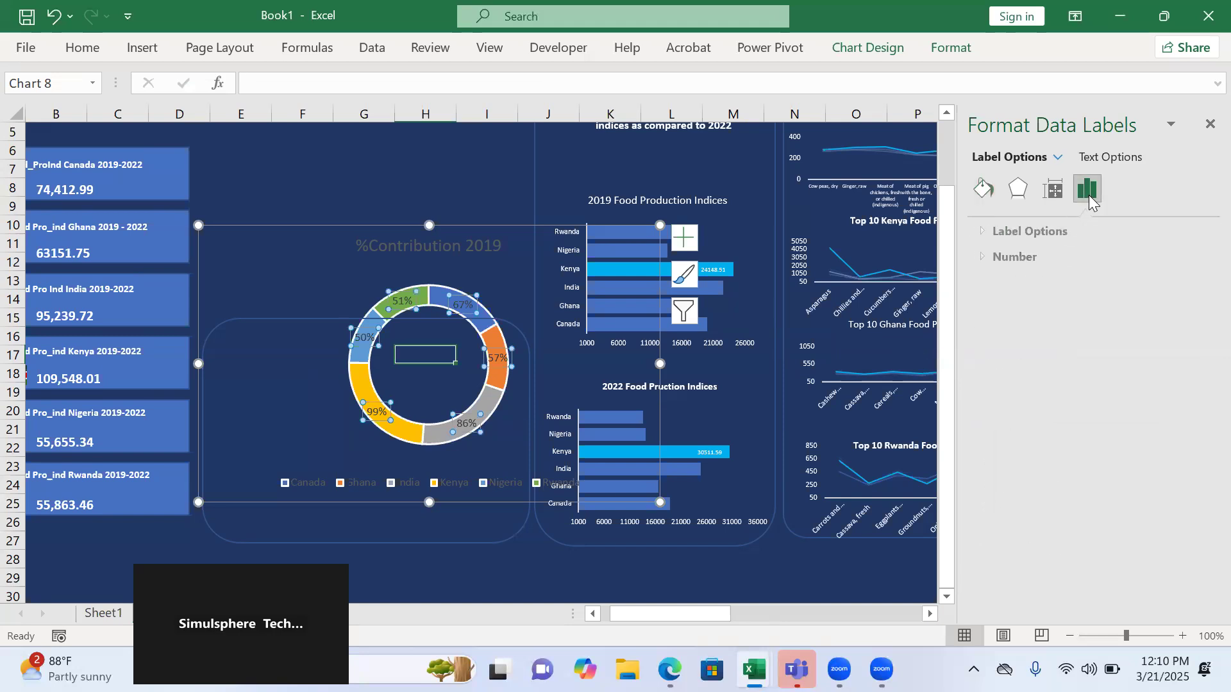
{"action": "left_click", "coordinate": [1043, 232]}
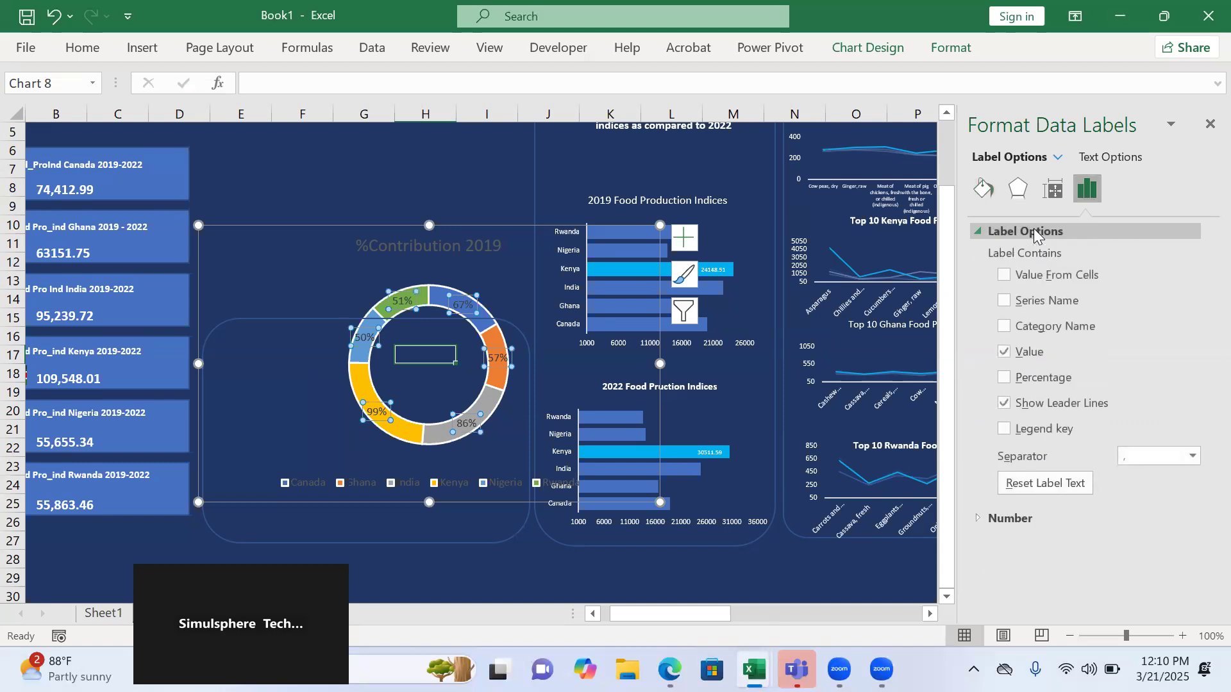
{"action": "left_click", "coordinate": [1004, 327]}
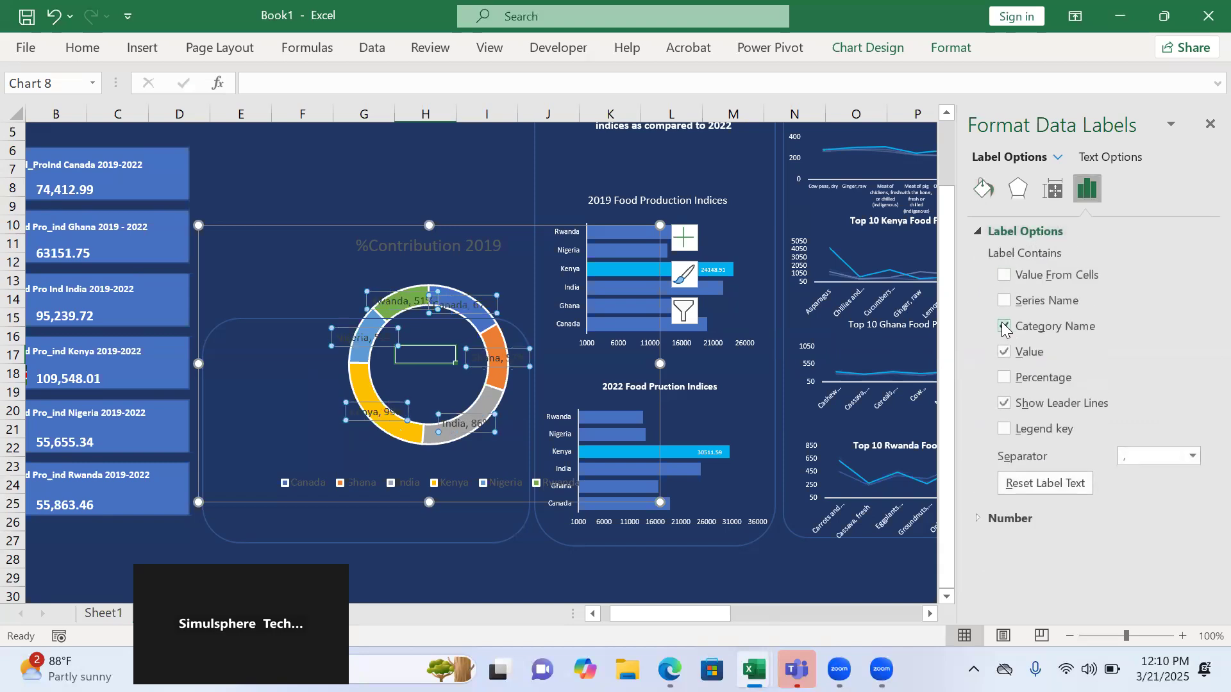
- Delete the Nigeria, Rwanda, Canada, Ghana and India data labels from the doughnut chart, keeping only Kenya's
{"action": "left_click", "coordinate": [291, 386]}
{"action": "left_click", "coordinate": [363, 344]}
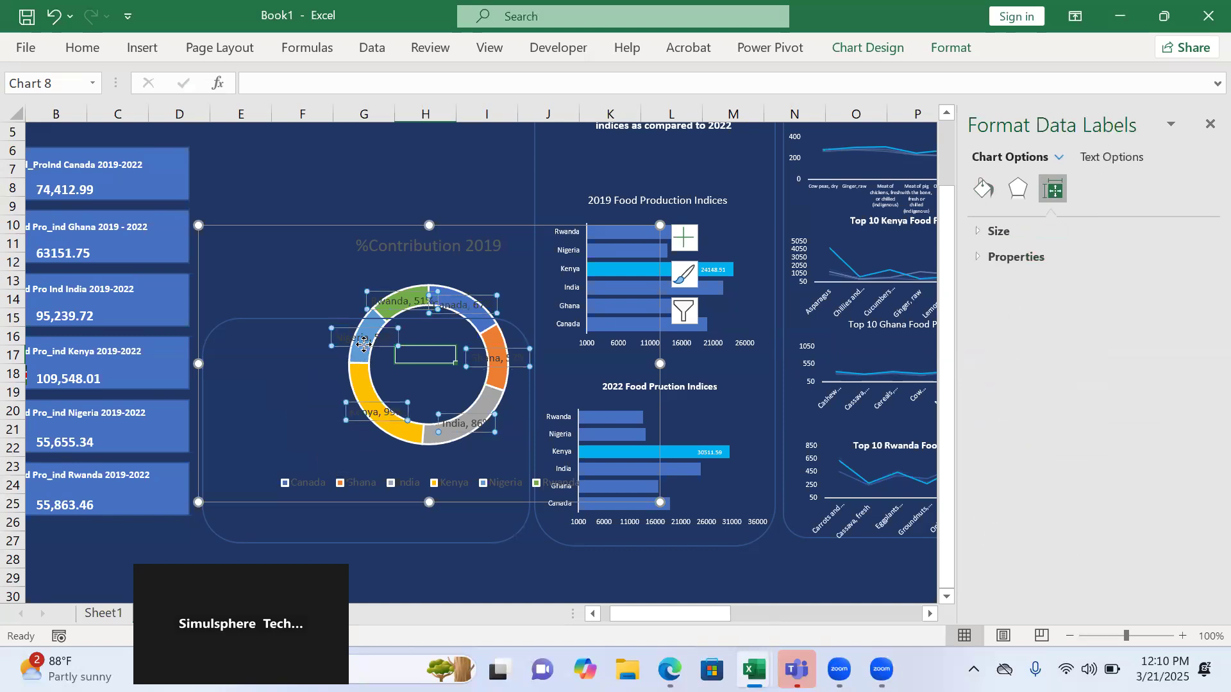
{"action": "left_click", "coordinate": [363, 344]}
{"action": "key", "text": "Delete"}
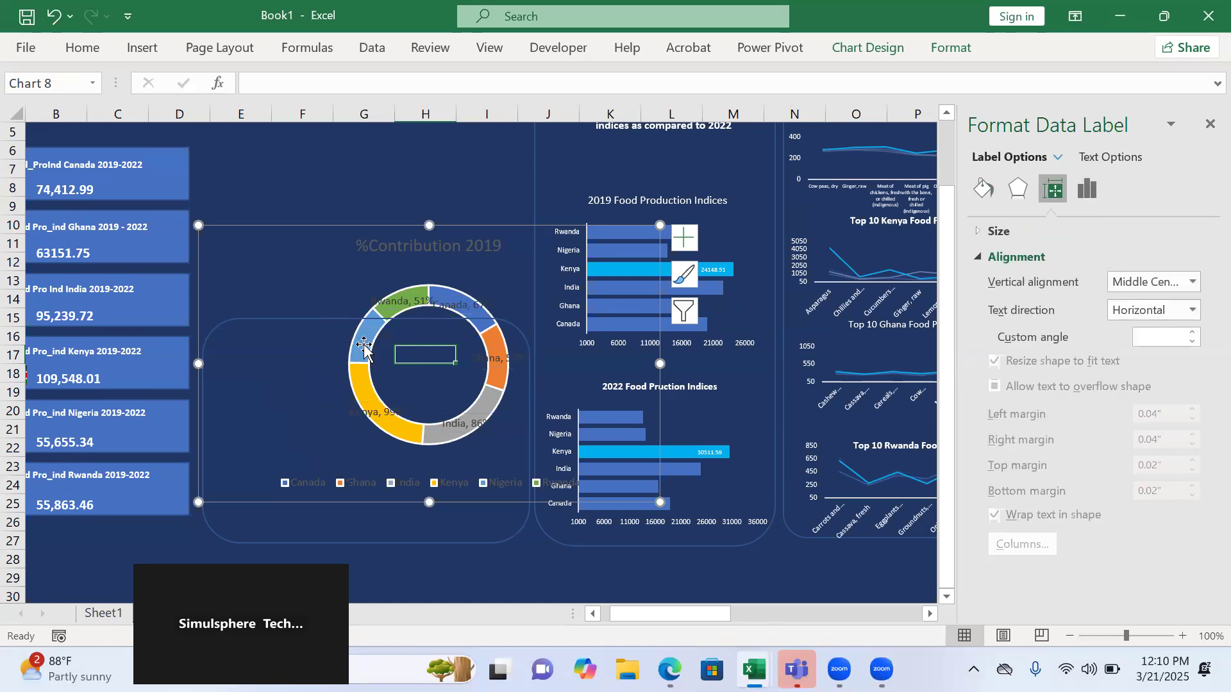
{"action": "left_click", "coordinate": [406, 296]}
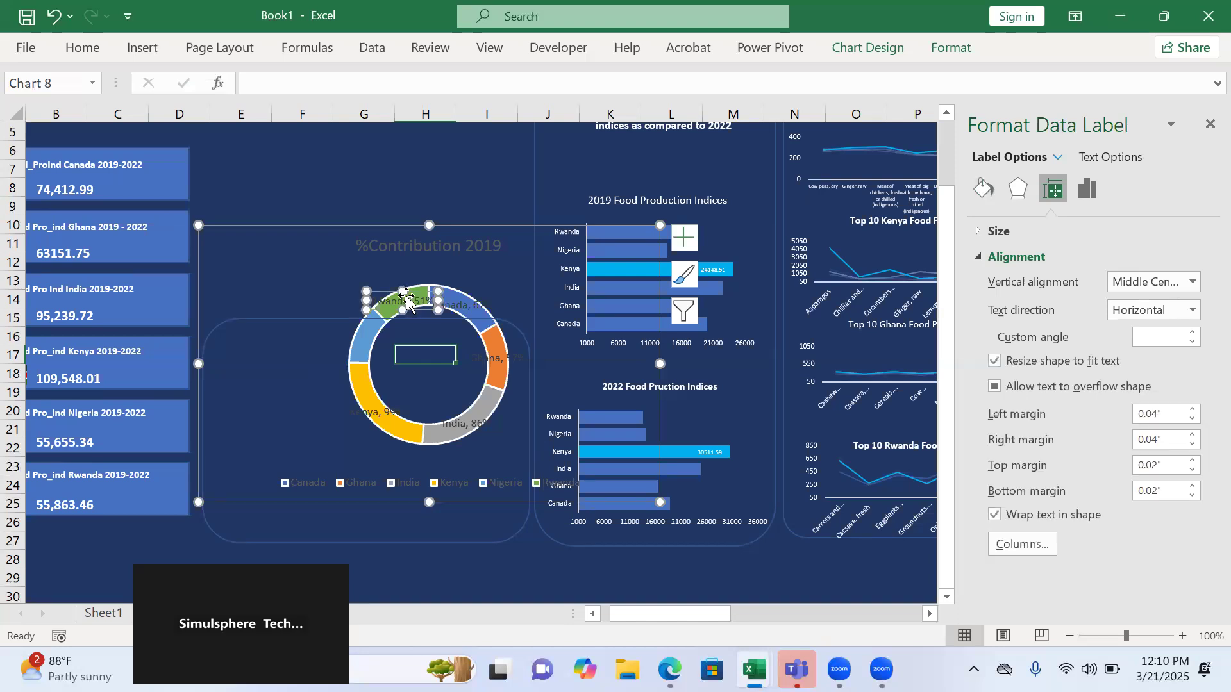
{"action": "key", "text": "Delete"}
{"action": "left_click", "coordinate": [468, 306]}
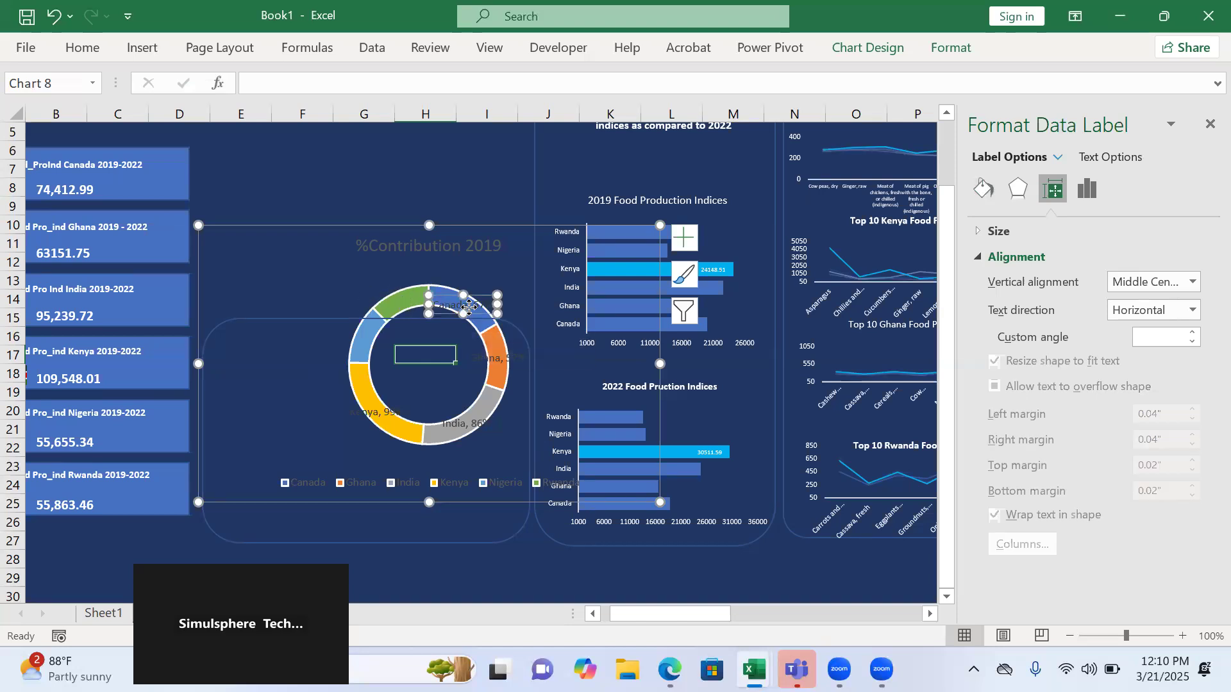
{"action": "key", "text": "Delete"}
{"action": "left_click", "coordinate": [507, 356]}
{"action": "key", "text": "Delete"}
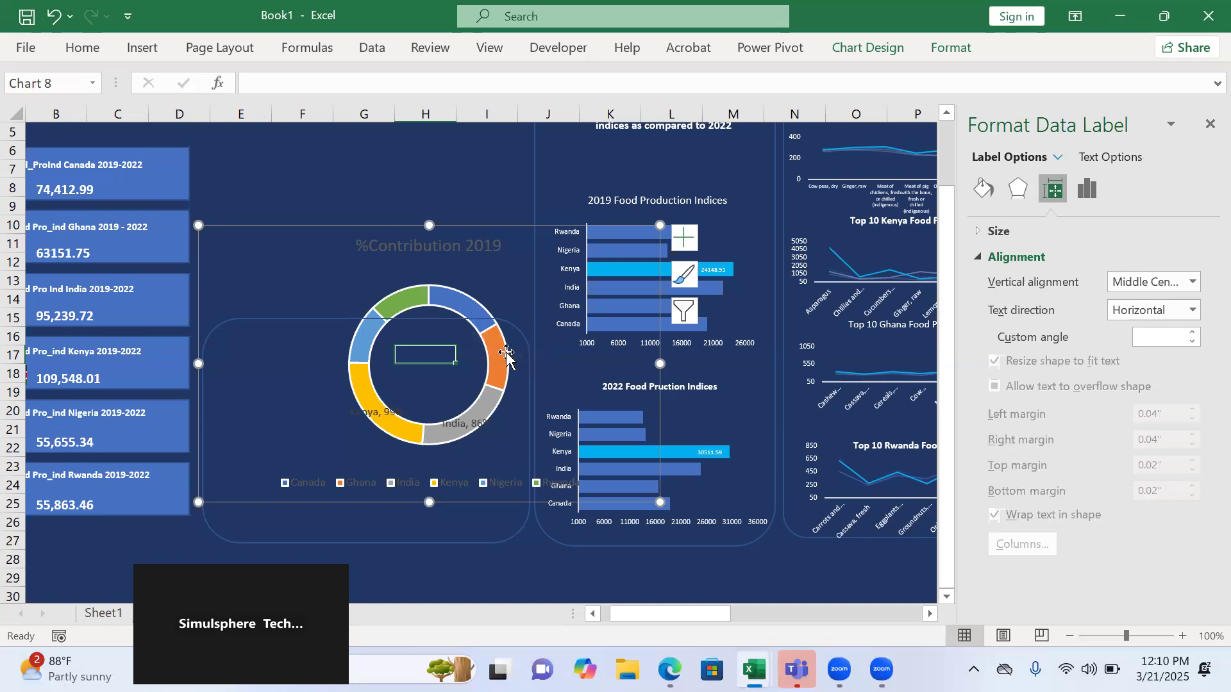
{"action": "left_click", "coordinate": [479, 427]}
{"action": "key", "text": "Delete"}
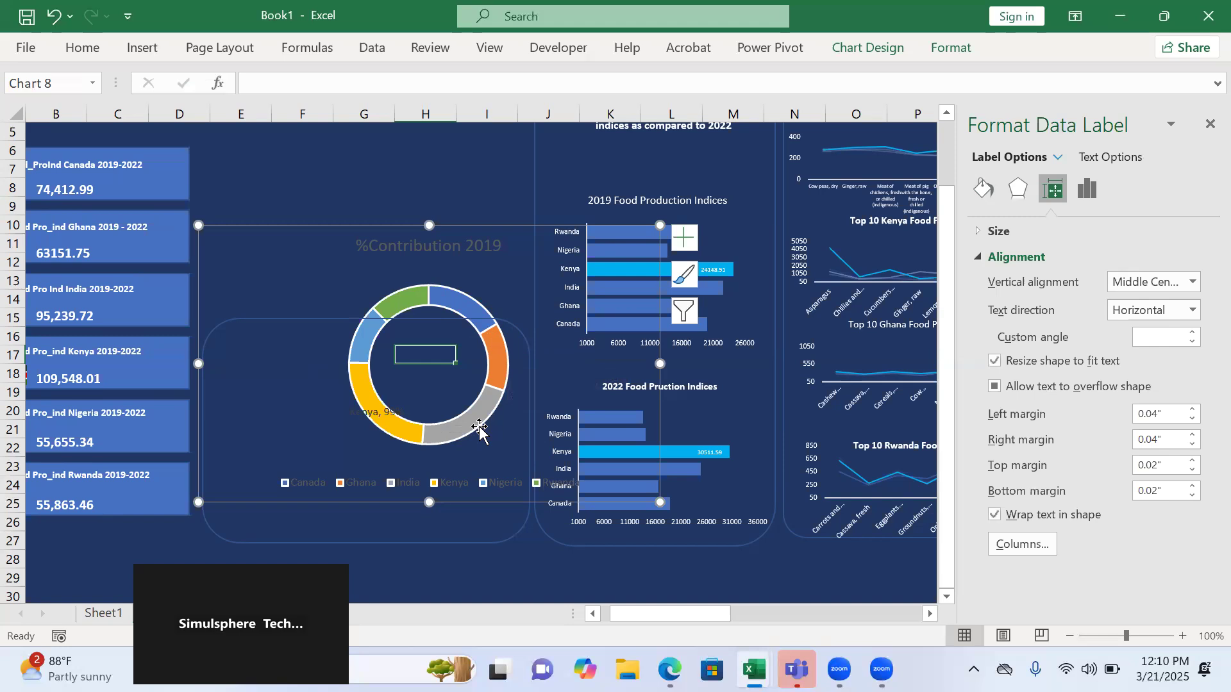
- Fill all slices of the doughnut series with the same solid medium blue theme color as the bars
{"action": "left_click", "coordinate": [491, 356]}
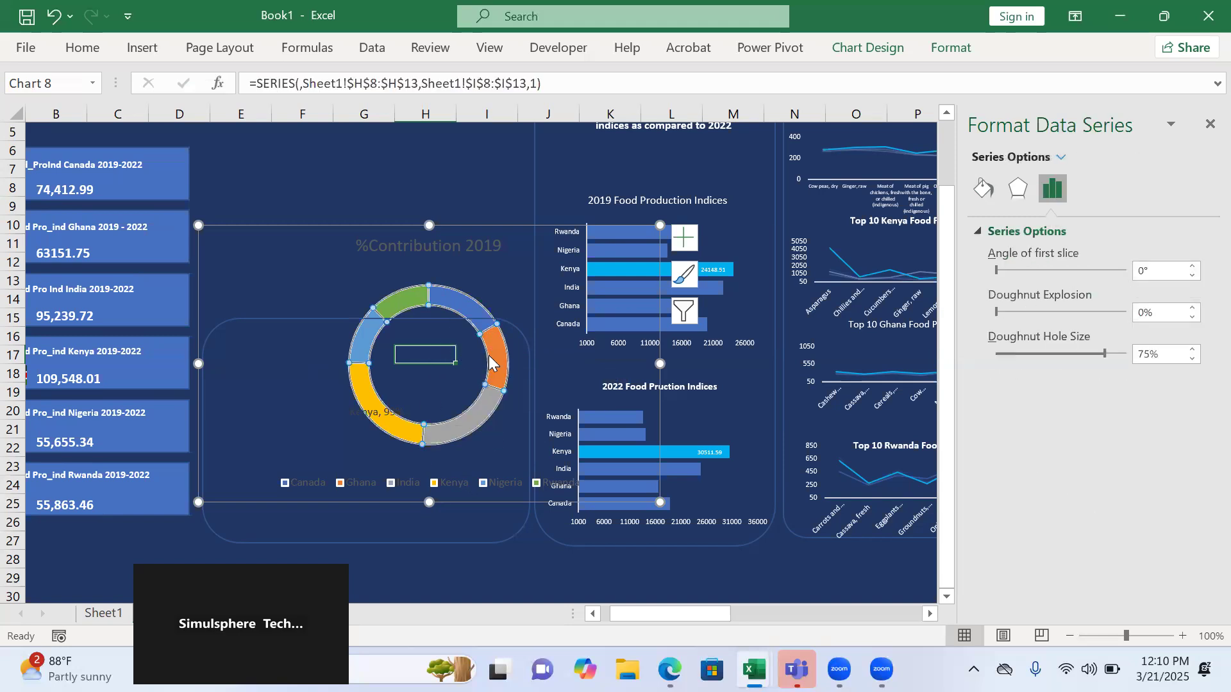
{"action": "left_click", "coordinate": [972, 198]}
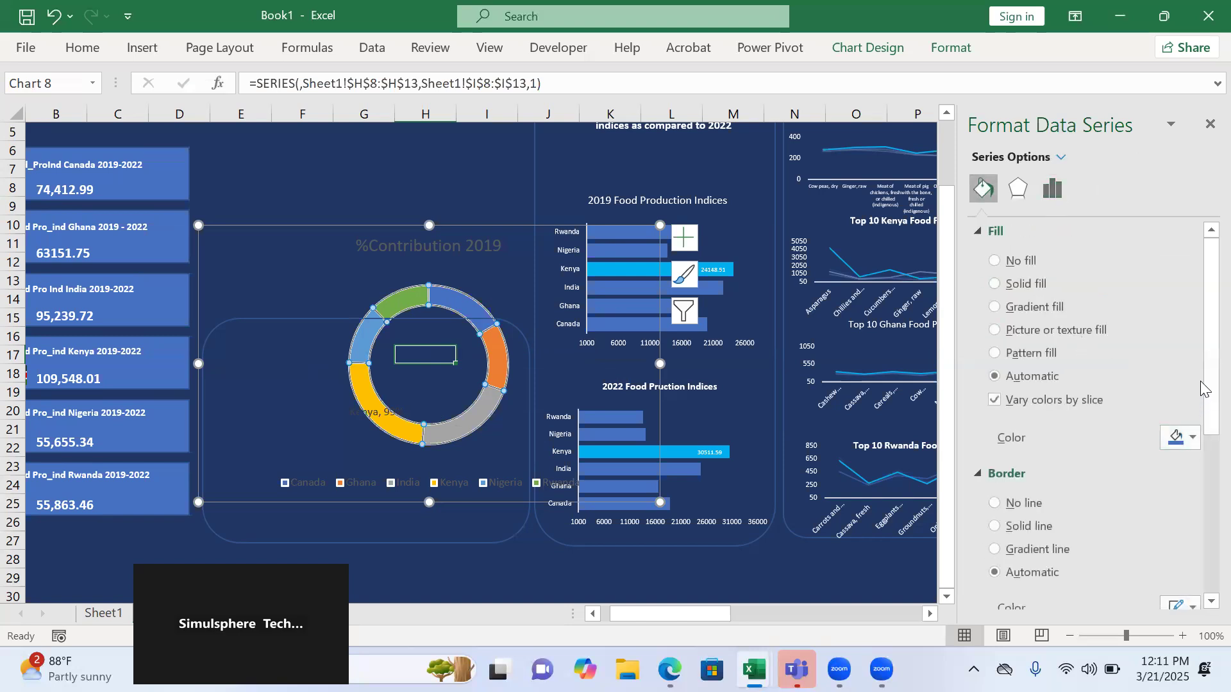
{"action": "left_click", "coordinate": [1192, 440]}
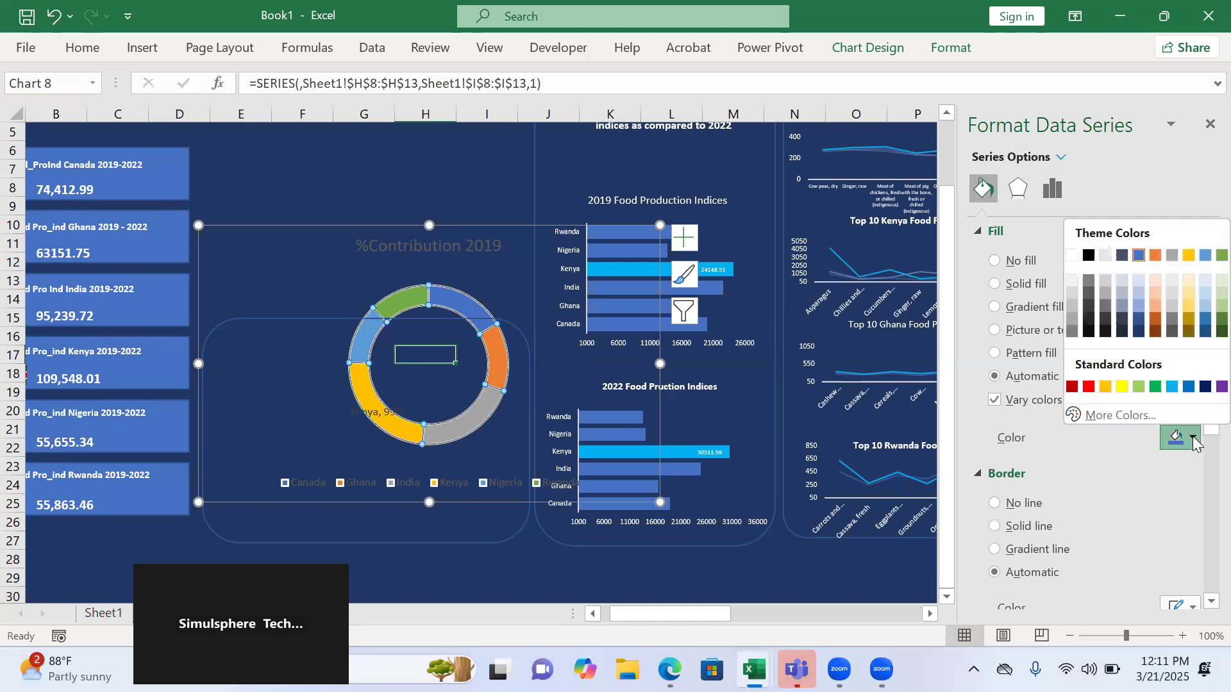
{"action": "left_click", "coordinate": [1188, 386]}
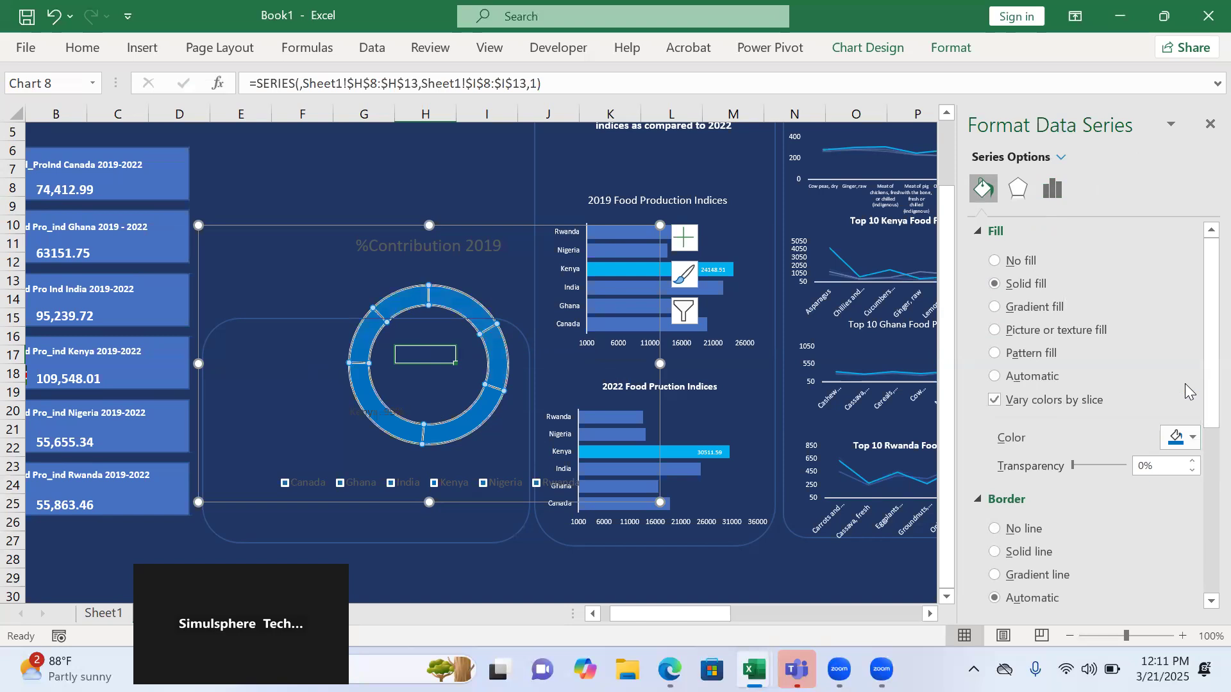
{"action": "left_click", "coordinate": [1192, 439]}
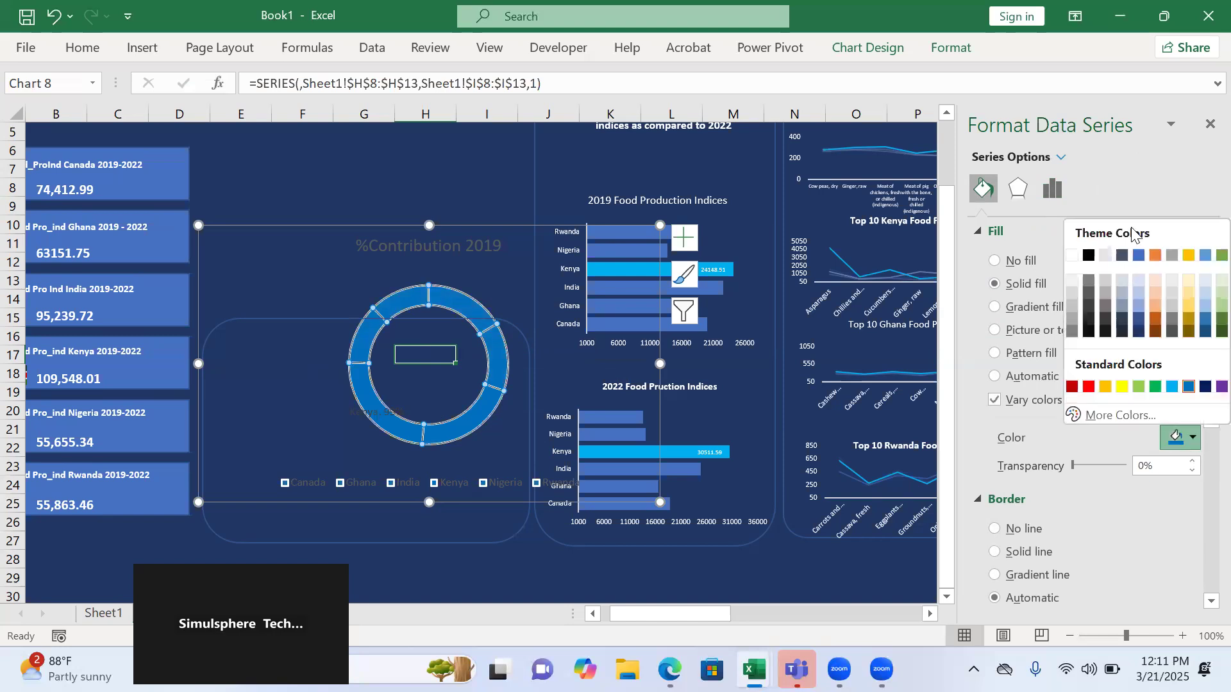
{"action": "left_click", "coordinate": [1137, 256]}
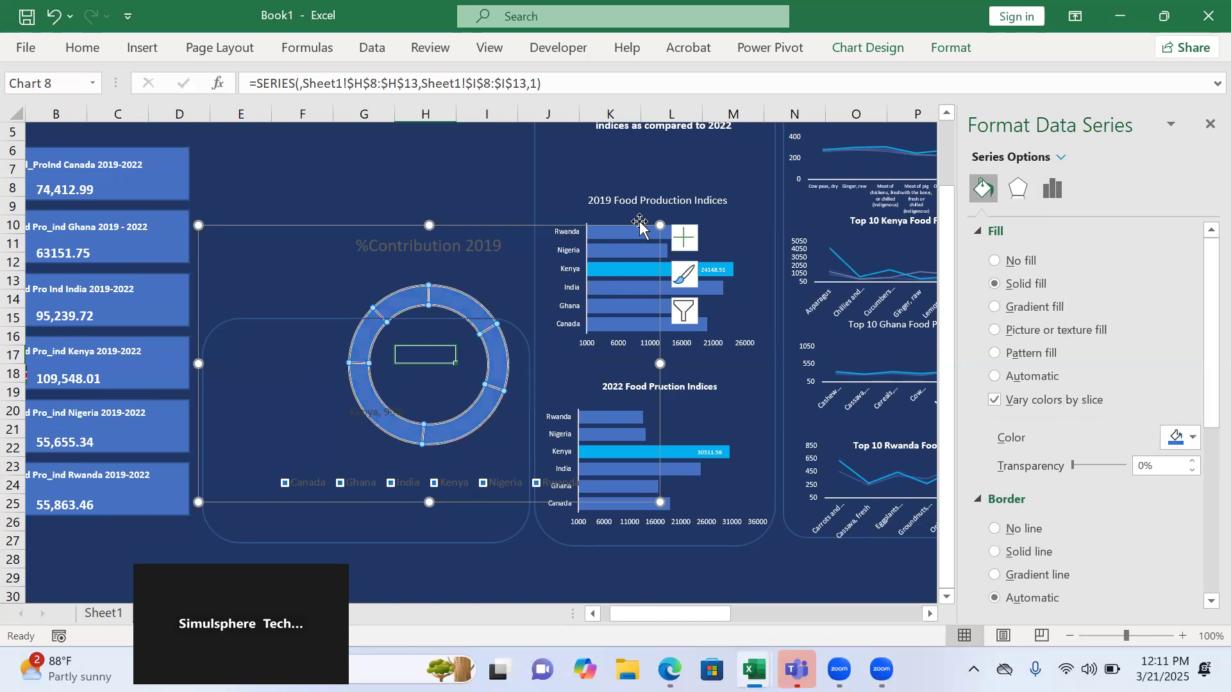
- Pull the Kenya slice slightly out of the doughnut ring and fill it with the standard light blue
{"action": "left_click", "coordinate": [366, 390]}
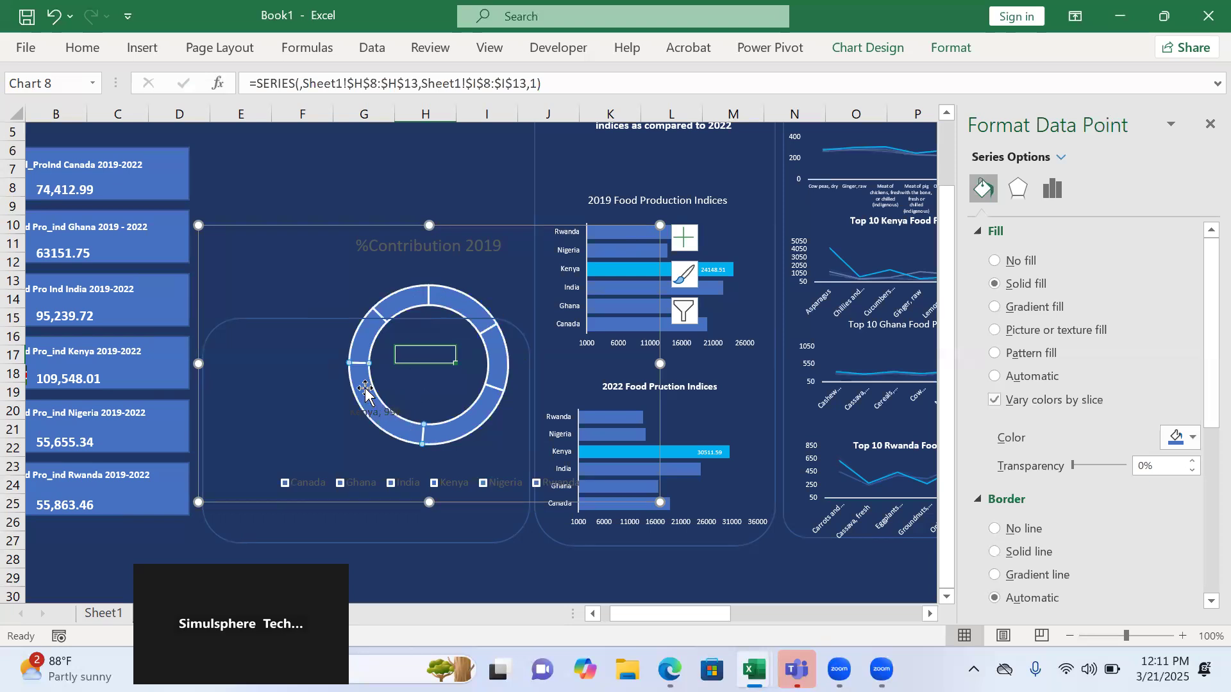
{"action": "left_click_drag", "start_coordinate": [365, 388], "coordinate": [354, 401]}
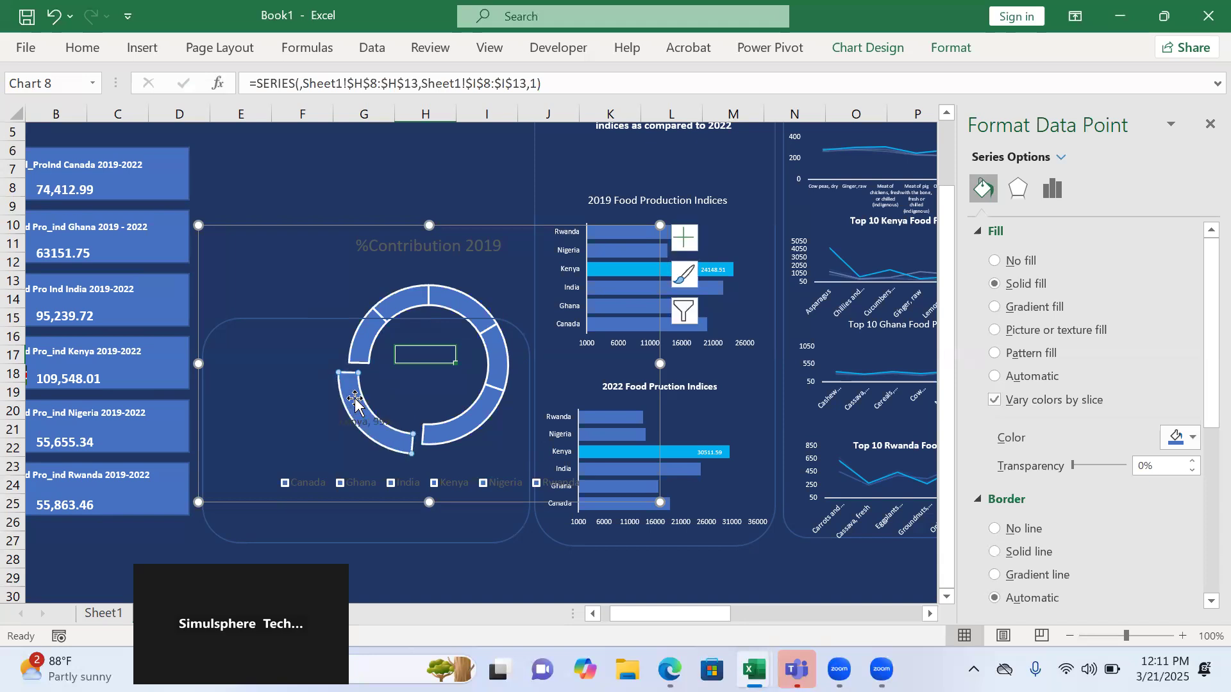
{"action": "left_click", "coordinate": [1192, 438]}
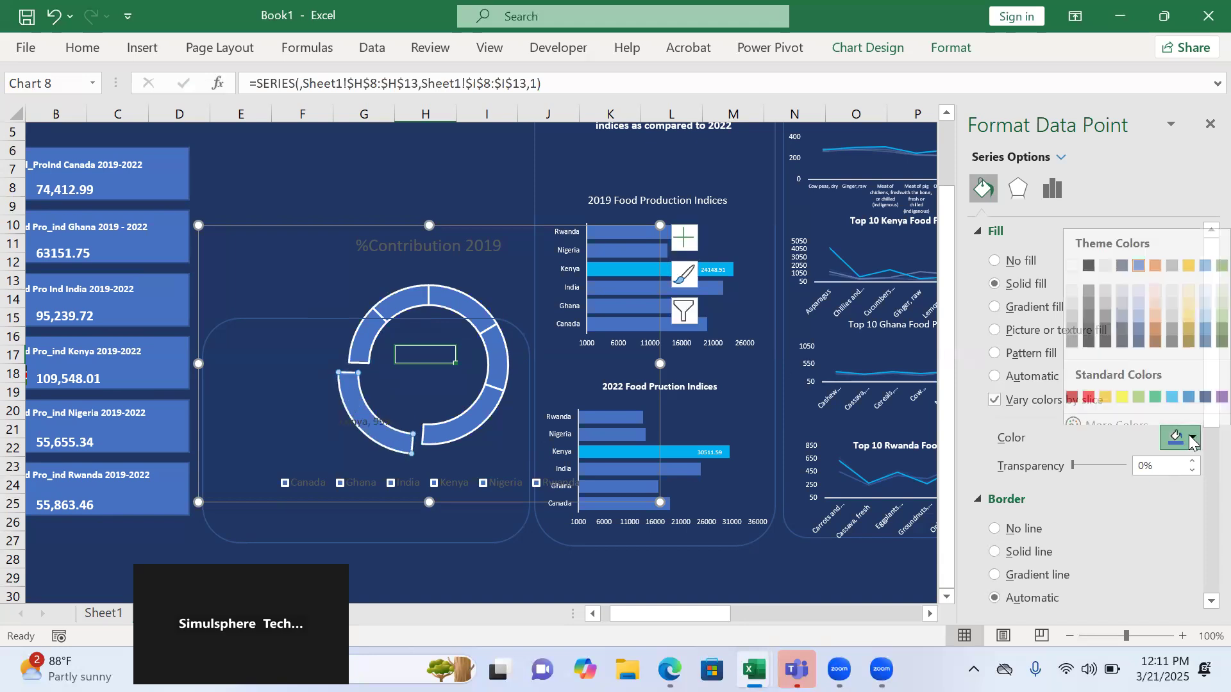
{"action": "left_click", "coordinate": [1171, 387]}
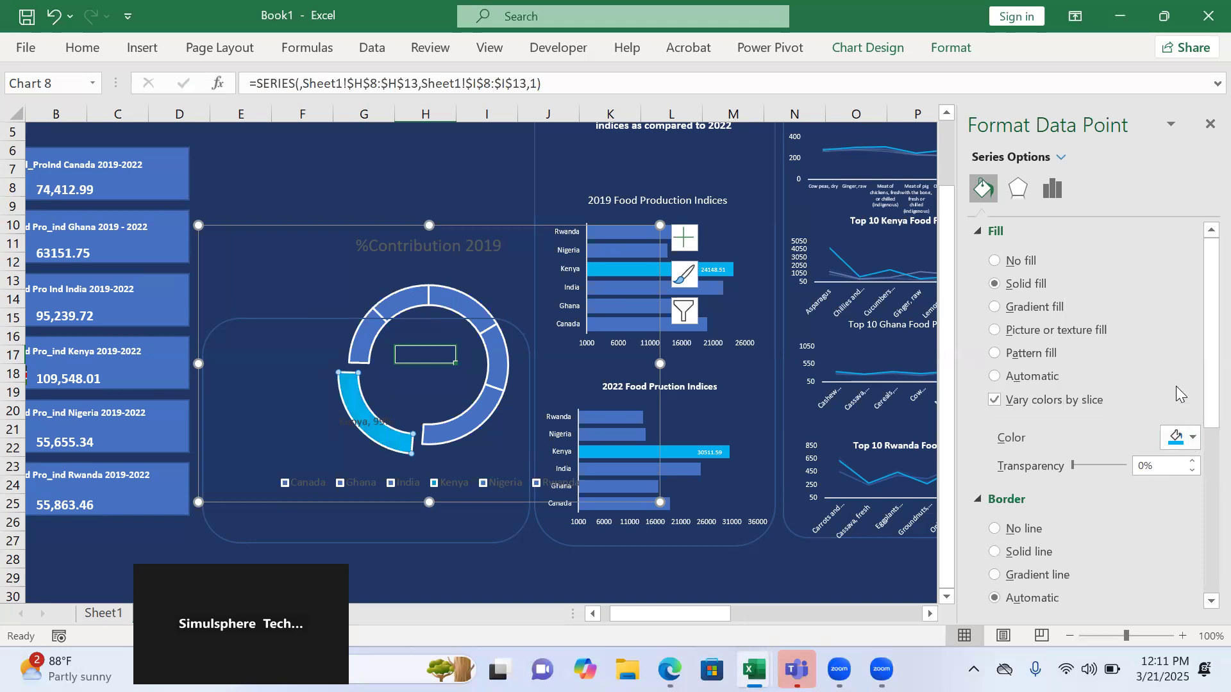
- Give the doughnut series a solid border line with 88% transparency
{"action": "left_click", "coordinate": [499, 392]}
{"action": "left_click", "coordinate": [248, 291]}
{"action": "left_click", "coordinate": [371, 317]}
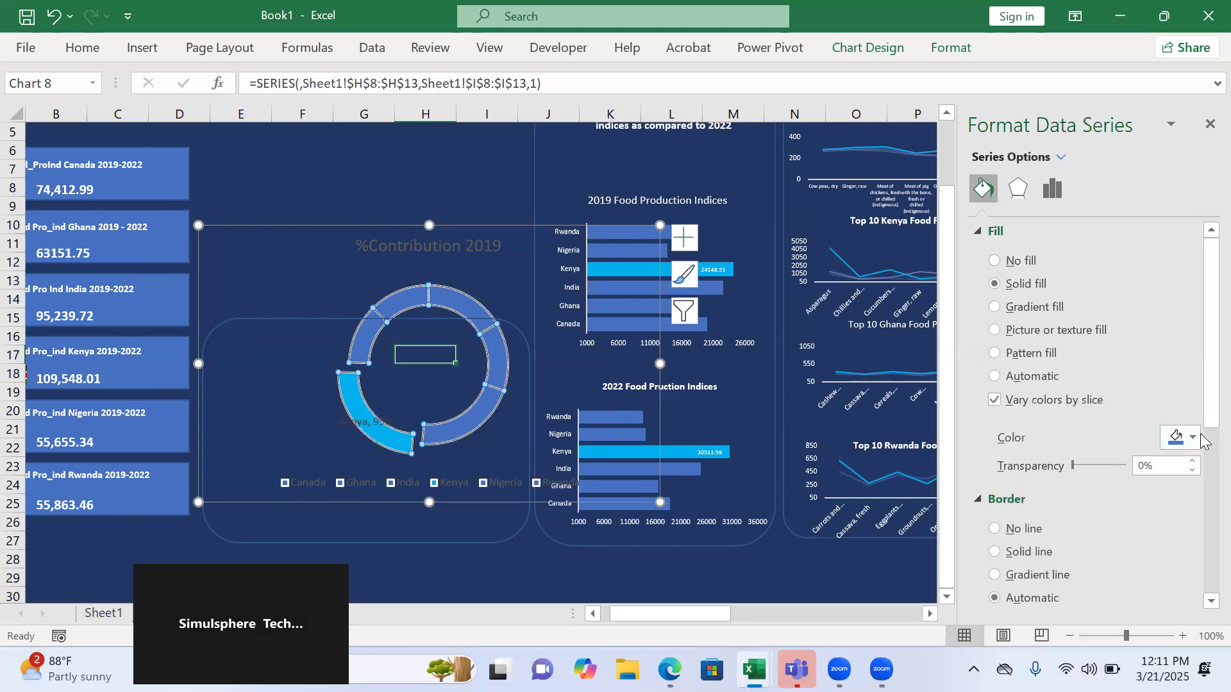
{"action": "scroll", "coordinate": [1201, 443], "scroll_direction": "down", "scroll_amount": 3}
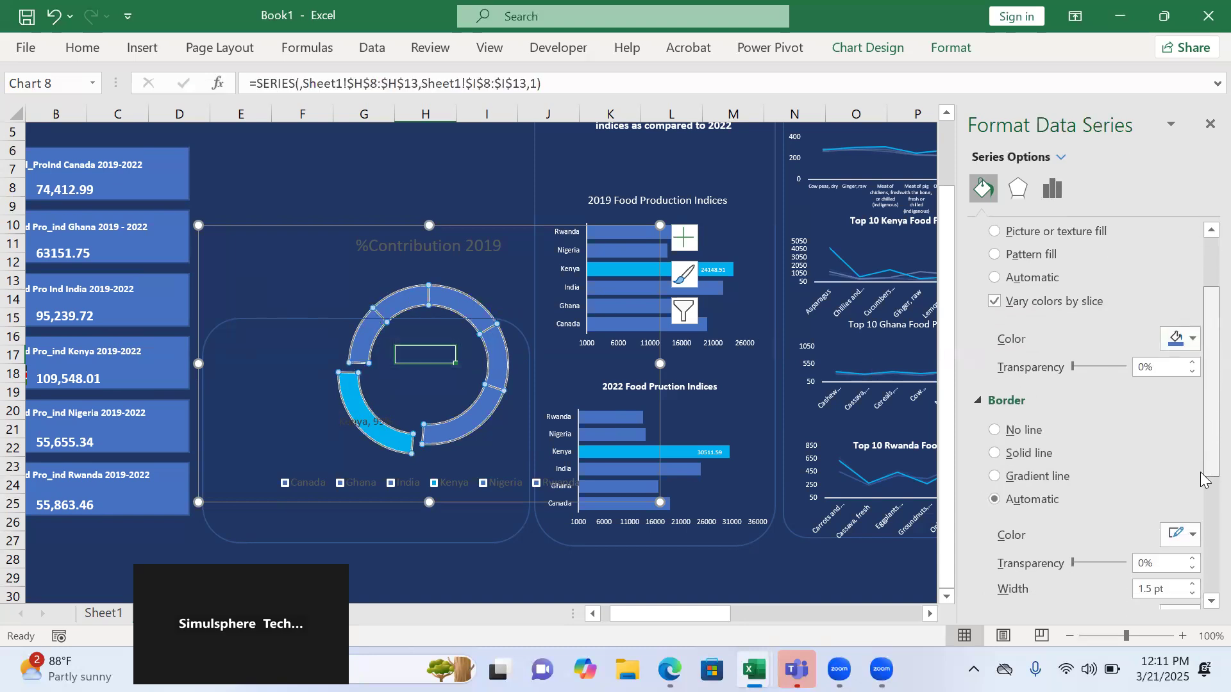
{"action": "scroll", "coordinate": [1201, 475], "scroll_direction": "down", "scroll_amount": 5}
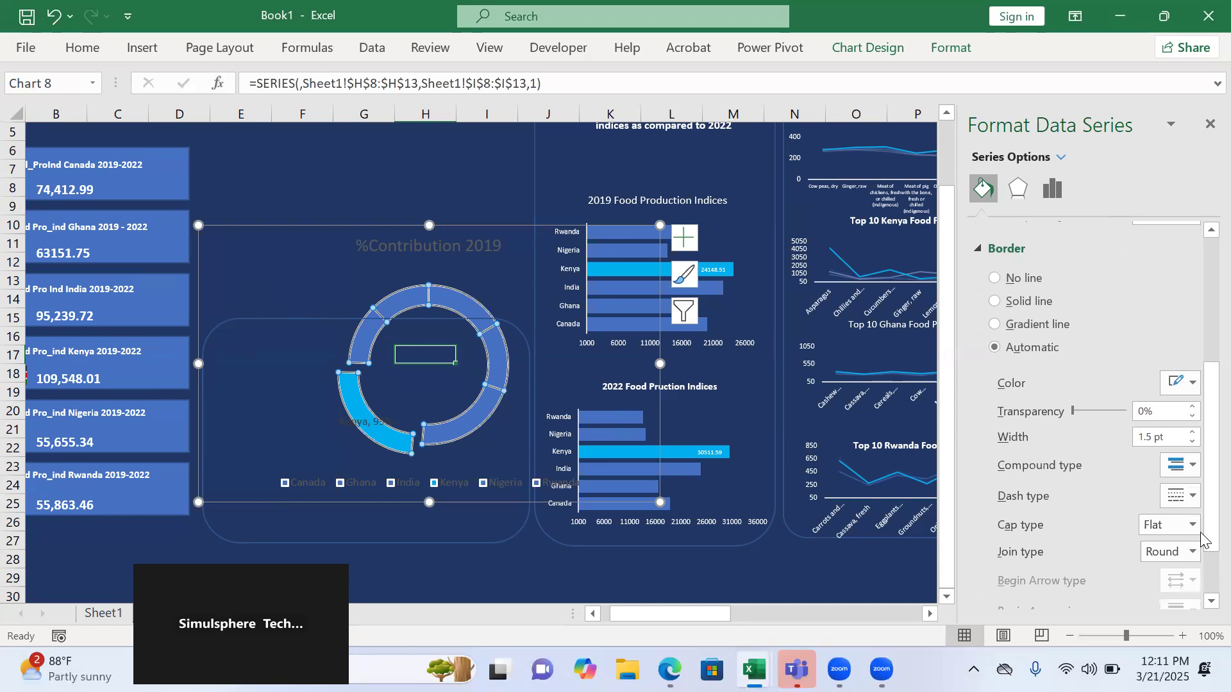
{"action": "left_click_drag", "start_coordinate": [1075, 411], "coordinate": [1114, 420]}
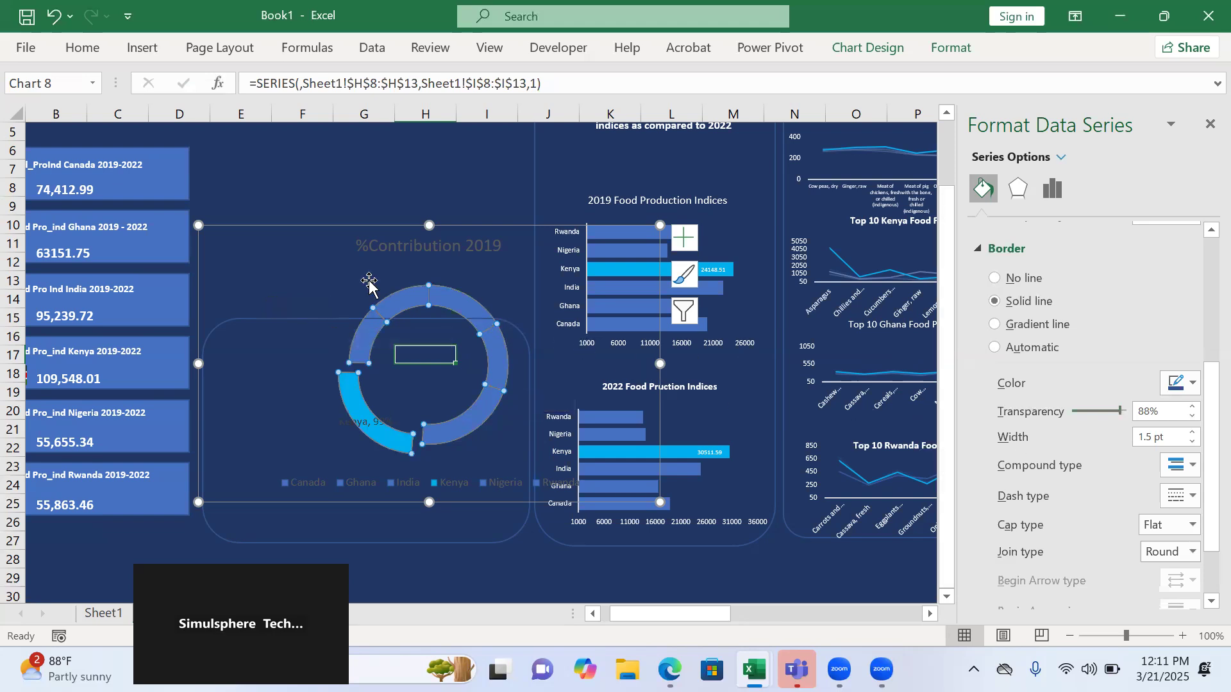
{"action": "left_click", "coordinate": [333, 291]}
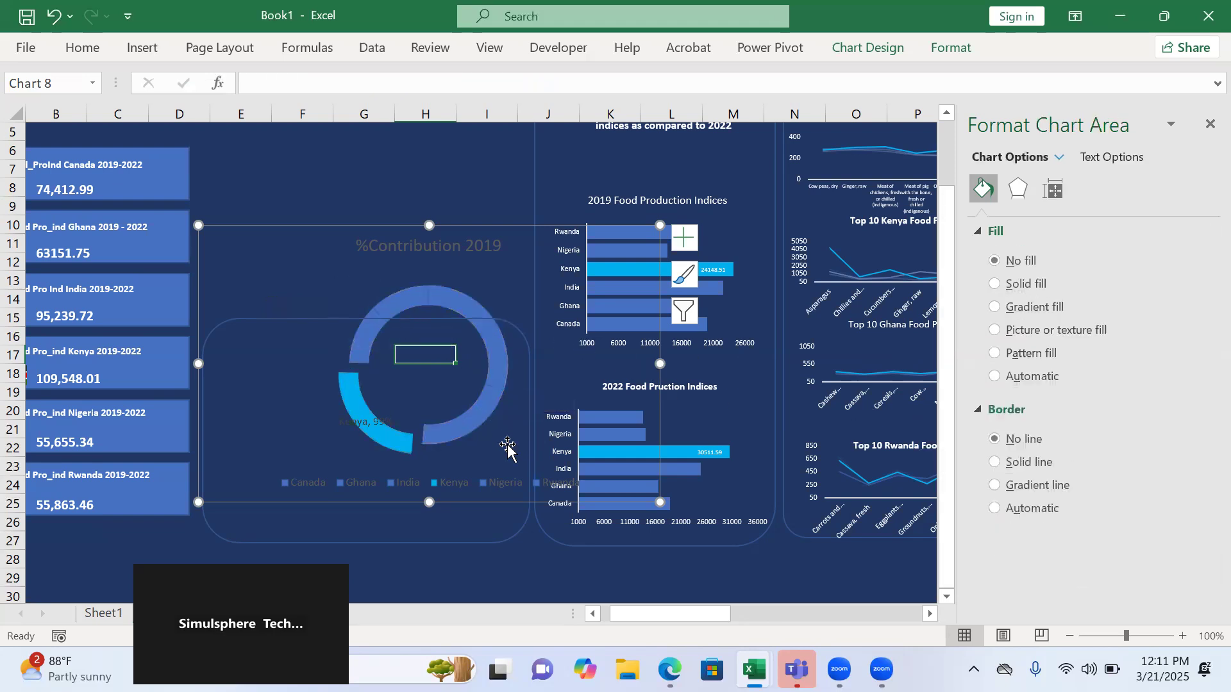
- Format the Kenya data label with white text at font size 6
{"action": "left_click", "coordinate": [380, 421]}
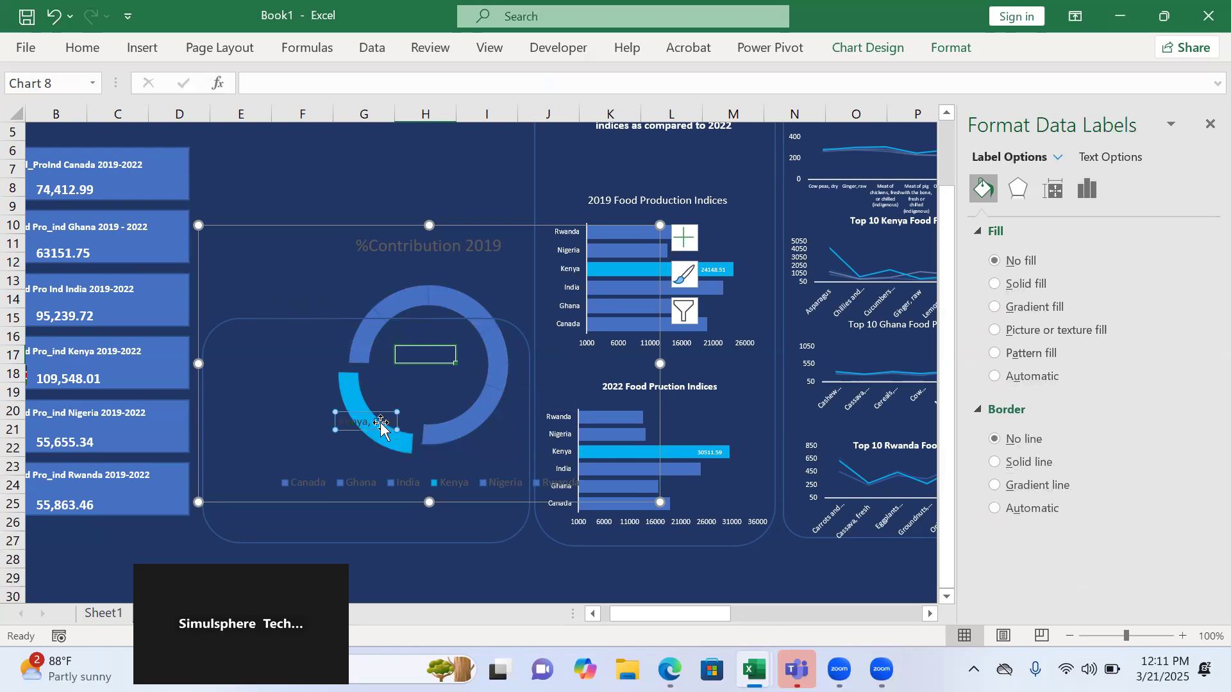
{"action": "left_click", "coordinate": [82, 48]}
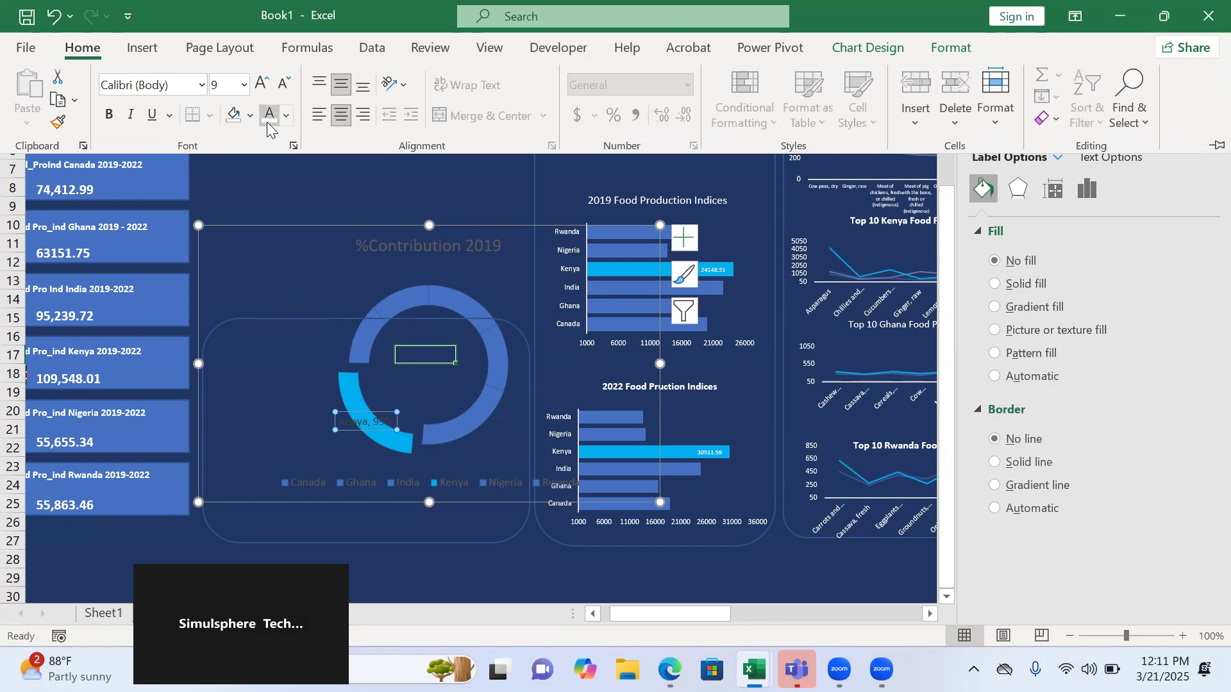
{"action": "left_click", "coordinate": [244, 85]}
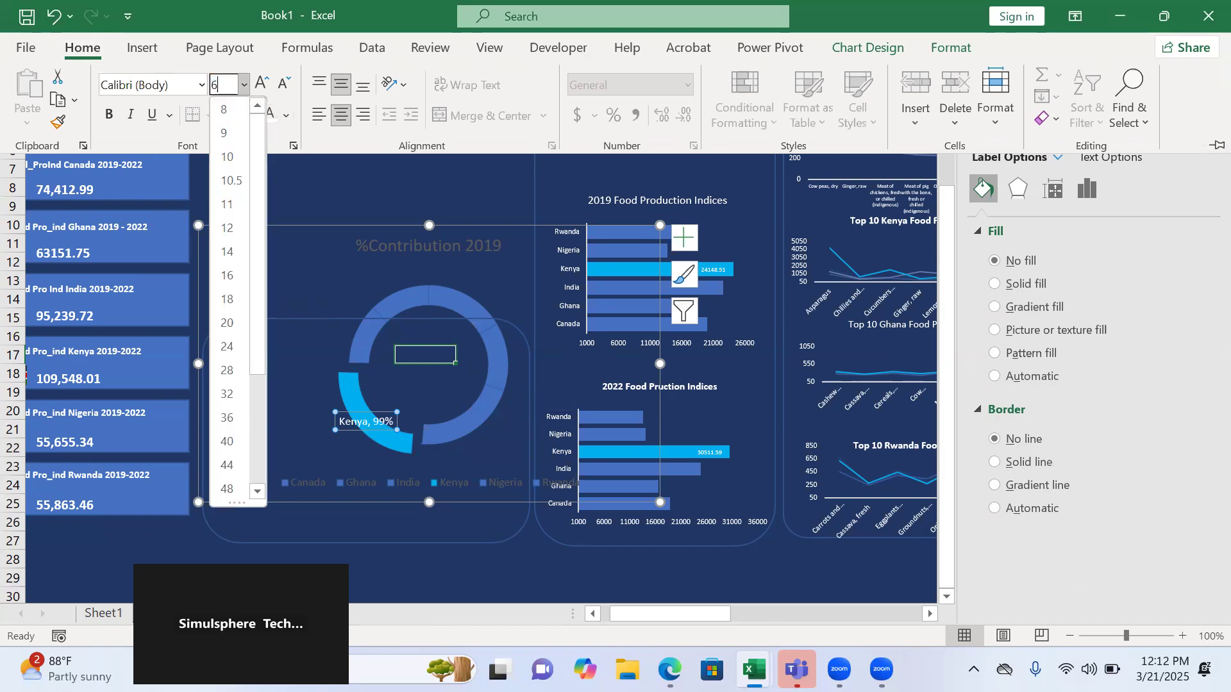
{"action": "type", "text": "6"}
{"action": "key", "text": "Return"}
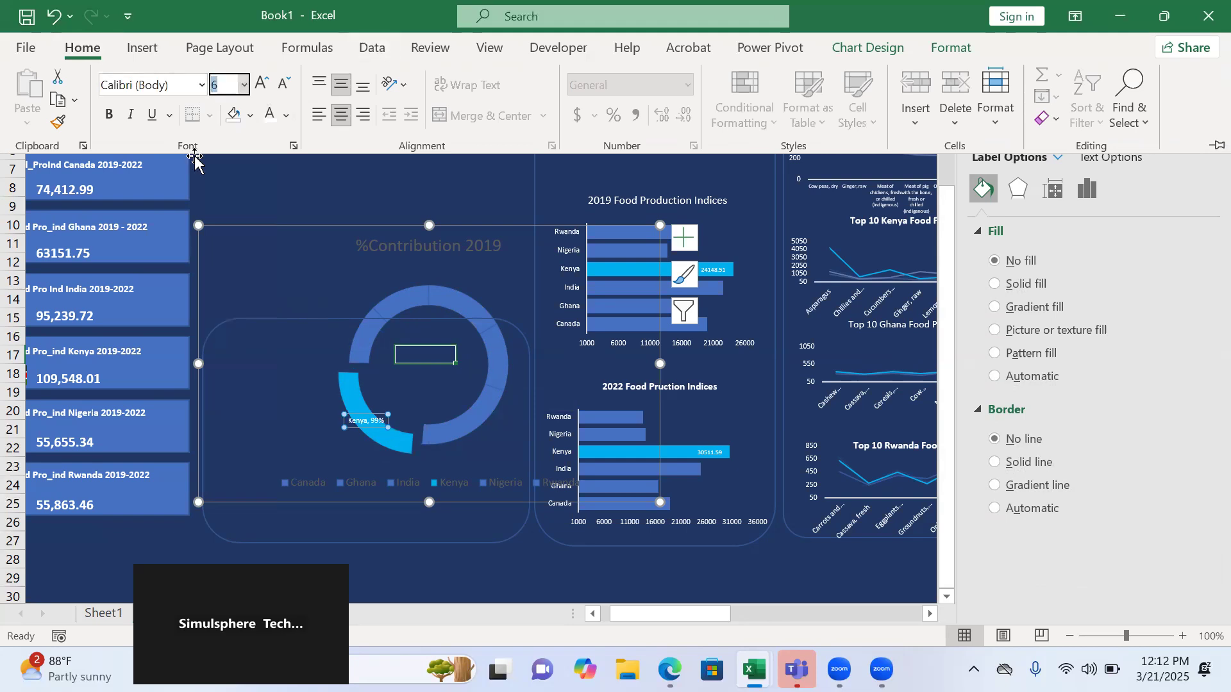
- Delete the legend from the %Contribution 2019 doughnut chart
{"action": "left_click", "coordinate": [323, 486]}
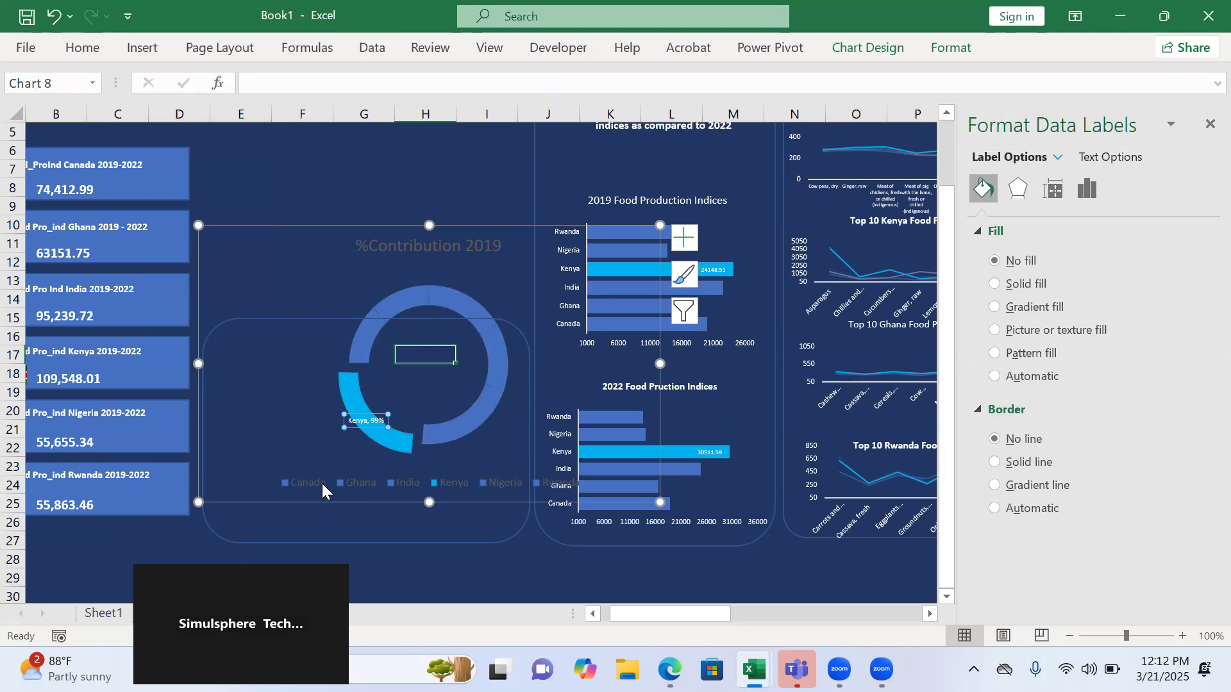
{"action": "left_click", "coordinate": [322, 485]}
{"action": "key", "text": "Delete"}
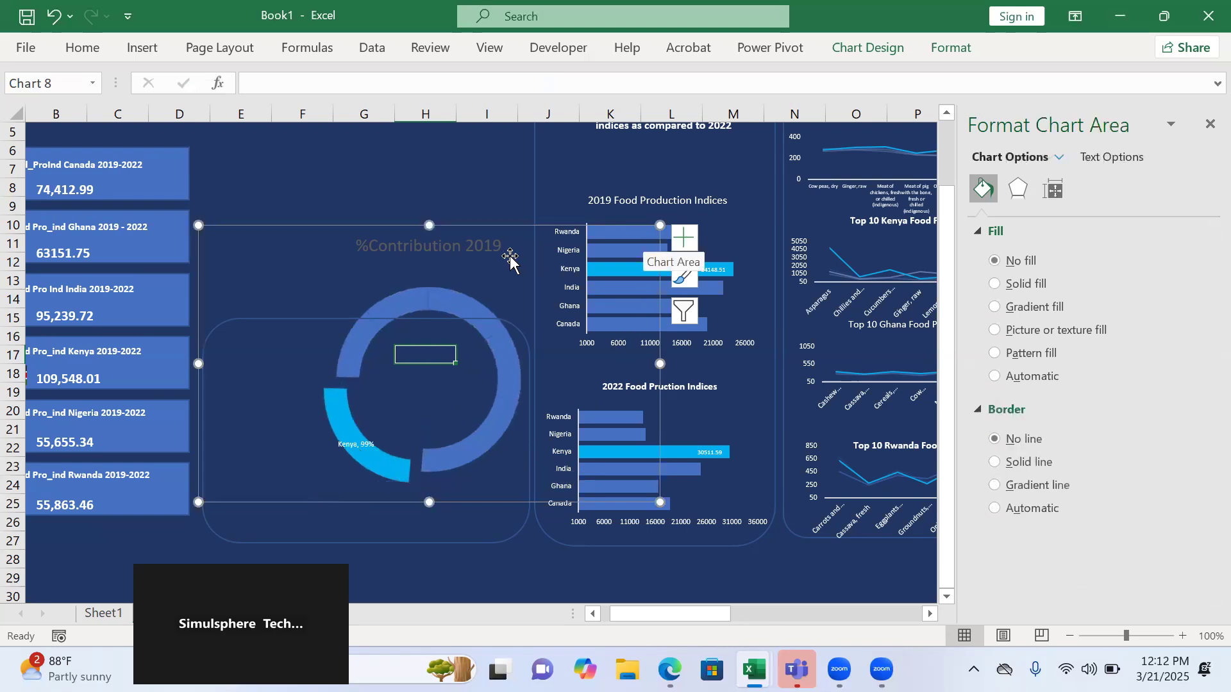
- Format the %Contribution 2019 chart title as bold white text at font size 8
{"action": "left_click", "coordinate": [486, 248]}
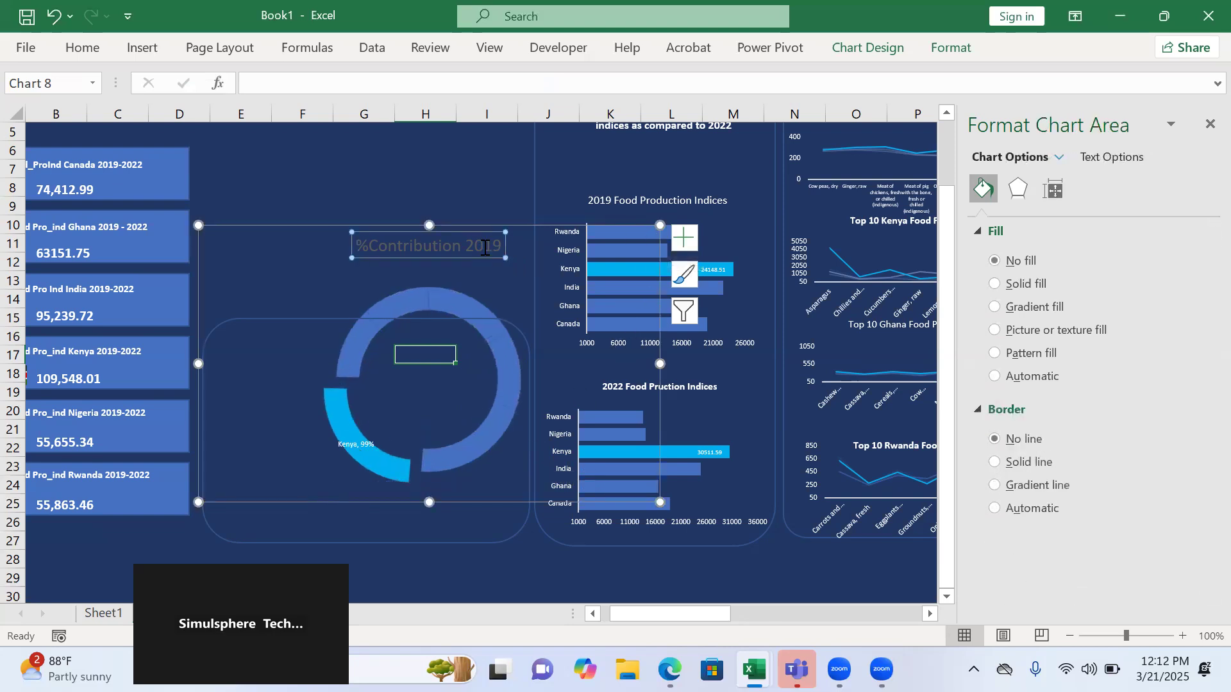
{"action": "left_click", "coordinate": [81, 47]}
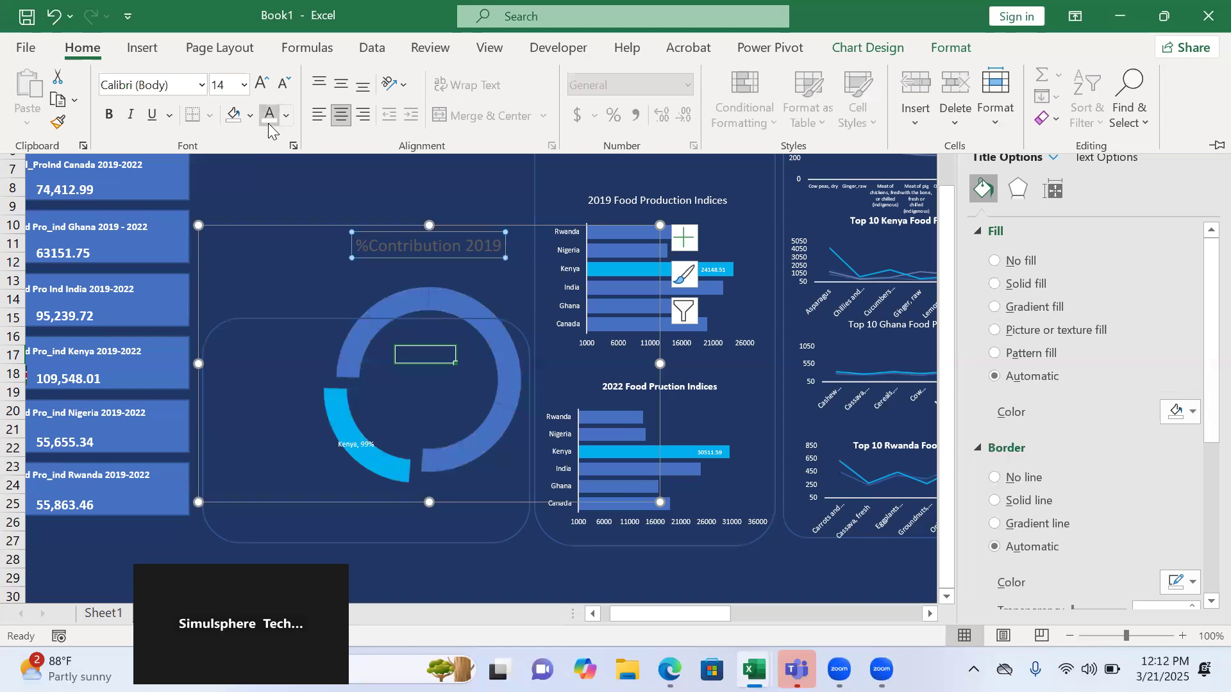
{"action": "left_click", "coordinate": [243, 85]}
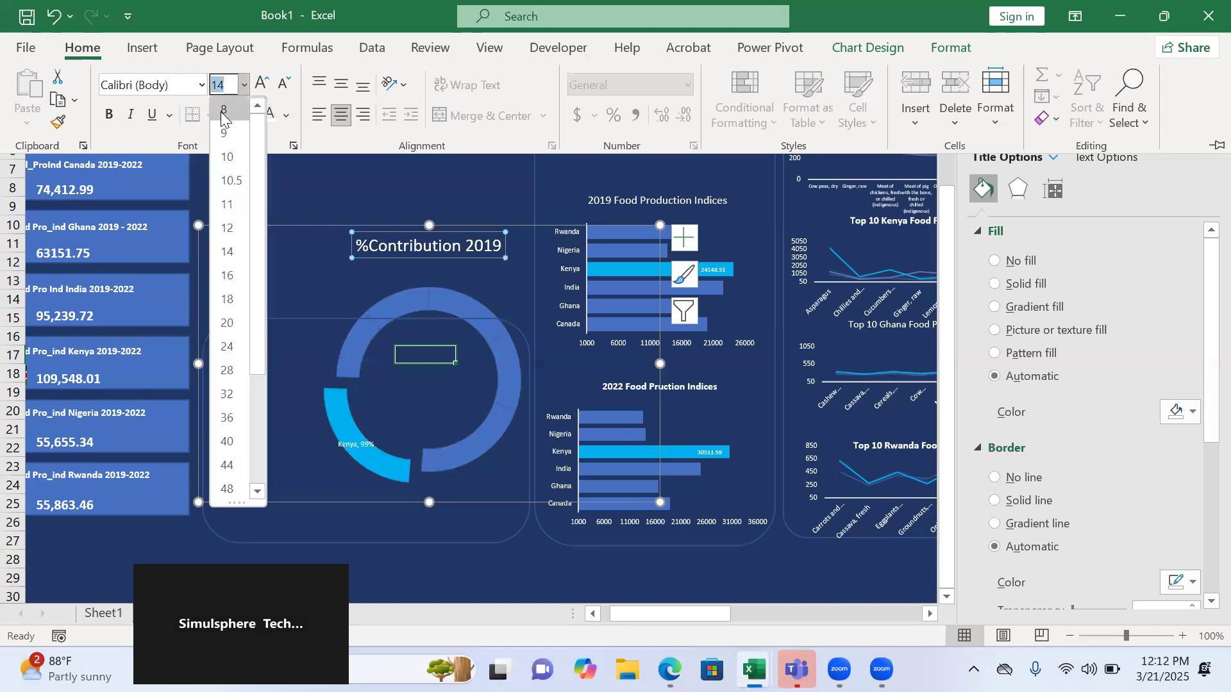
{"action": "left_click", "coordinate": [223, 110]}
{"action": "left_click", "coordinate": [110, 116]}
- Shrink the %Contribution 2019 doughnut chart and place it inside the upper-left part of the empty rounded panel
{"action": "left_click", "coordinate": [658, 228]}
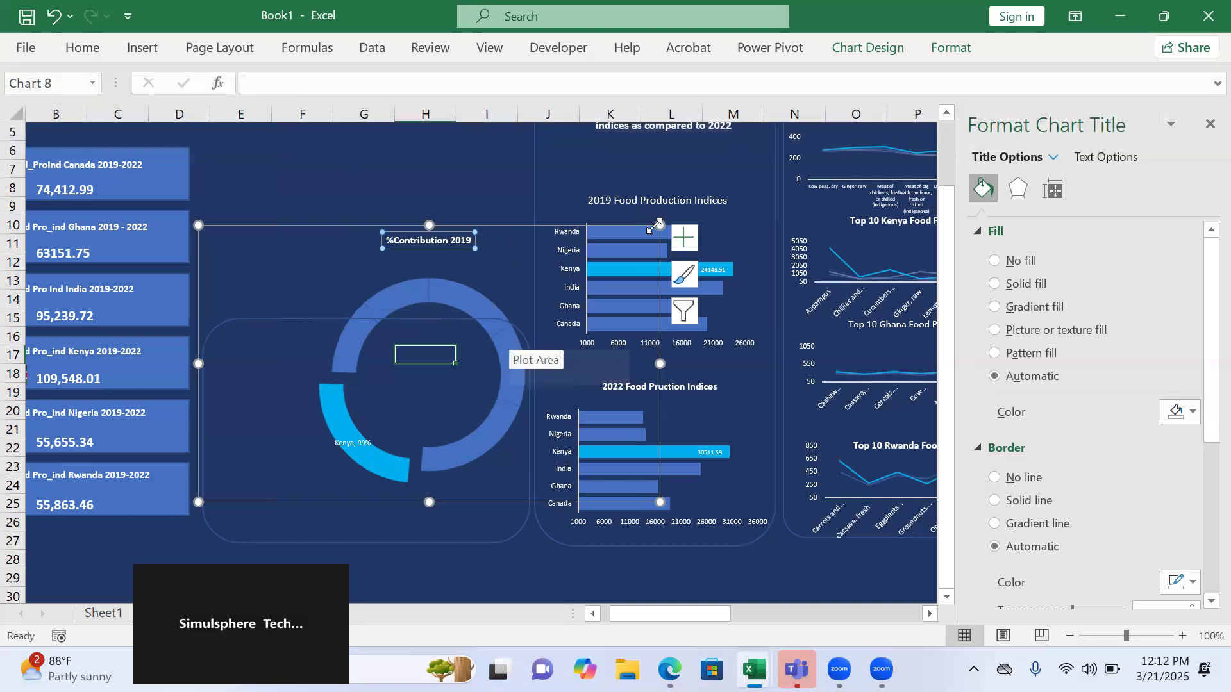
{"action": "left_click", "coordinate": [574, 280]}
{"action": "left_click_drag", "start_coordinate": [574, 280], "coordinate": [383, 364]}
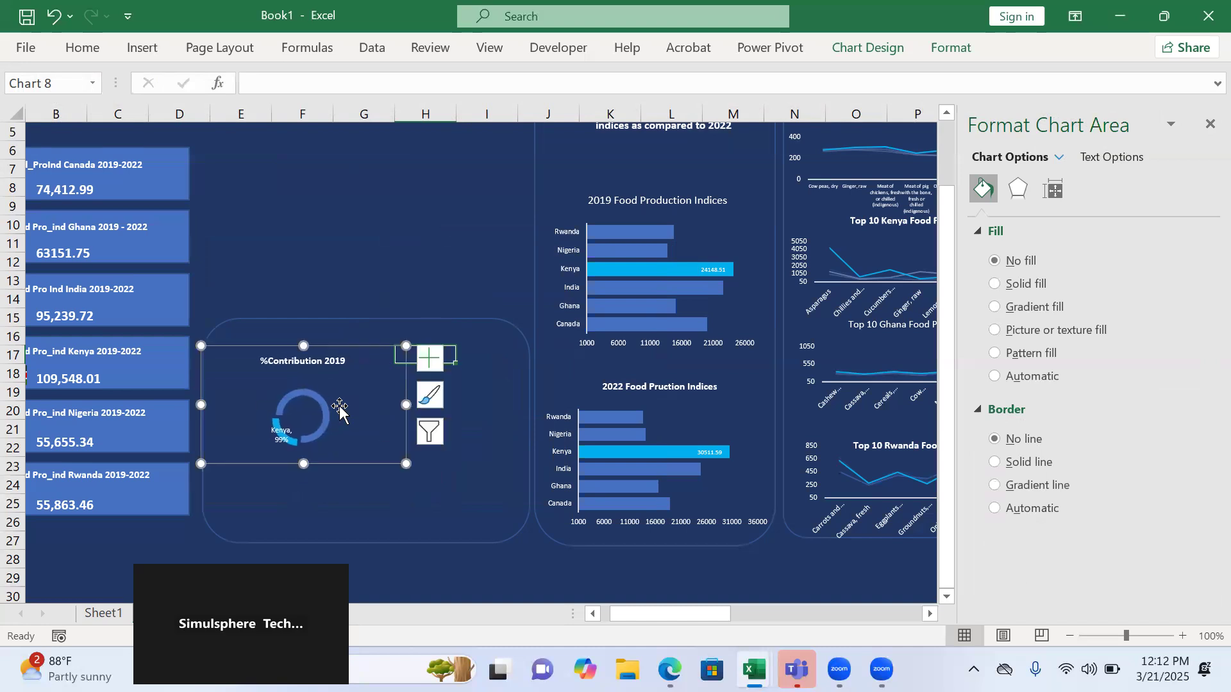
- Enlarge the doughnut's plot area within the %Contribution 2019 chart and extend the chart's lower edge downward to about row 24
{"action": "left_click", "coordinate": [299, 410]}
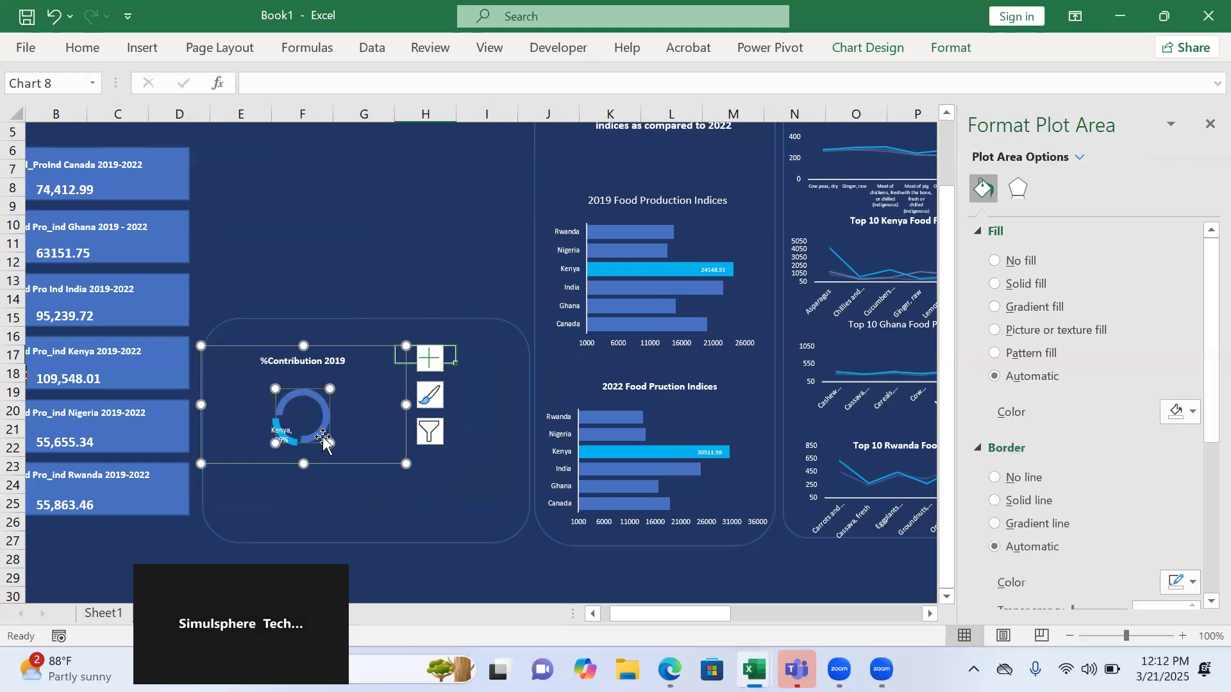
{"action": "left_click_drag", "start_coordinate": [327, 441], "coordinate": [352, 449]}
{"action": "left_click_drag", "start_coordinate": [351, 389], "coordinate": [350, 374]}
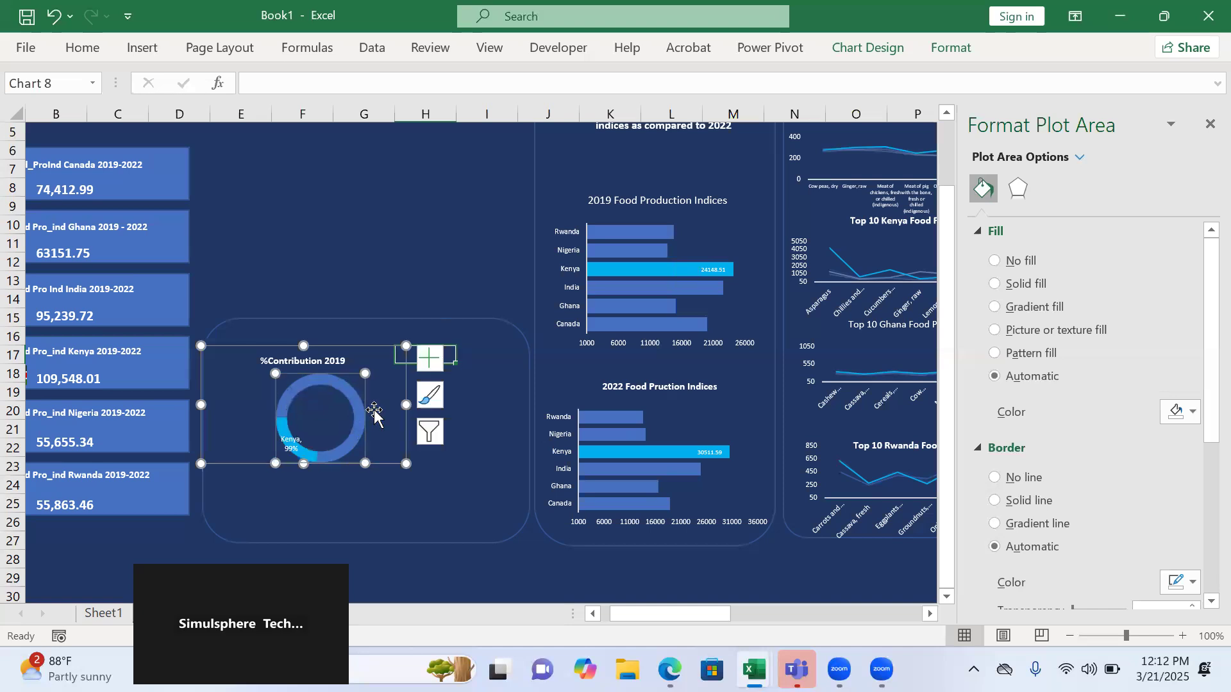
{"action": "left_click", "coordinate": [404, 467]}
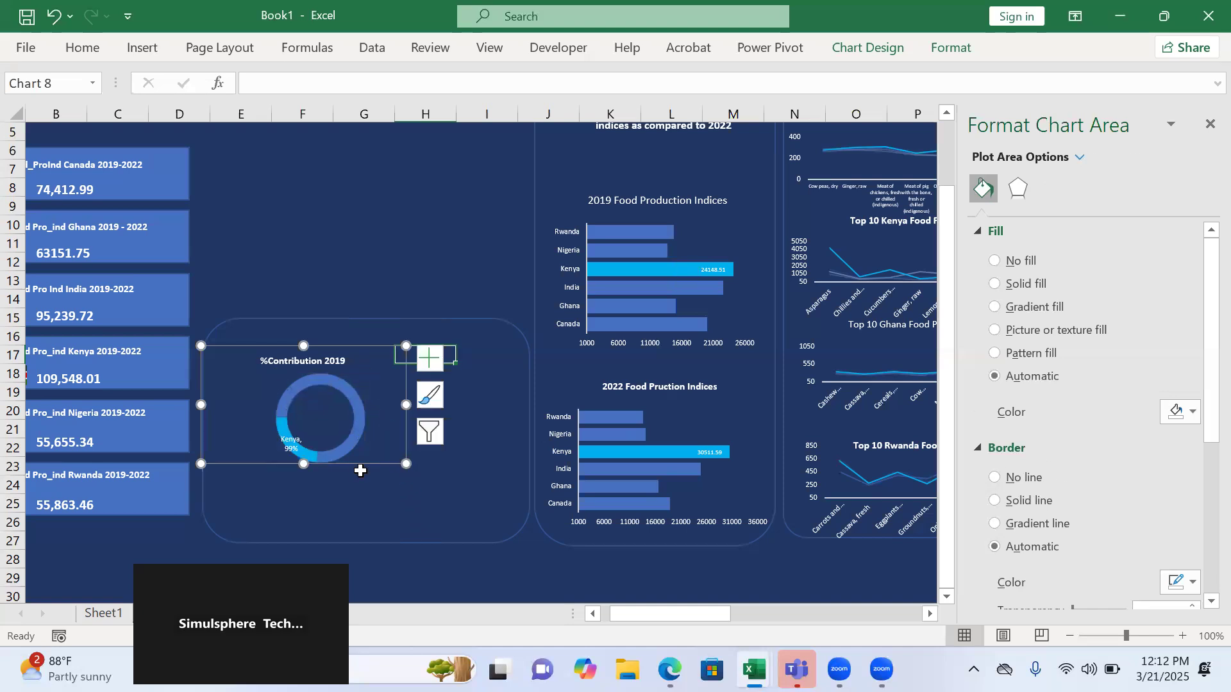
{"action": "left_click_drag", "start_coordinate": [303, 464], "coordinate": [302, 492]}
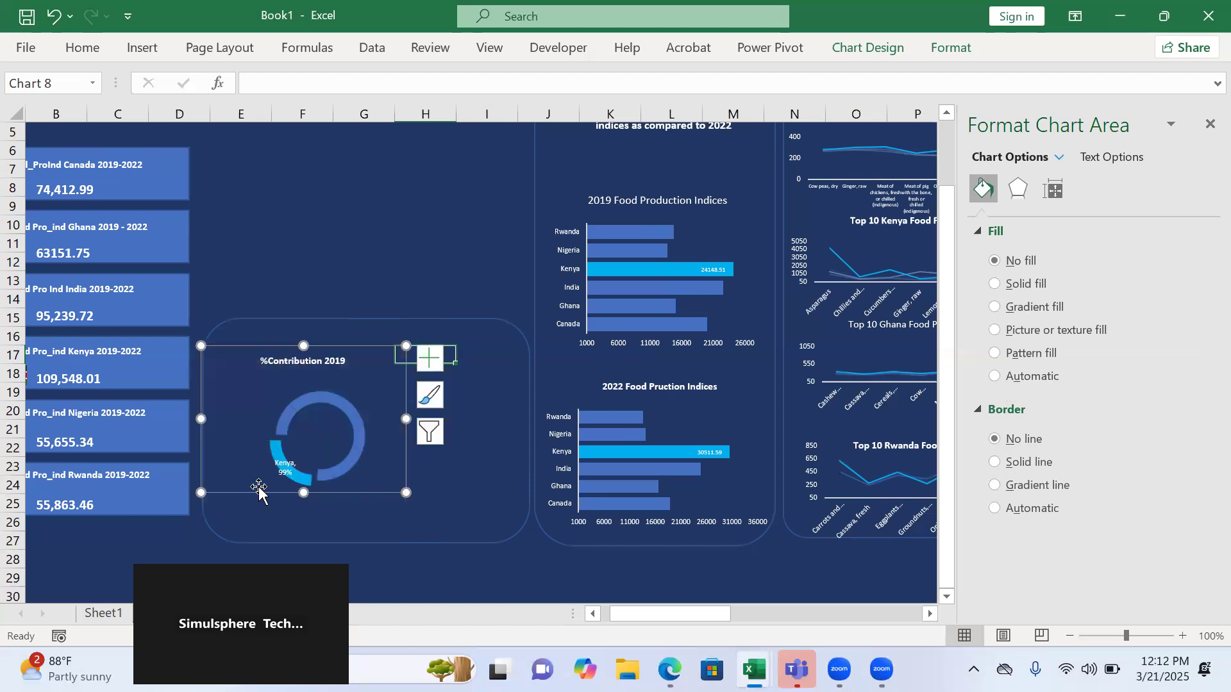
{"action": "left_click", "coordinate": [467, 502]}
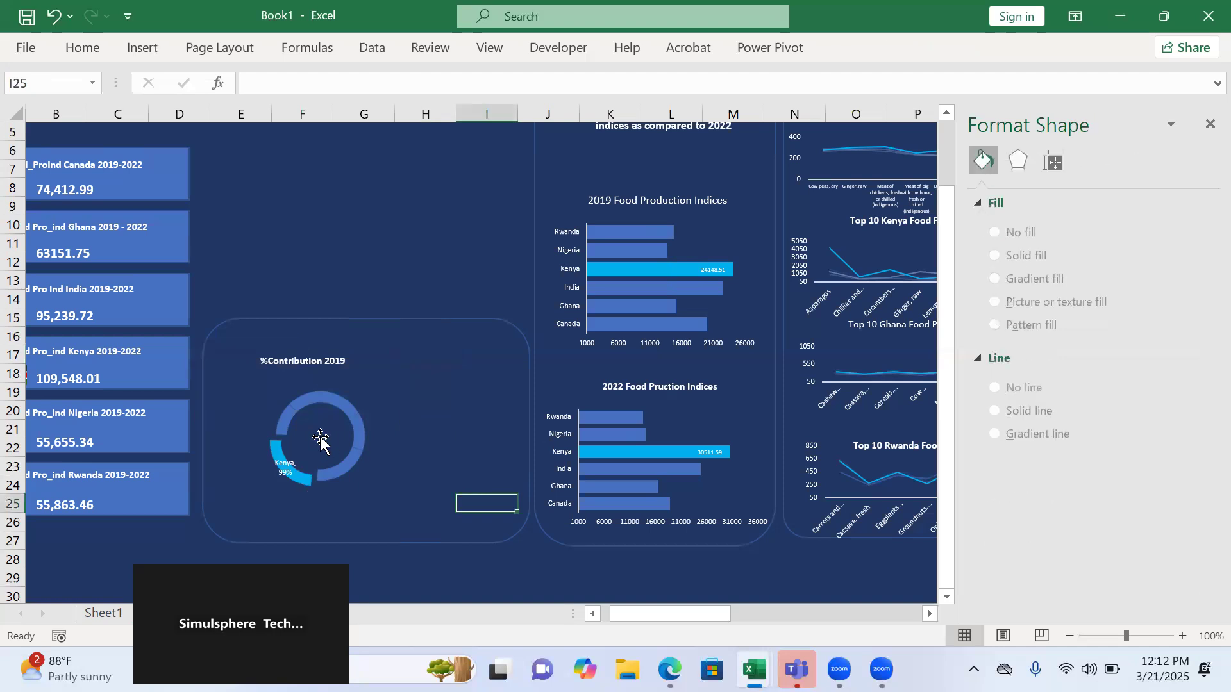
- Set the angle of the first slice of the %Contribution 2019 doughnut to 20°
{"action": "left_click", "coordinate": [321, 441]}
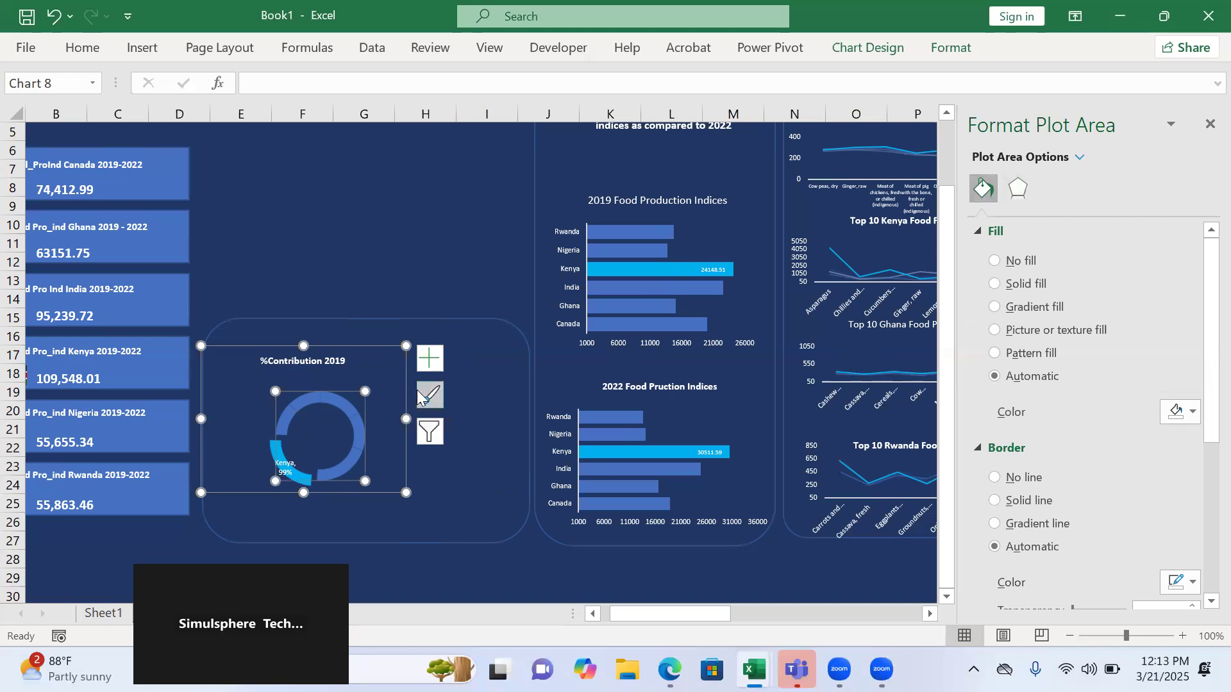
{"action": "left_click", "coordinate": [333, 402]}
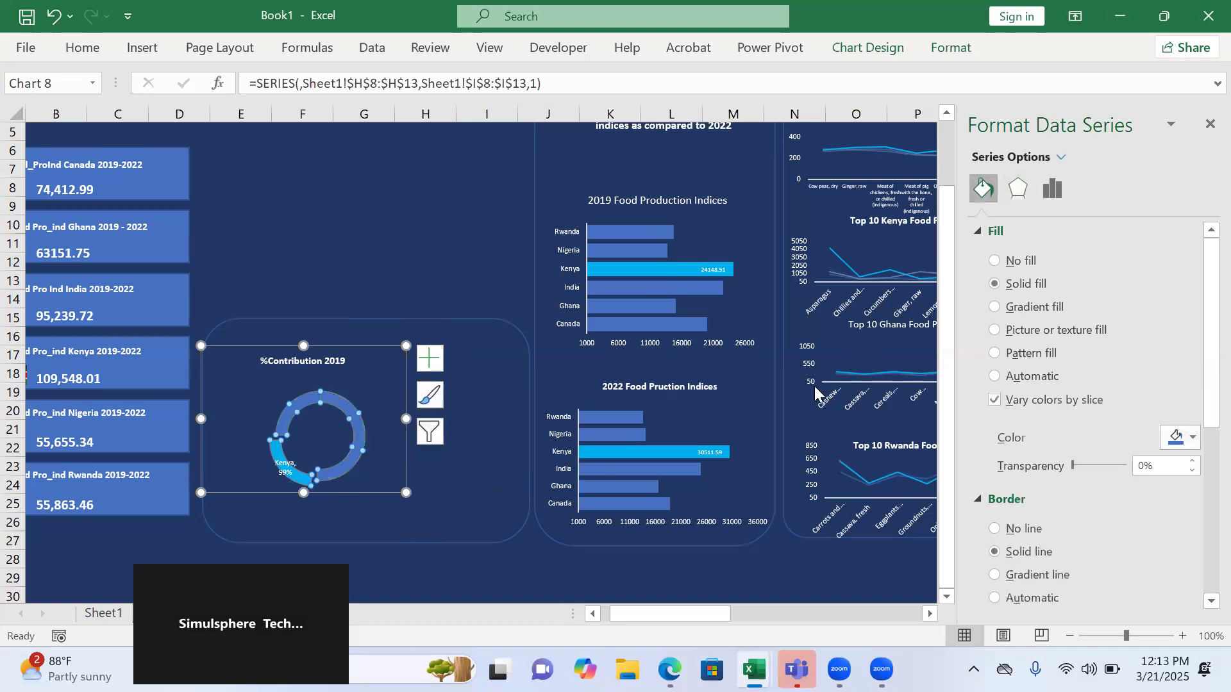
{"action": "left_click", "coordinate": [1062, 198]}
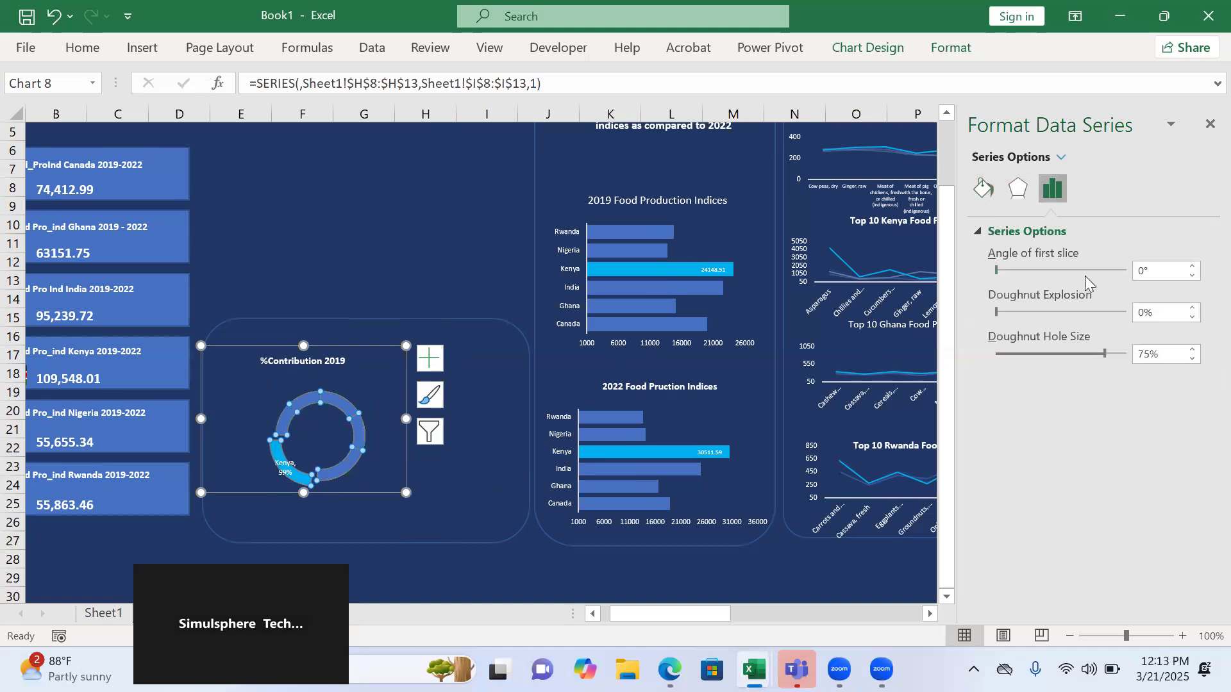
{"action": "left_click", "coordinate": [1008, 271]}
{"action": "left_click", "coordinate": [1008, 271]}
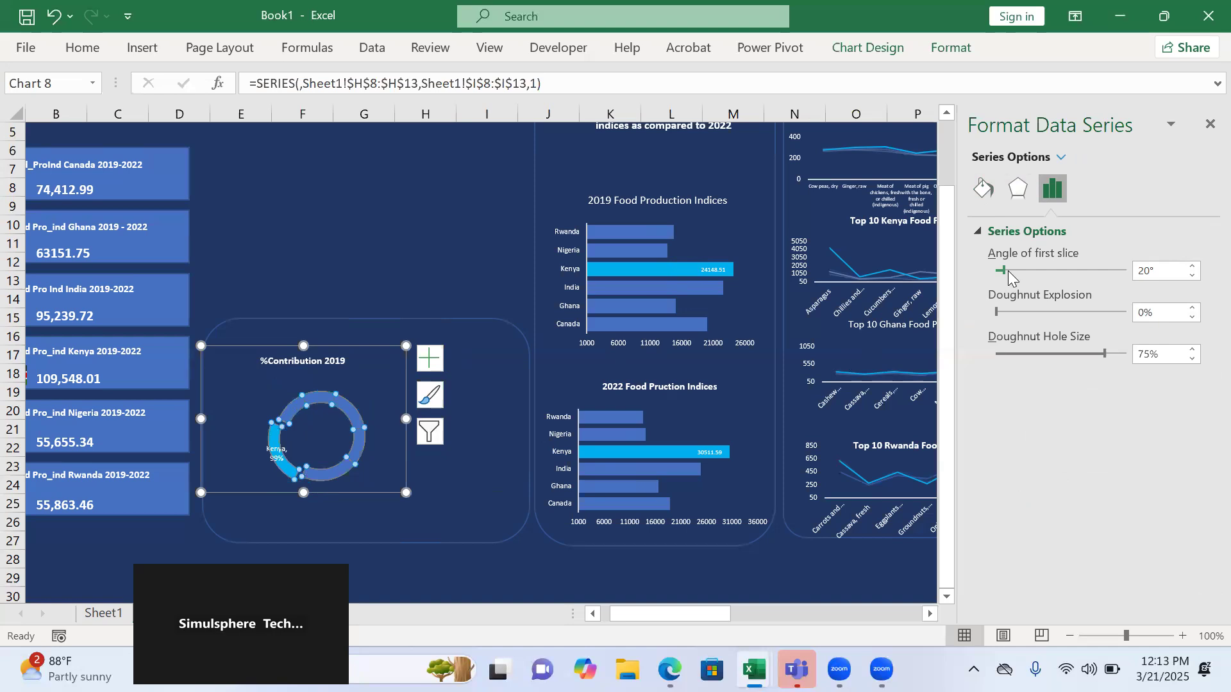
{"action": "left_click", "coordinate": [428, 519]}
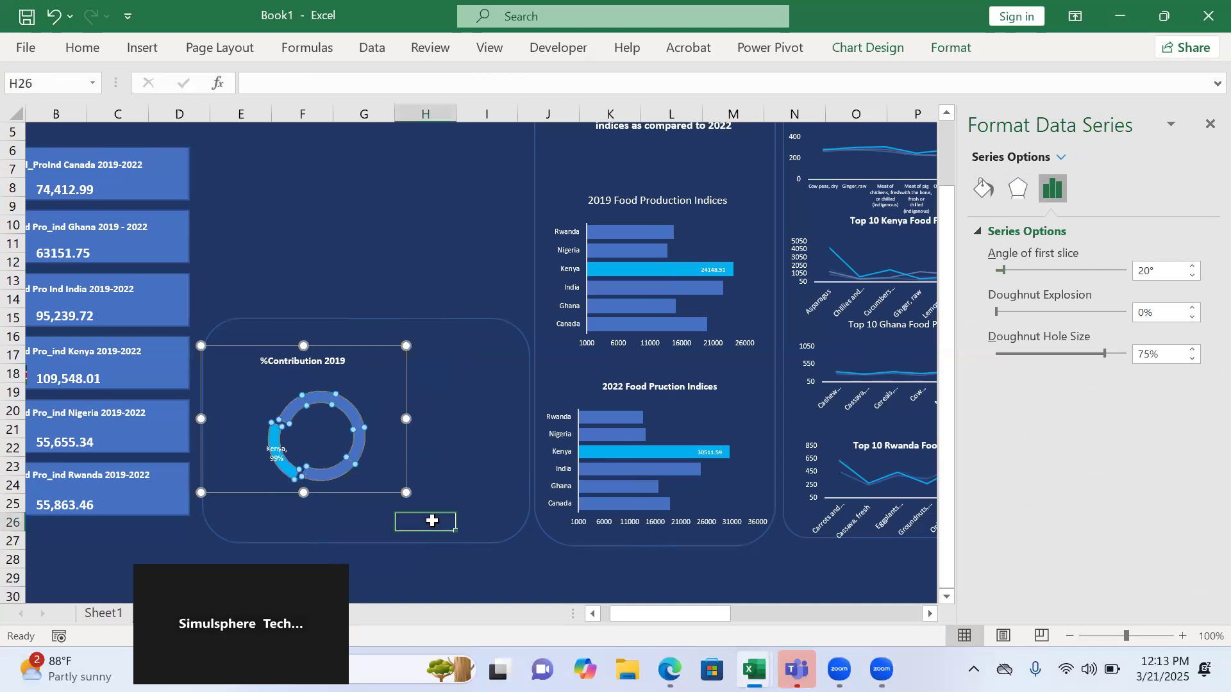
- Insert a doughnut chart on Sheet1 from the country names in H8:H13 and the 2022 percentages in L8:L13
{"action": "left_click", "coordinate": [101, 614]}
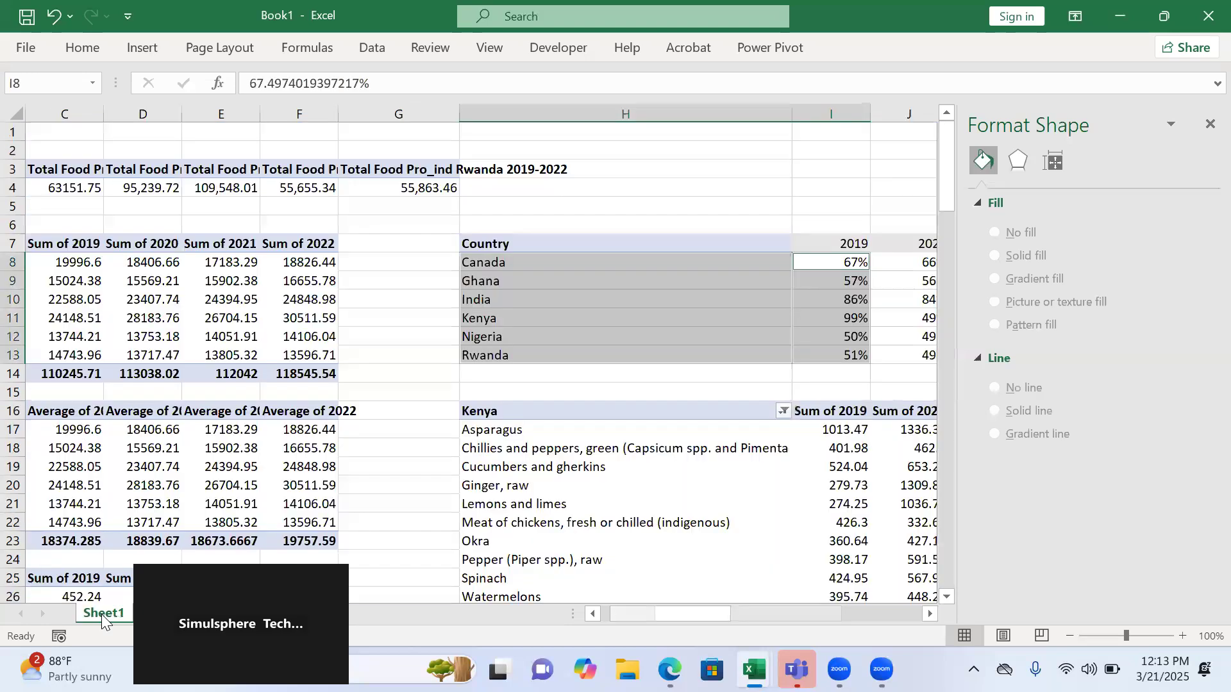
{"action": "left_click", "coordinate": [819, 311]}
{"action": "left_click", "coordinate": [1205, 124]}
{"action": "left_click_drag", "start_coordinate": [515, 269], "coordinate": [517, 353]}
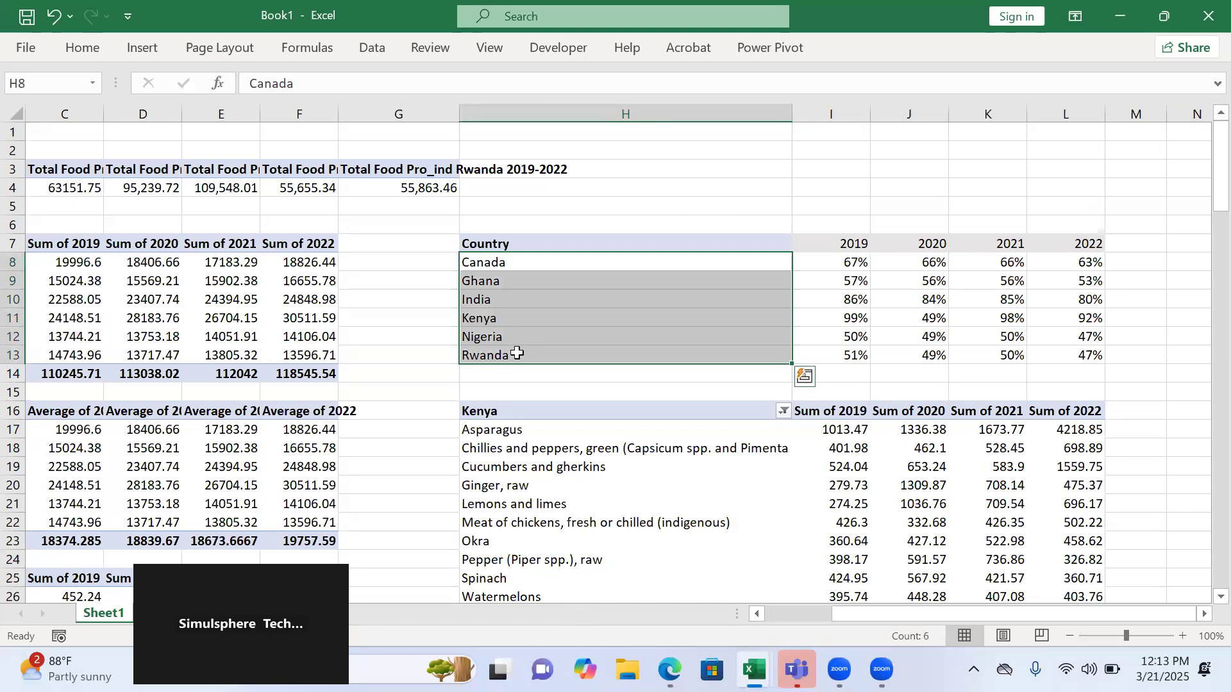
{"action": "left_click_drag", "start_coordinate": [1091, 266], "coordinate": [1096, 349]}
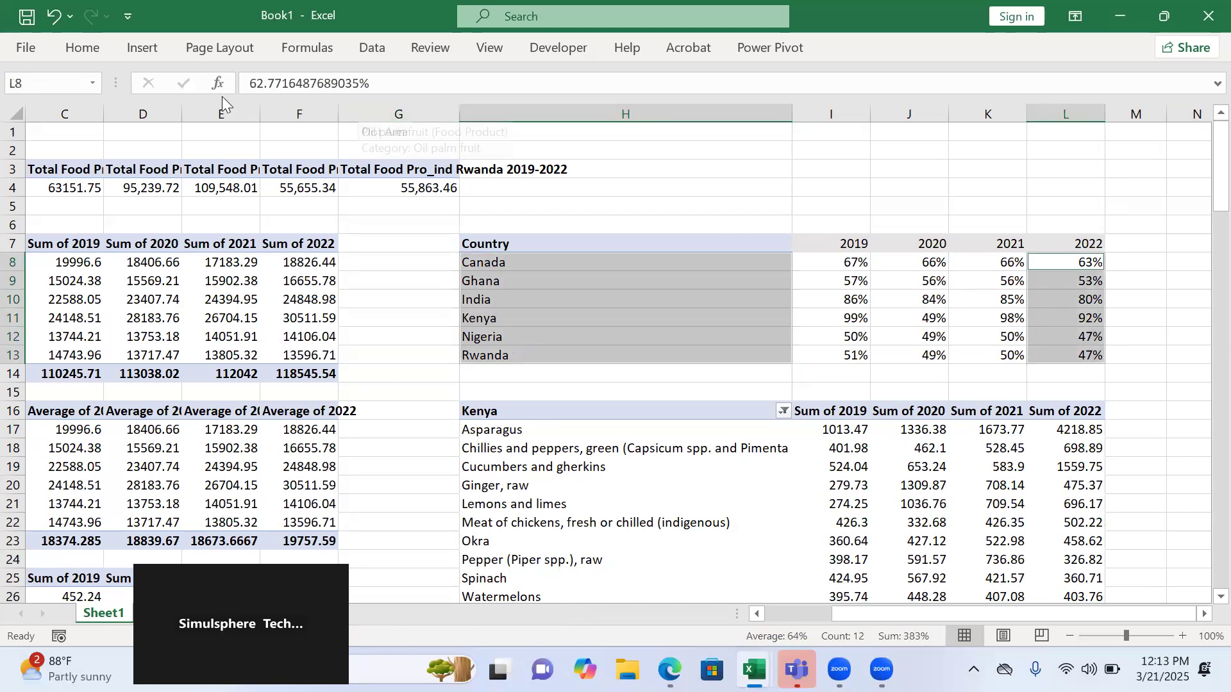
{"action": "left_click", "coordinate": [136, 55]}
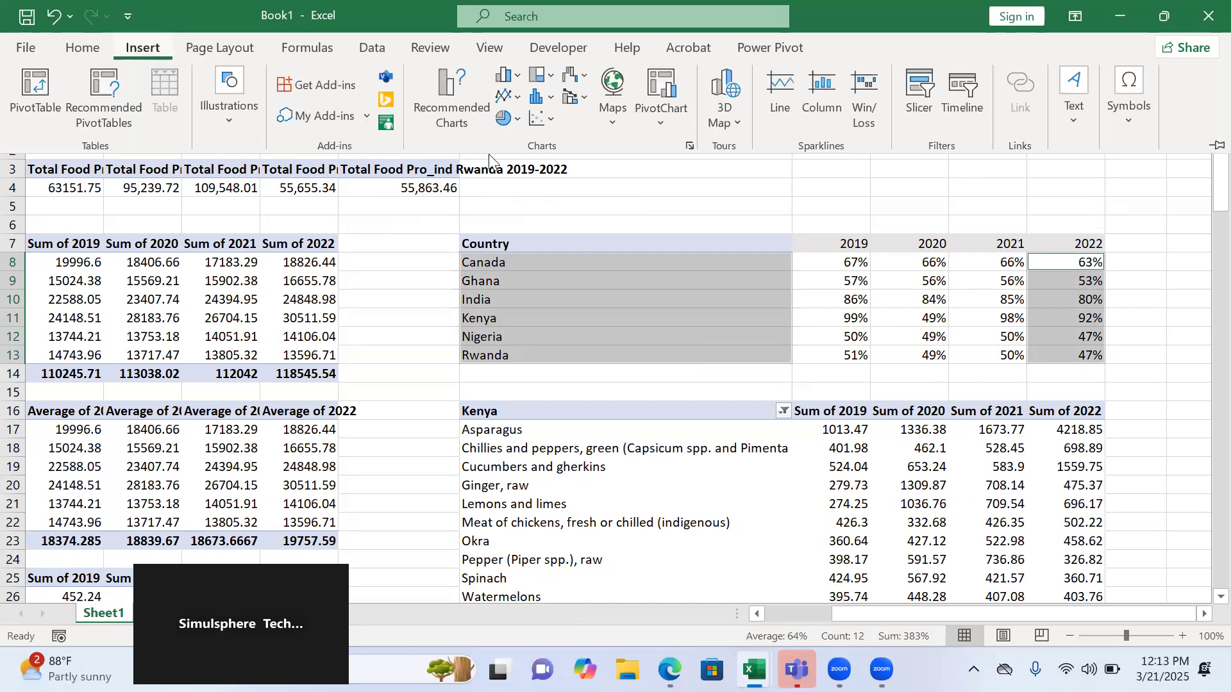
{"action": "left_click", "coordinate": [518, 122]}
{"action": "left_click", "coordinate": [534, 344]}
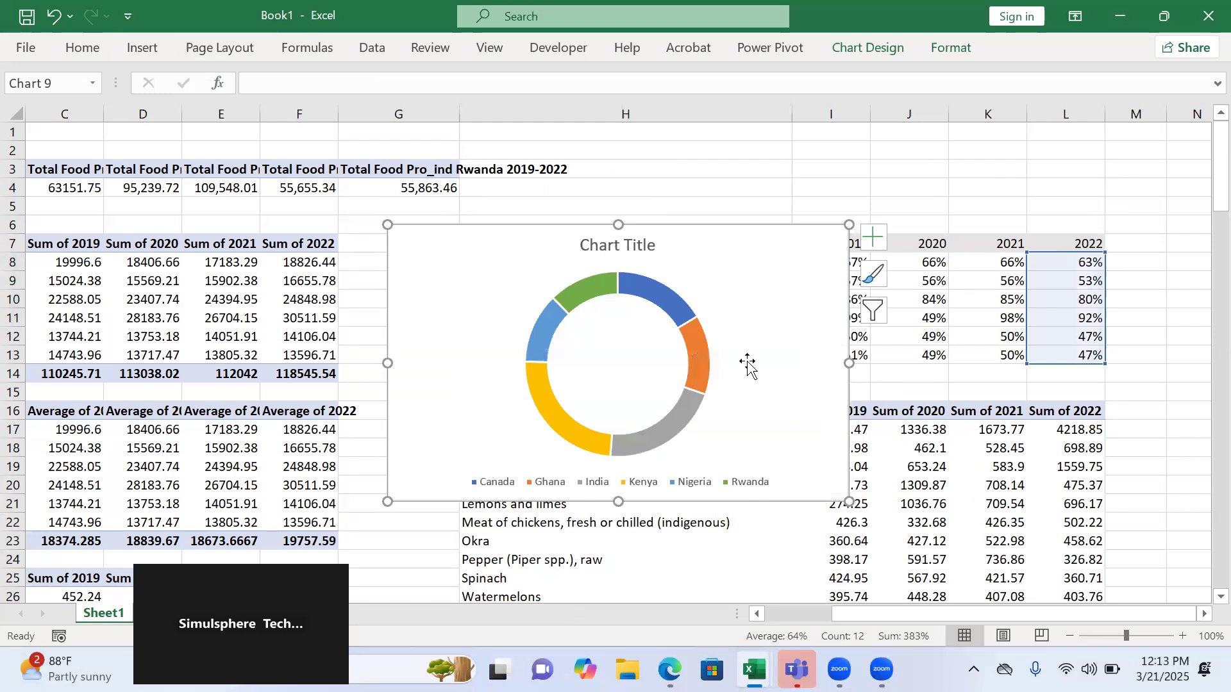
- Move the new 2022 doughnut chart to Sheet2 as an object and shift it toward the %Contribution 2019 chart
{"action": "right_click", "coordinate": [789, 413]}
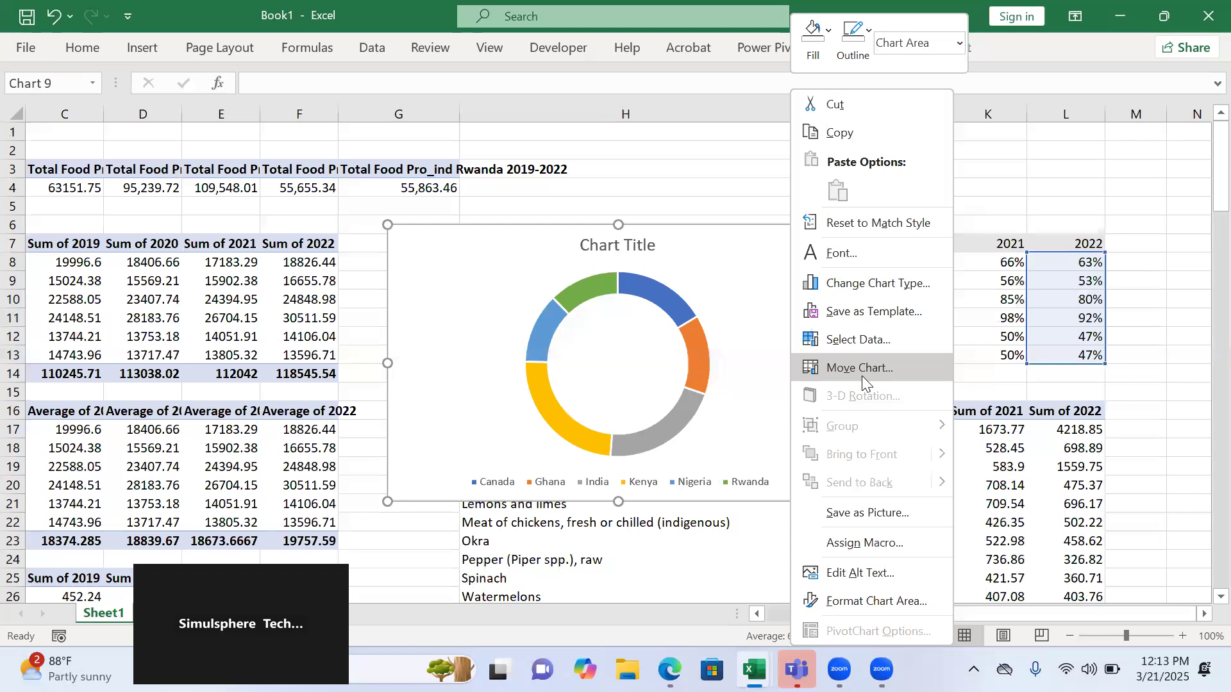
{"action": "left_click", "coordinate": [862, 376]}
{"action": "left_click", "coordinate": [867, 392]}
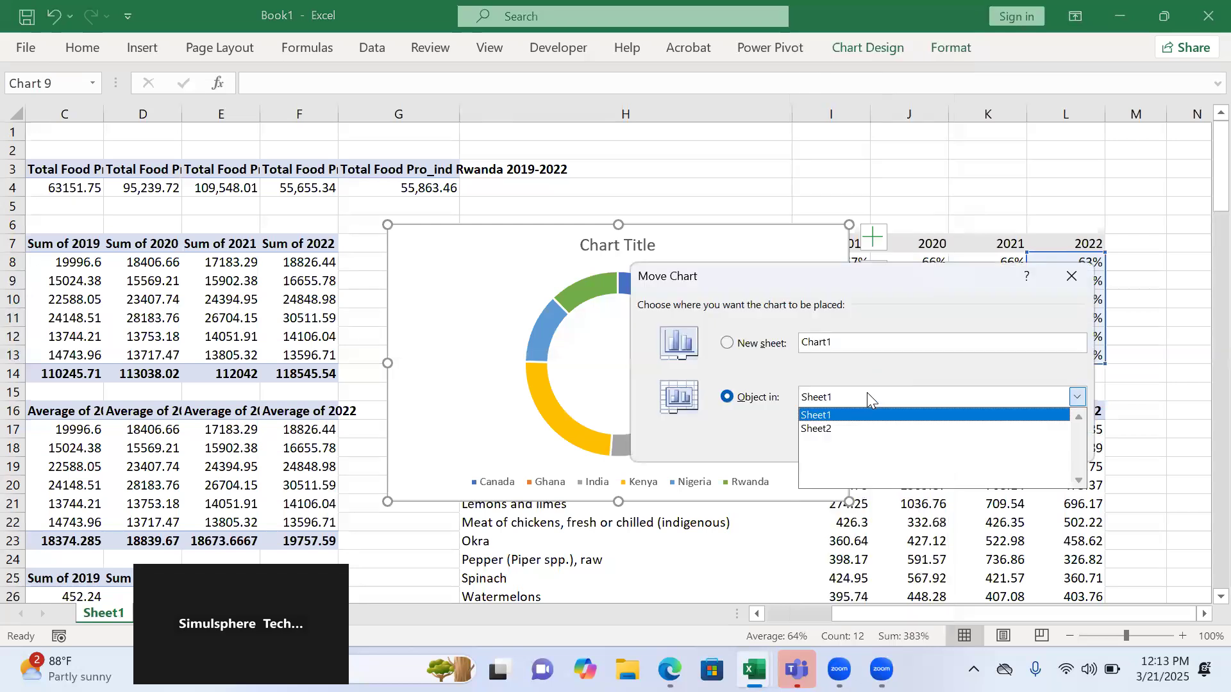
{"action": "left_click", "coordinate": [858, 428]}
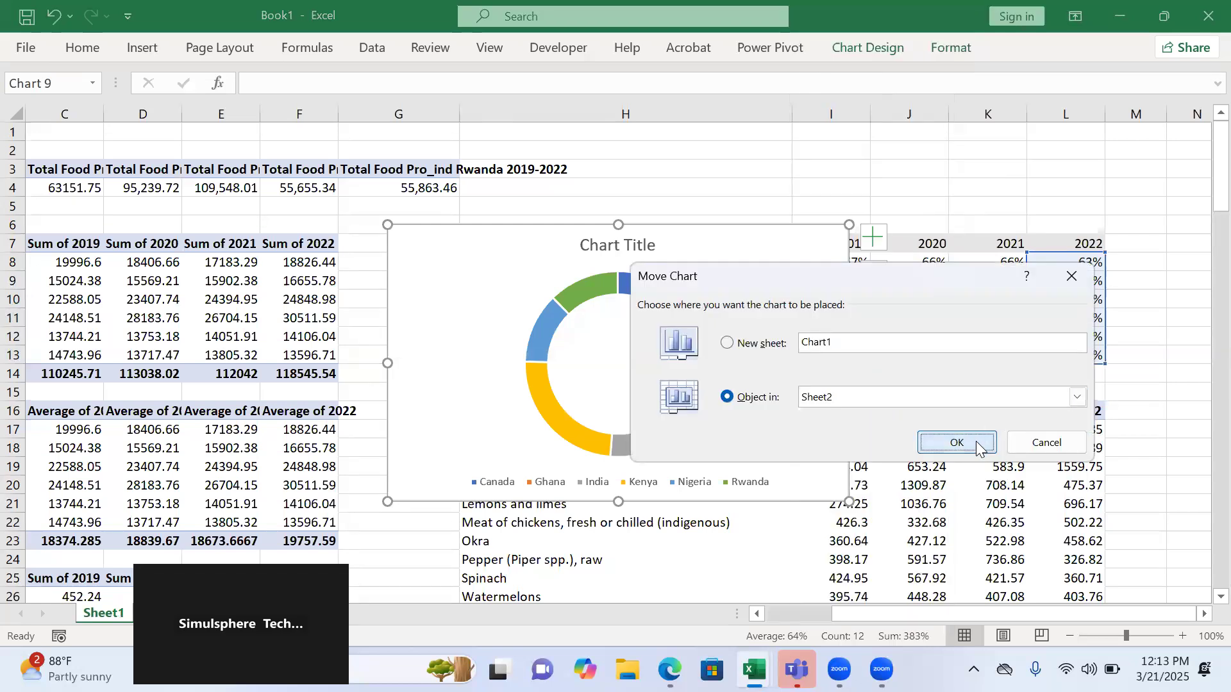
{"action": "left_click", "coordinate": [976, 441]}
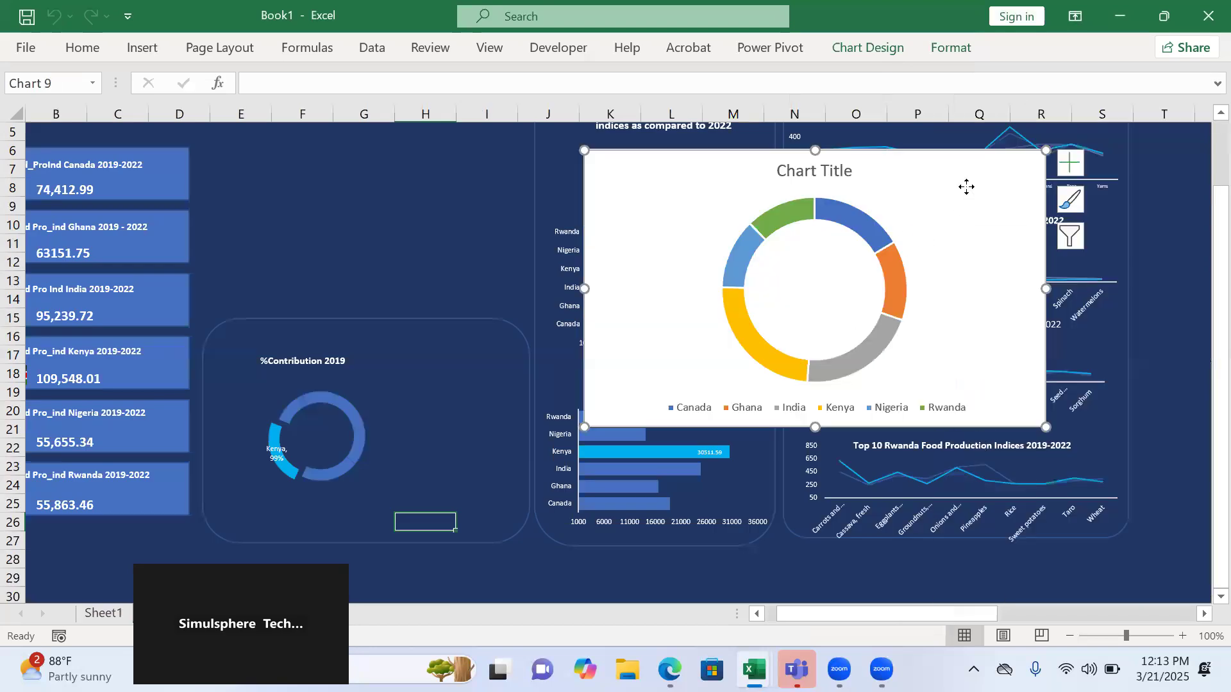
{"action": "left_click_drag", "start_coordinate": [884, 225], "coordinate": [836, 226]}
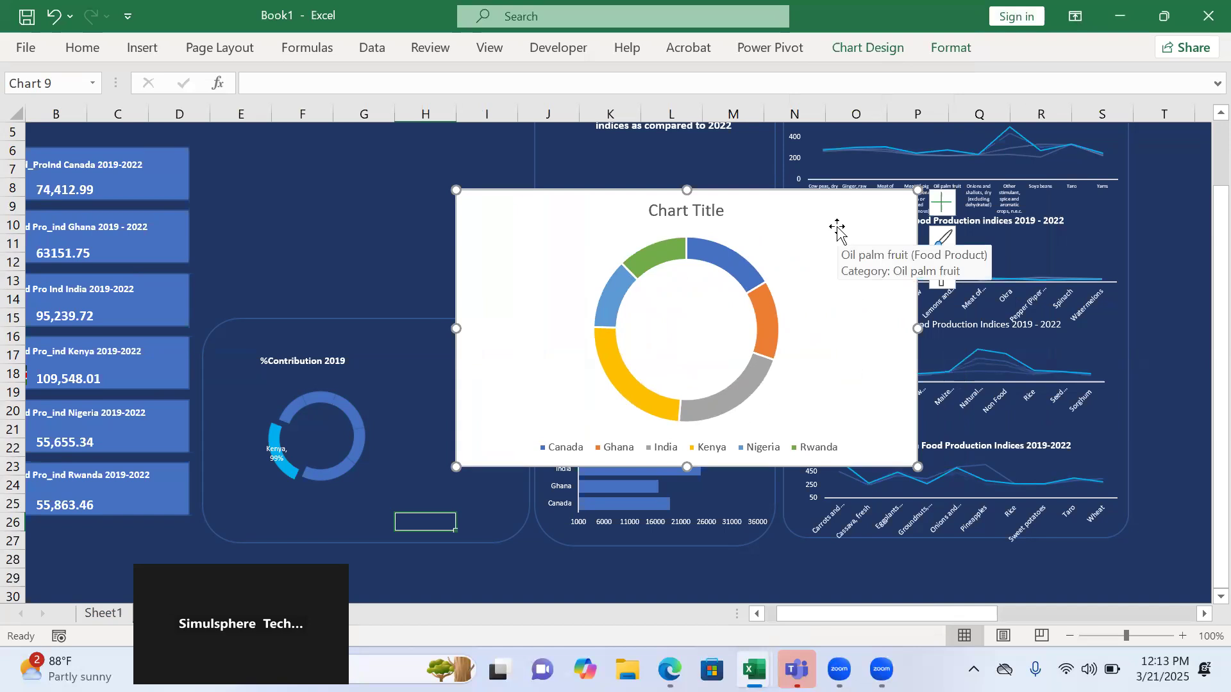
- Add data labels showing category name and value to the new 2022 doughnut chart
{"action": "left_click", "coordinate": [941, 202]}
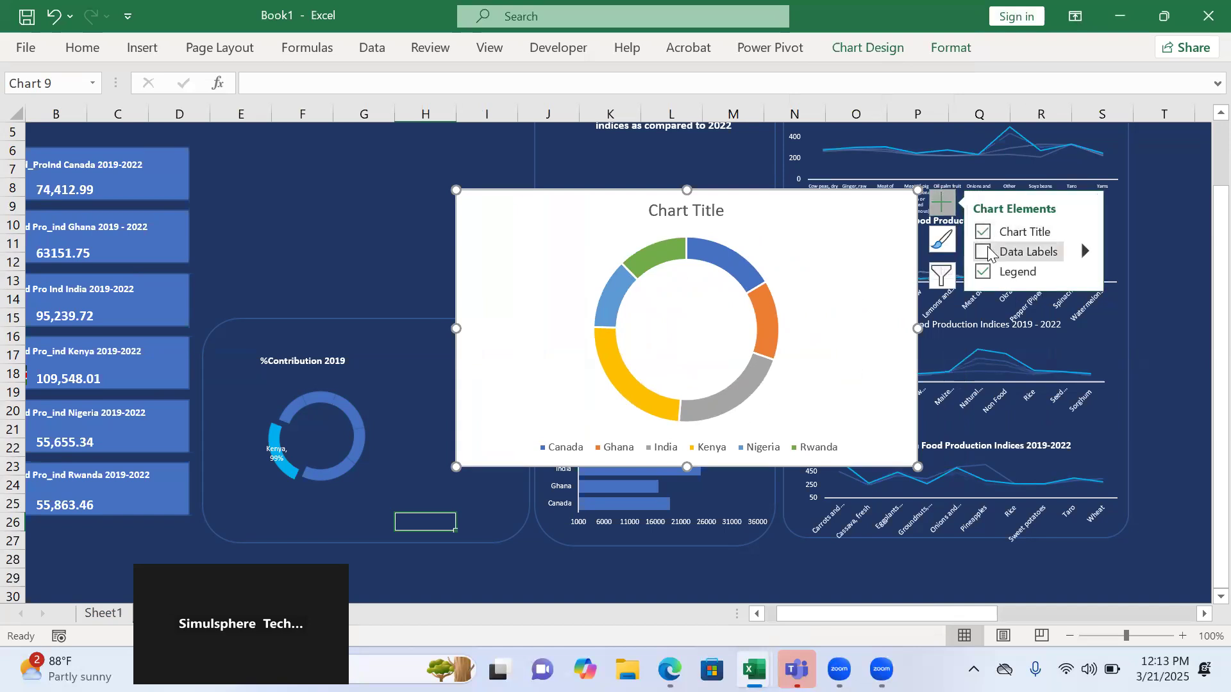
{"action": "left_click", "coordinate": [1005, 252]}
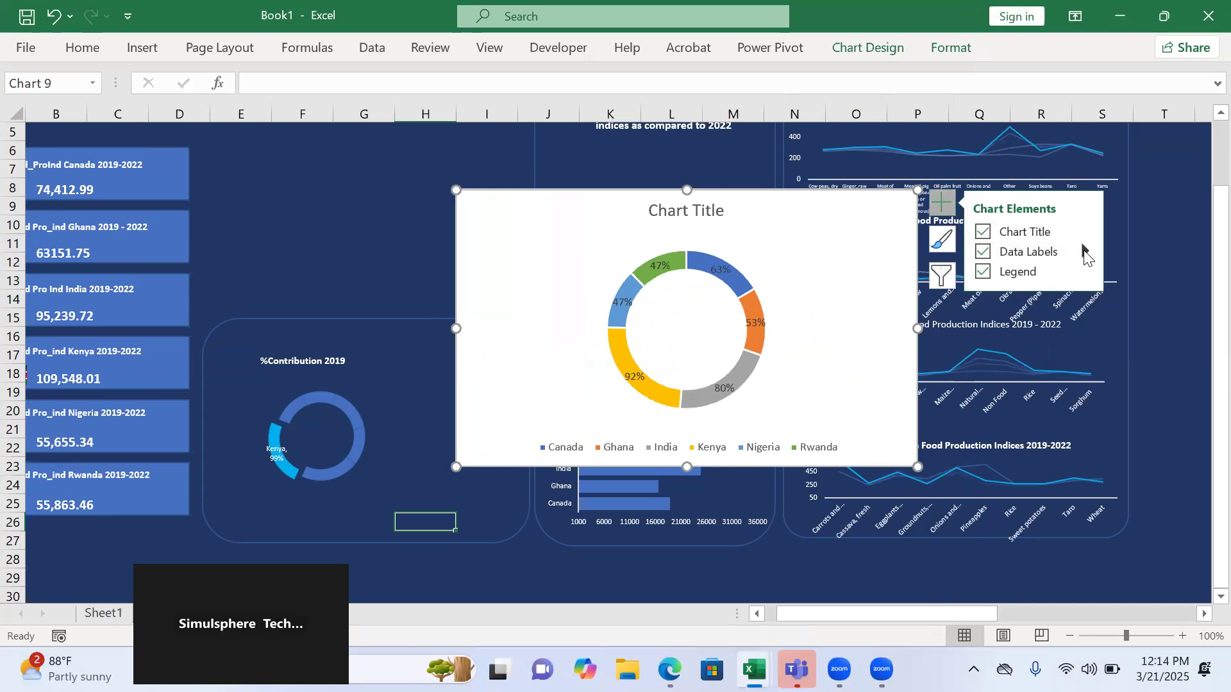
{"action": "left_click", "coordinate": [1083, 252]}
{"action": "left_click", "coordinate": [1128, 311]}
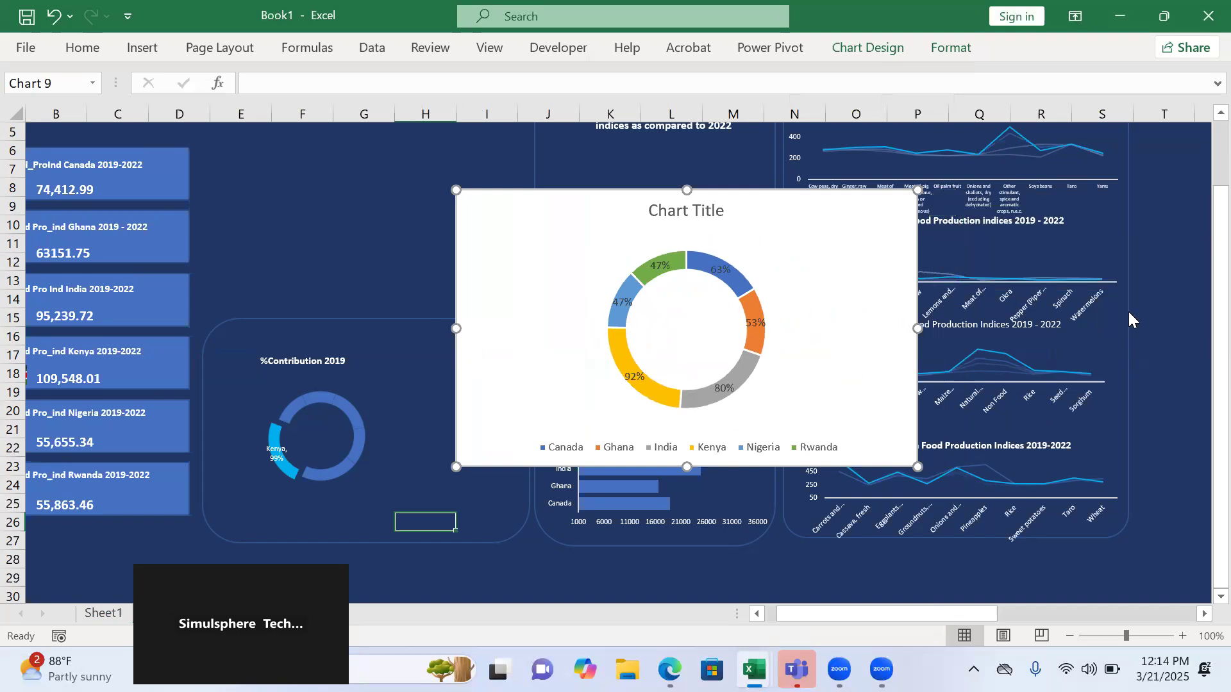
{"action": "left_click", "coordinate": [1005, 327]}
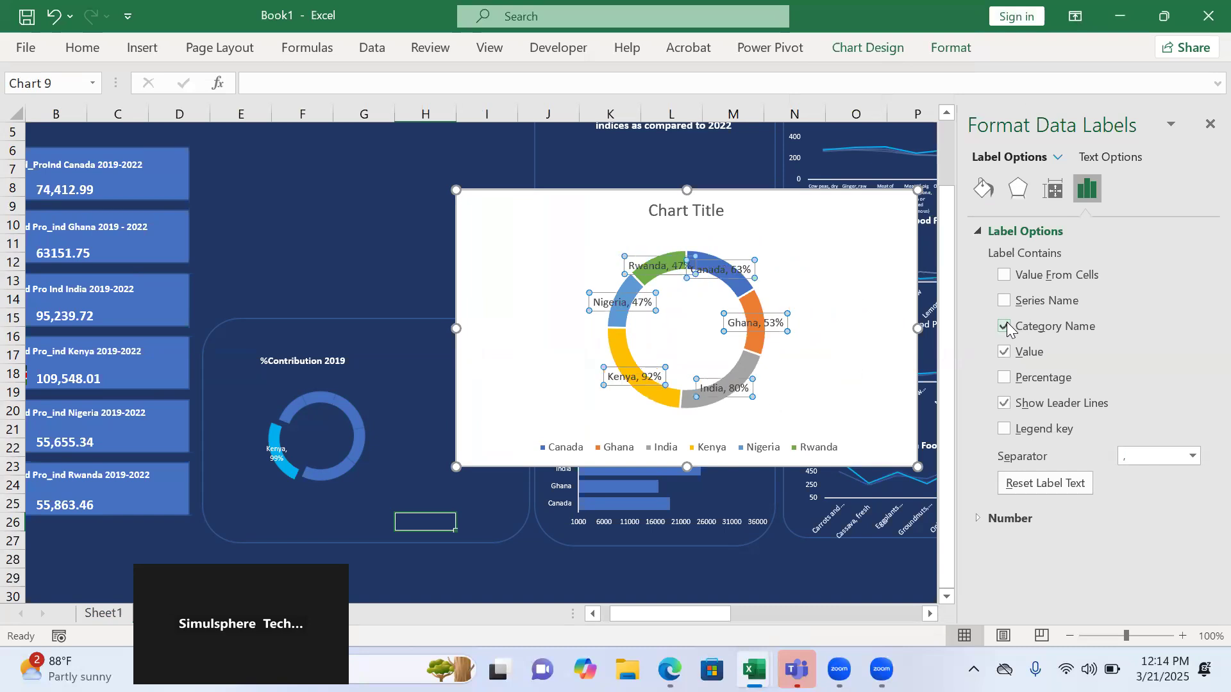
- Delete only the Nigeria data label from the new 2022 doughnut chart
{"action": "left_click", "coordinate": [810, 372]}
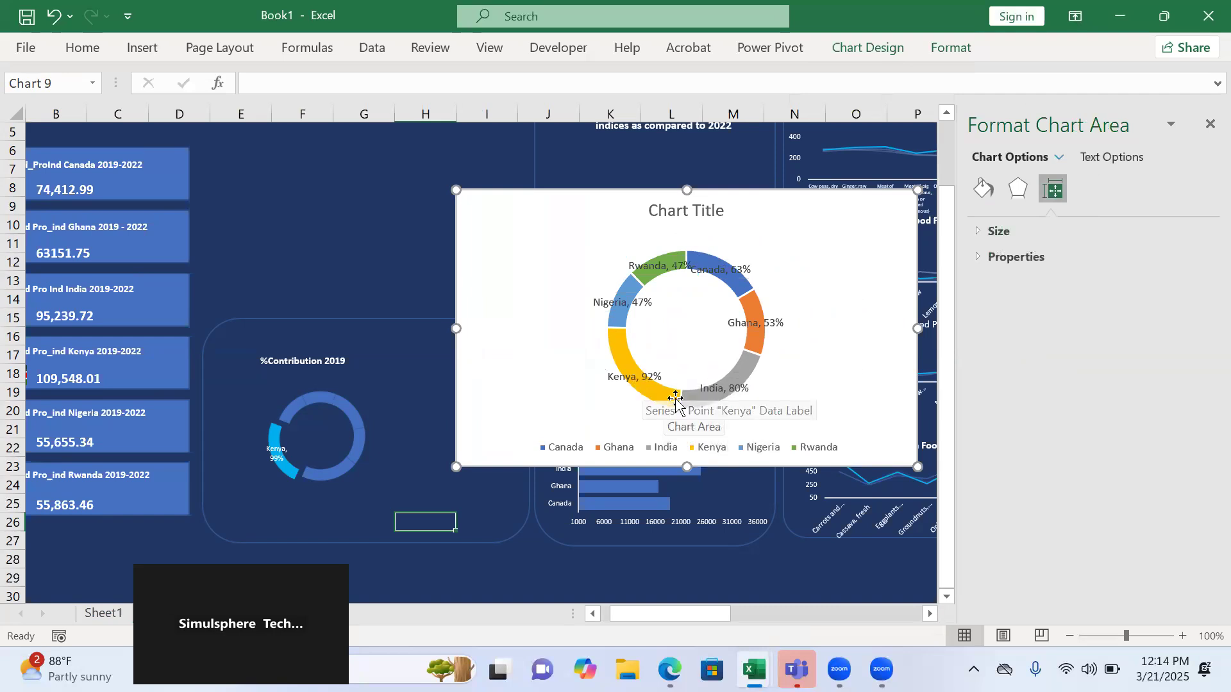
{"action": "left_click", "coordinate": [745, 390]}
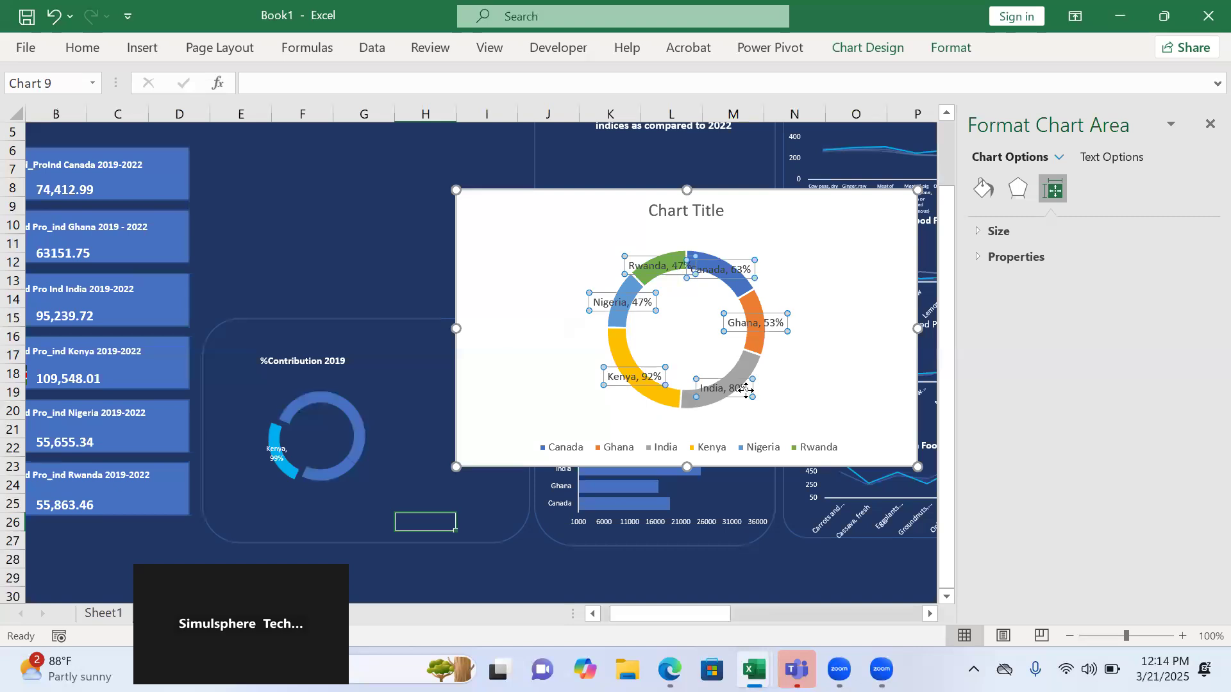
{"action": "left_click", "coordinate": [831, 351]}
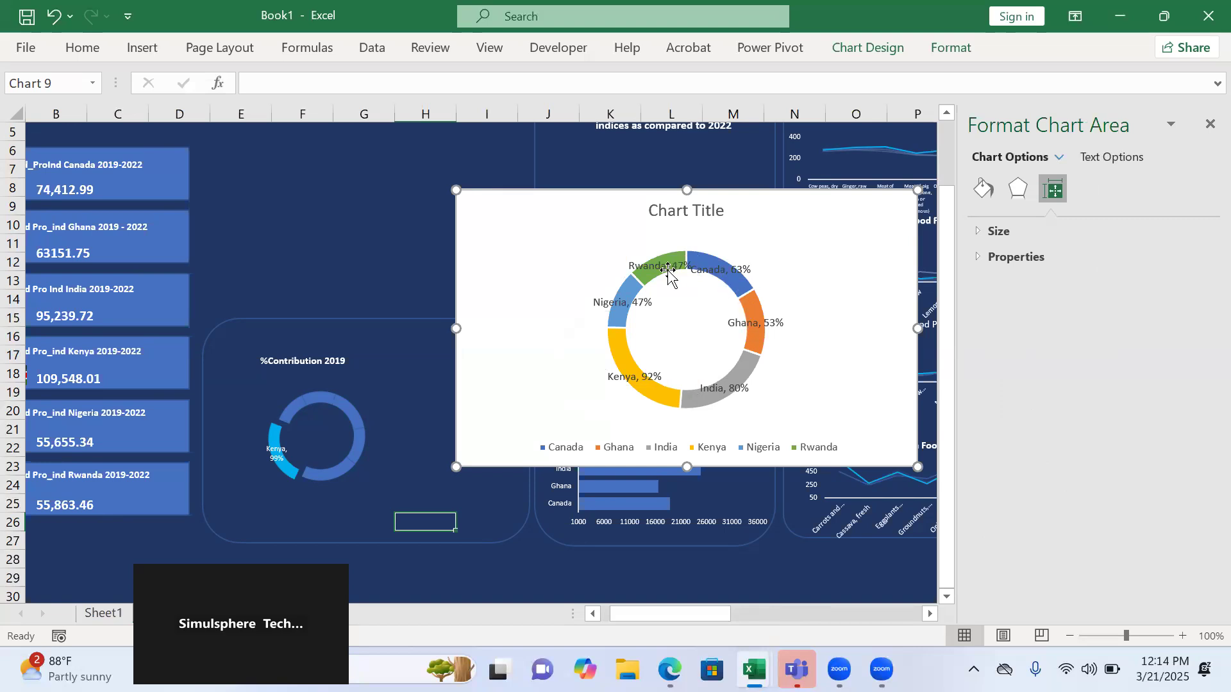
{"action": "left_click", "coordinate": [640, 295]}
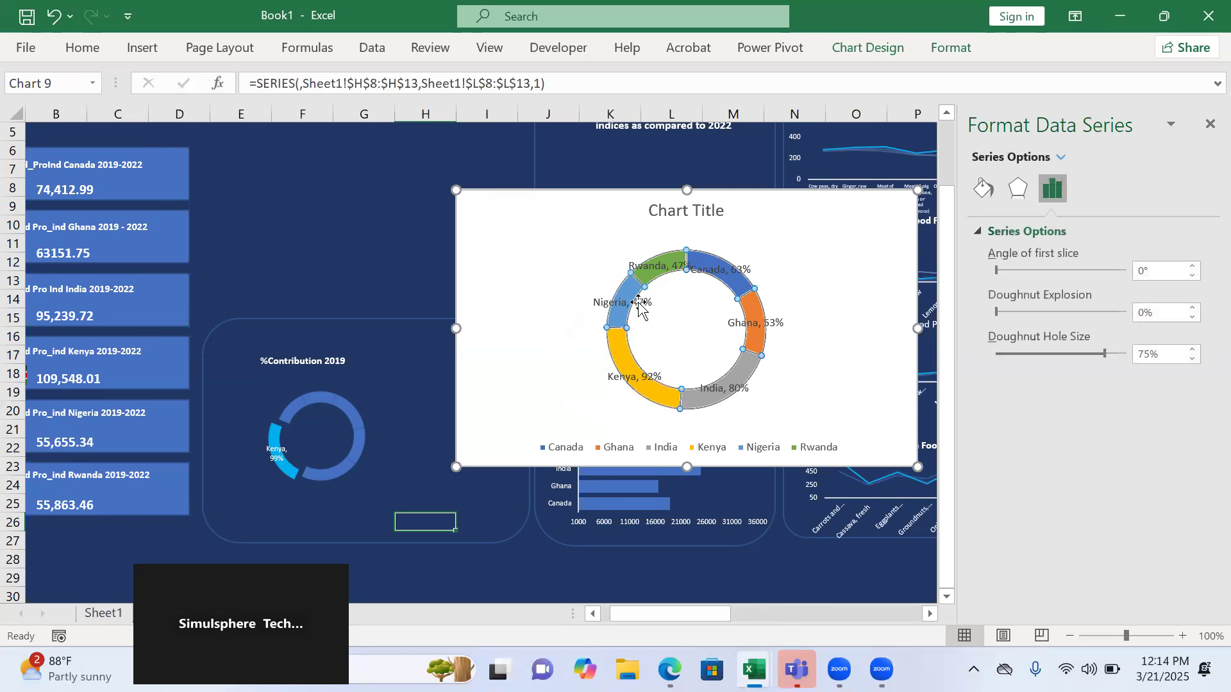
{"action": "left_click", "coordinate": [639, 303]}
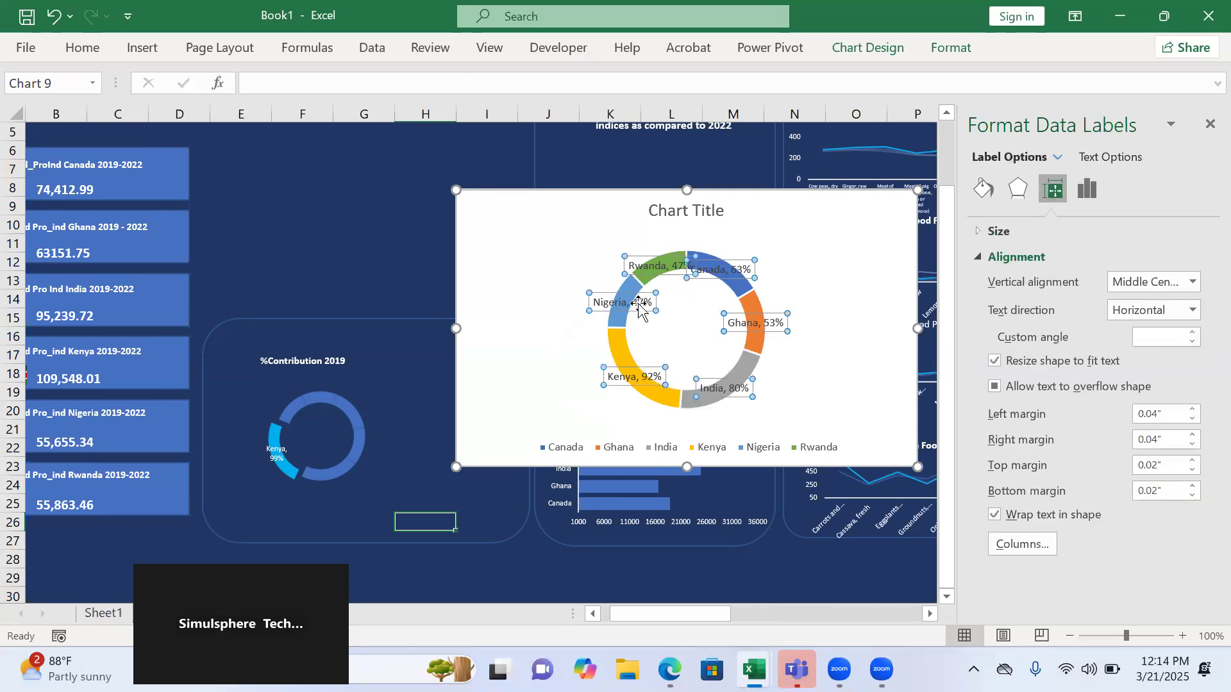
{"action": "left_click", "coordinate": [639, 306]}
{"action": "key", "text": "Delete"}
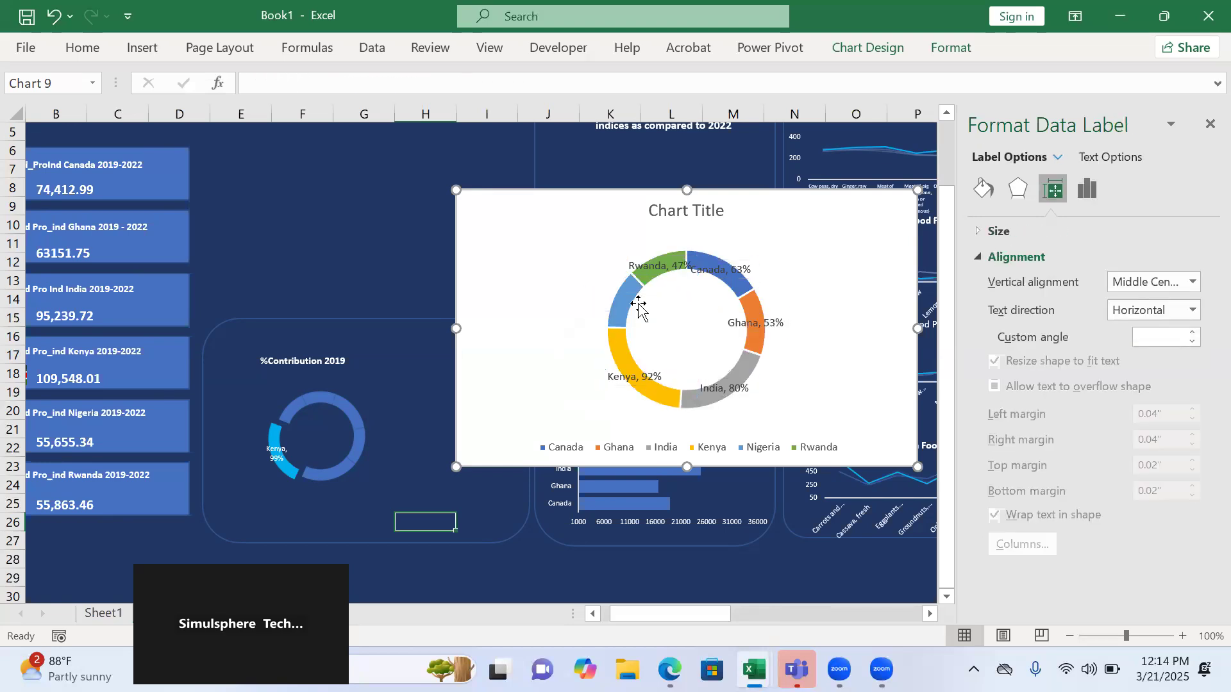
- Delete the Rwanda, Canada, Ghana and India data labels and the legend from the new 2022 doughnut chart
{"action": "left_click", "coordinate": [657, 267]}
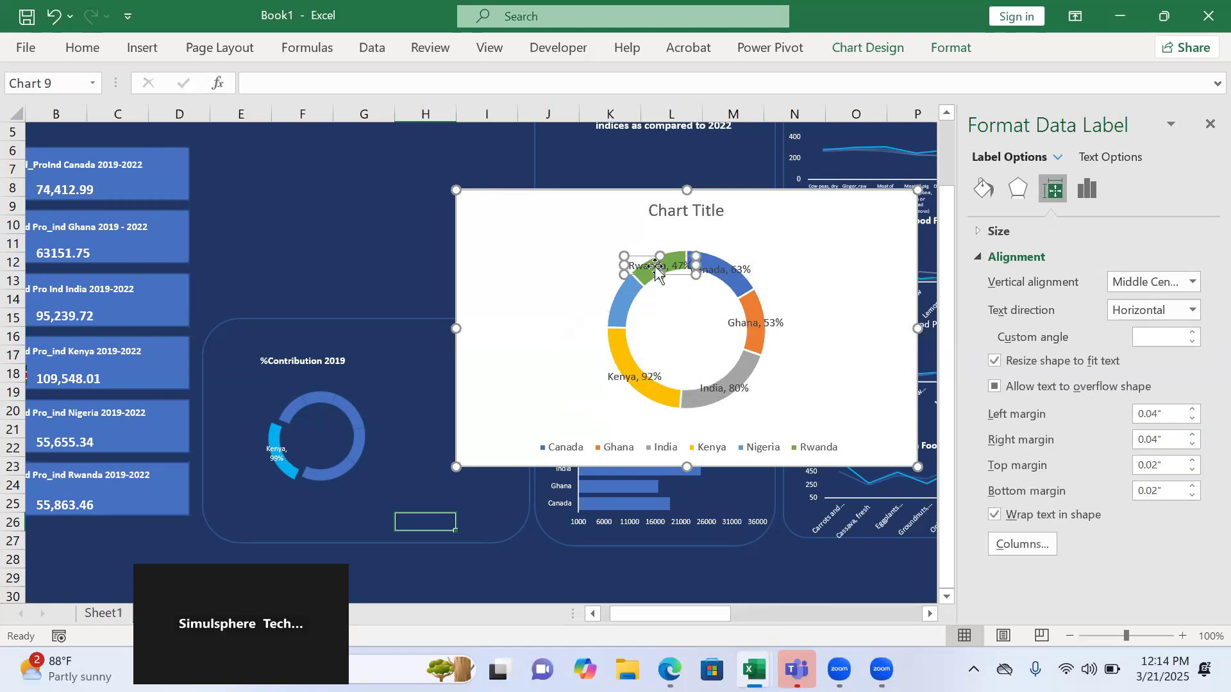
{"action": "key", "text": "Delete"}
{"action": "left_click", "coordinate": [741, 268]}
{"action": "key", "text": "Delete"}
{"action": "left_click", "coordinate": [767, 321]}
{"action": "key", "text": "Delete"}
{"action": "left_click", "coordinate": [735, 385]}
{"action": "key", "text": "Delete"}
{"action": "left_click", "coordinate": [813, 365]}
{"action": "left_click", "coordinate": [821, 446]}
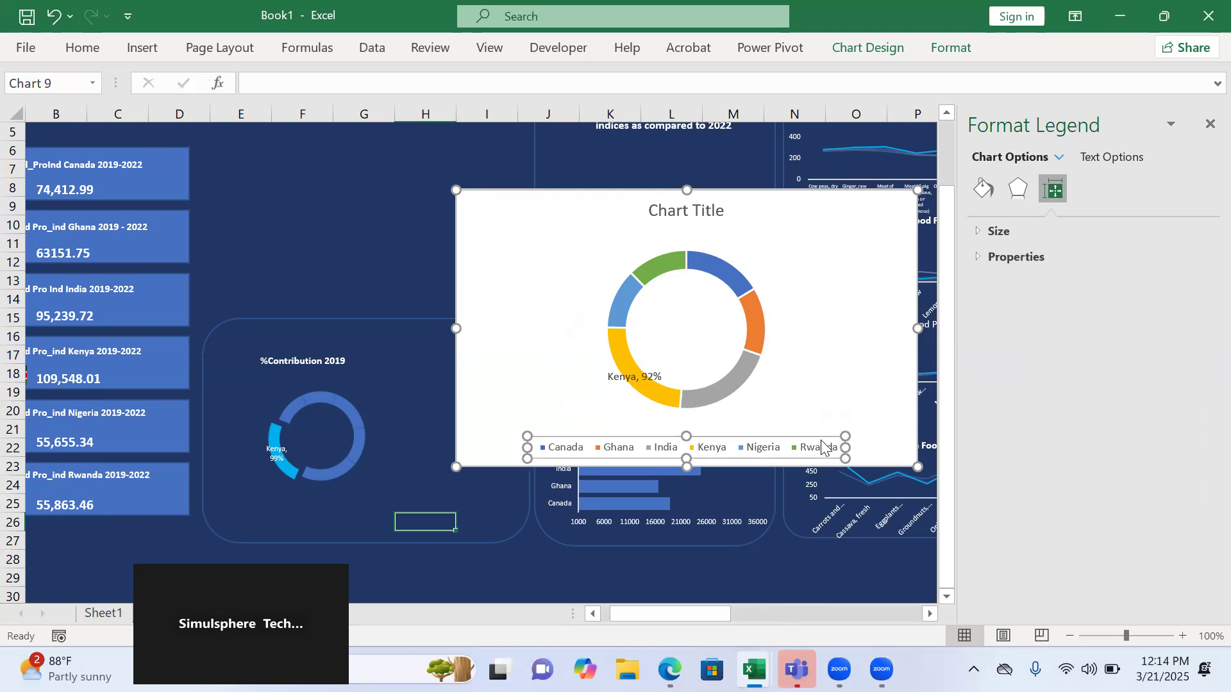
{"action": "key", "text": "Delete"}
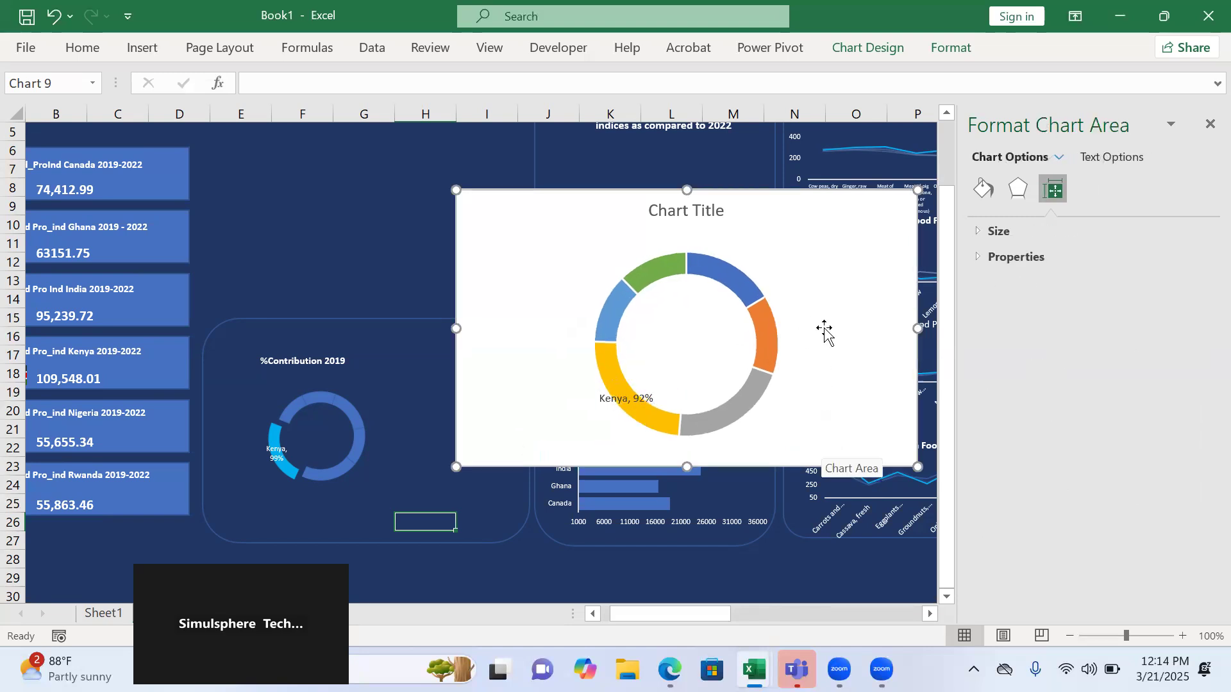
- Replace the new doughnut chart's title with "%Contribution 2022"
{"action": "left_click", "coordinate": [686, 209]}
{"action": "left_click_drag", "start_coordinate": [722, 209], "coordinate": [667, 210]}
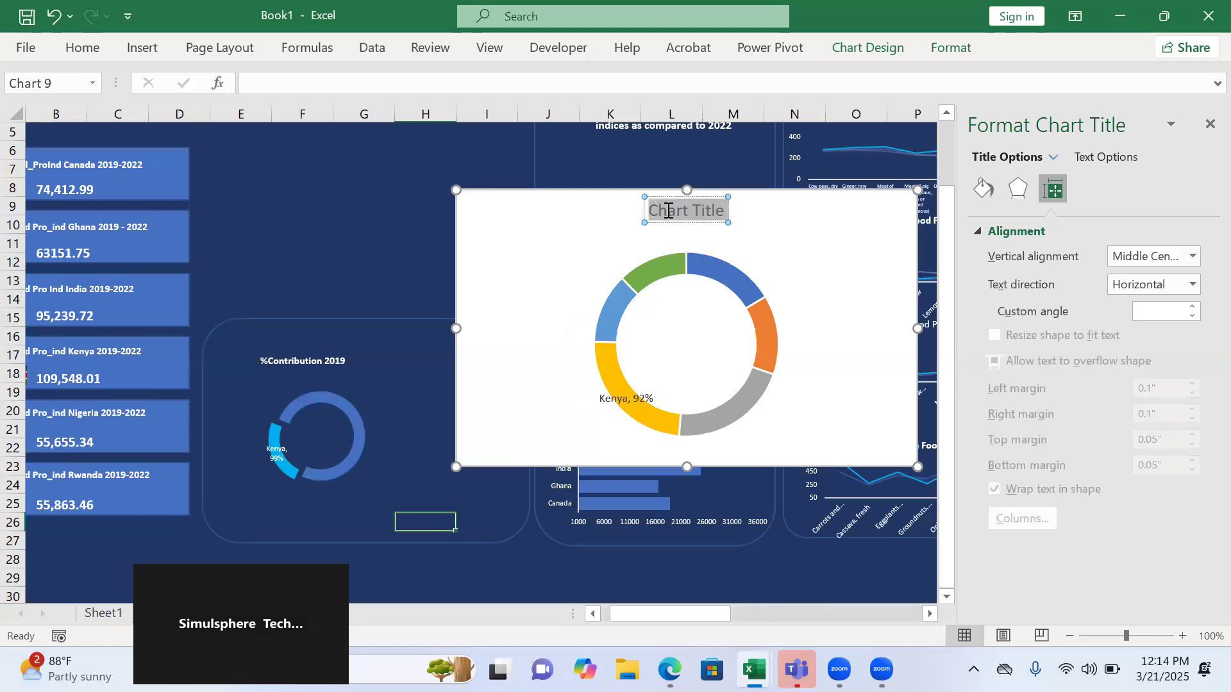
{"action": "type", "text": "%"}
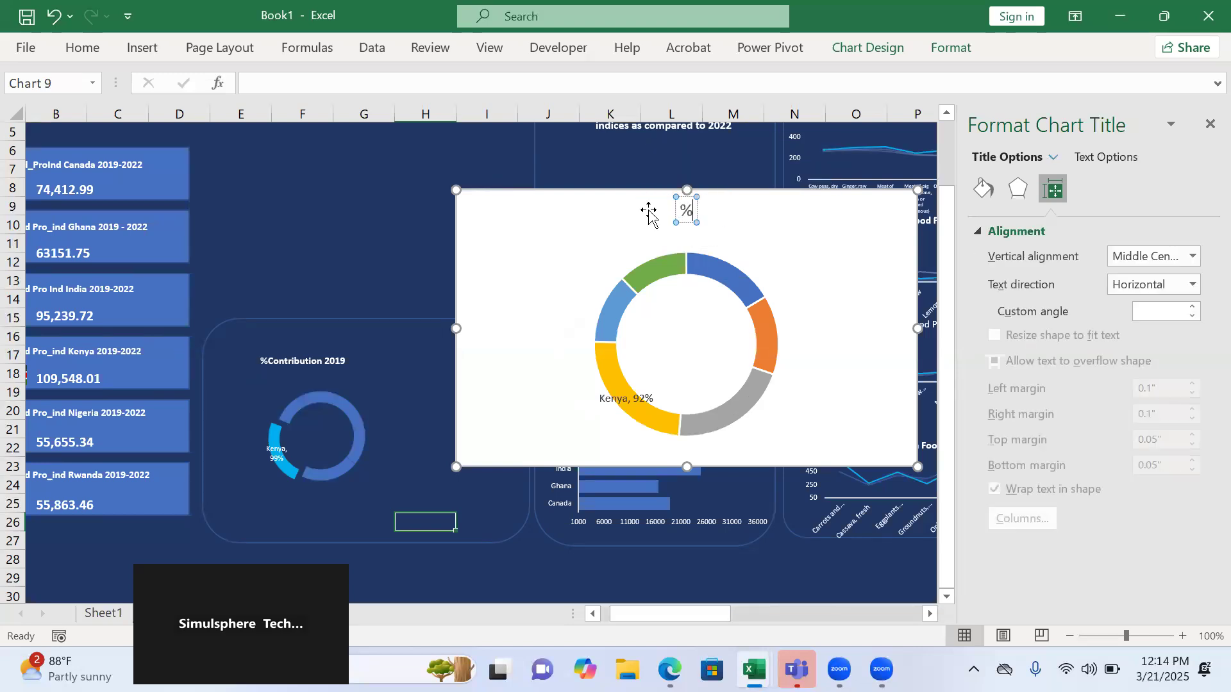
{"action": "type", "text": "Contr"}
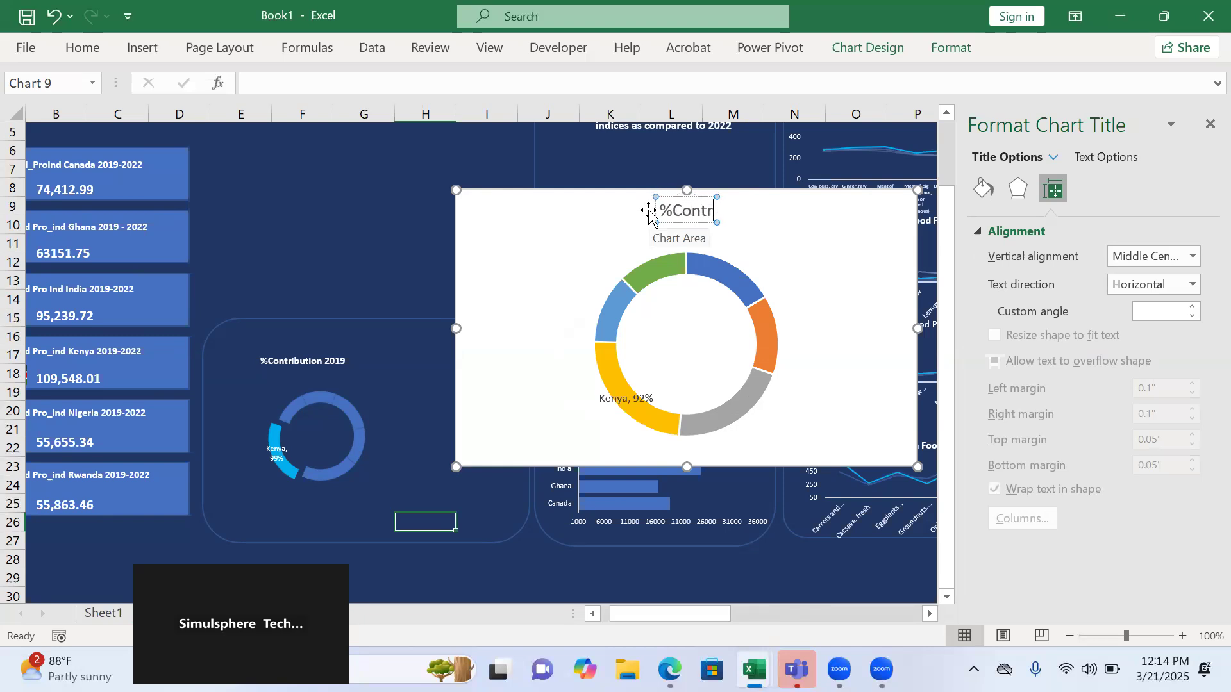
{"action": "type", "text": "ibution 2022"}
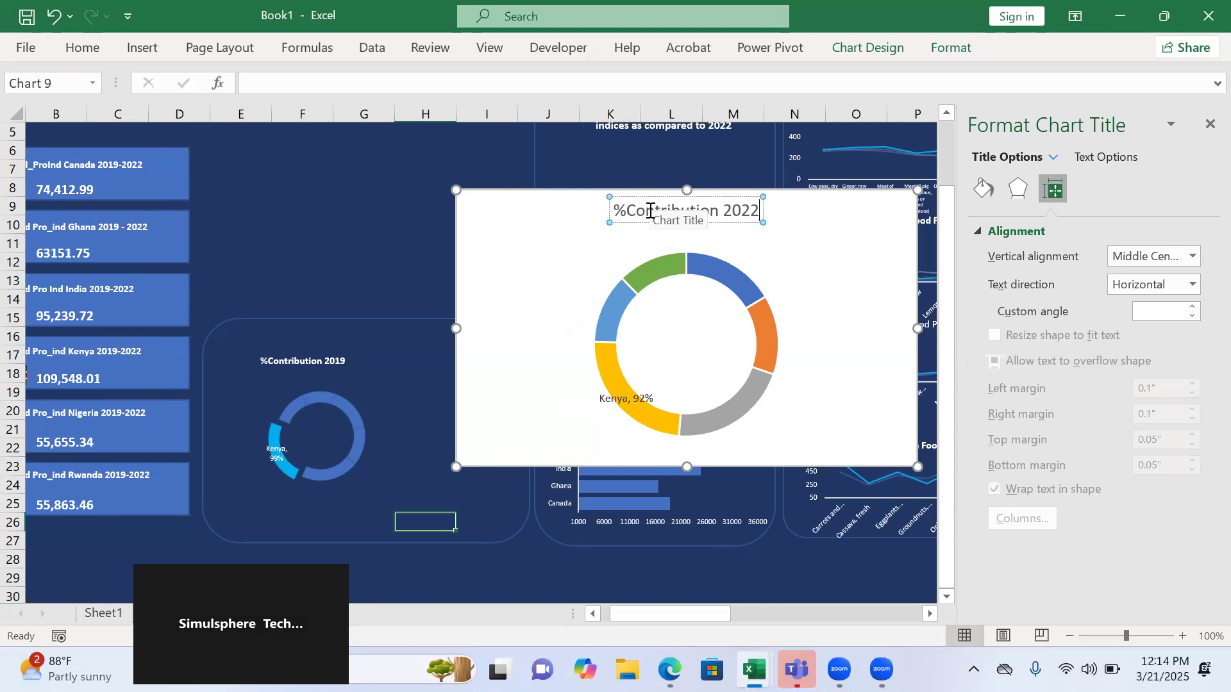
{"action": "left_click", "coordinate": [876, 352]}
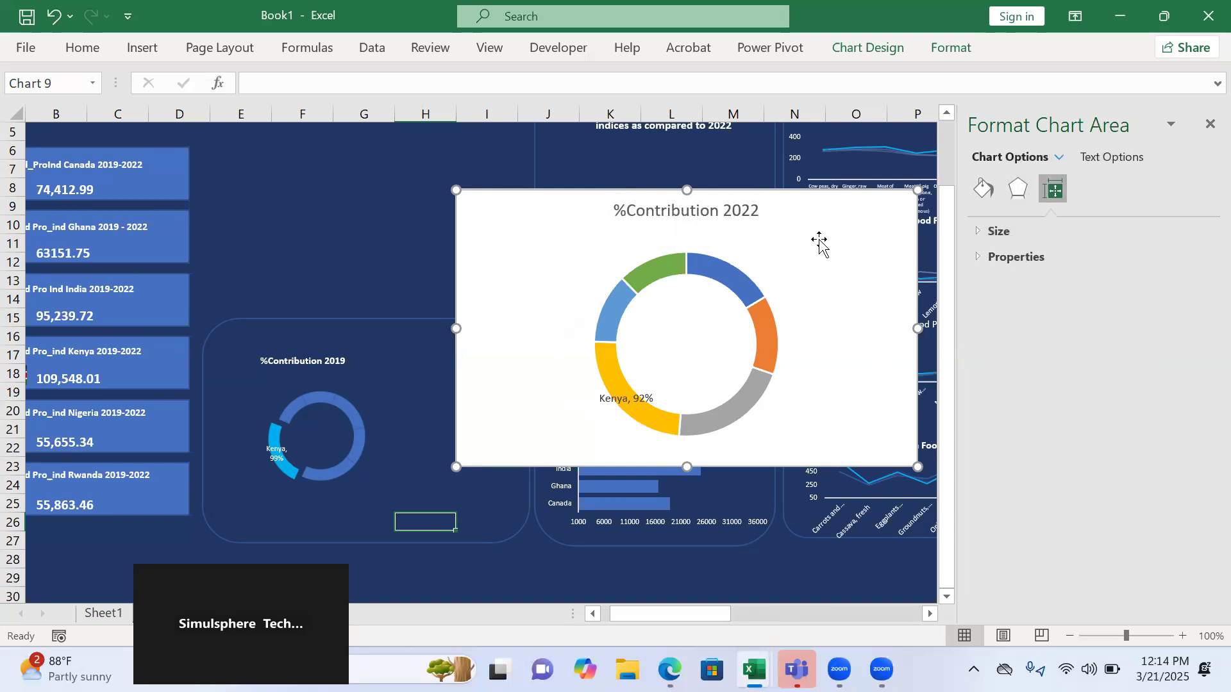
- Set the %Contribution 2022 chart area to no fill and no border line, and move the chart over the %Contribution 2019 panel
{"action": "left_click", "coordinate": [990, 192]}
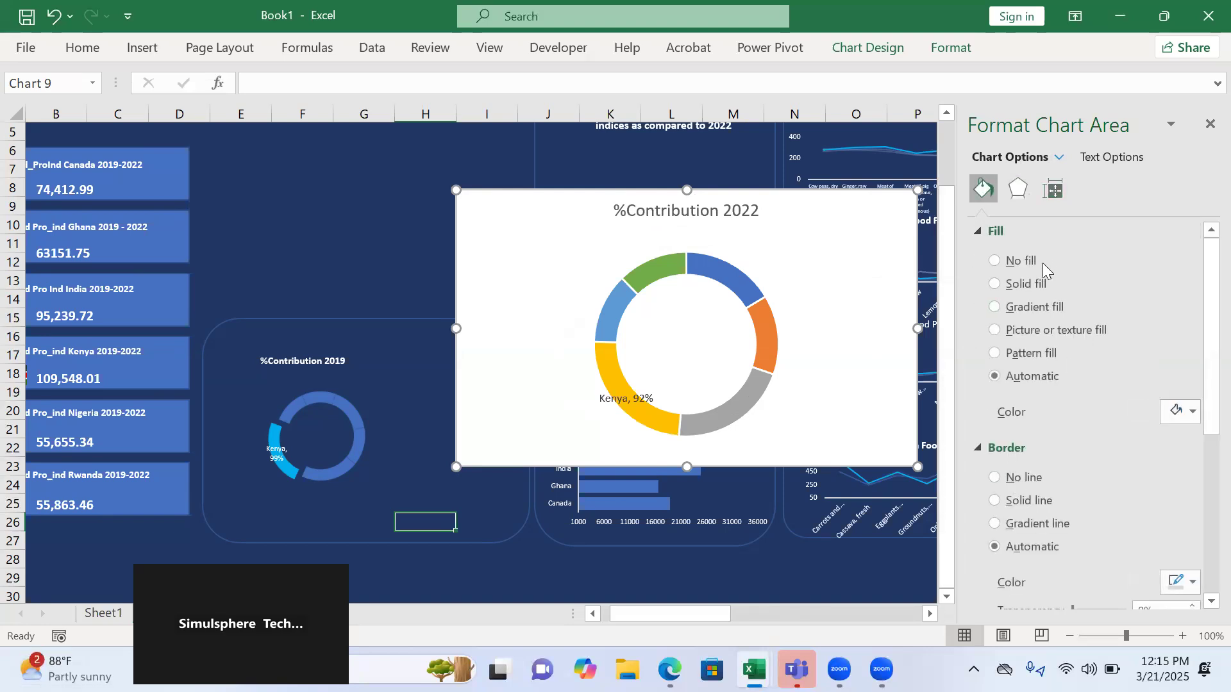
{"action": "left_click", "coordinate": [994, 261]}
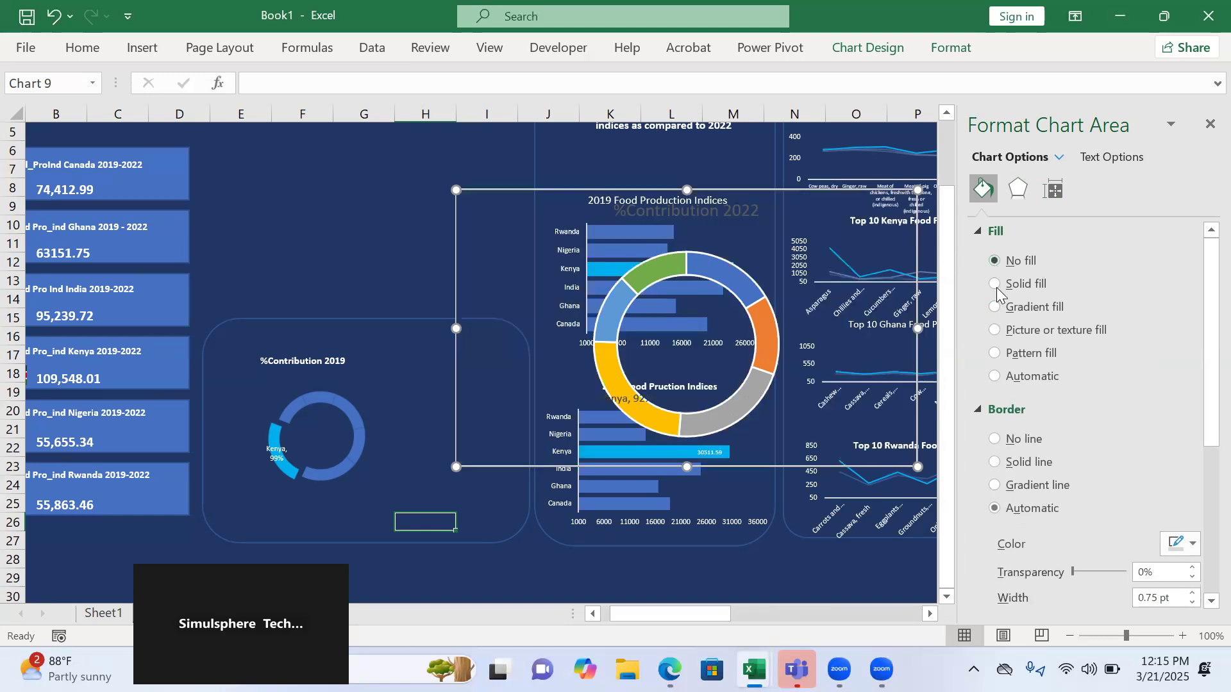
{"action": "left_click", "coordinate": [995, 440]}
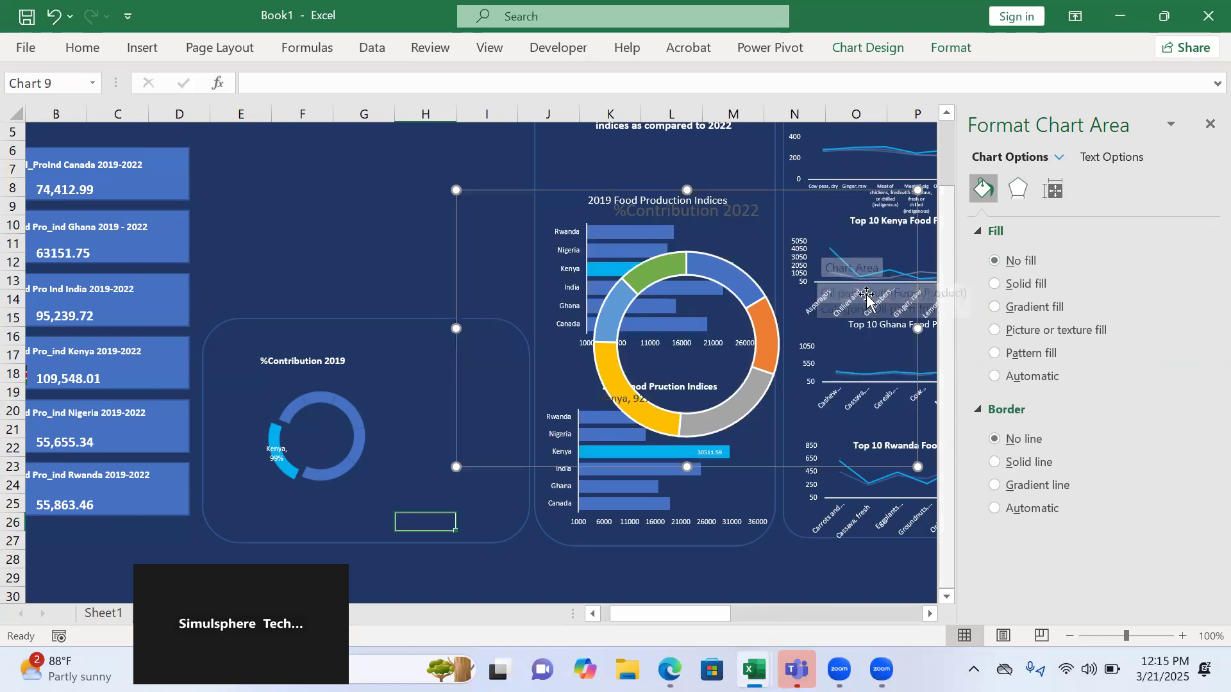
{"action": "left_click_drag", "start_coordinate": [775, 217], "coordinate": [464, 195]}
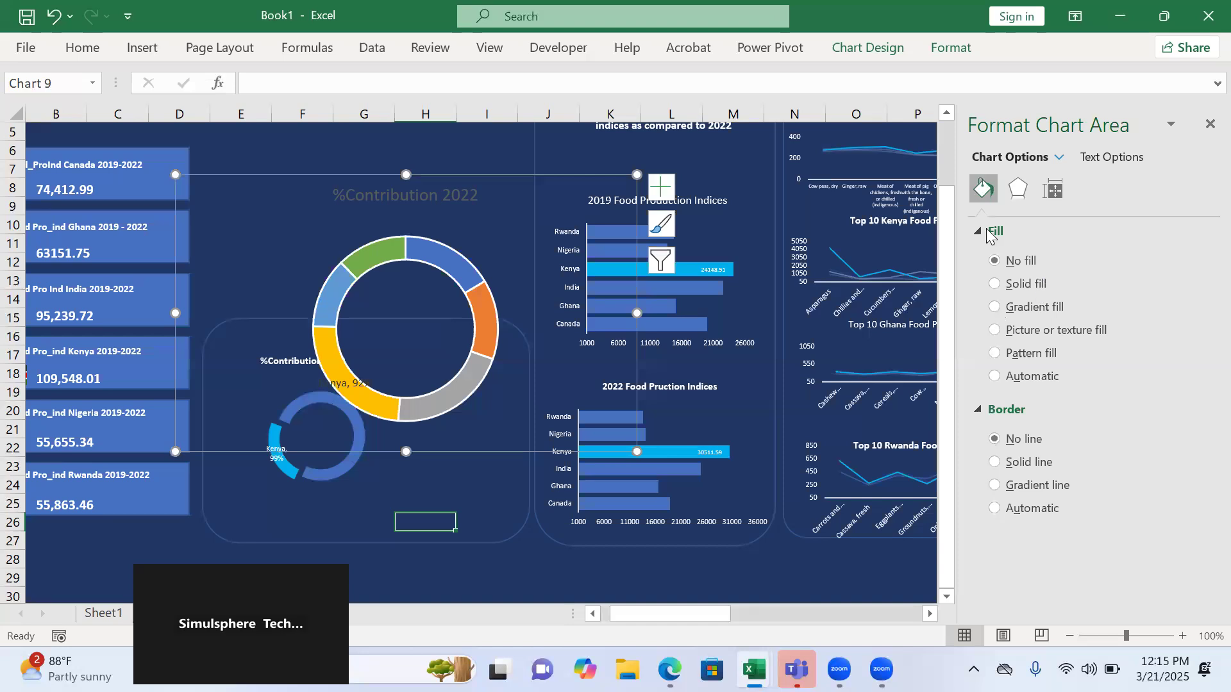
- Fill all slices of the %Contribution 2022 doughnut with the theme blue
{"action": "left_click", "coordinate": [459, 272]}
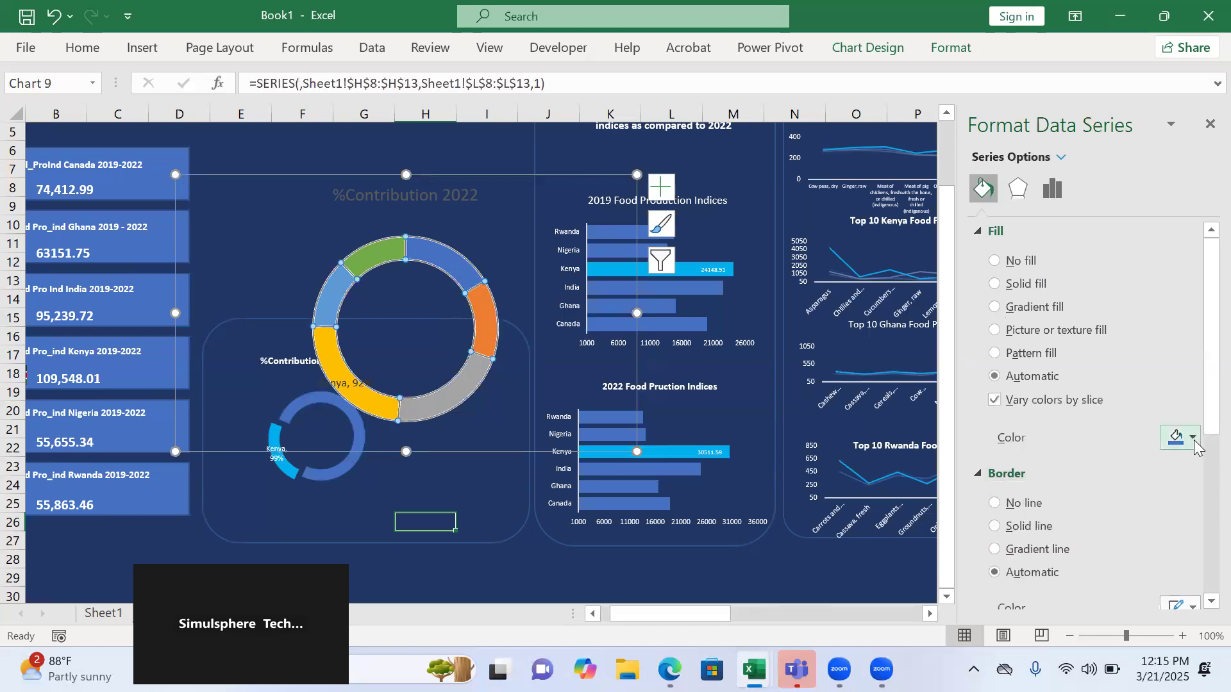
{"action": "left_click", "coordinate": [1193, 438]}
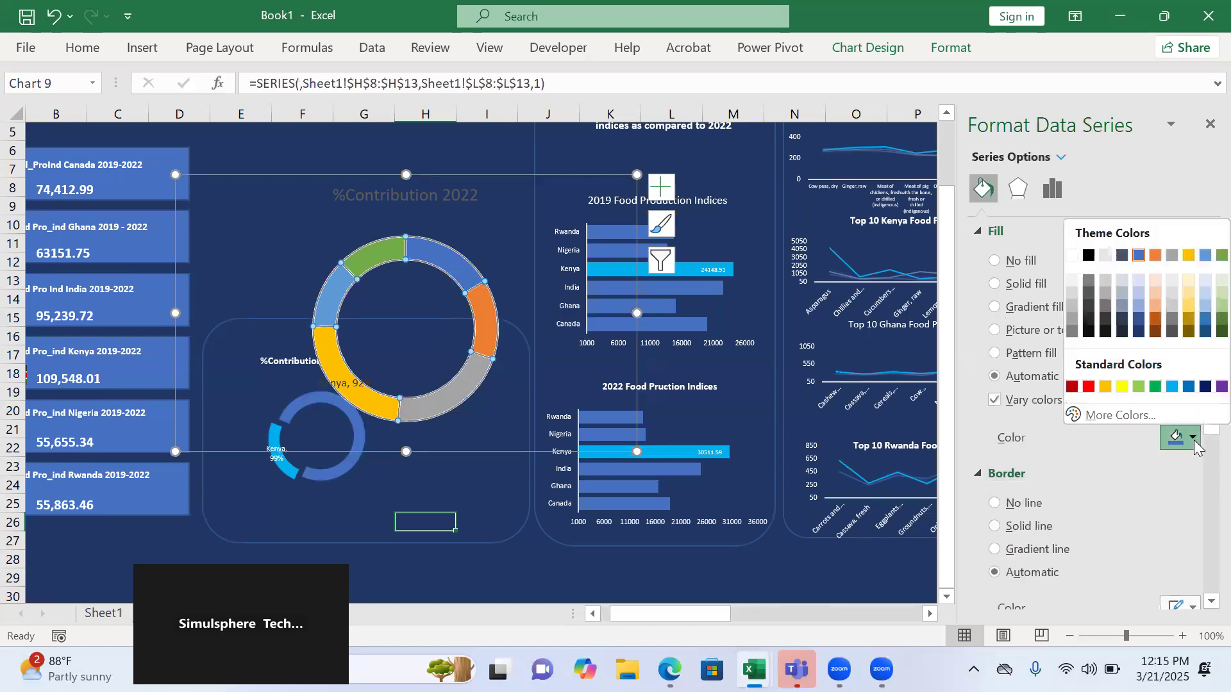
{"action": "left_click", "coordinate": [1140, 255]}
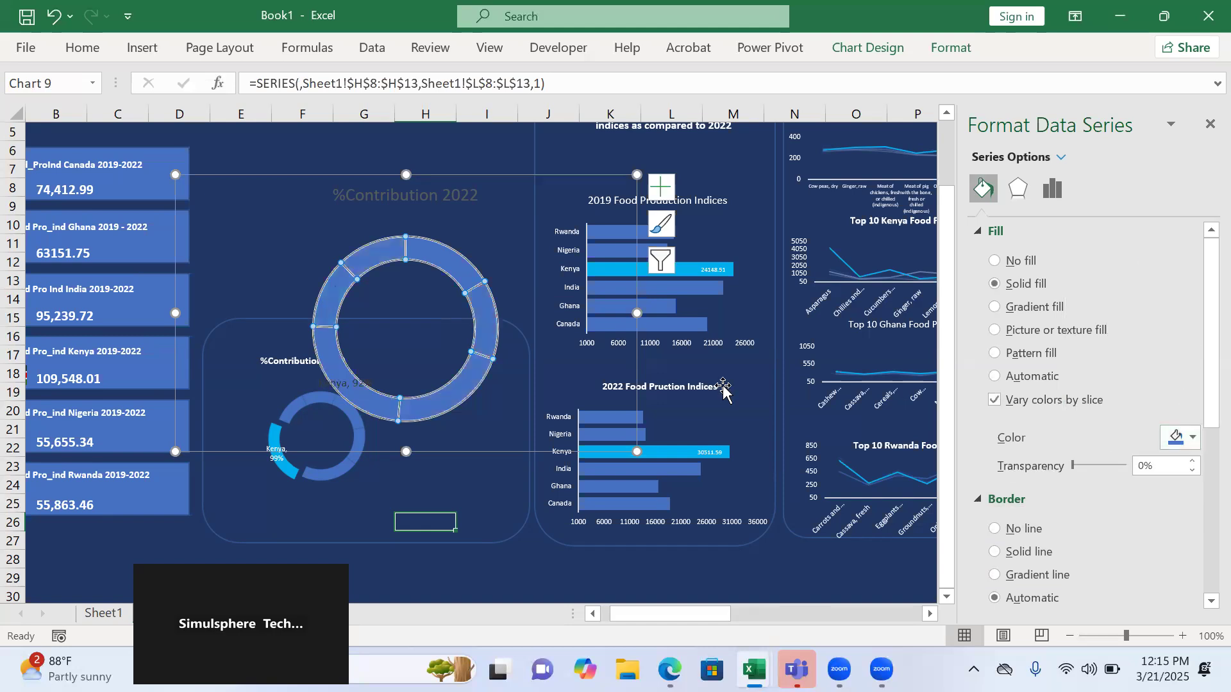
- Pull the Kenya slice slightly out of the %Contribution 2022 doughnut and fill it with standard Light Blue
{"action": "left_click", "coordinate": [366, 401]}
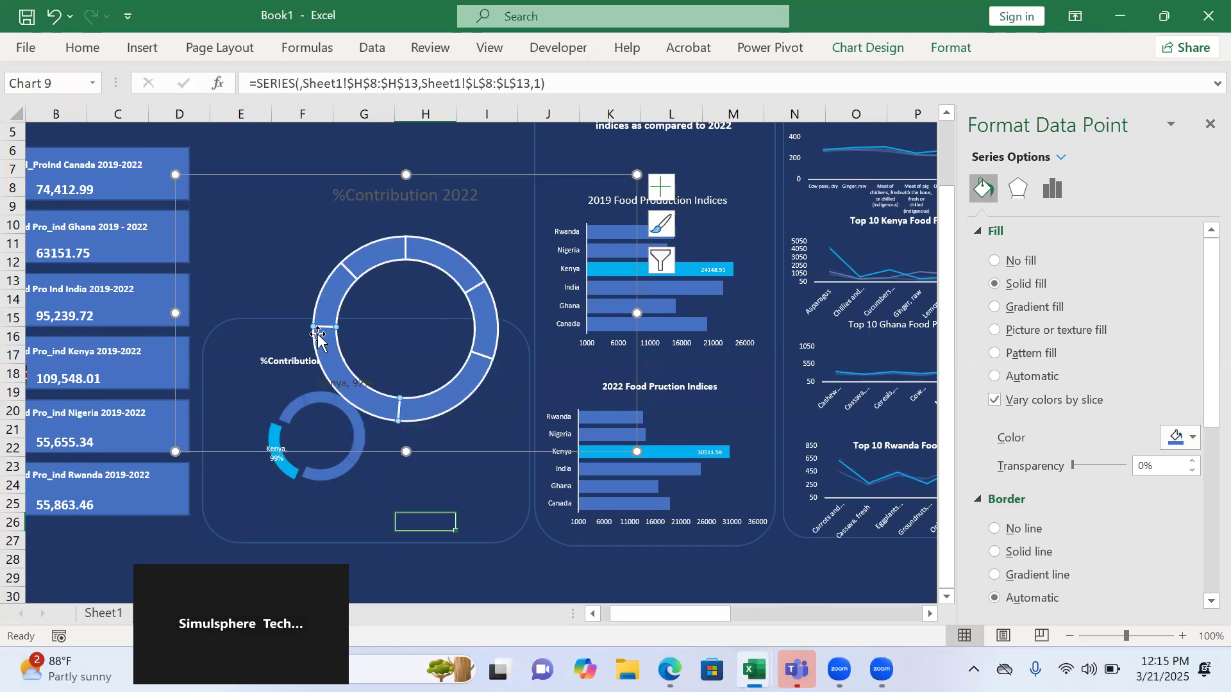
{"action": "left_click_drag", "start_coordinate": [318, 337], "coordinate": [304, 353]}
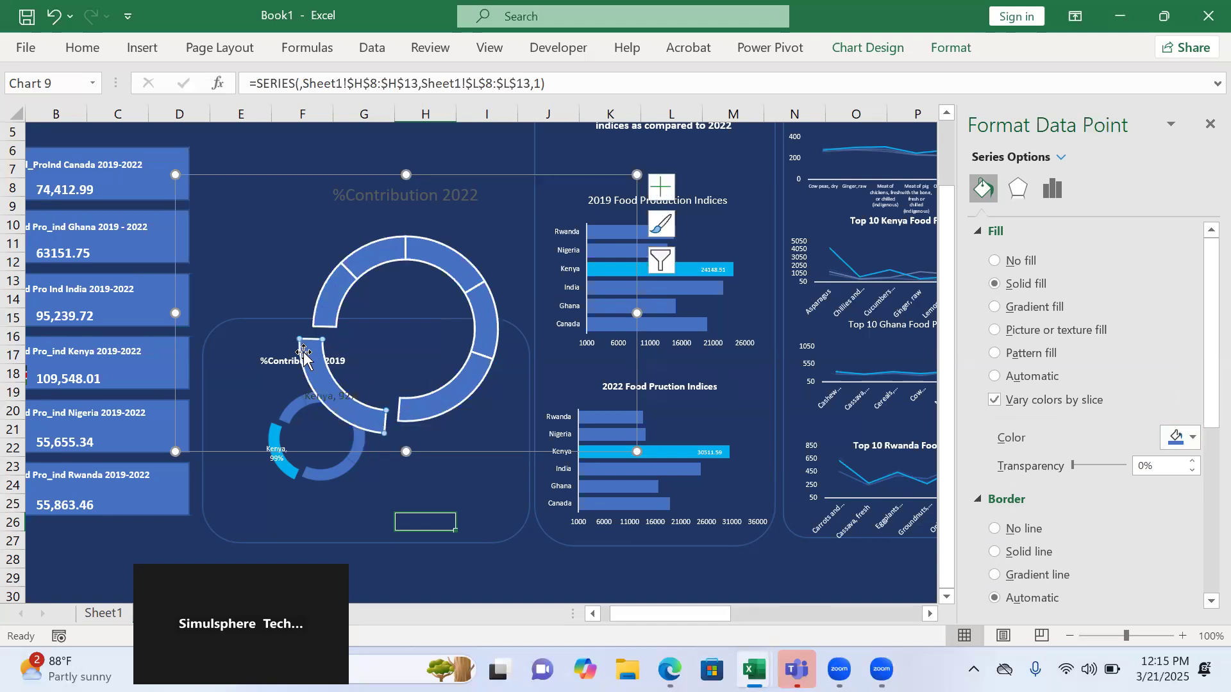
{"action": "left_click", "coordinate": [1195, 439]}
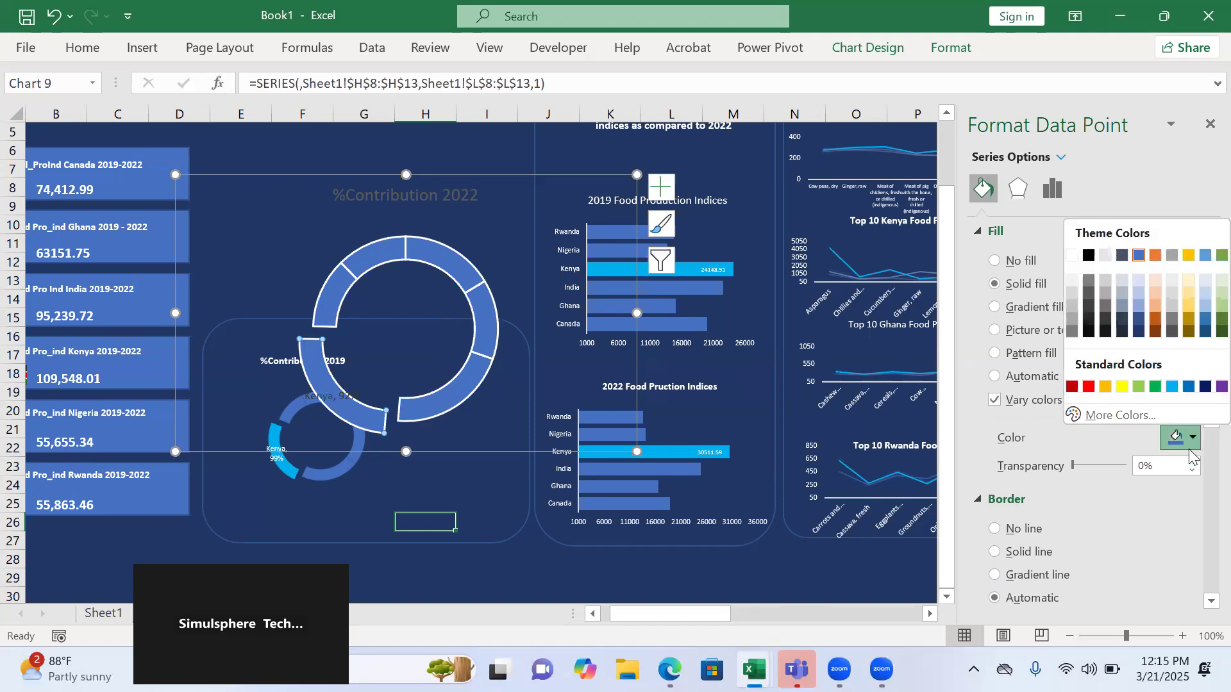
{"action": "left_click", "coordinate": [1170, 387]}
- Format the Kenya data label of the %Contribution 2022 chart in white at font size 6
{"action": "left_click", "coordinate": [348, 400]}
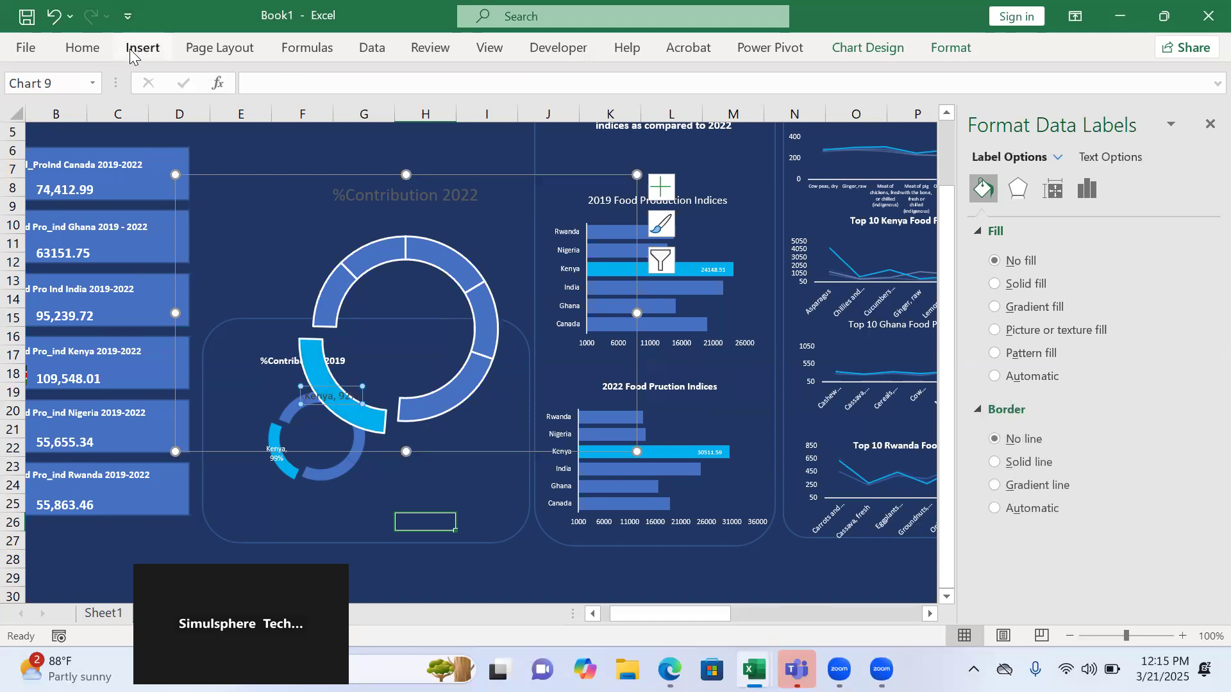
{"action": "left_click", "coordinate": [93, 54]}
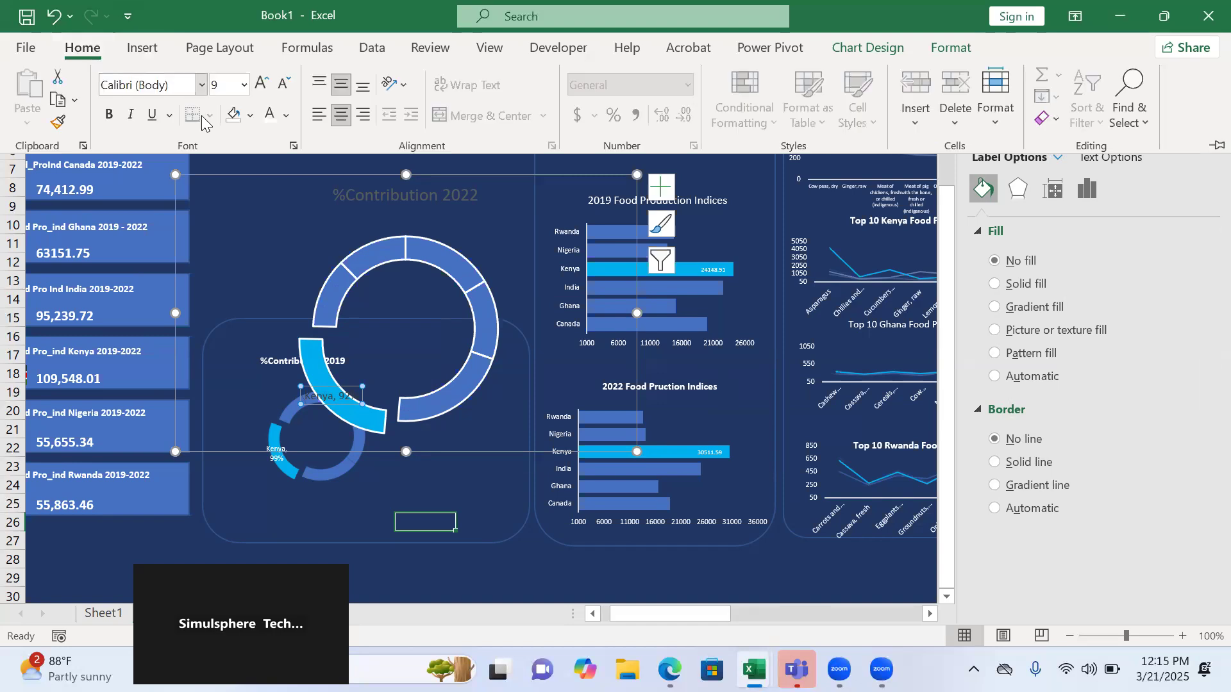
{"action": "left_click", "coordinate": [269, 118]}
{"action": "left_click", "coordinate": [228, 88]}
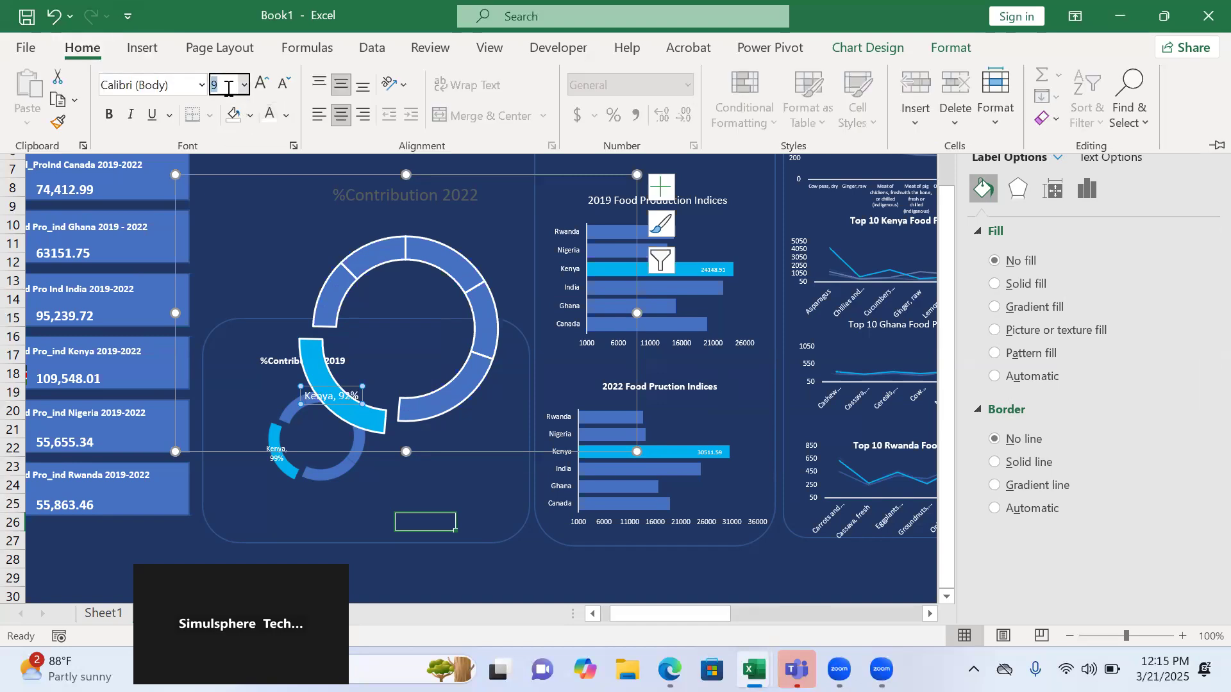
{"action": "type", "text": "6"}
{"action": "key", "text": "Return"}
- Set the slice border of the %Contribution 2022 doughnut to a solid line with 90% transparency
{"action": "left_click", "coordinate": [425, 251]}
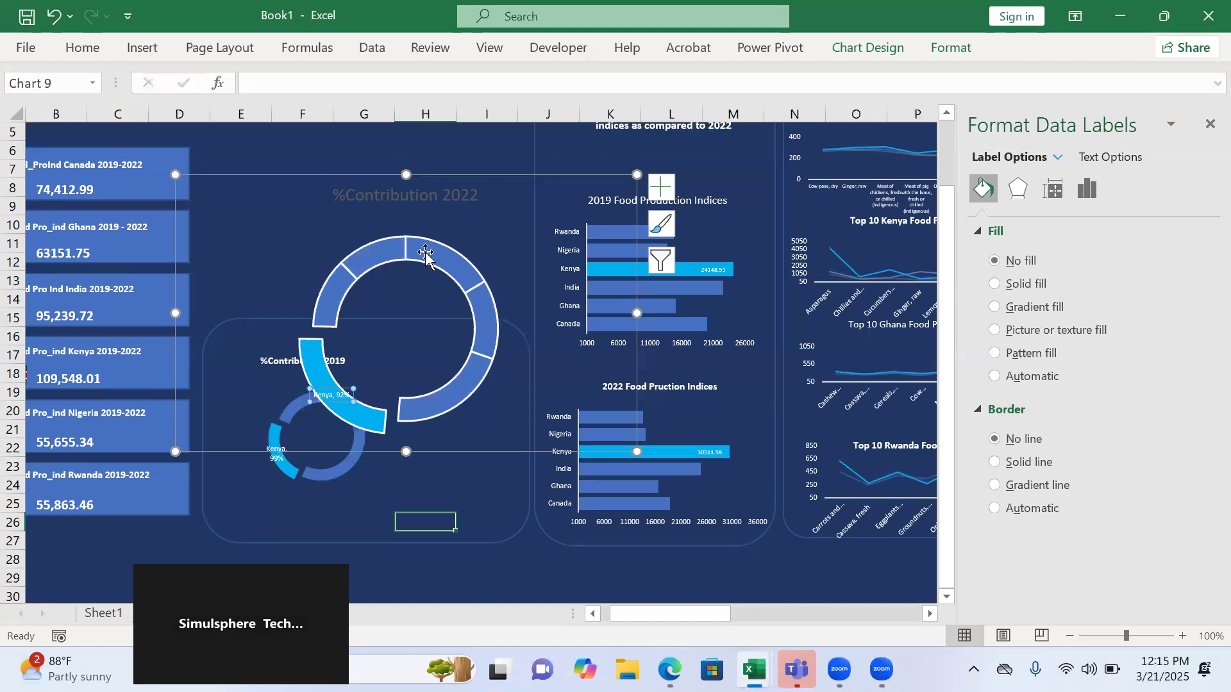
{"action": "left_click", "coordinate": [385, 251]}
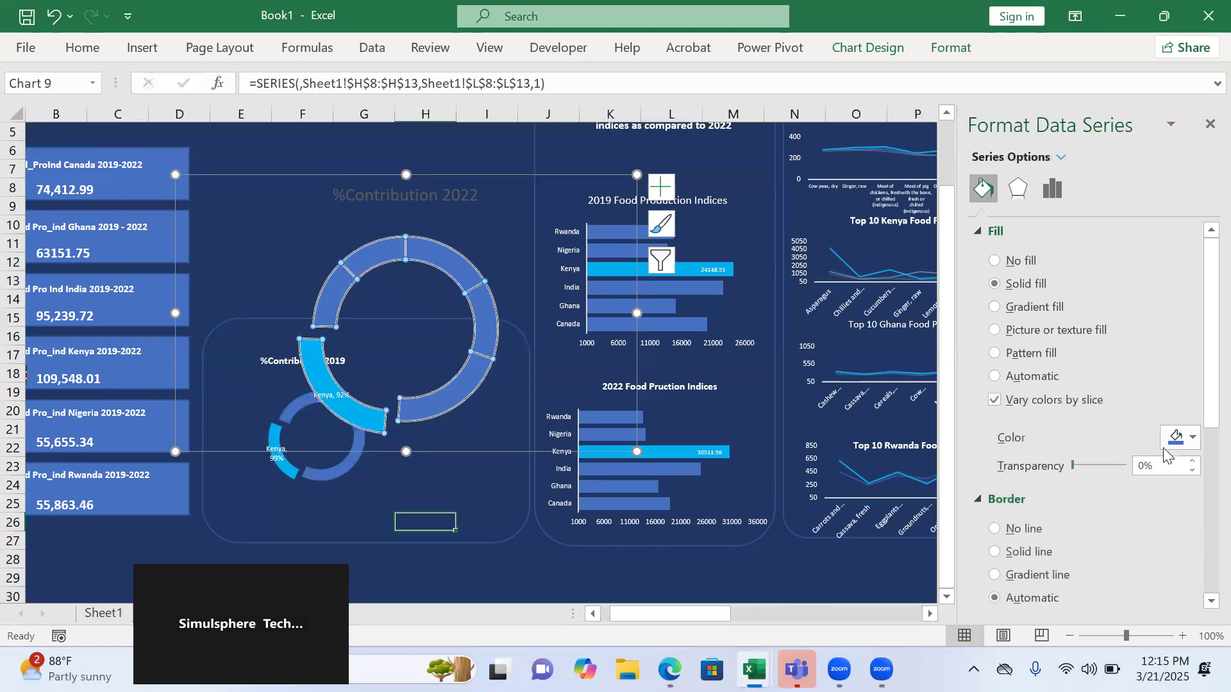
{"action": "left_click_drag", "start_coordinate": [1203, 403], "coordinate": [1203, 535]}
{"action": "left_click_drag", "start_coordinate": [1107, 404], "coordinate": [1119, 404]}
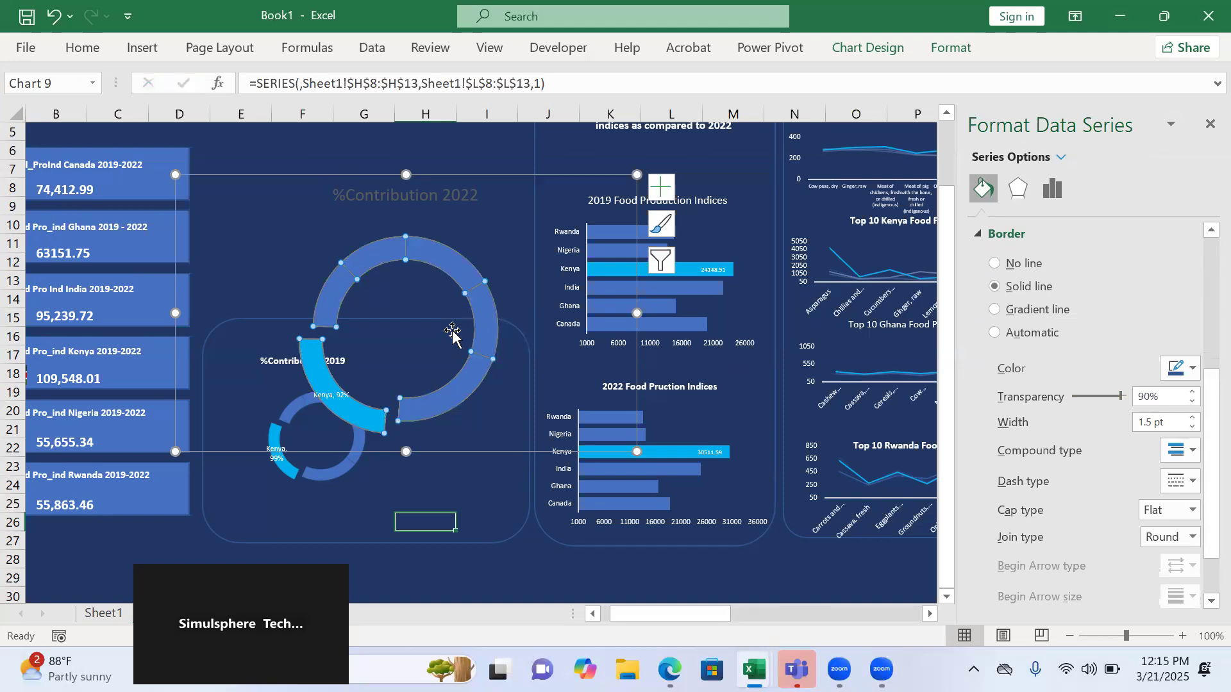
{"action": "left_click", "coordinate": [474, 224]}
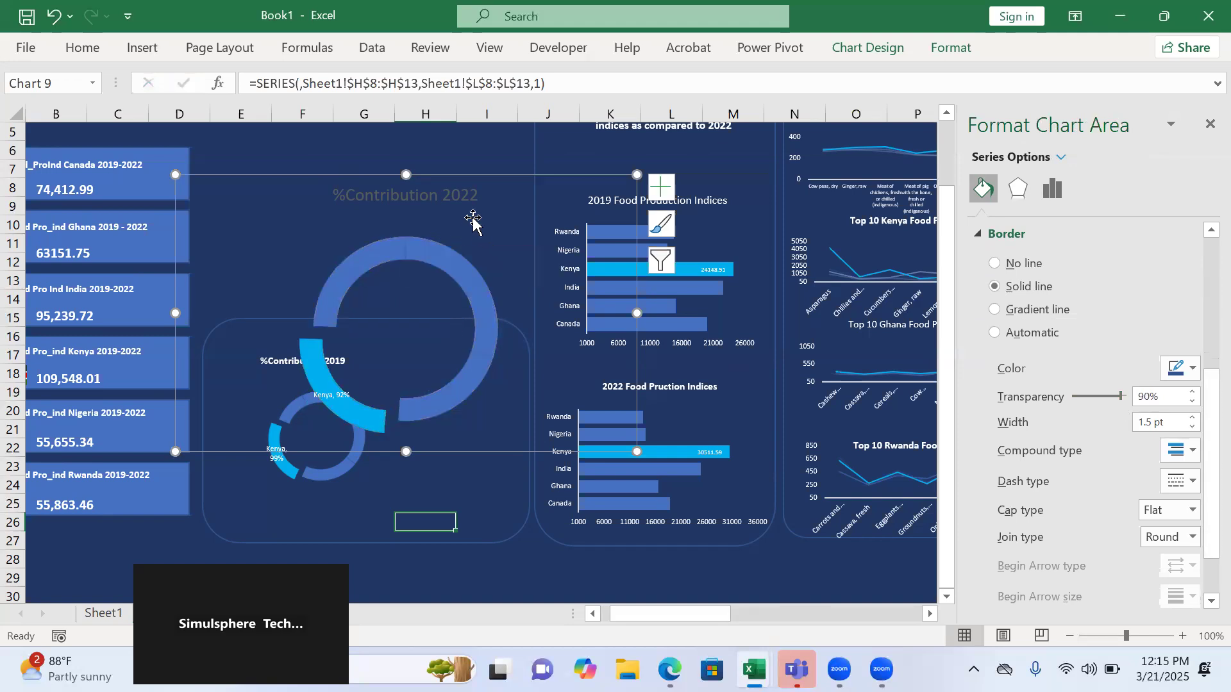
- Format the %Contribution 2022 chart title in white, bold, at font size 8
{"action": "left_click", "coordinate": [469, 198]}
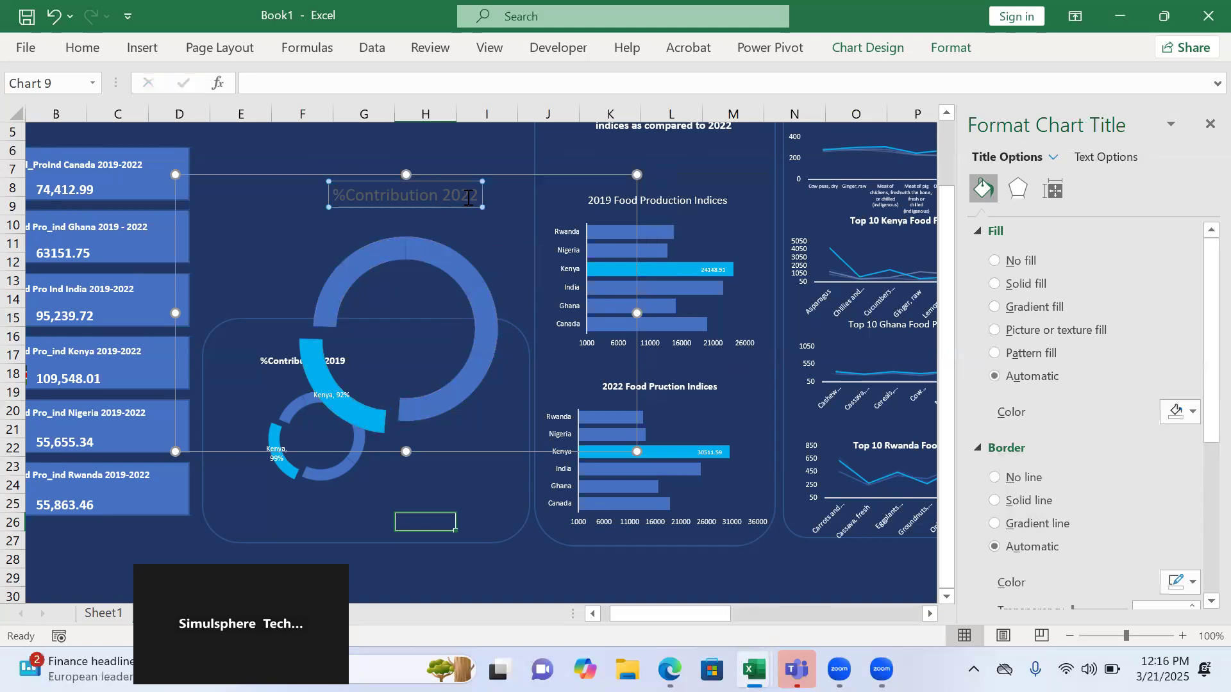
{"action": "triple_click", "coordinate": [468, 198]}
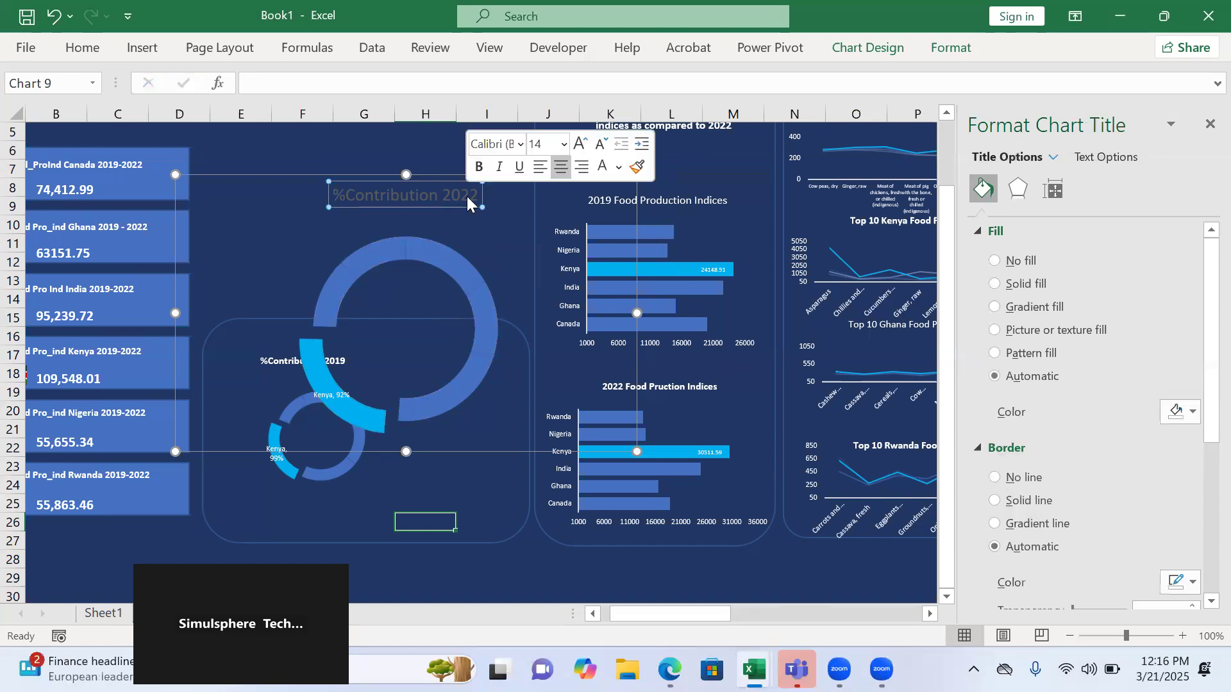
{"action": "left_click", "coordinate": [76, 49]}
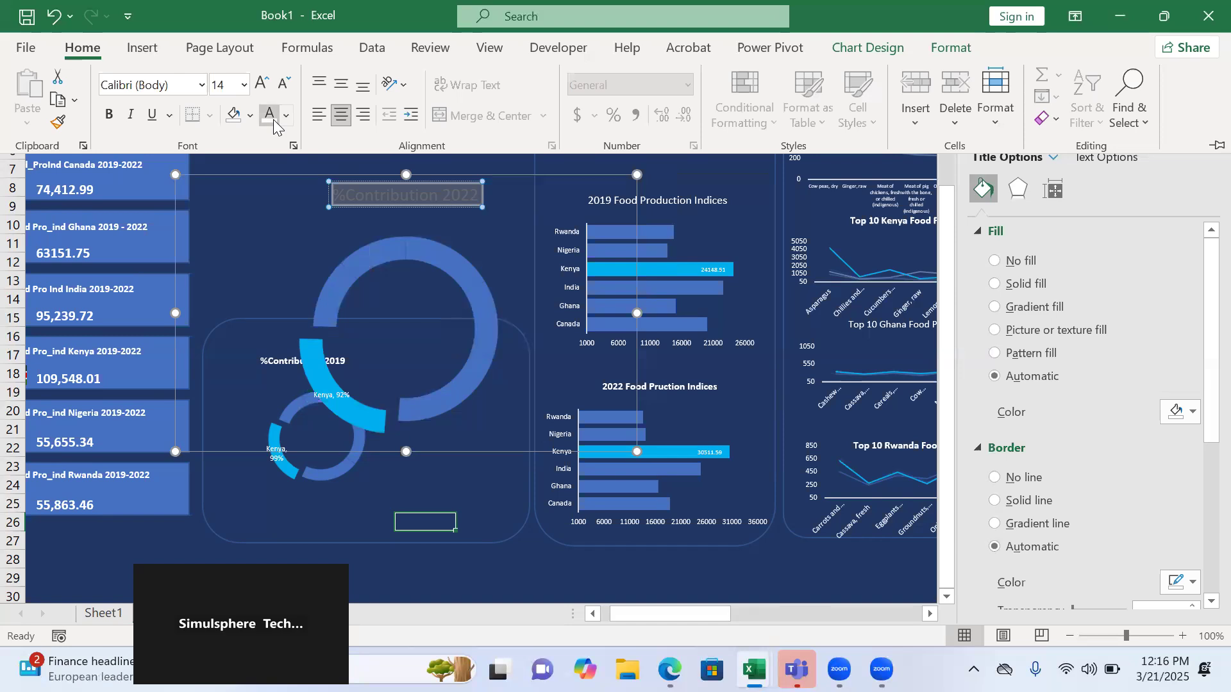
{"action": "left_click", "coordinate": [243, 85]}
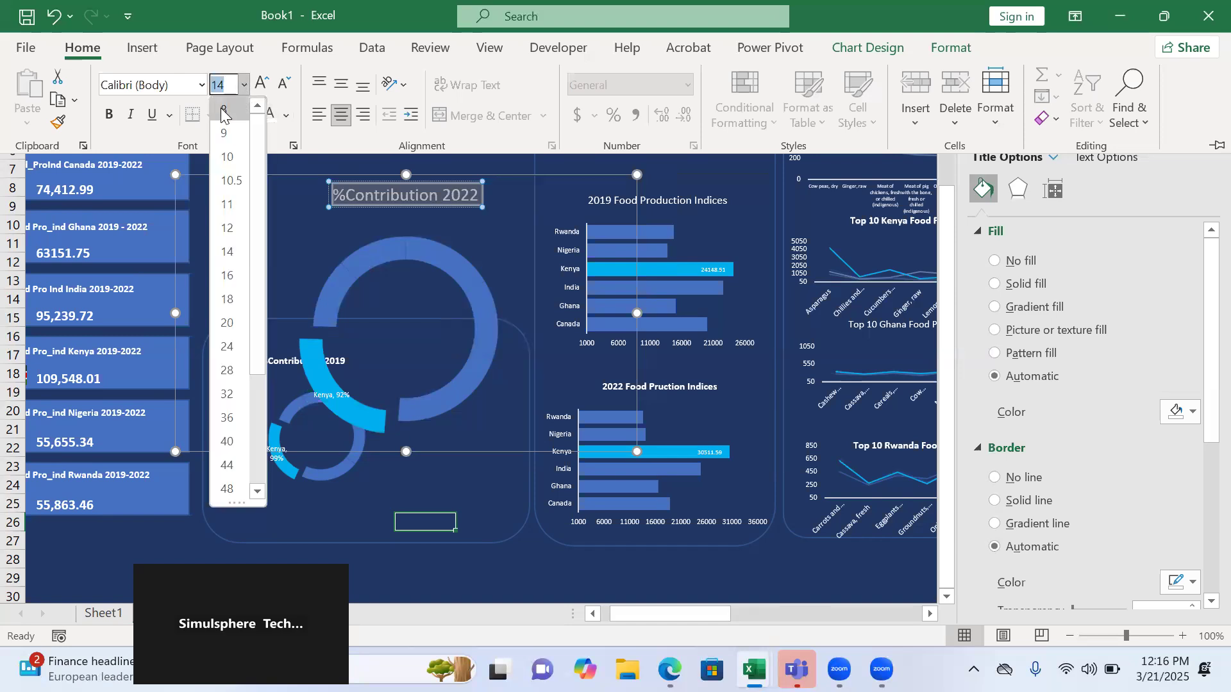
{"action": "left_click", "coordinate": [224, 110]}
{"action": "left_click", "coordinate": [114, 118]}
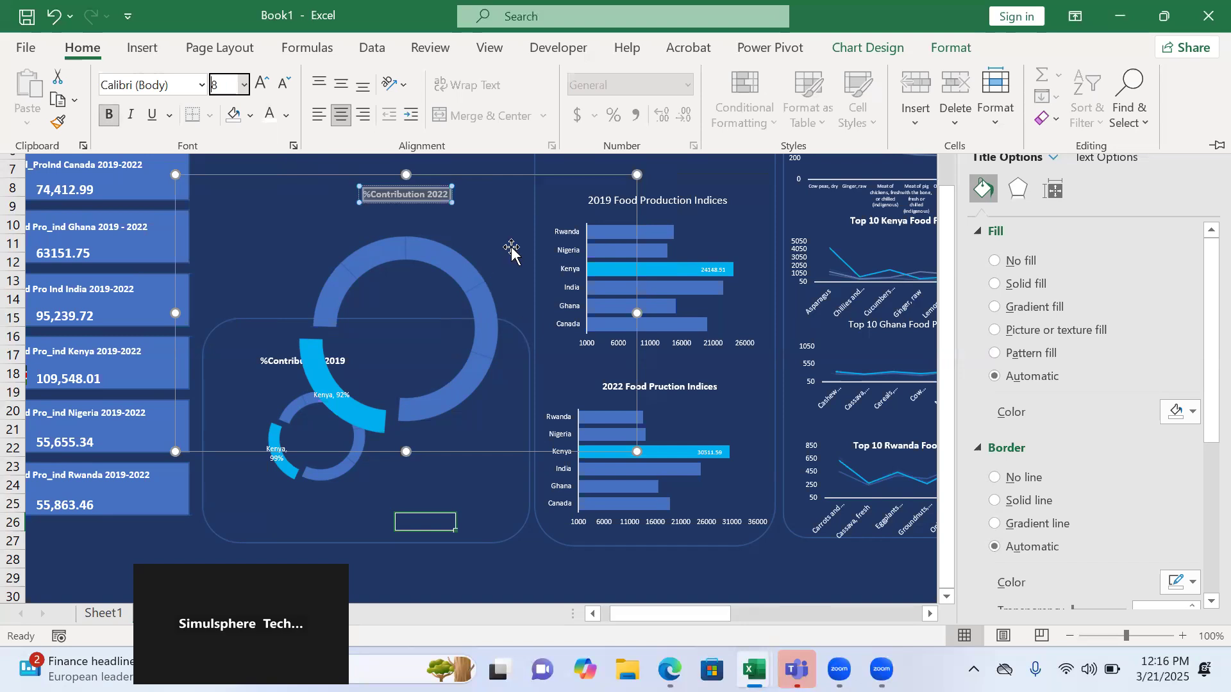
{"action": "key", "text": "ctrl+F1"}
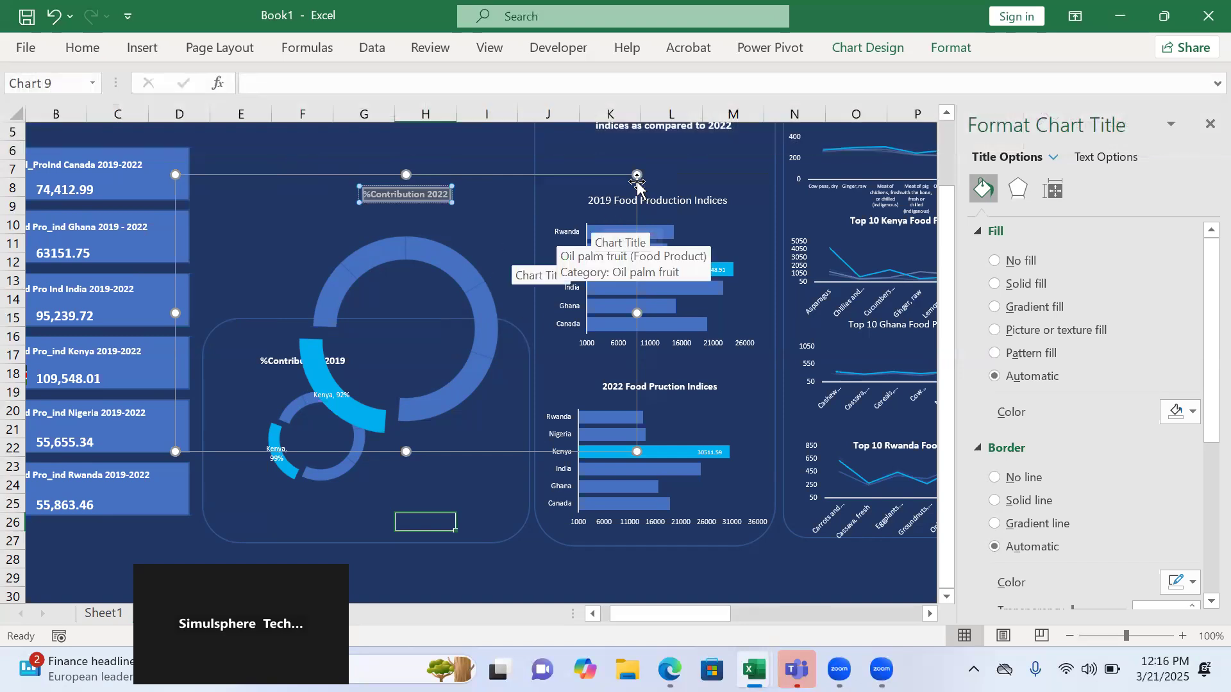
- Shrink the %Contribution 2022 chart into the rounded panel beside the %Contribution 2019 chart, and shift the 2019 chart down to line up with it
{"action": "left_click_drag", "start_coordinate": [636, 177], "coordinate": [520, 390]}
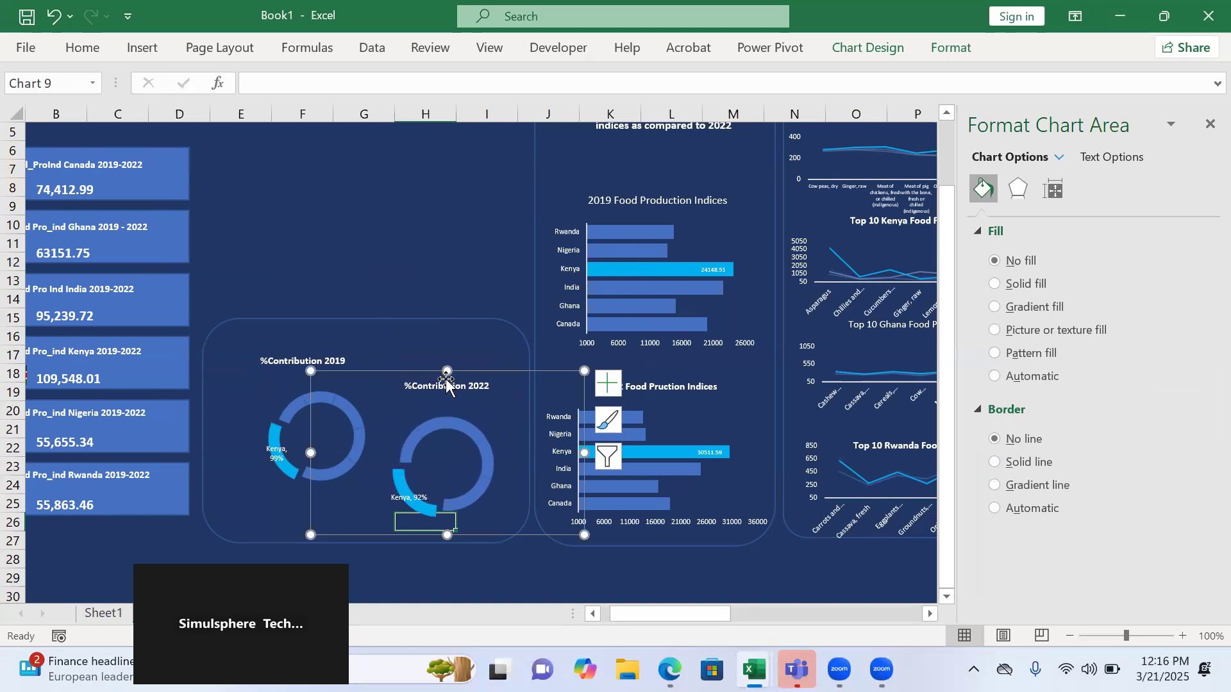
{"action": "left_click", "coordinate": [263, 381]}
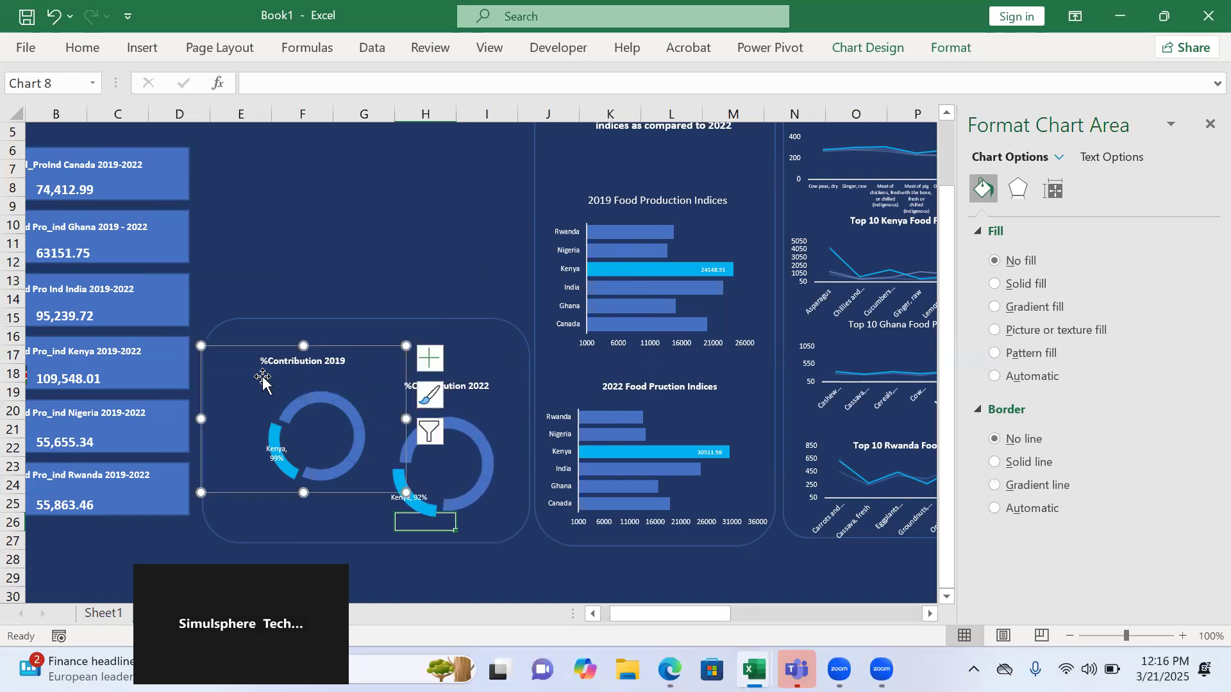
{"action": "left_click_drag", "start_coordinate": [264, 382], "coordinate": [262, 411]}
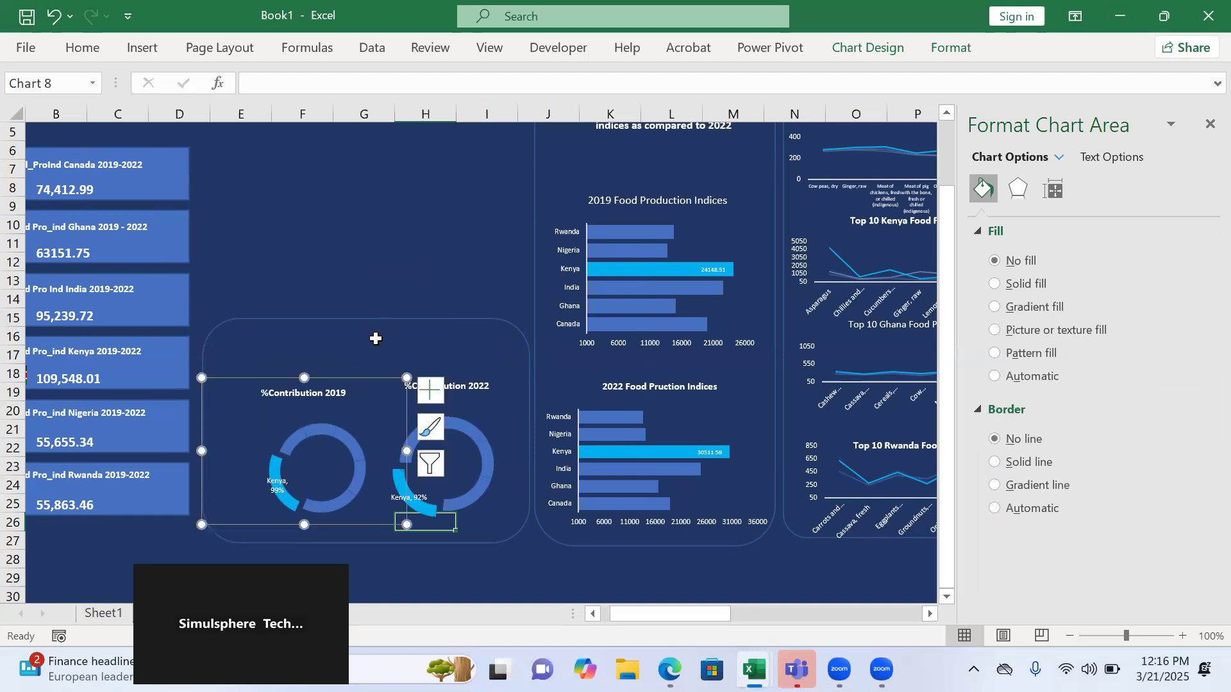
{"action": "left_click", "coordinate": [375, 336]}
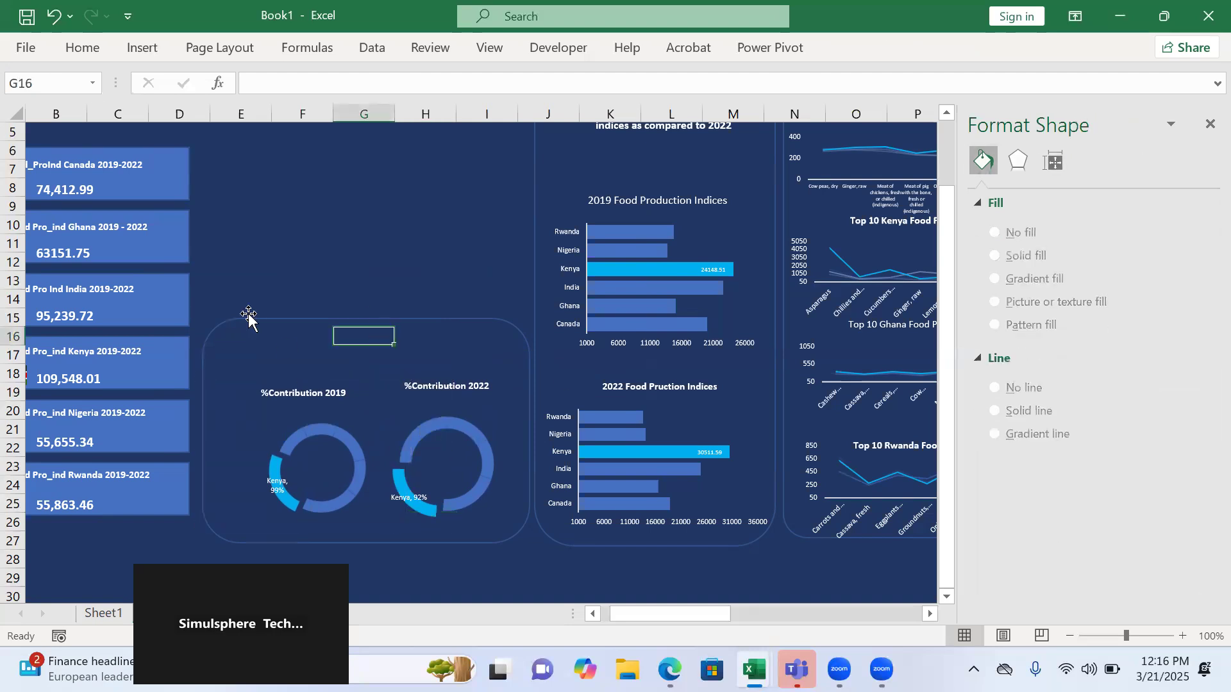
- Draw a text box about 2.23" wide and 0.29" high above the two %Contribution doughnut charts, inside their rounded panel
{"action": "left_click", "coordinate": [88, 50]}
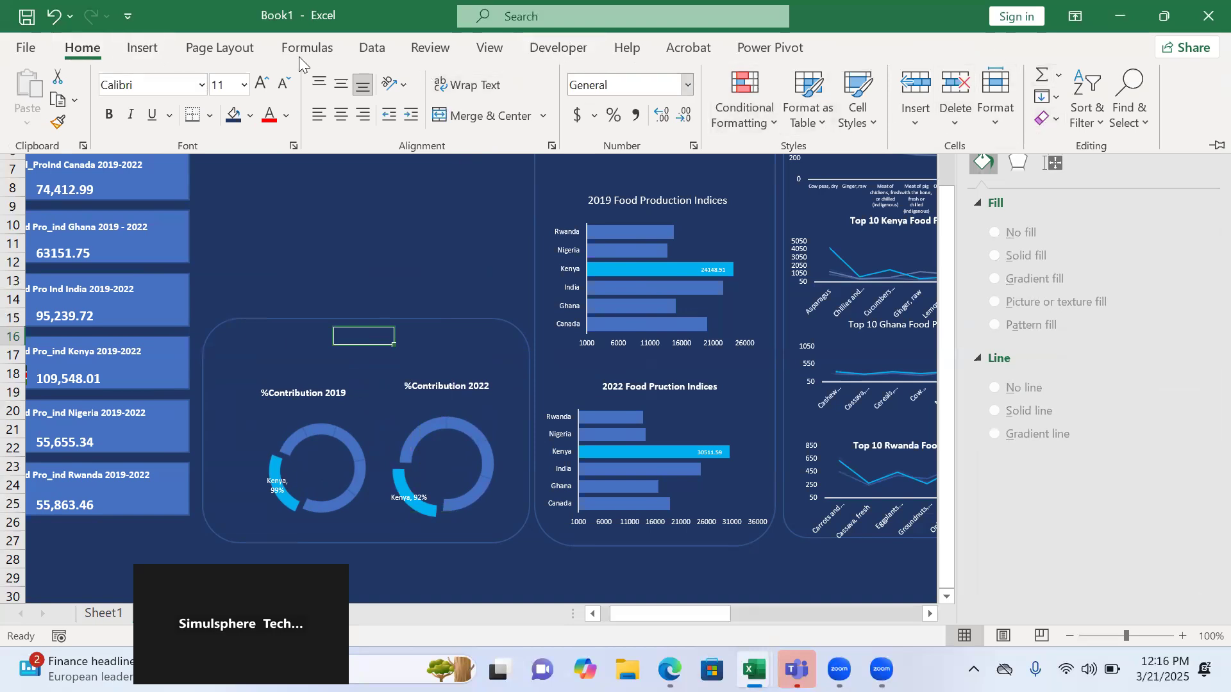
{"action": "left_click", "coordinate": [155, 47]}
{"action": "left_click", "coordinate": [1072, 114]}
{"action": "left_click", "coordinate": [1012, 192]}
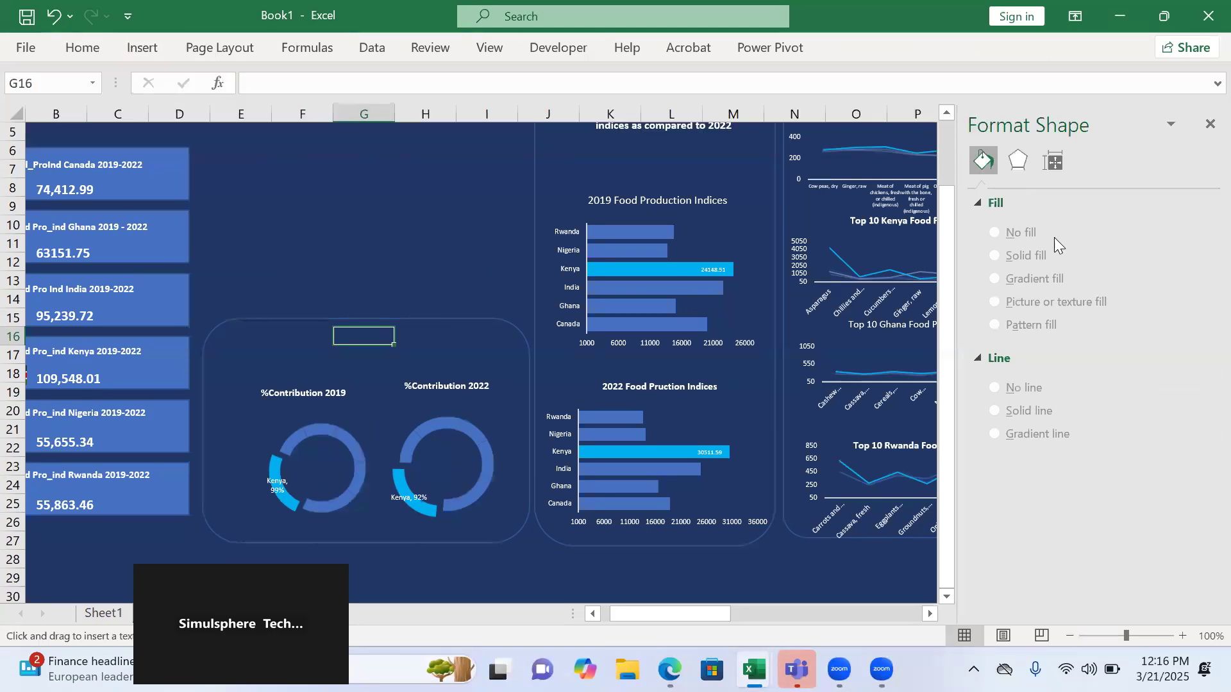
{"action": "left_click_drag", "start_coordinate": [268, 334], "coordinate": [472, 360]}
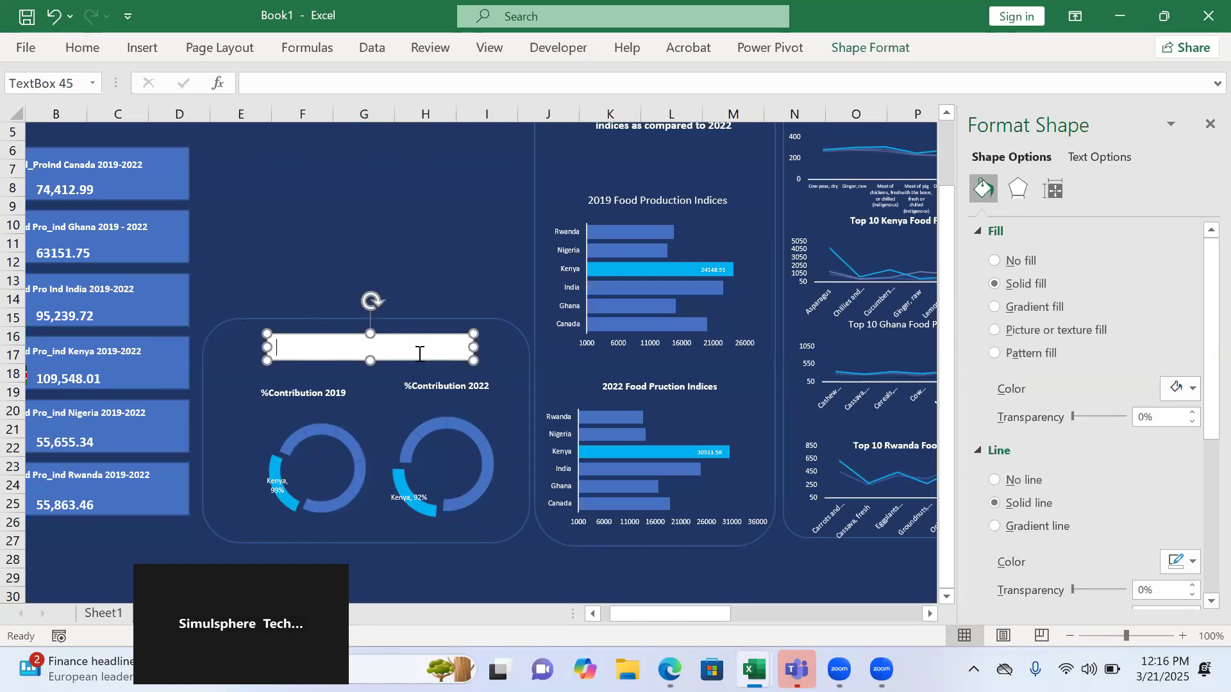
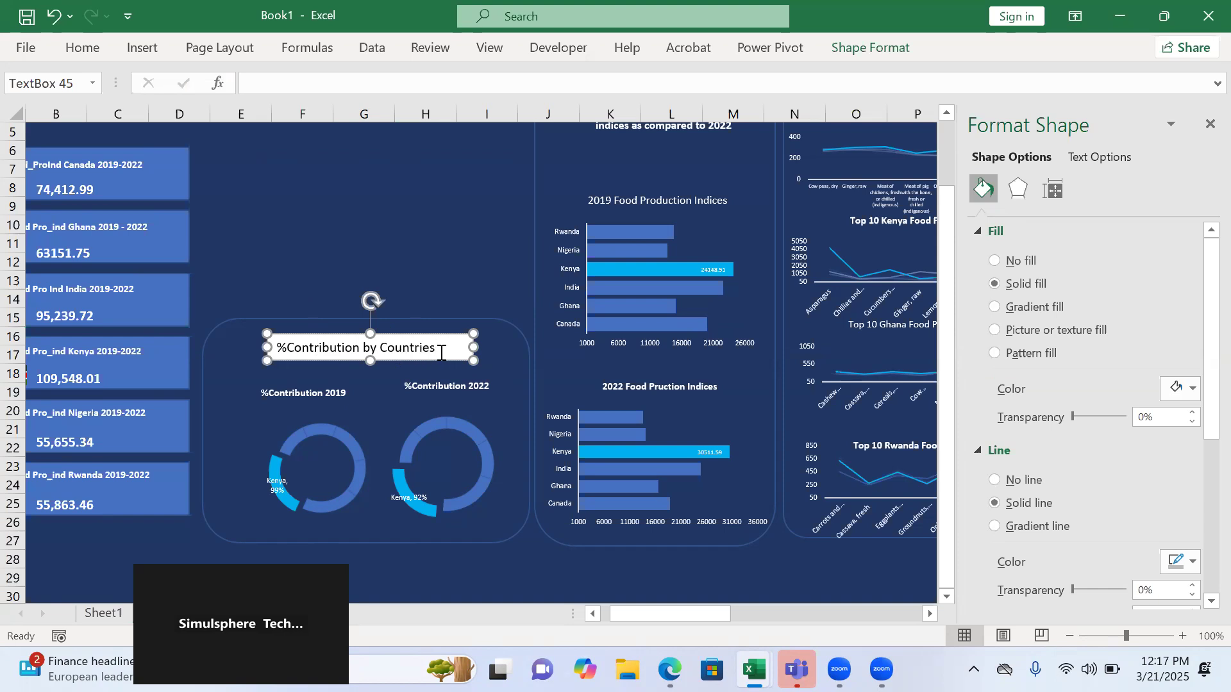
- Replace the text box wording above the doughnut charts with "Country with the highest % Contribution"
{"action": "triple_click", "coordinate": [352, 346]}
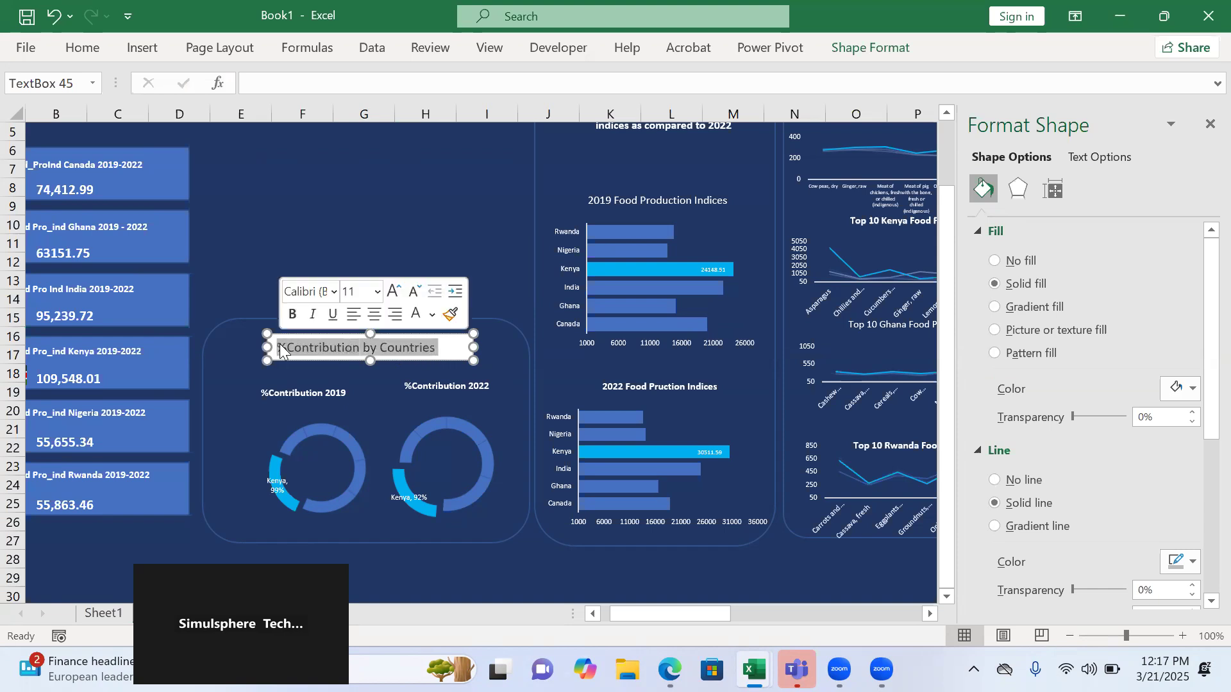
{"action": "key", "text": "BackSpace"}
{"action": "type", "text": "Country with the highest"}
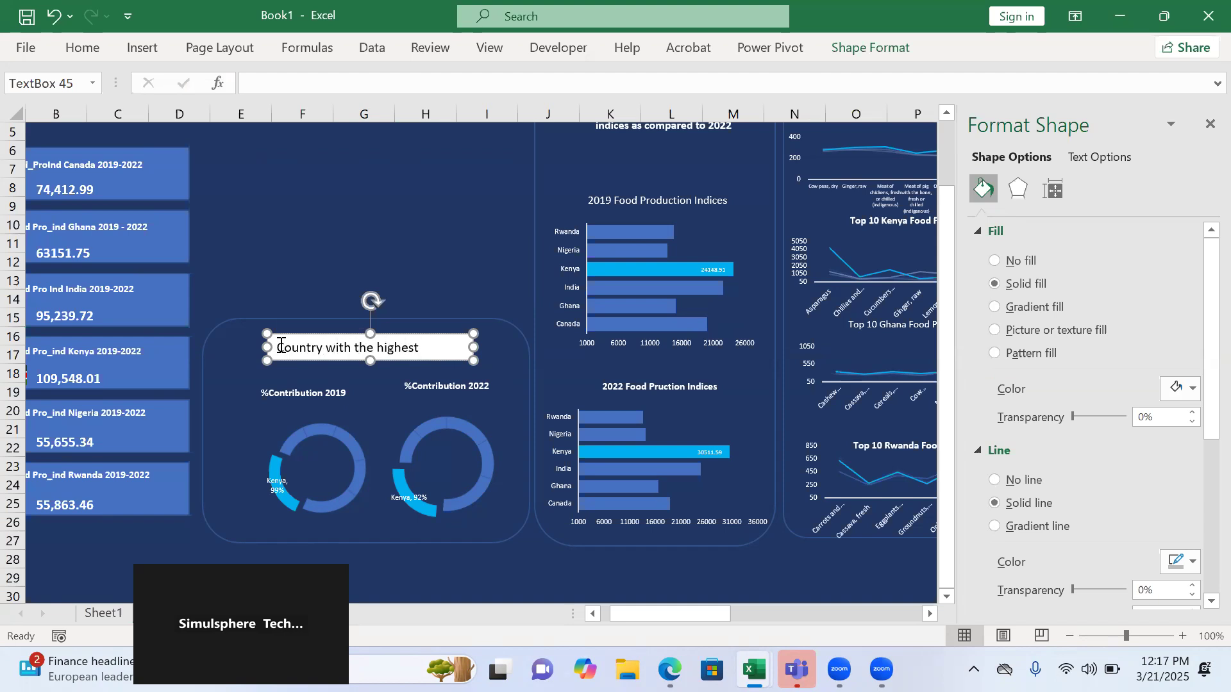
{"action": "type", "text": "% Conyr"}
{"action": "key", "text": "BackSpace"}
{"action": "type", "text": "tribution"}
- Format the heading text above the doughnut charts as white, bold, centred, at font size 8
{"action": "key", "text": "ctrl+a"}
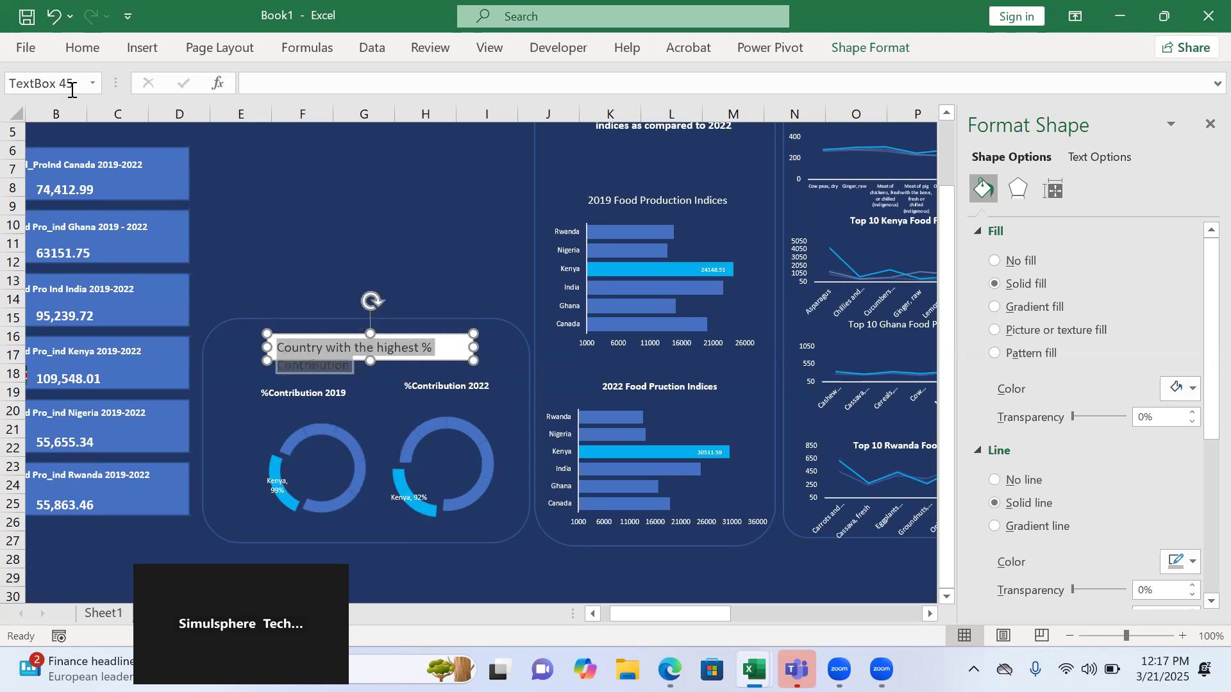
{"action": "left_click", "coordinate": [71, 53]}
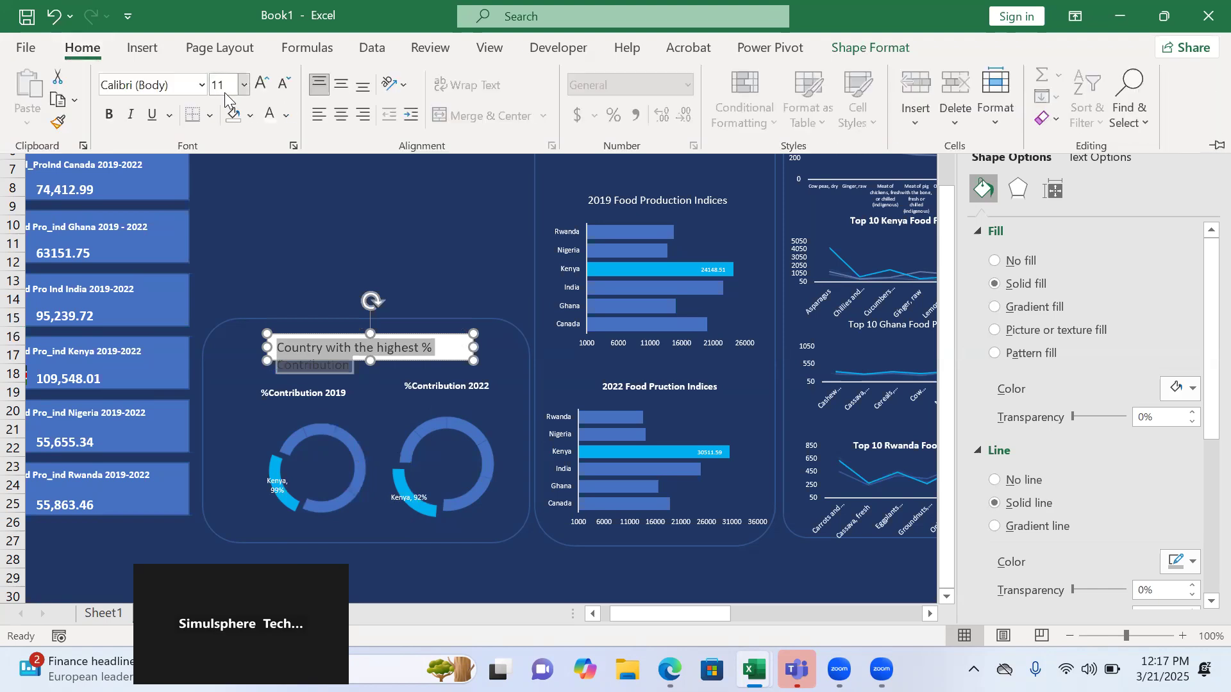
{"action": "left_click", "coordinate": [244, 85]}
{"action": "left_click", "coordinate": [230, 112]}
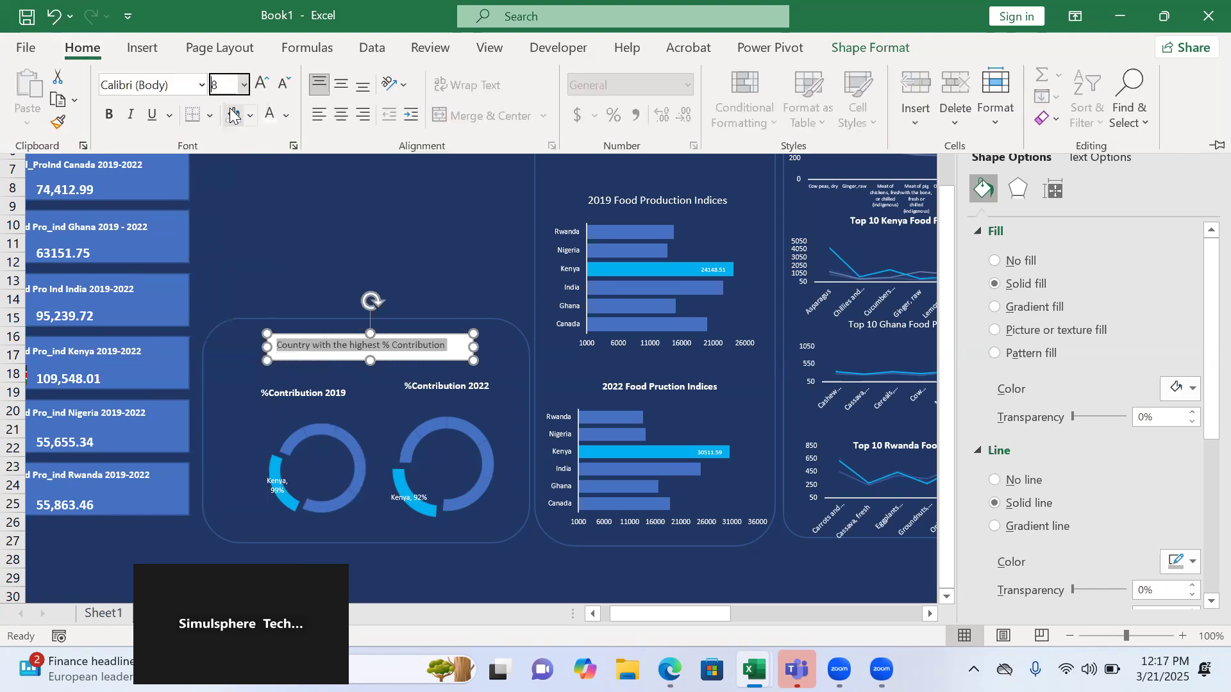
{"action": "left_click", "coordinate": [109, 114]}
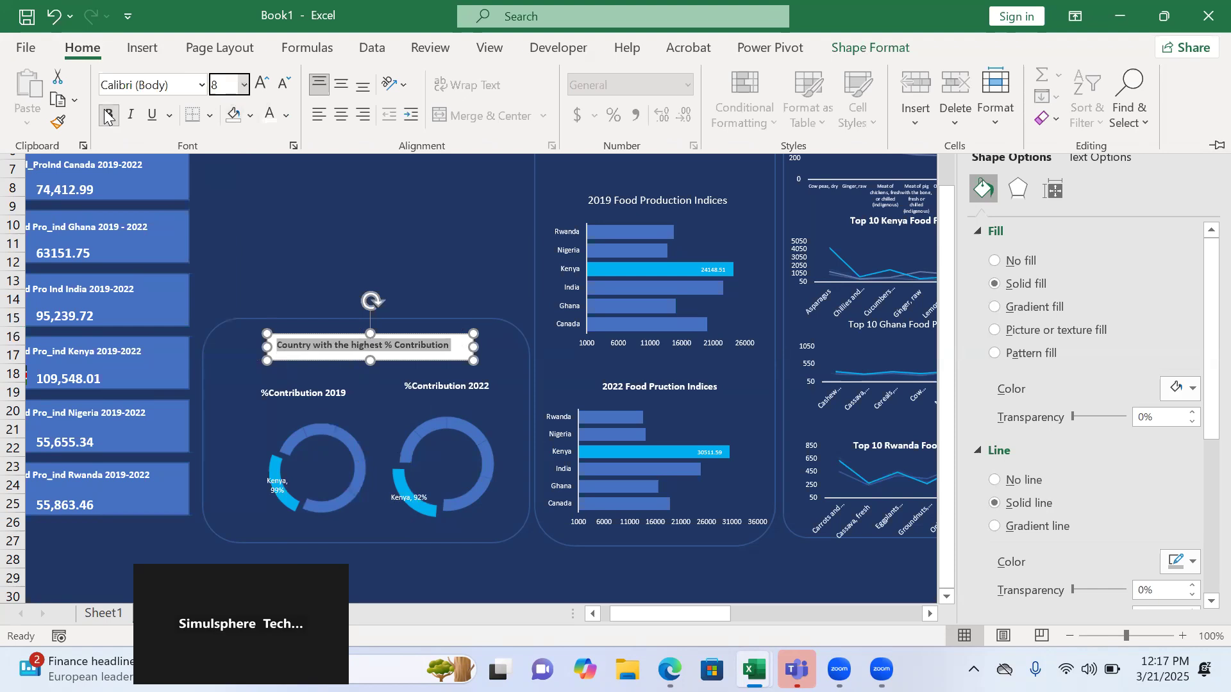
{"action": "left_click", "coordinate": [341, 113]}
{"action": "left_click", "coordinate": [276, 122]}
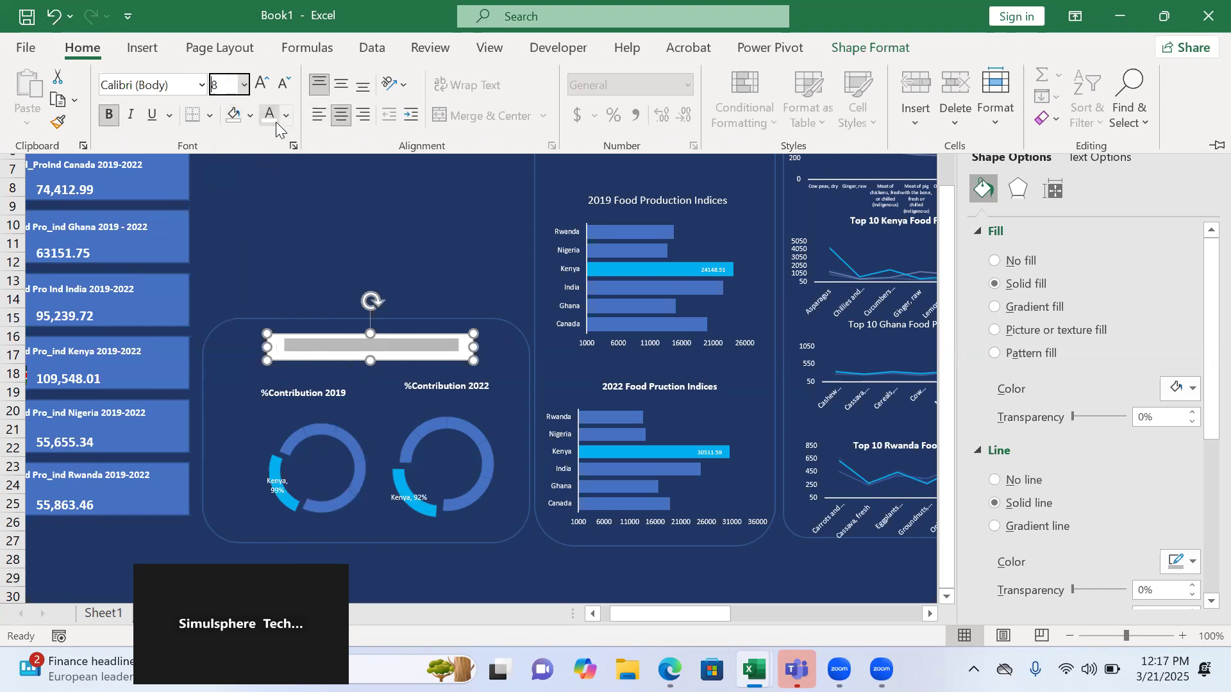
- Remove the fill and the outline from the doughnut panel's heading text box, and deselect it
{"action": "left_click", "coordinate": [268, 333]}
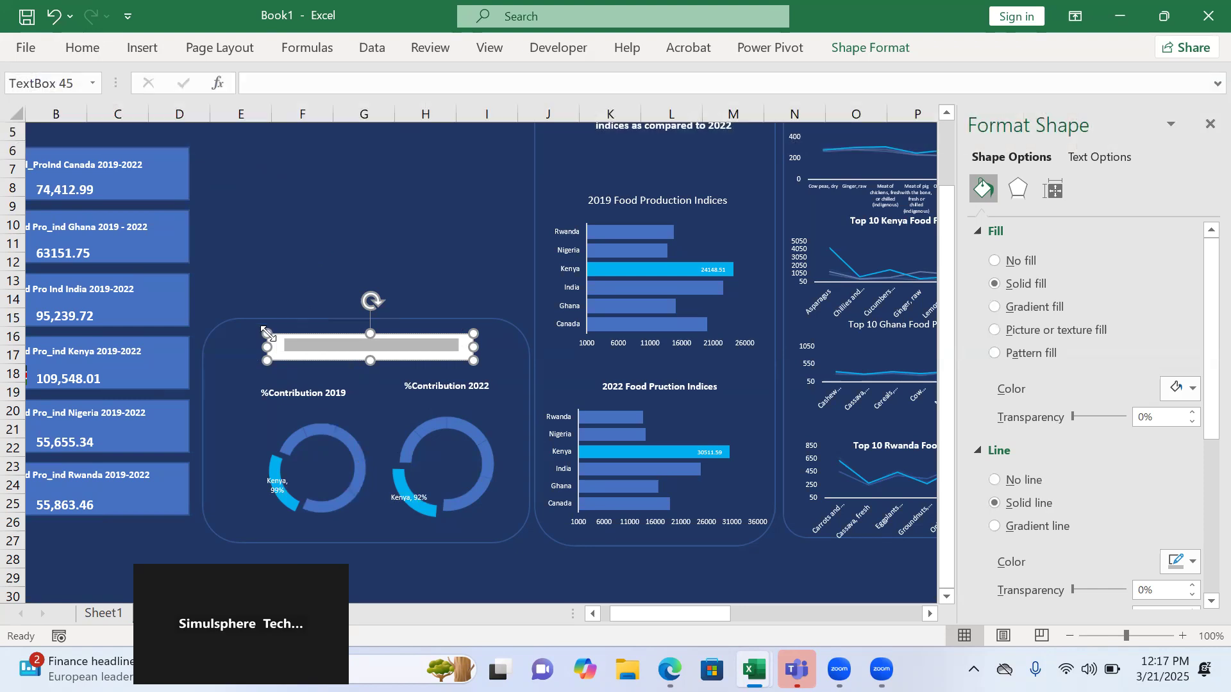
{"action": "left_click", "coordinate": [835, 52]}
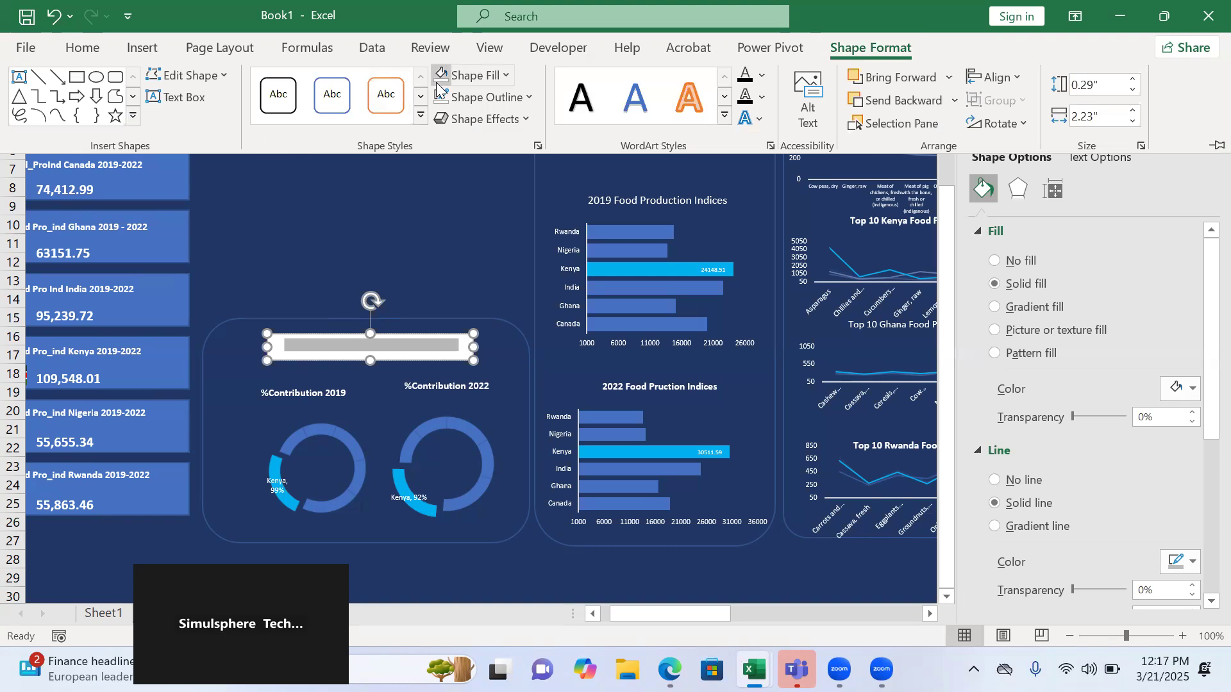
{"action": "left_click", "coordinate": [440, 77]}
{"action": "left_click", "coordinate": [444, 97]}
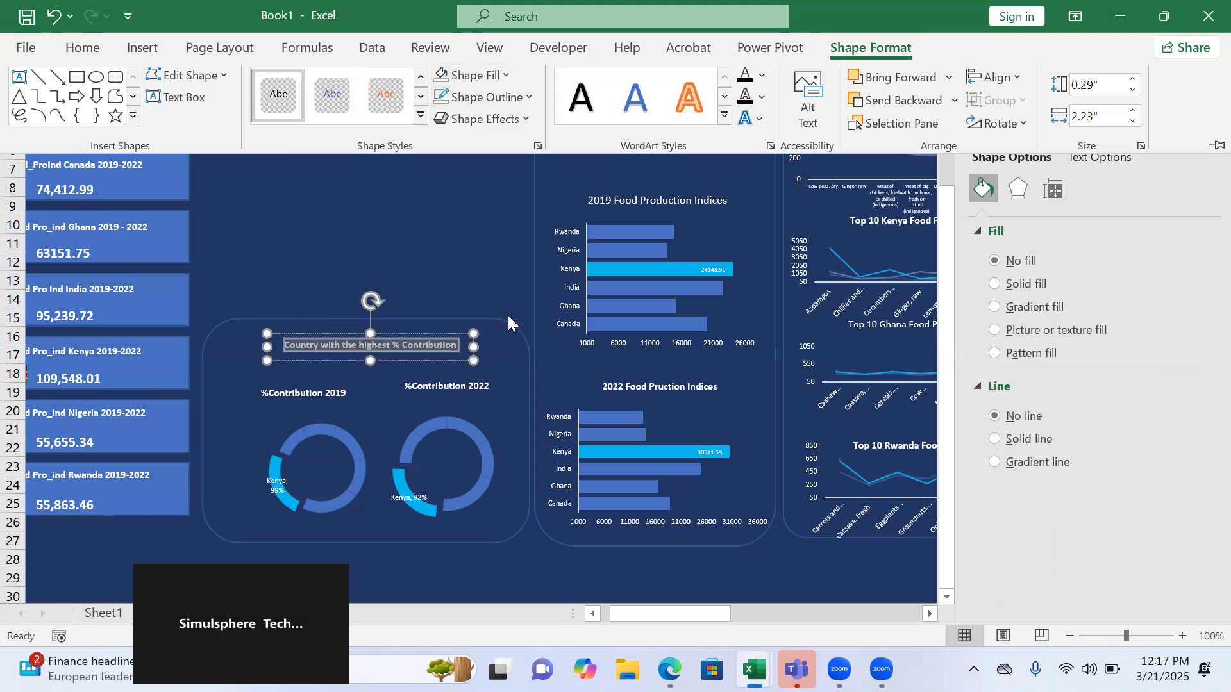
{"action": "left_click", "coordinate": [350, 212]}
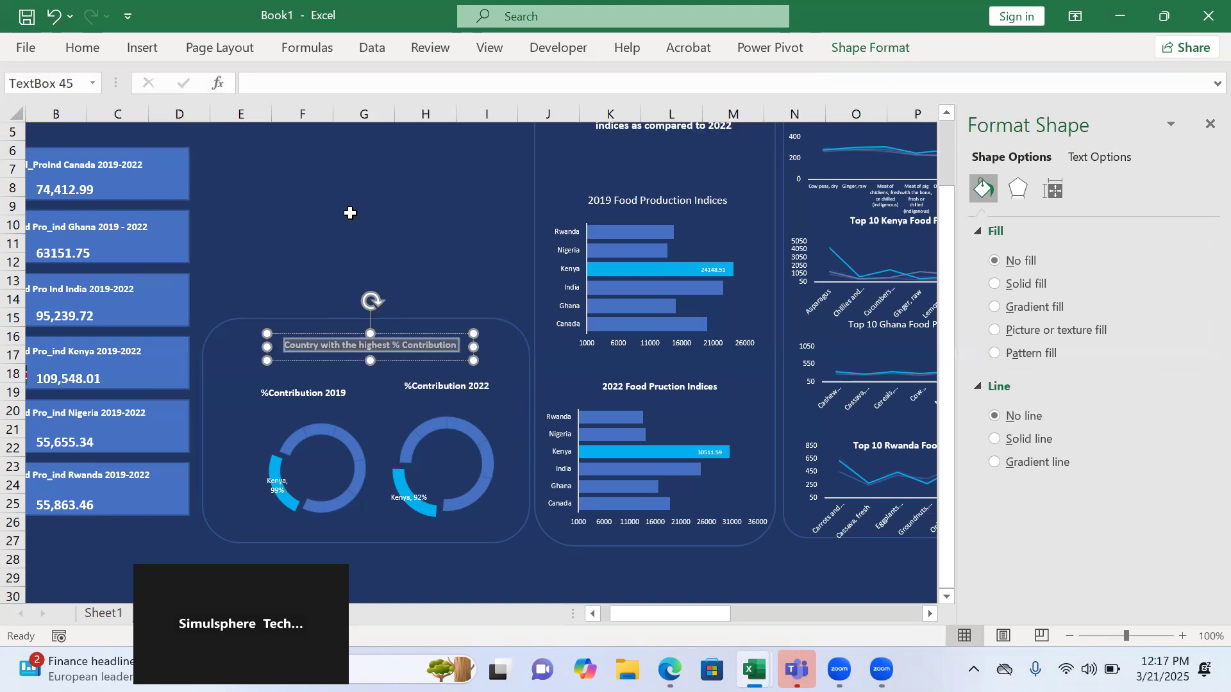
{"action": "left_click", "coordinate": [320, 207]}
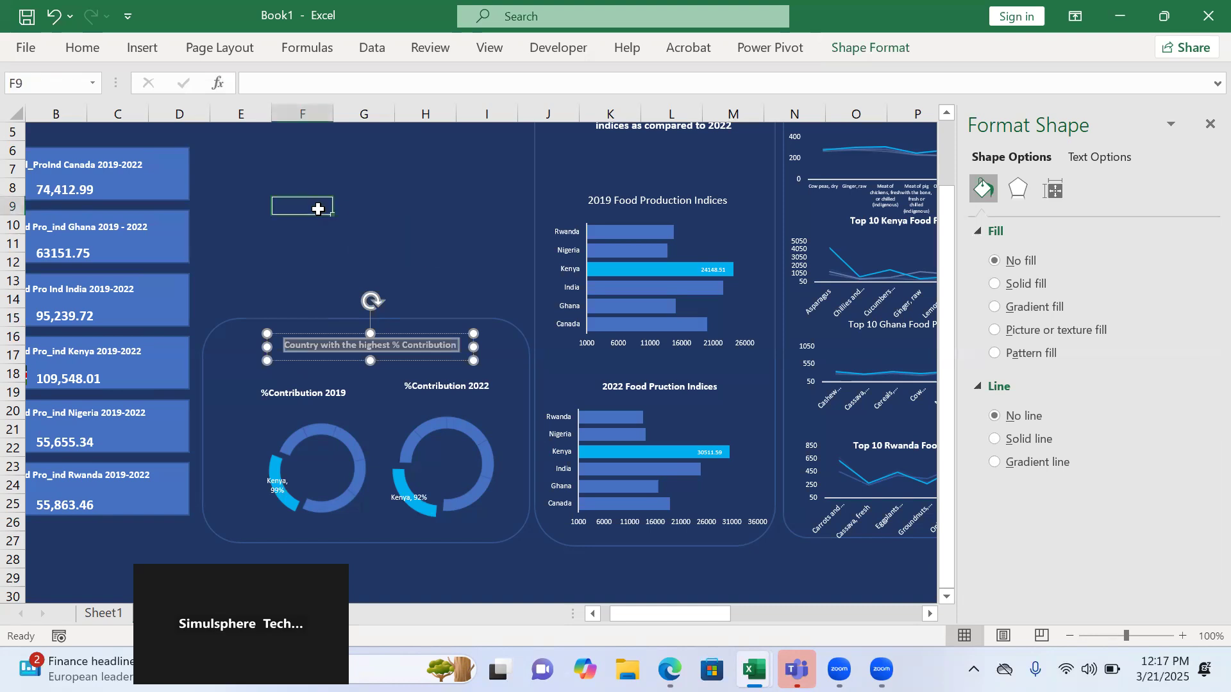
- Switch to Sheet1, close the Format Shape pane, and bring the pivot tables starting in column B into view
{"action": "left_click_drag", "start_coordinate": [937, 300], "coordinate": [938, 209]}
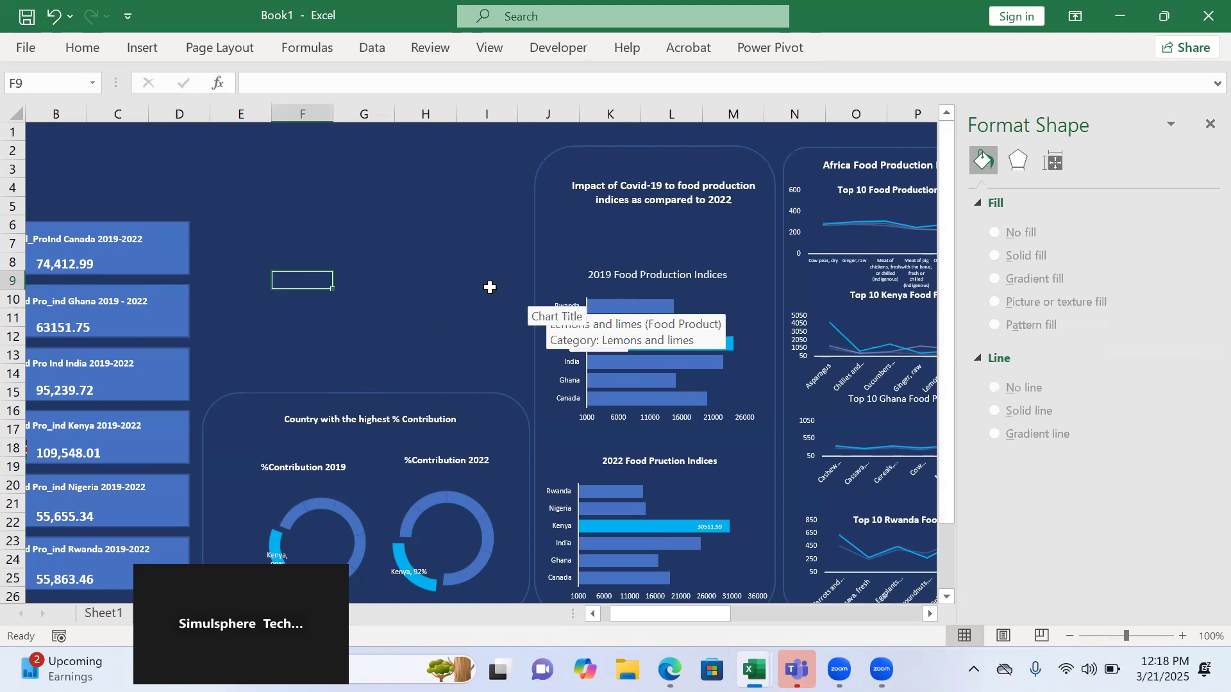
{"action": "left_click", "coordinate": [107, 617]}
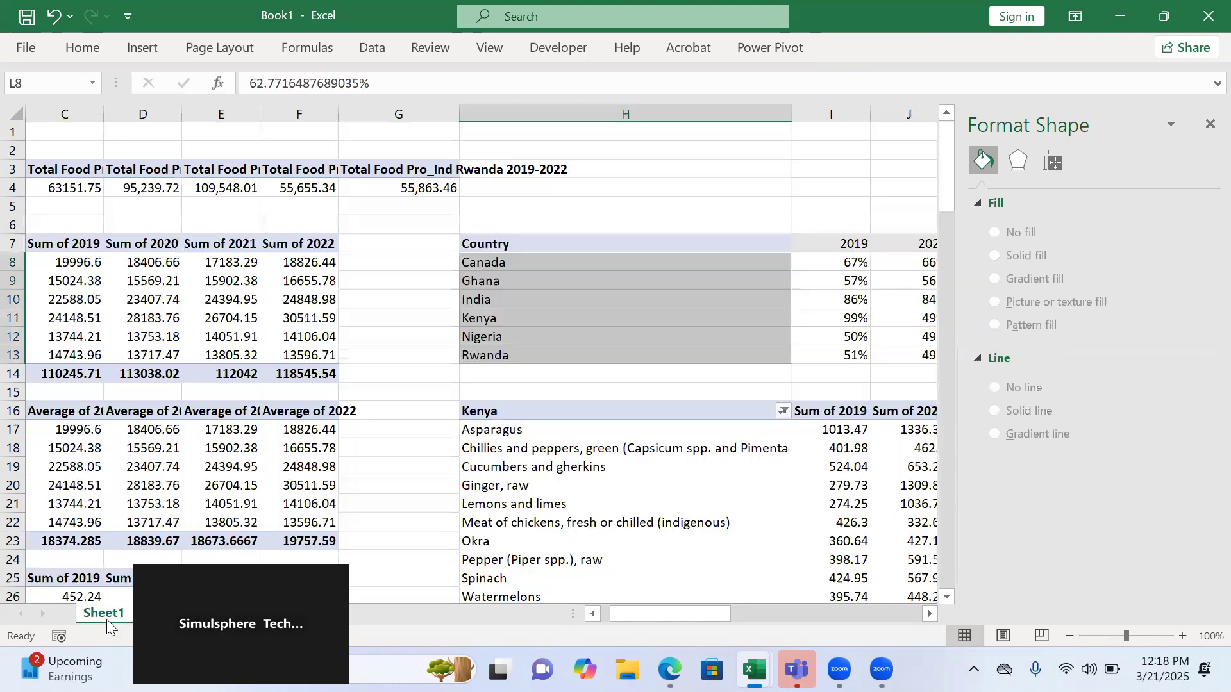
{"action": "left_click", "coordinate": [372, 354]}
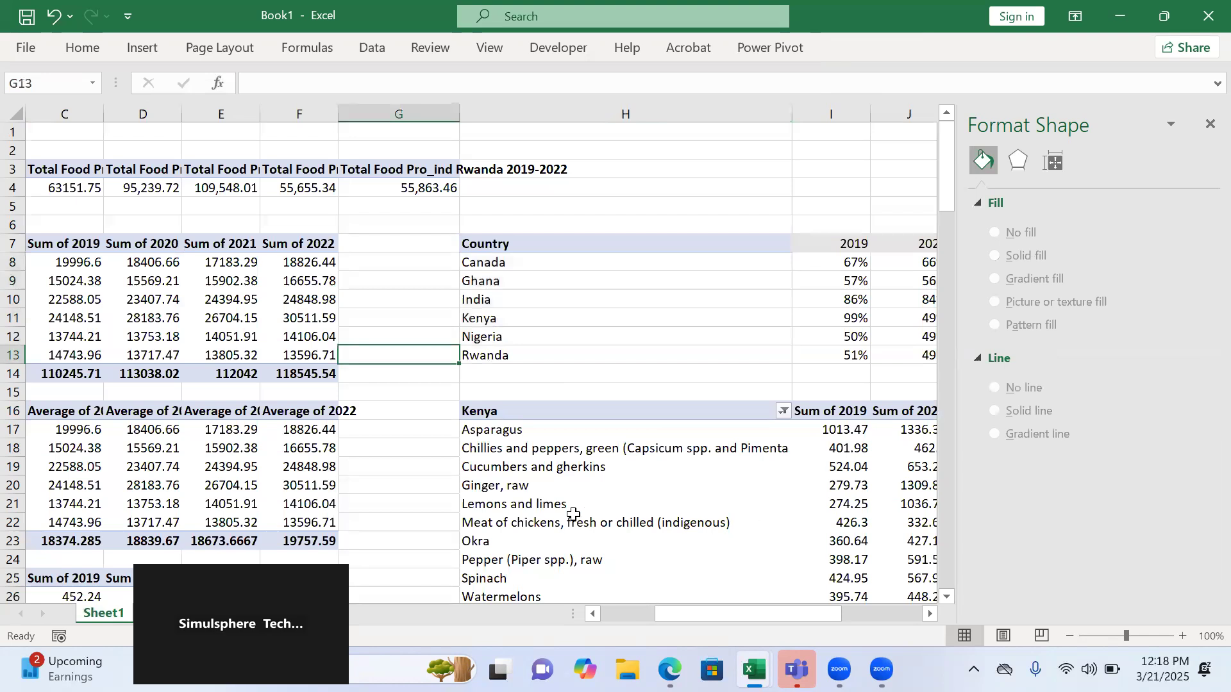
{"action": "left_click", "coordinate": [371, 491]}
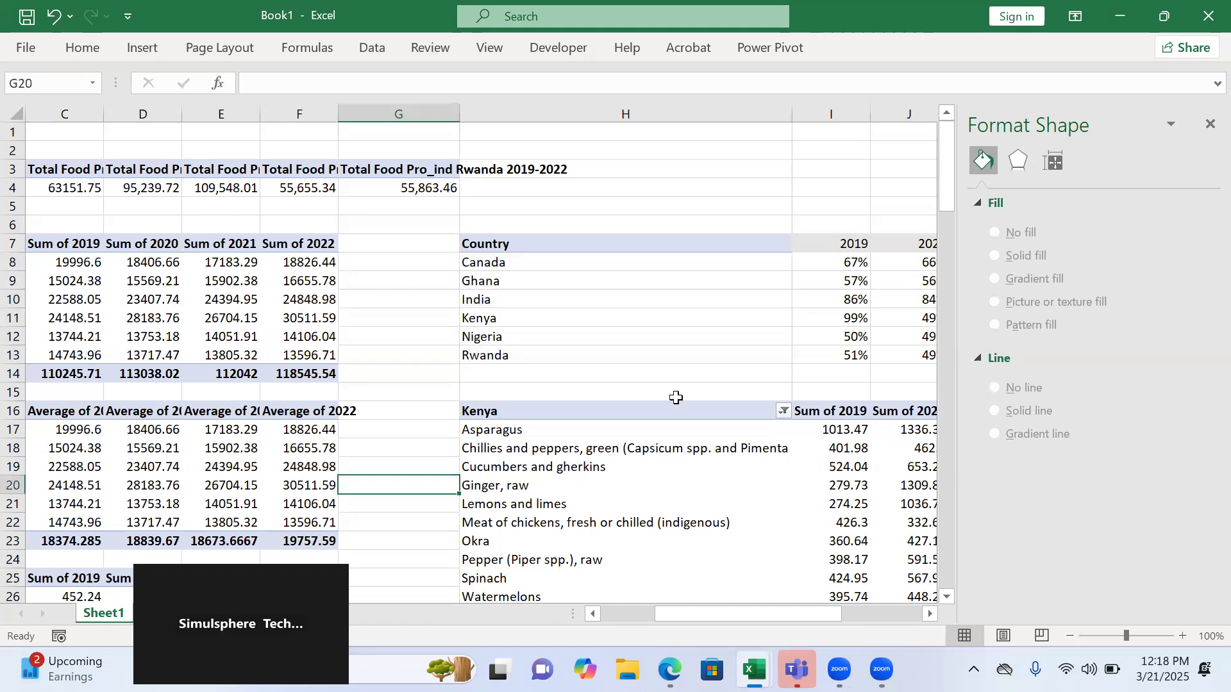
{"action": "left_click", "coordinate": [1209, 124]}
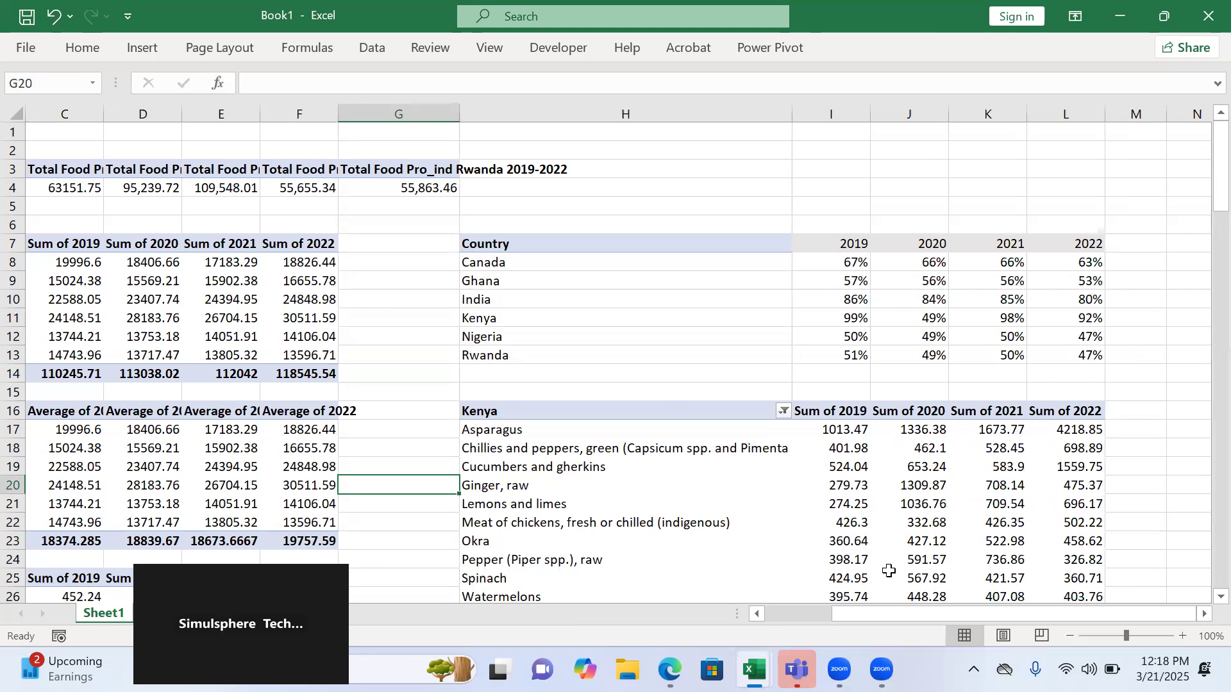
{"action": "left_click_drag", "start_coordinate": [865, 612], "coordinate": [824, 612]}
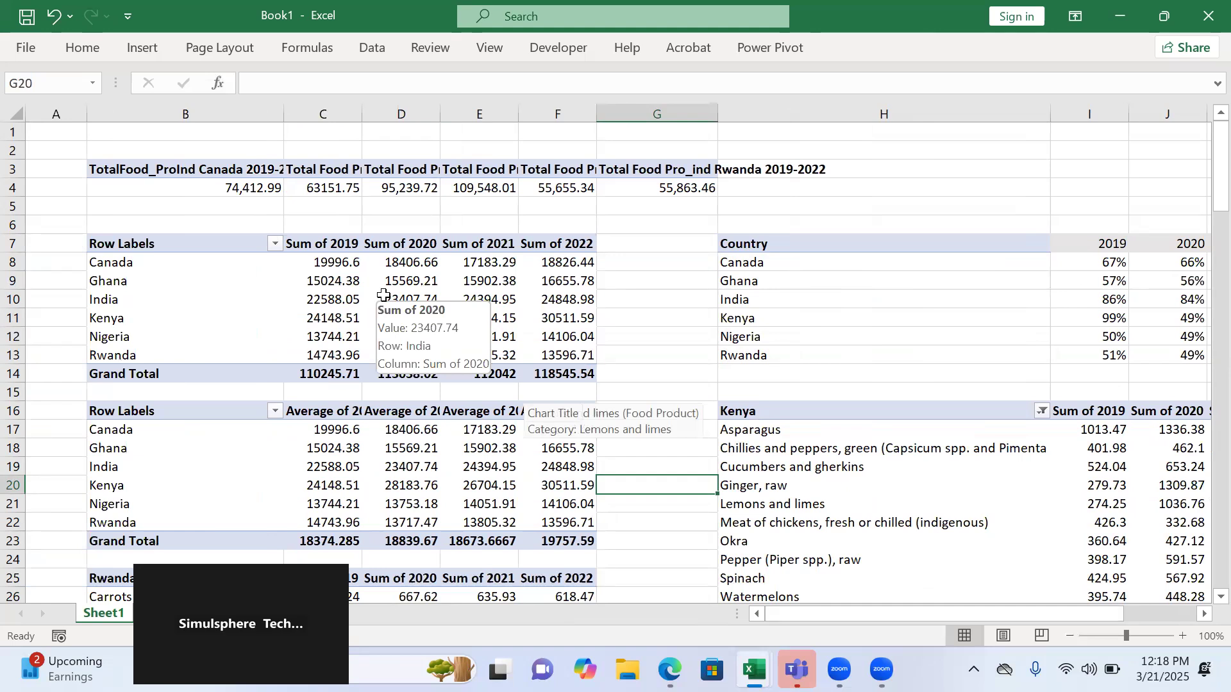
- Try to insert a filled map chart directly from the pivot table of country averages in B16:F22
{"action": "left_click_drag", "start_coordinate": [132, 412], "coordinate": [551, 519]}
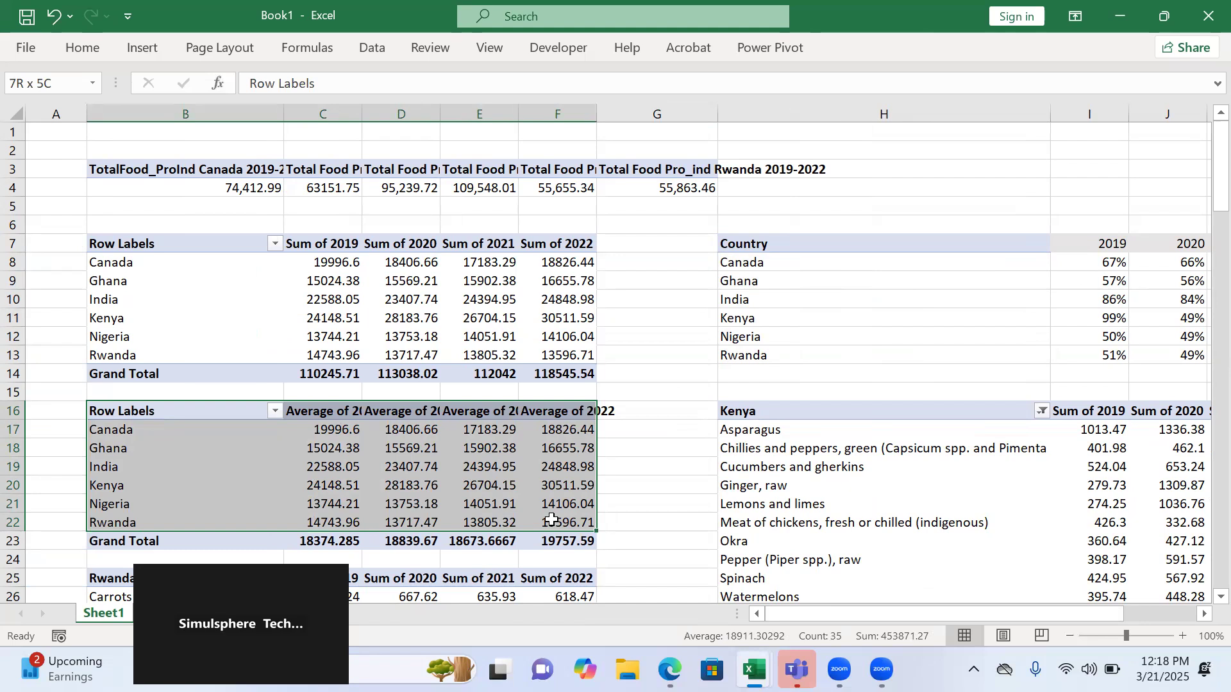
{"action": "left_click_drag", "start_coordinate": [551, 519], "coordinate": [551, 519]}
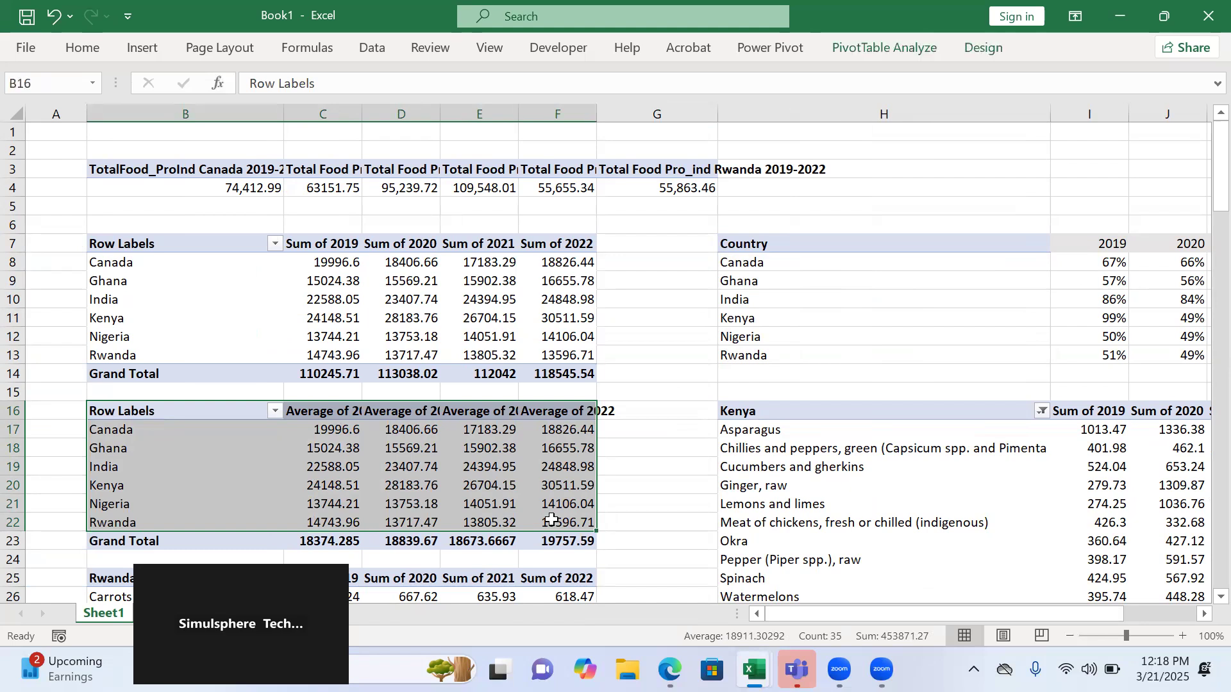
{"action": "left_click", "coordinate": [144, 49]}
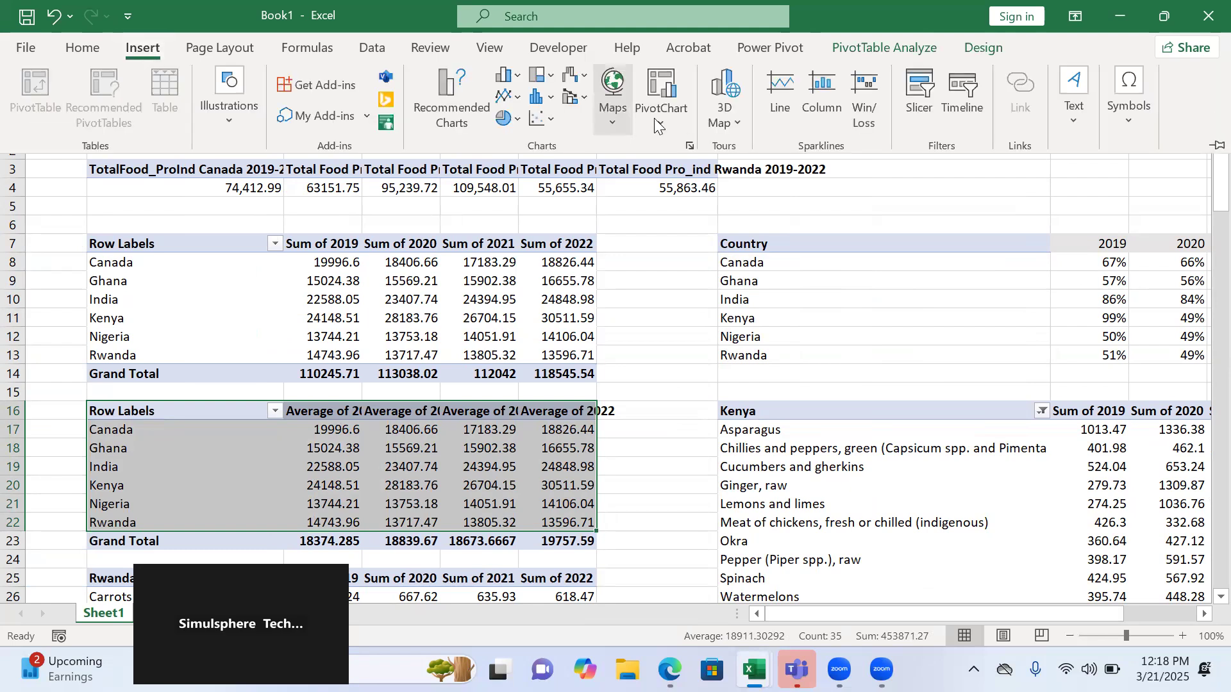
{"action": "left_click", "coordinate": [609, 89]}
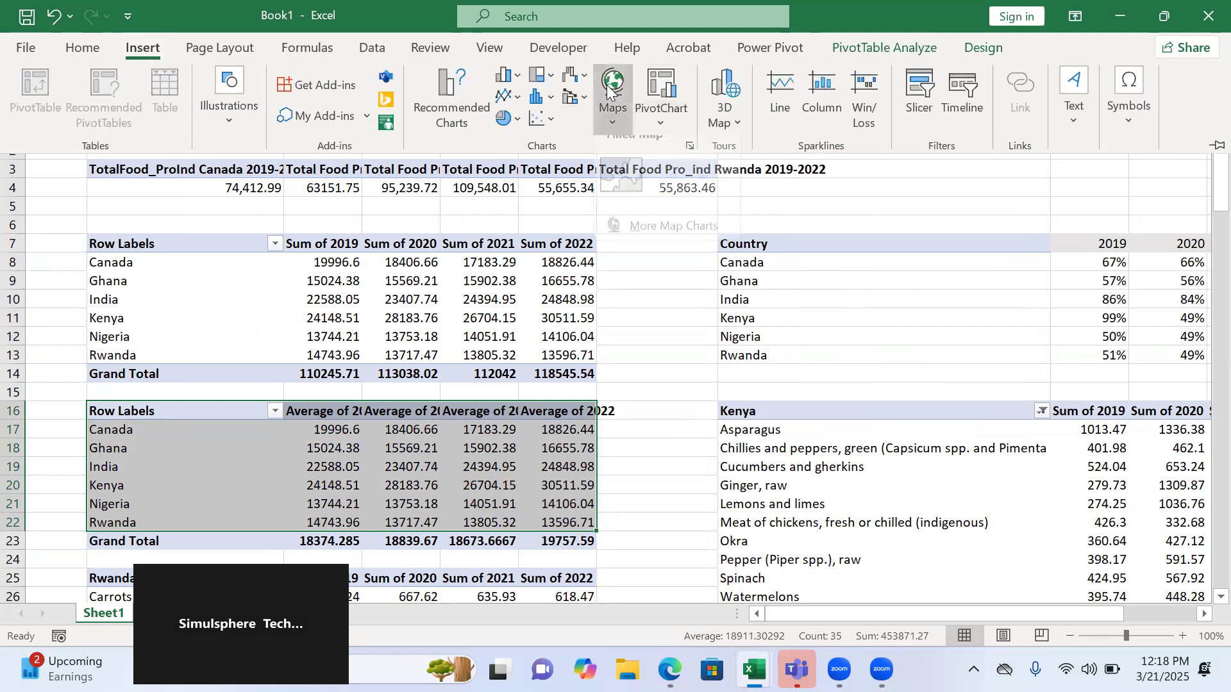
{"action": "left_click", "coordinate": [633, 181]}
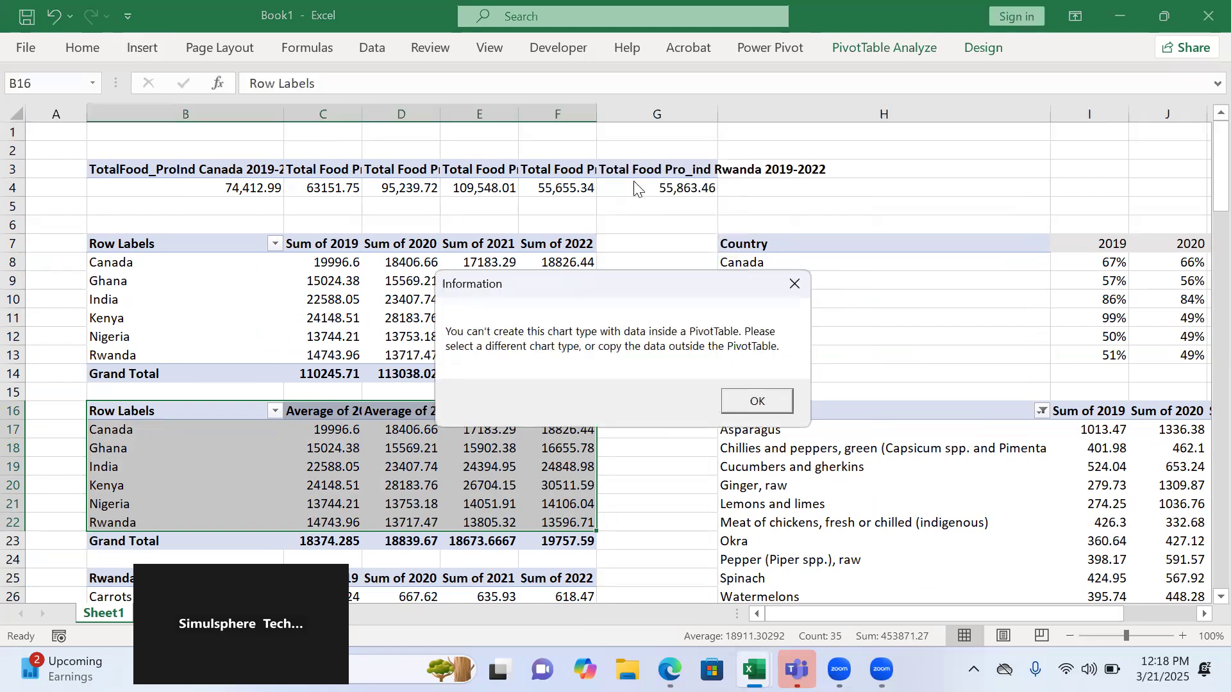
{"action": "left_click", "coordinate": [770, 401]}
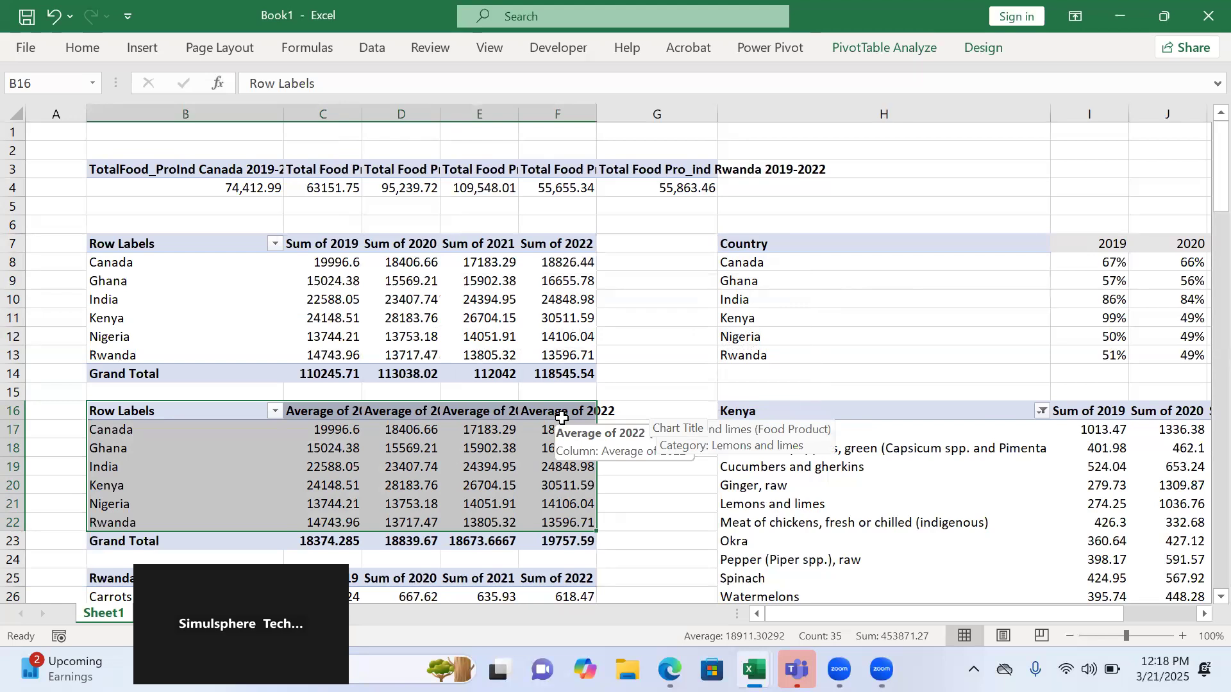
- Copy the country averages in B16:F22 and paste them at H43, below the Nigeria pivot table
{"action": "key", "text": "ctrl+c"}
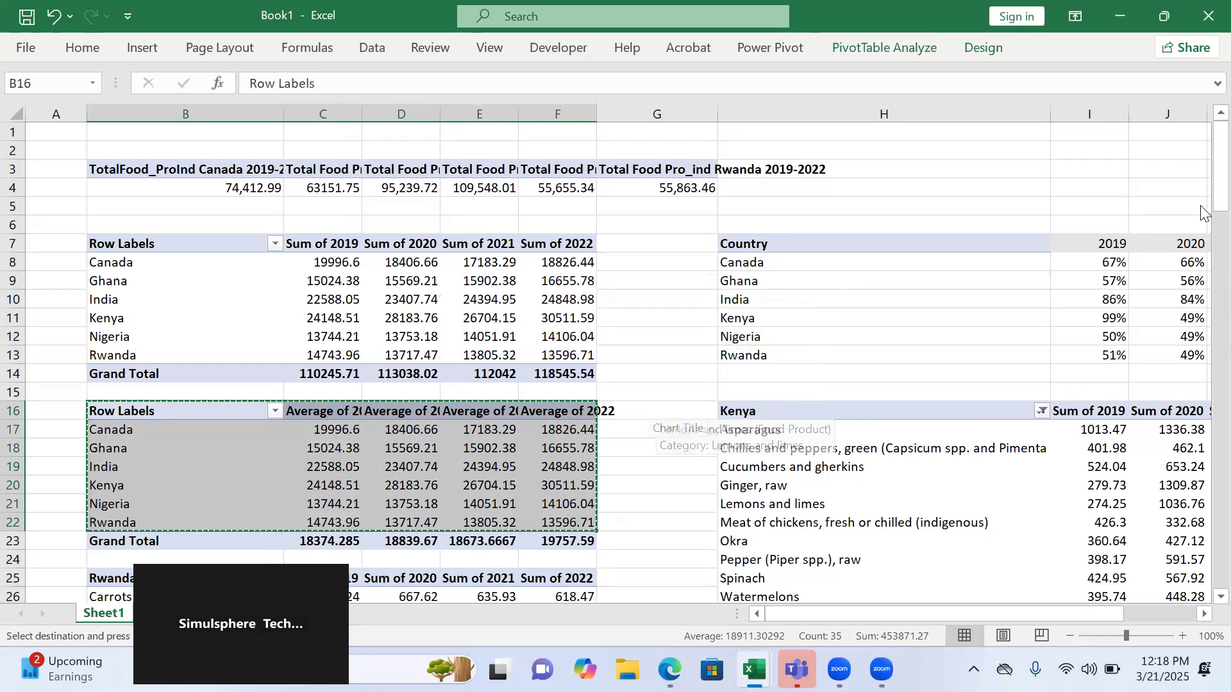
{"action": "scroll", "coordinate": [1200, 178], "scroll_direction": "down", "scroll_amount": 12}
{"action": "scroll", "coordinate": [1200, 308], "scroll_direction": "up", "scroll_amount": 3}
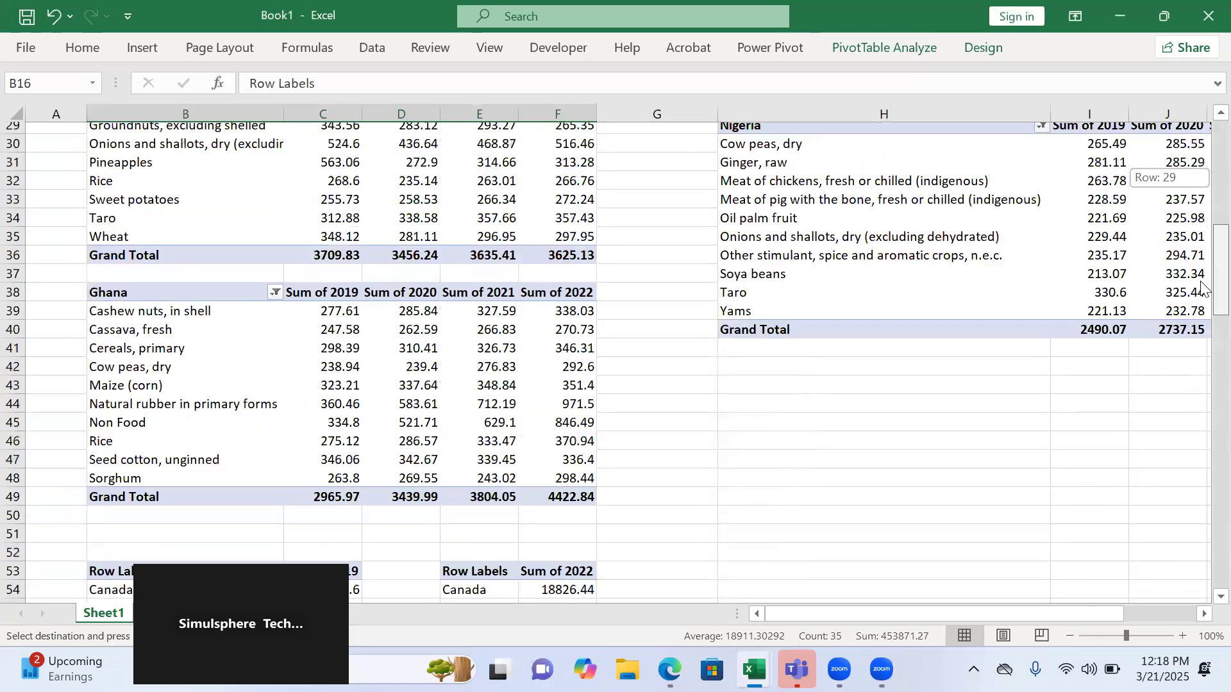
{"action": "left_click", "coordinate": [803, 395]}
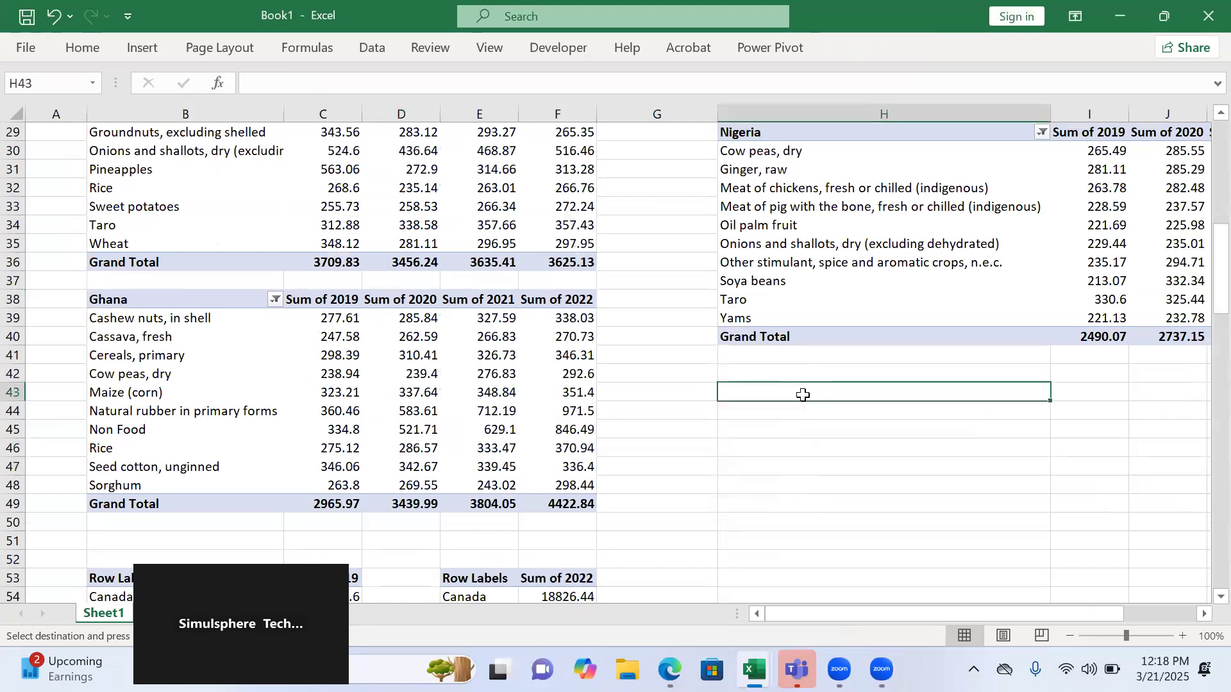
{"action": "key", "text": "ctrl+v"}
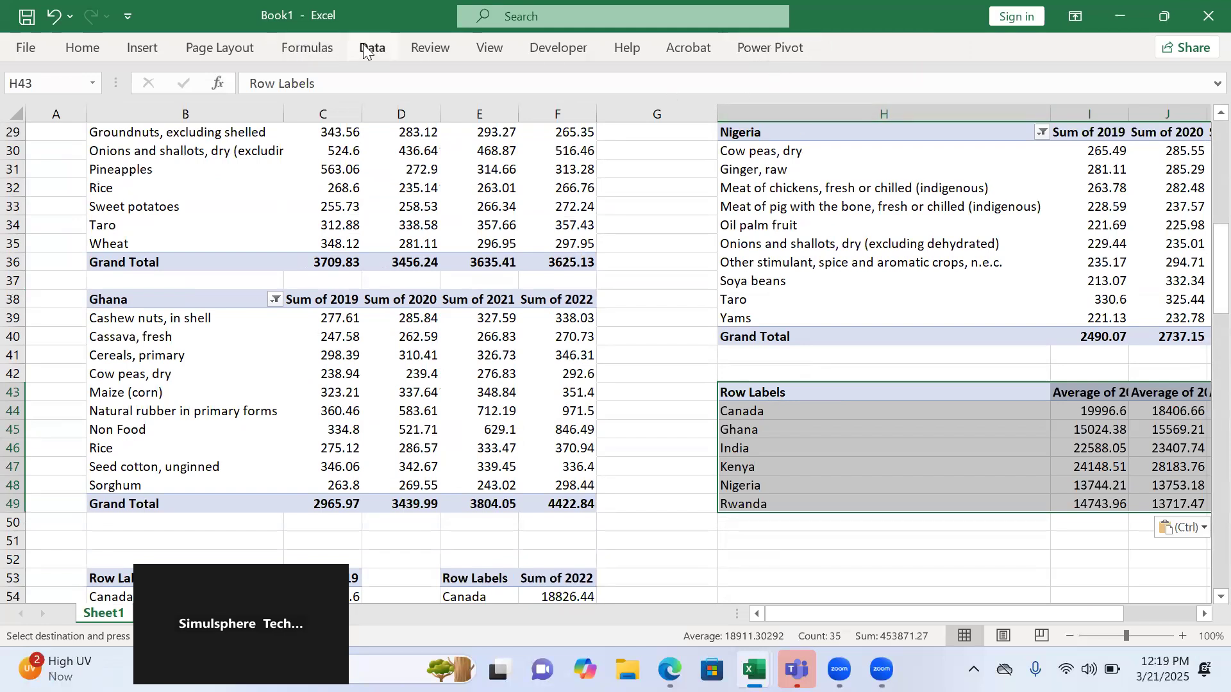
- Insert a filled map chart from the pasted country averages starting at H43
{"action": "left_click", "coordinate": [141, 48]}
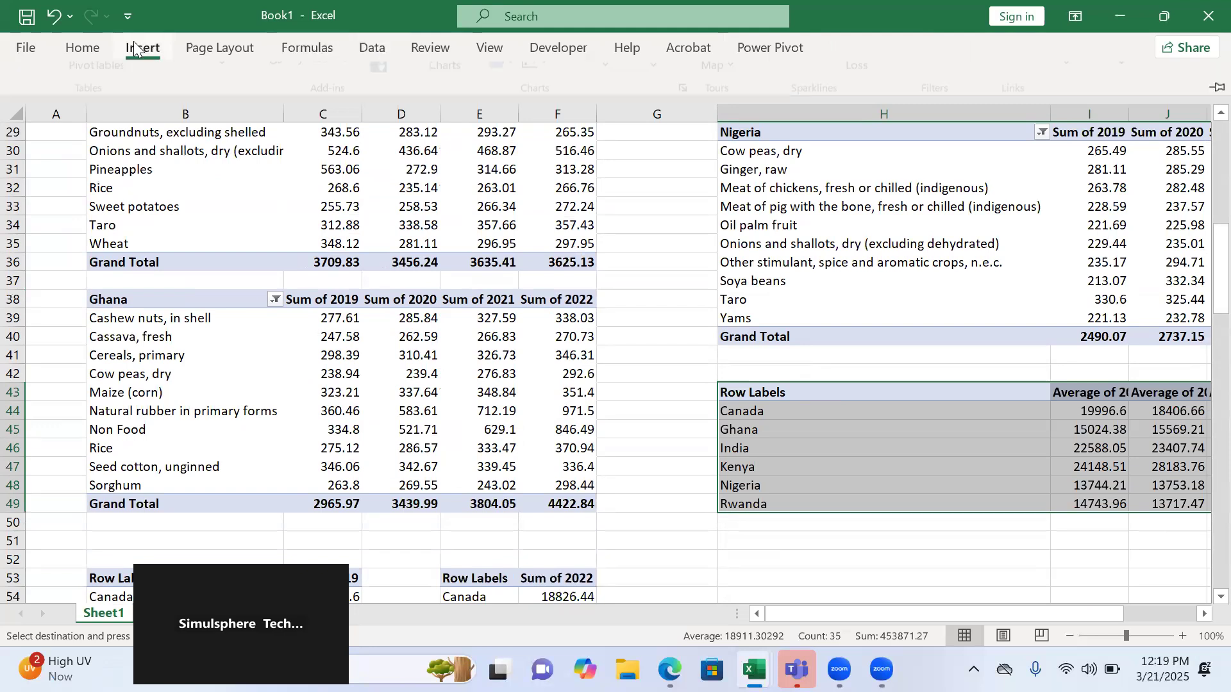
{"action": "left_click", "coordinate": [616, 121]}
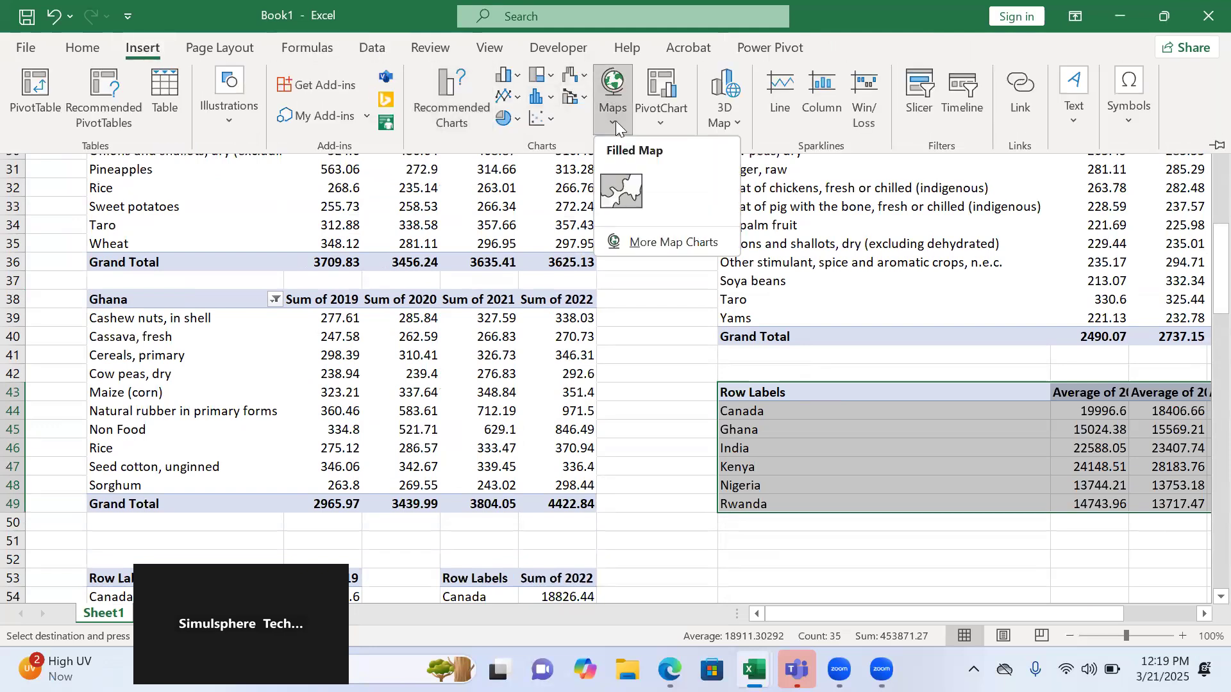
{"action": "left_click", "coordinate": [619, 186]}
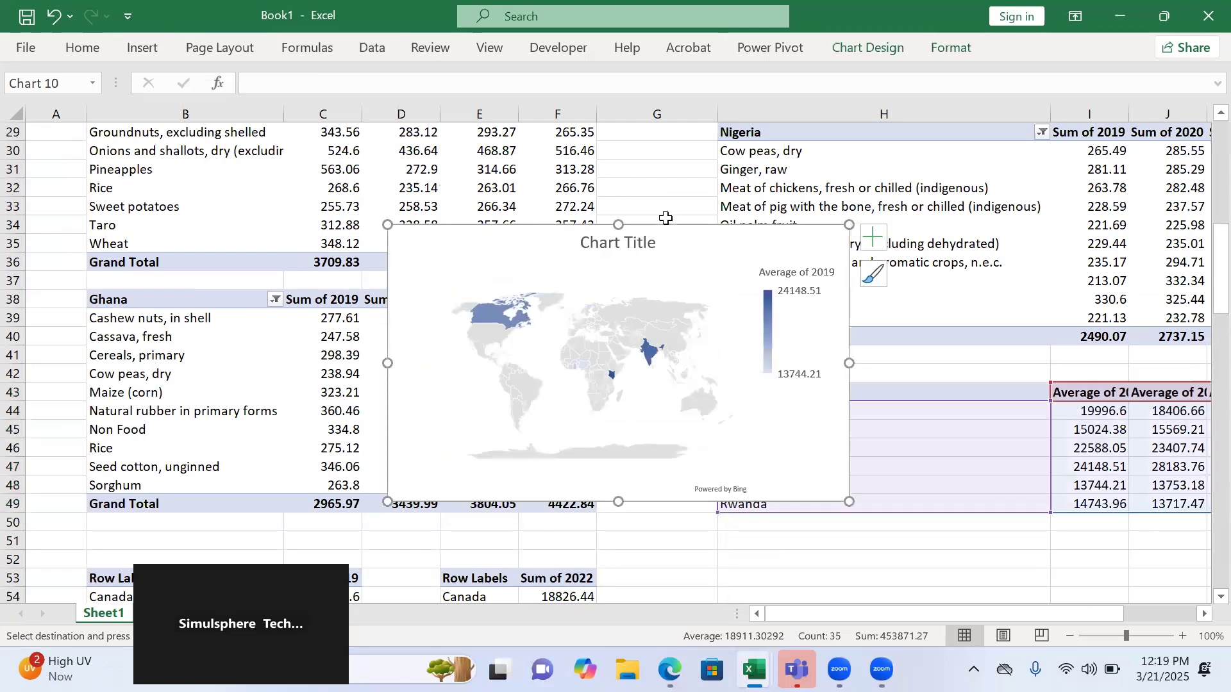
- Move the filled map chart from Sheet1 to the dashboard sheet as an embedded object
{"action": "right_click", "coordinate": [688, 260]}
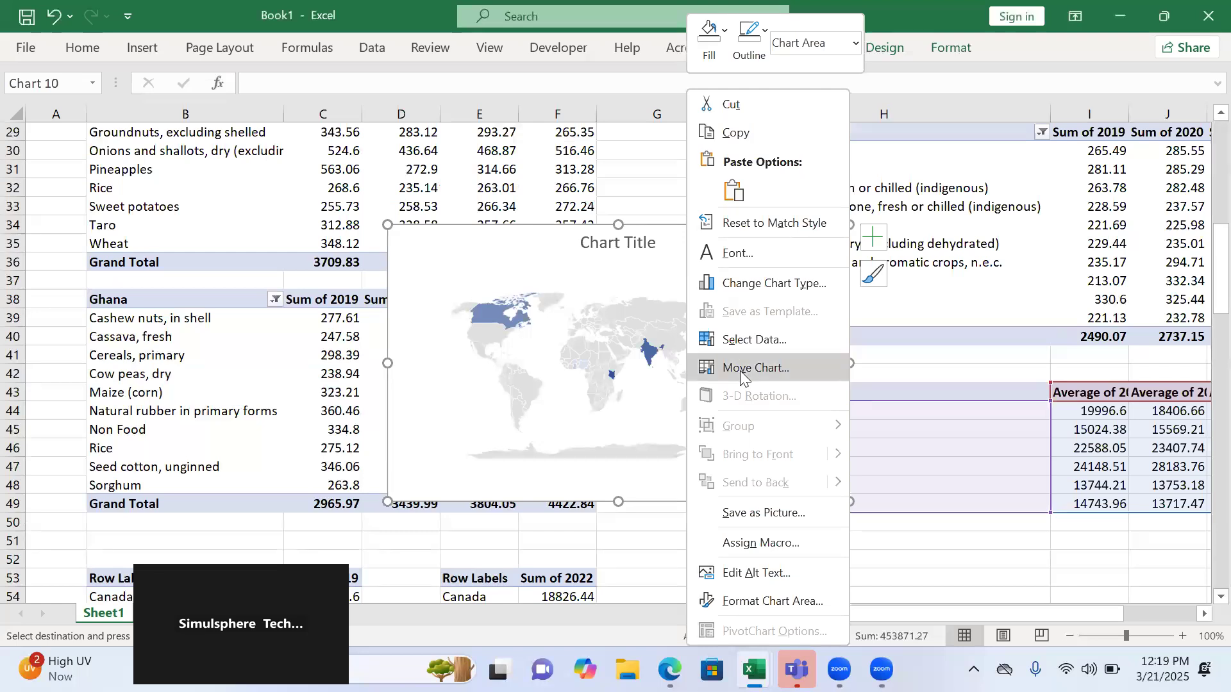
{"action": "left_click", "coordinate": [740, 367]}
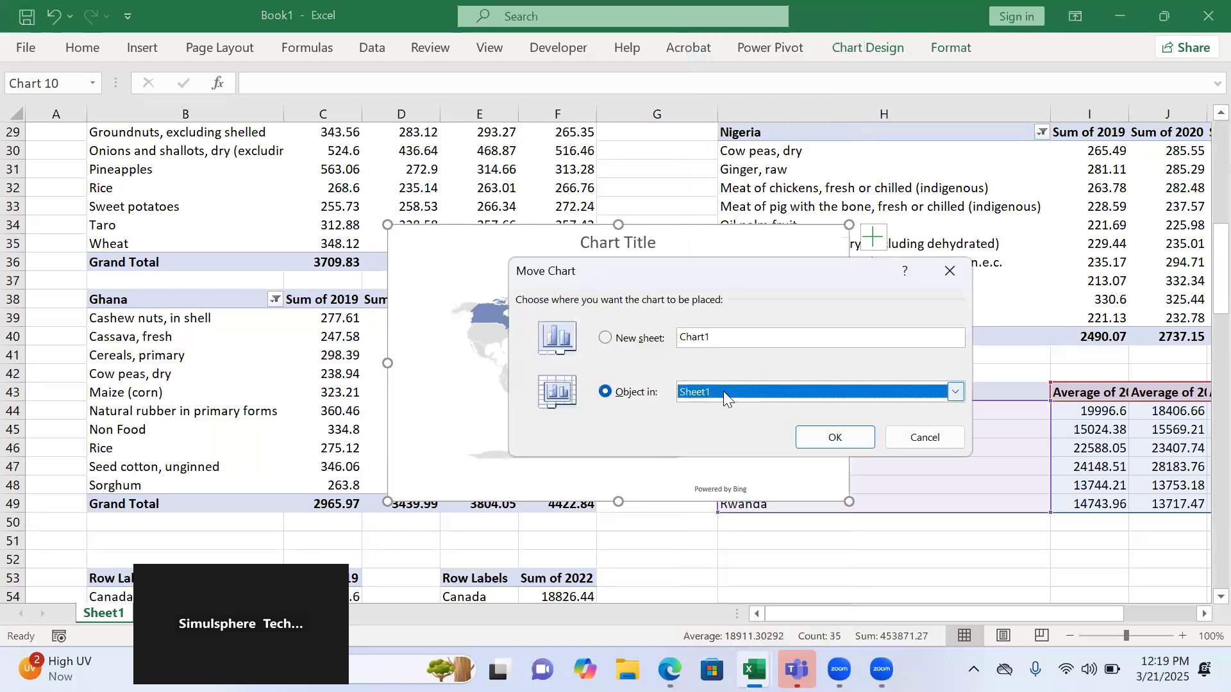
{"action": "left_click", "coordinate": [722, 391]}
{"action": "left_click", "coordinate": [723, 422]}
{"action": "left_click", "coordinate": [846, 442]}
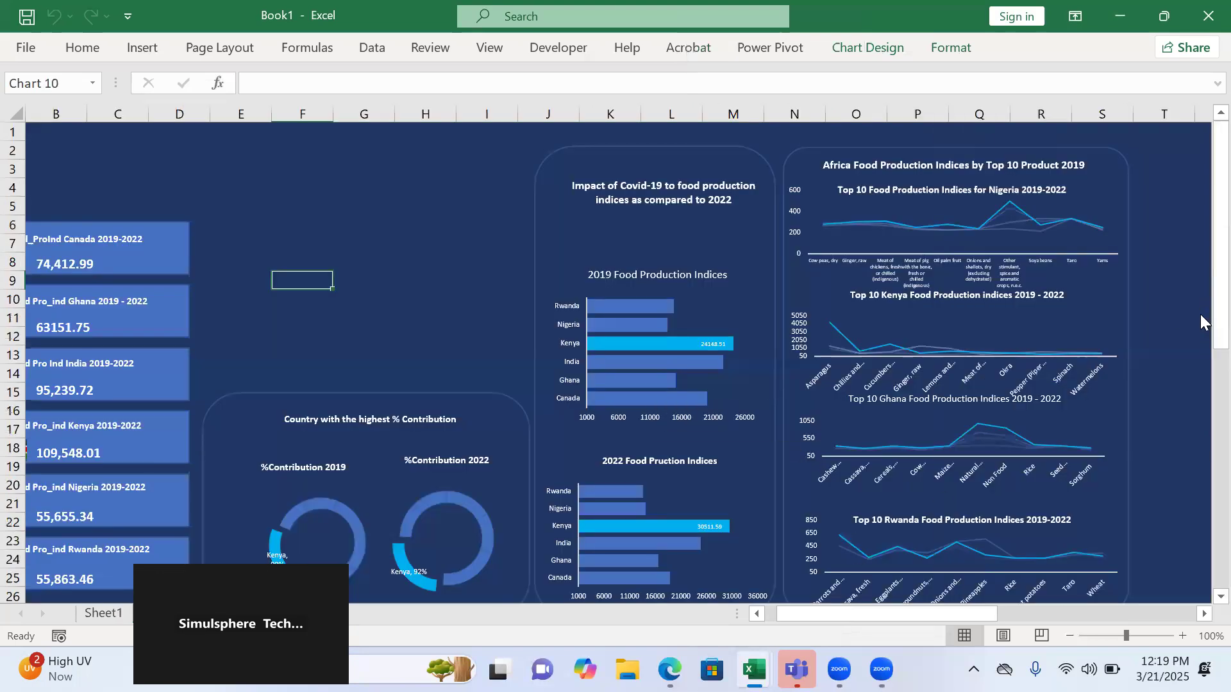
- Shrink the map chart and fit it into the empty space directly above the "Country with the highest % Contribution" panel
{"action": "left_click_drag", "start_coordinate": [1199, 316], "coordinate": [1199, 485]}
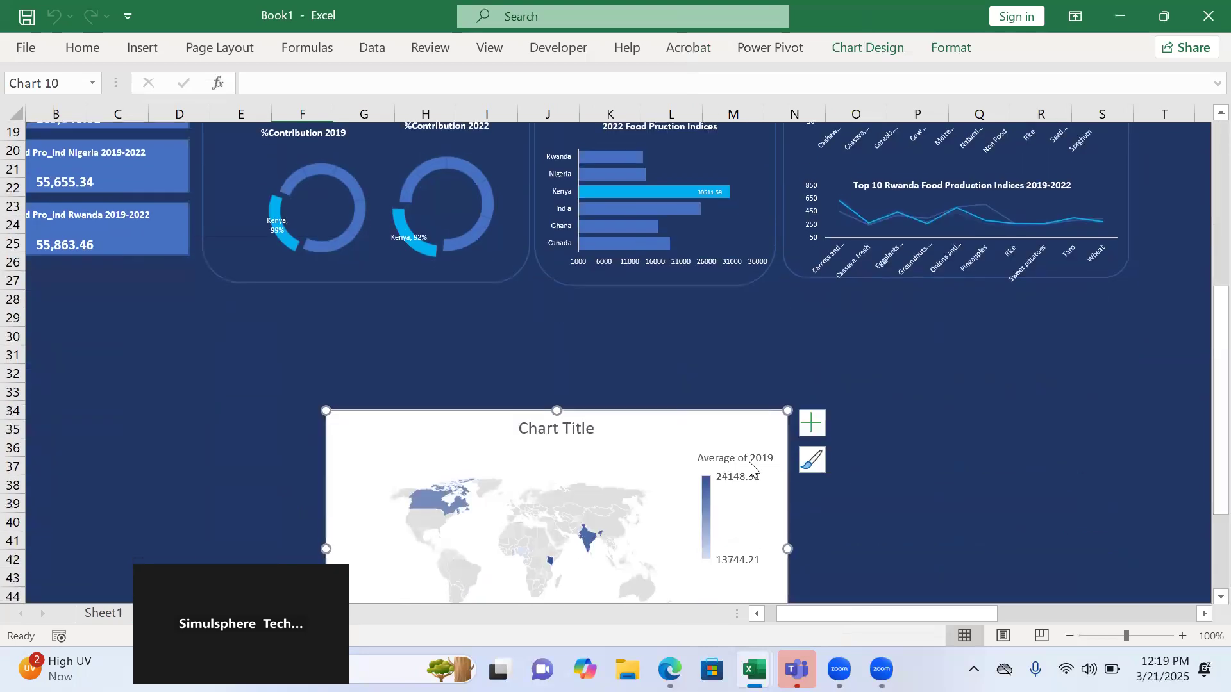
{"action": "left_click_drag", "start_coordinate": [690, 426], "coordinate": [654, 157]}
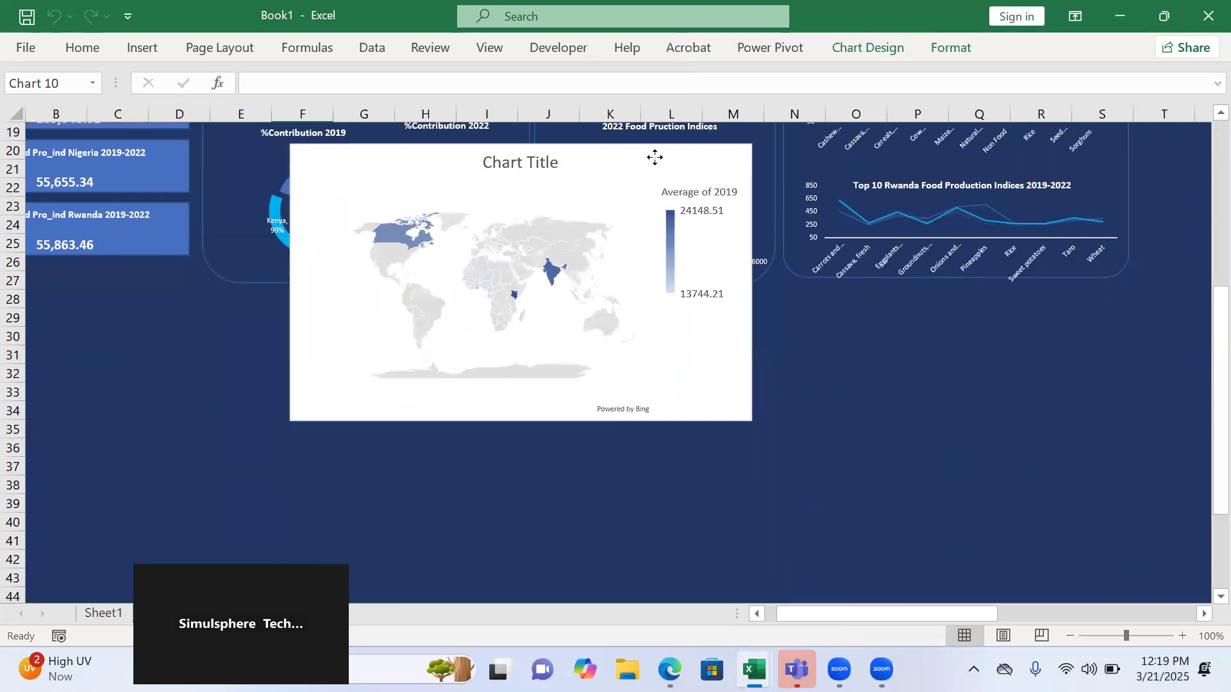
{"action": "left_click_drag", "start_coordinate": [1200, 301], "coordinate": [1200, 164]}
{"action": "left_click_drag", "start_coordinate": [648, 475], "coordinate": [549, 200]}
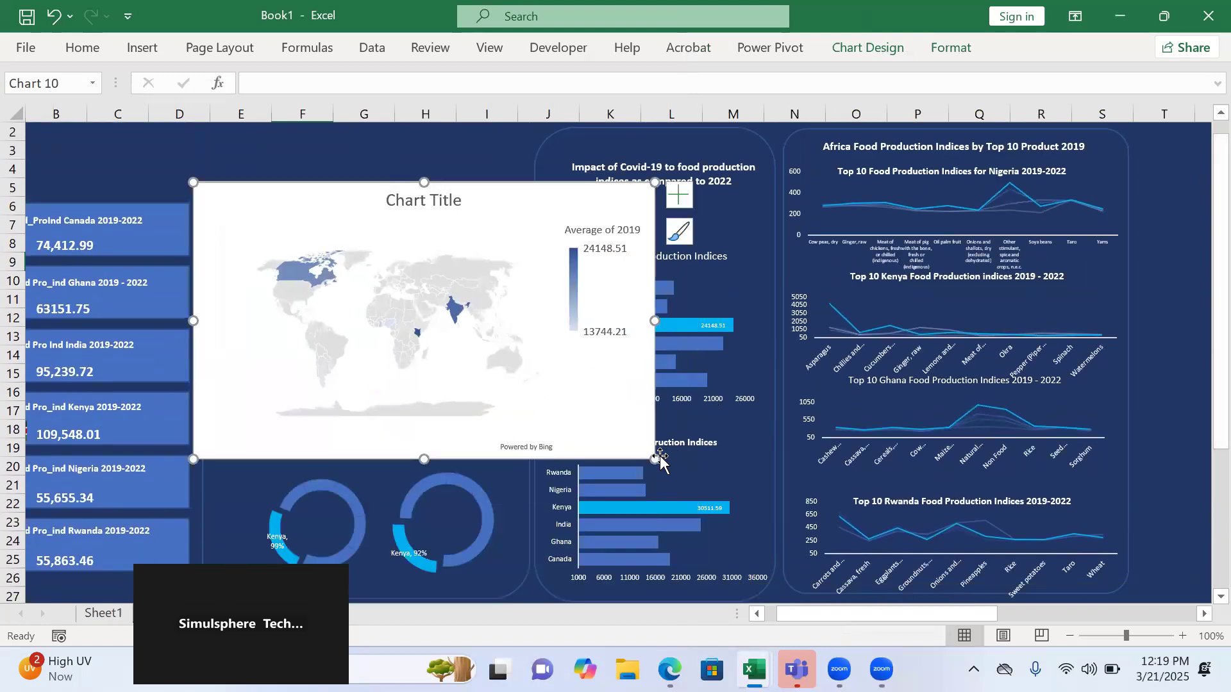
{"action": "left_click_drag", "start_coordinate": [649, 460], "coordinate": [516, 367]}
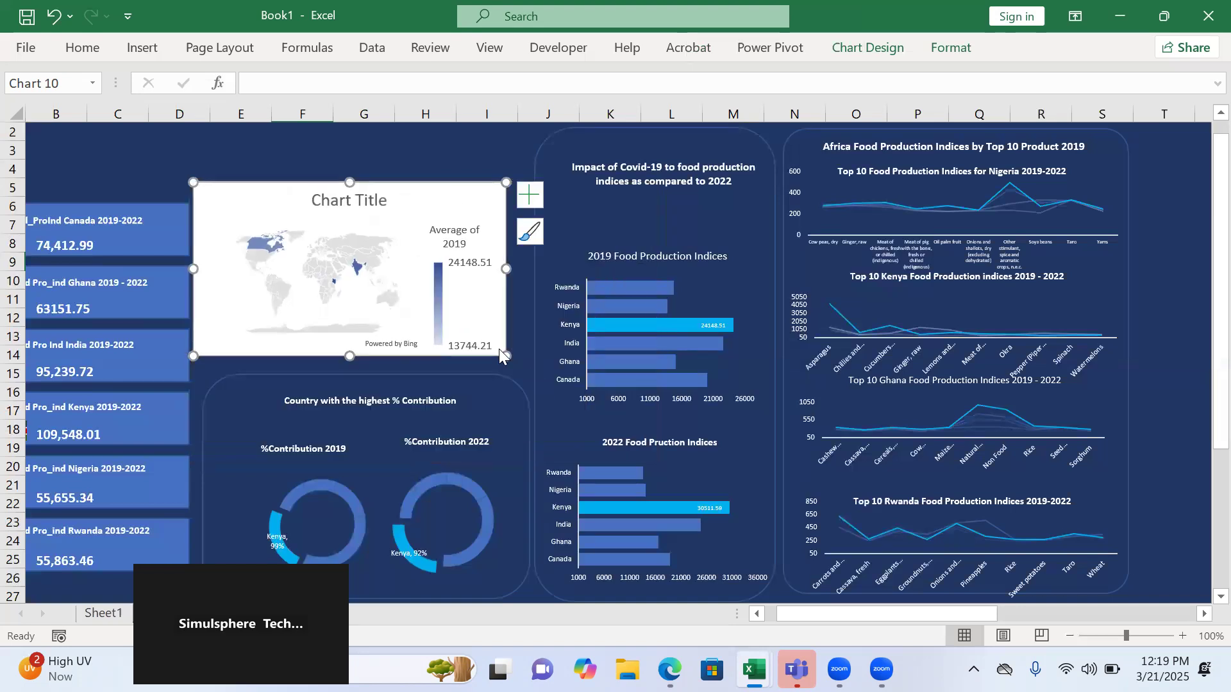
{"action": "left_click_drag", "start_coordinate": [412, 195], "coordinate": [423, 204]}
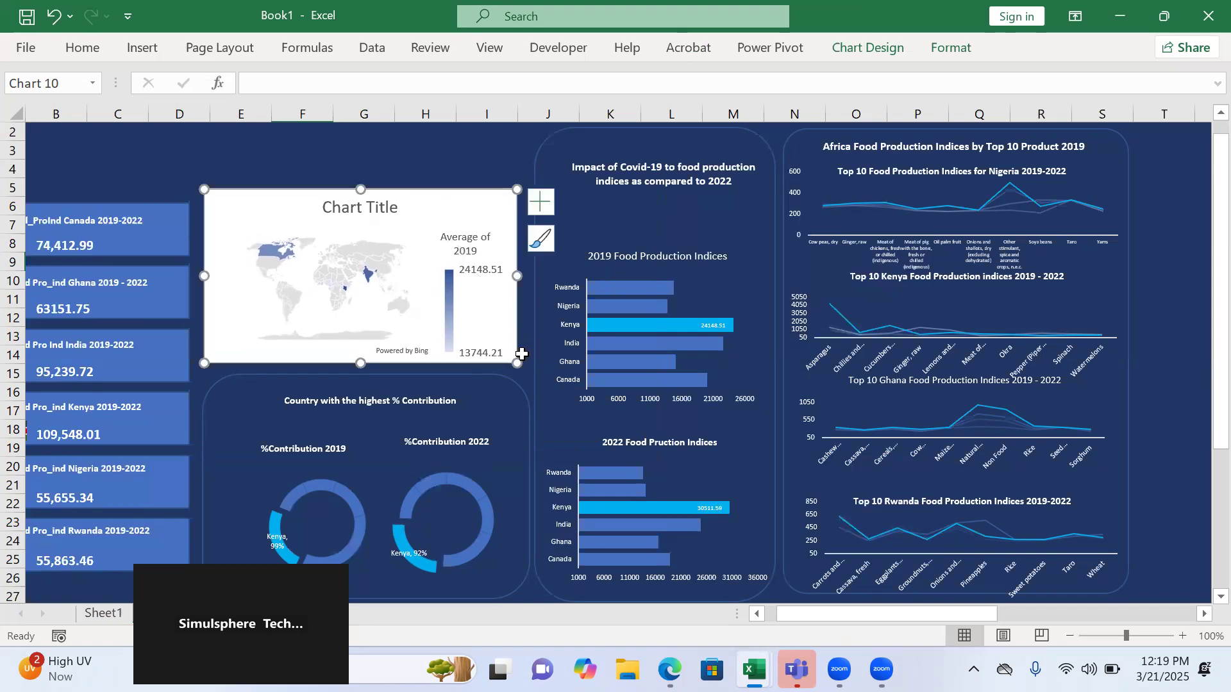
{"action": "left_click_drag", "start_coordinate": [517, 364], "coordinate": [525, 370]}
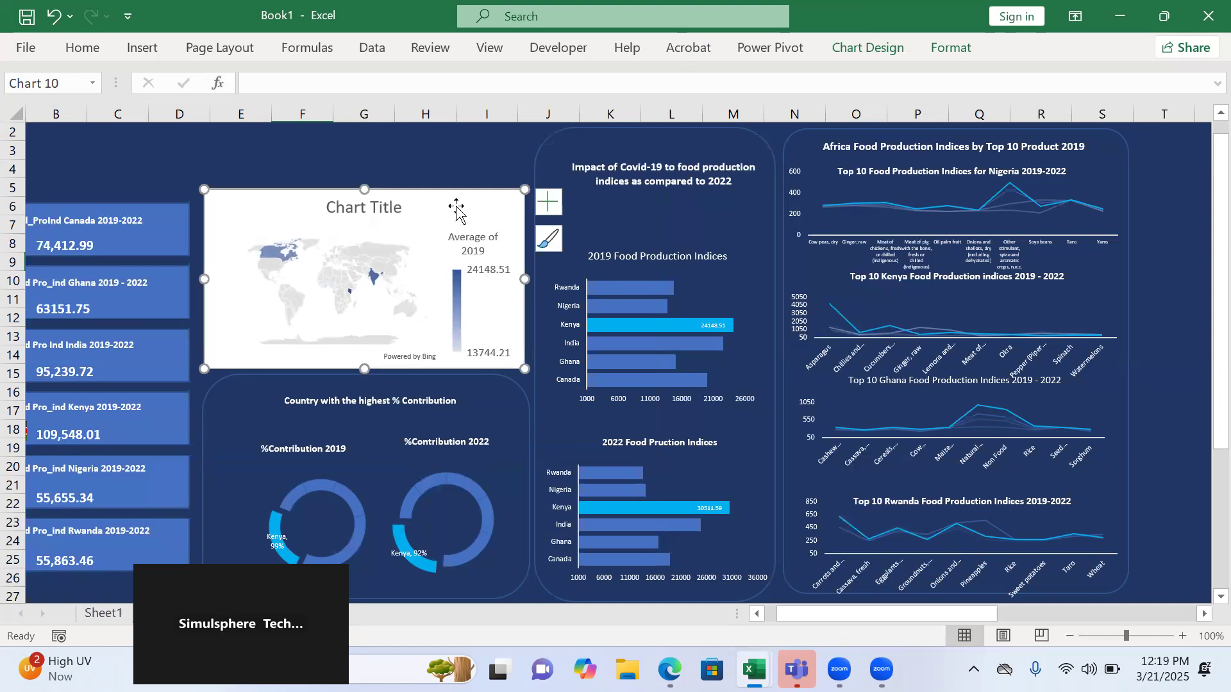
- Set the map chart area to no fill and its border to no line
{"action": "left_click", "coordinate": [948, 48]}
{"action": "left_click", "coordinate": [109, 95]}
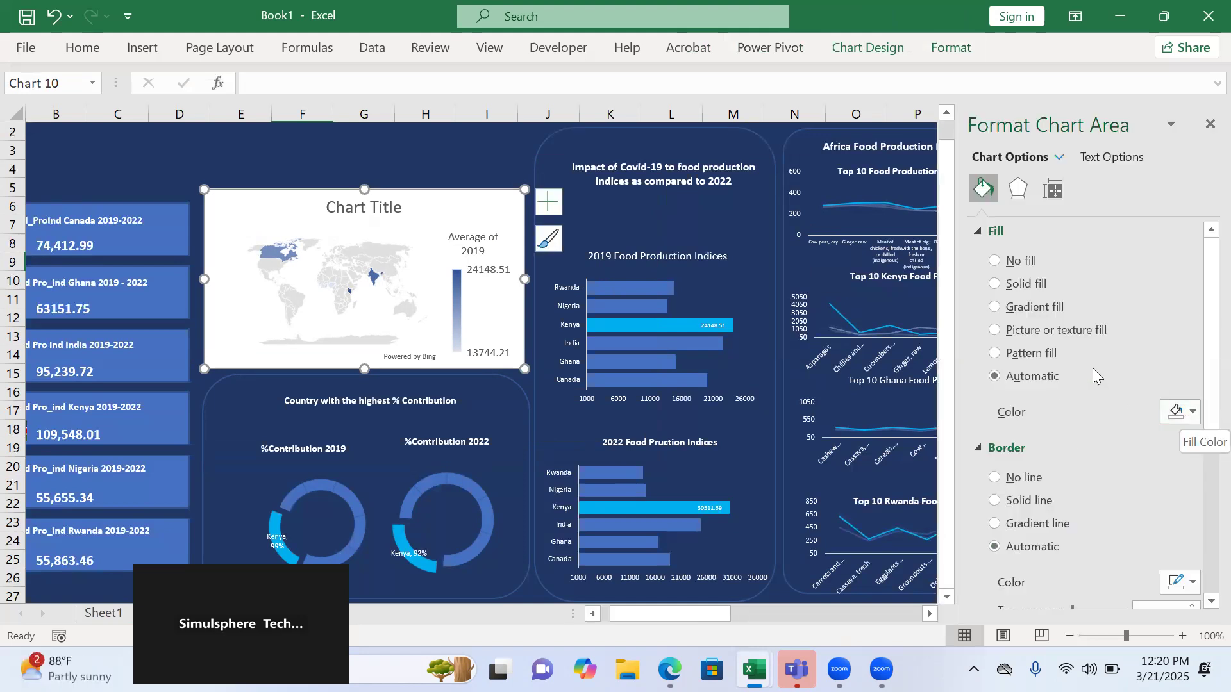
{"action": "left_click", "coordinate": [994, 261]}
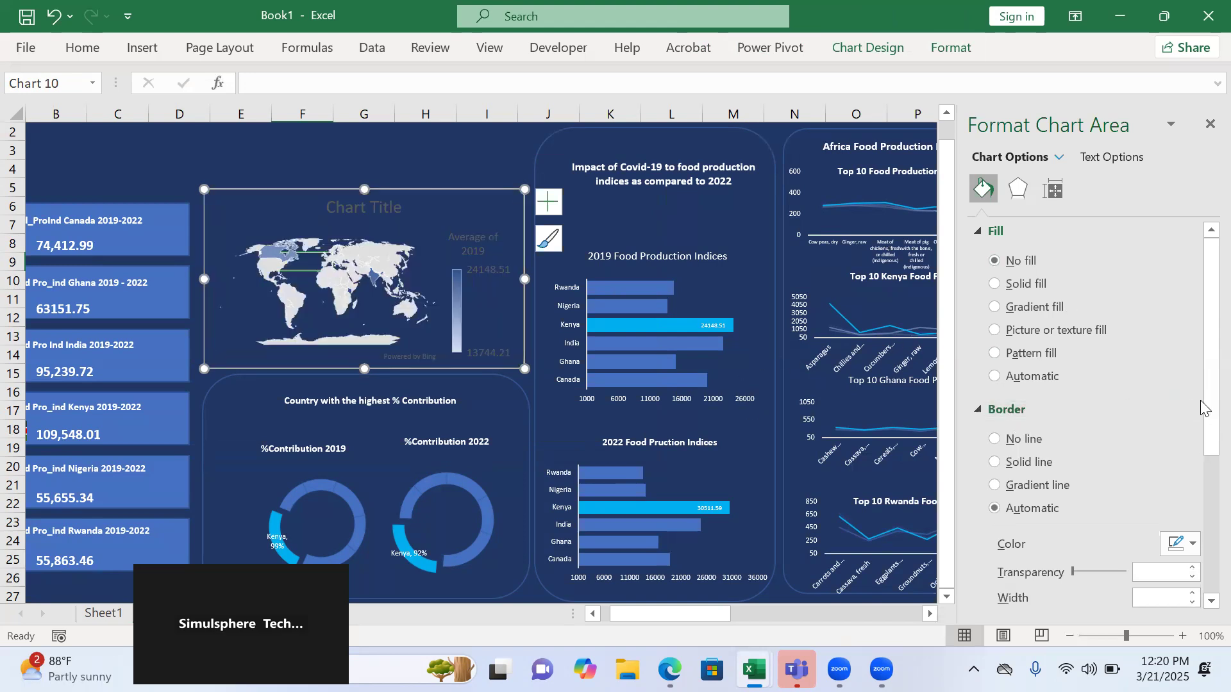
{"action": "left_click_drag", "start_coordinate": [1202, 408], "coordinate": [1200, 537]}
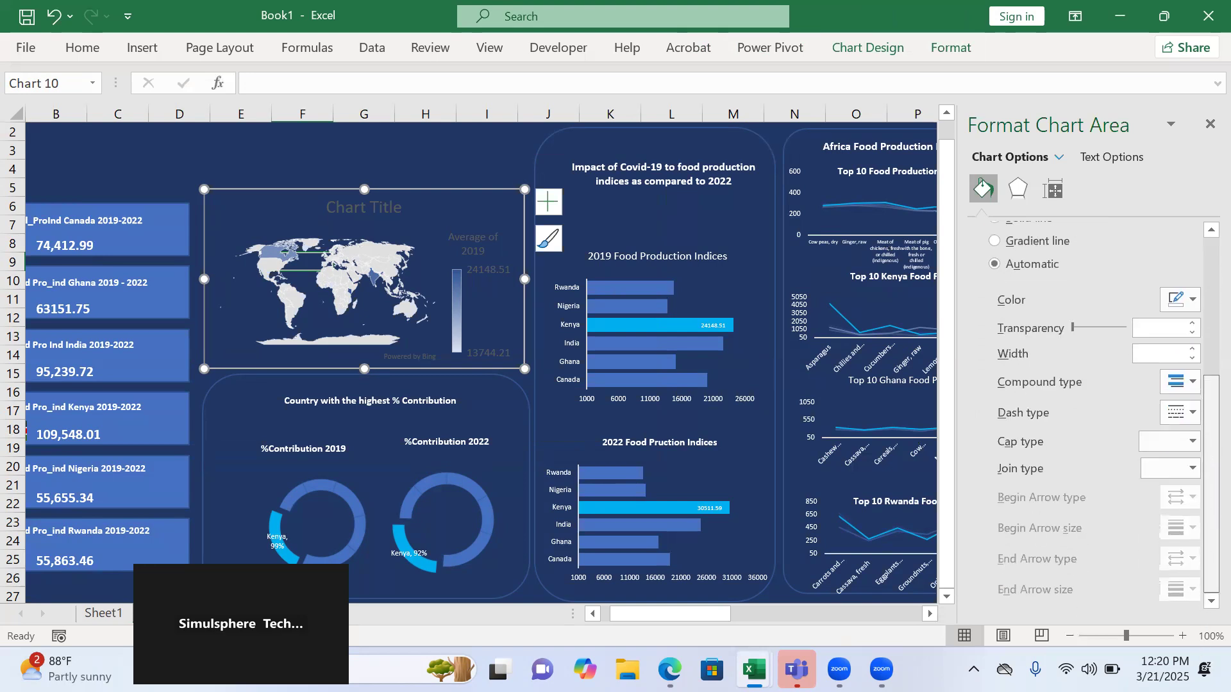
{"action": "scroll", "coordinate": [1170, 382], "scroll_direction": "up", "scroll_amount": 5}
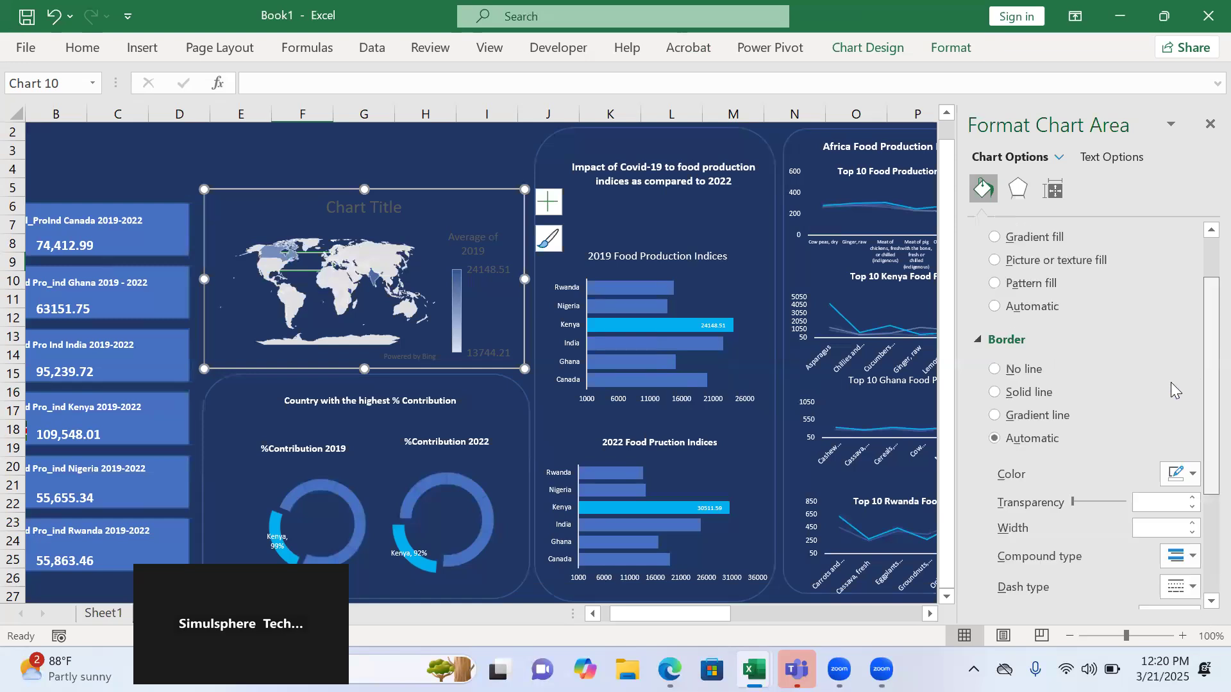
{"action": "scroll", "coordinate": [1183, 431], "scroll_direction": "down", "scroll_amount": 1}
{"action": "scroll", "coordinate": [1174, 387], "scroll_direction": "up", "scroll_amount": 1}
{"action": "scroll", "coordinate": [1175, 427], "scroll_direction": "down", "scroll_amount": 1}
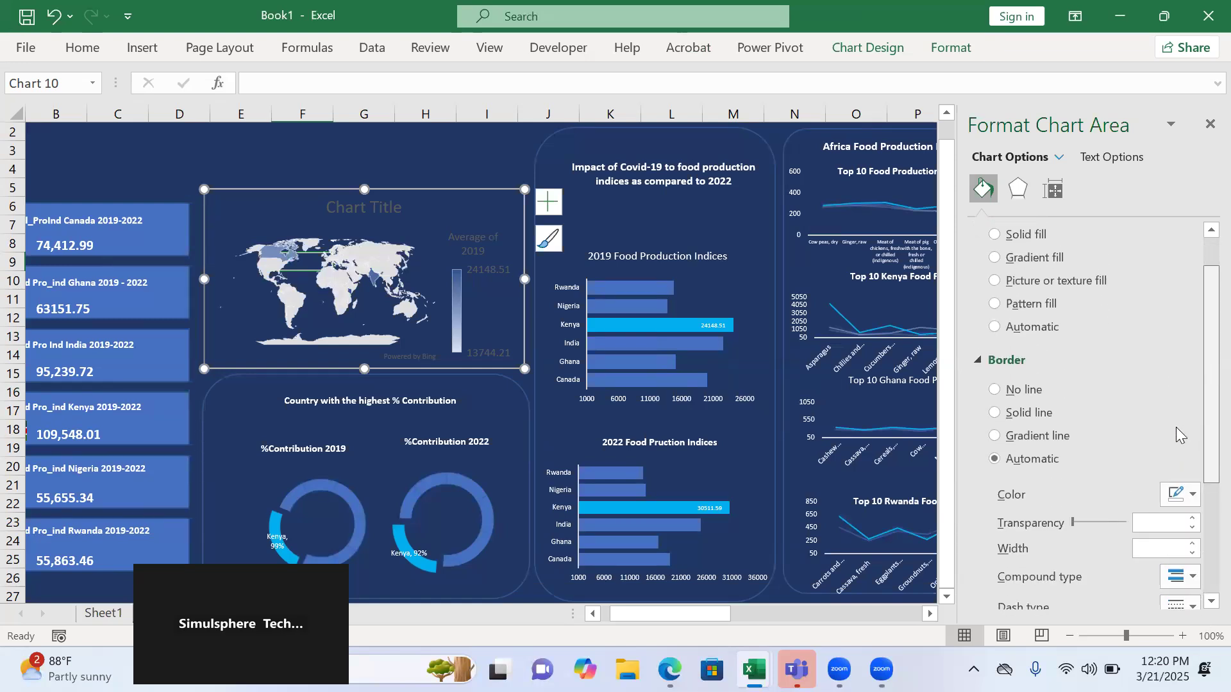
{"action": "left_click", "coordinate": [995, 389]}
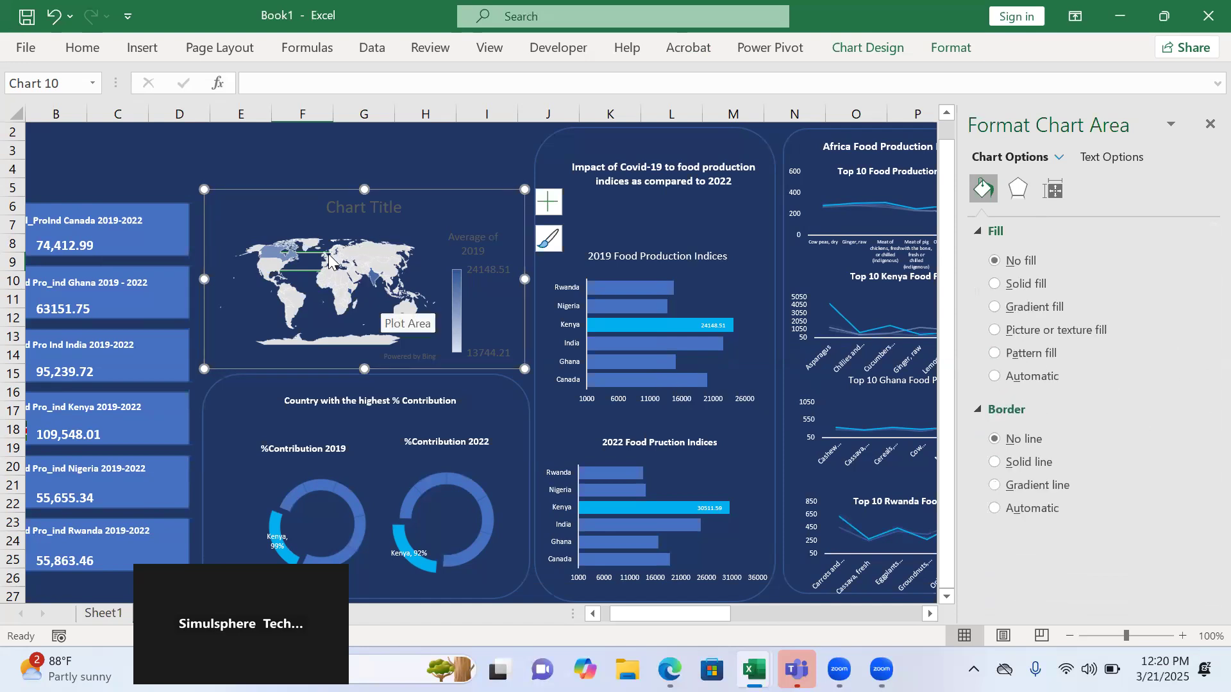
- Replace the map's placeholder title with "Average Food Production Indices by countries"
{"action": "left_click", "coordinate": [360, 198]}
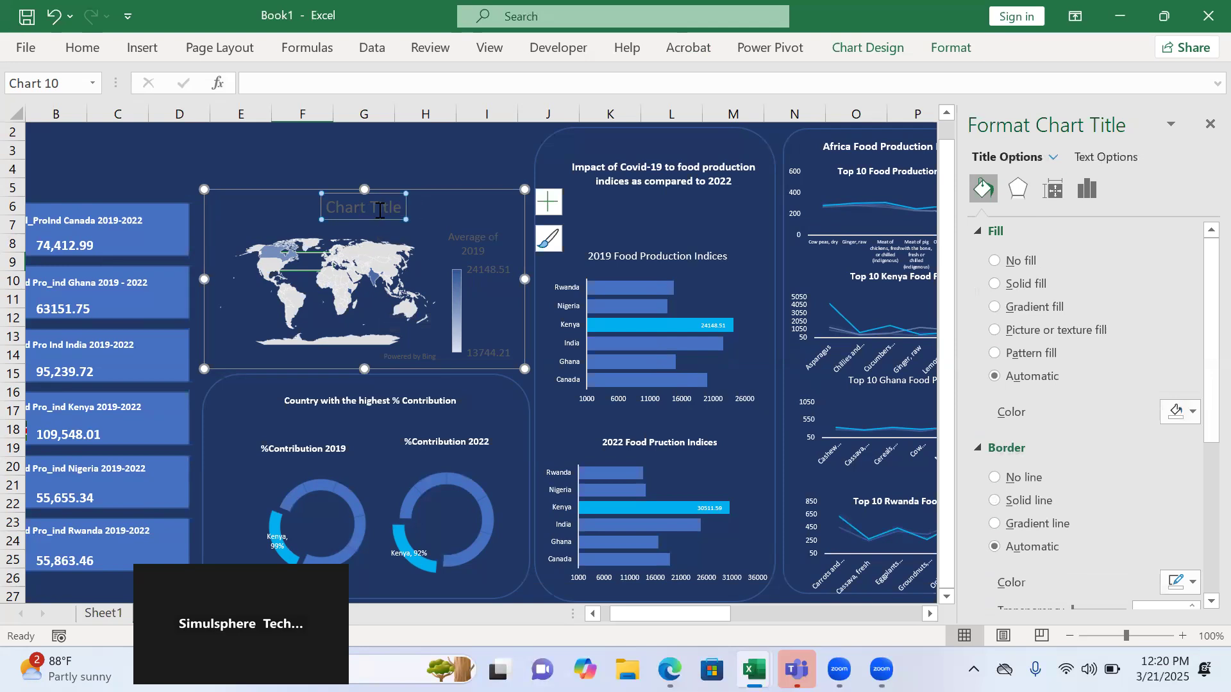
{"action": "double_click", "coordinate": [379, 210]}
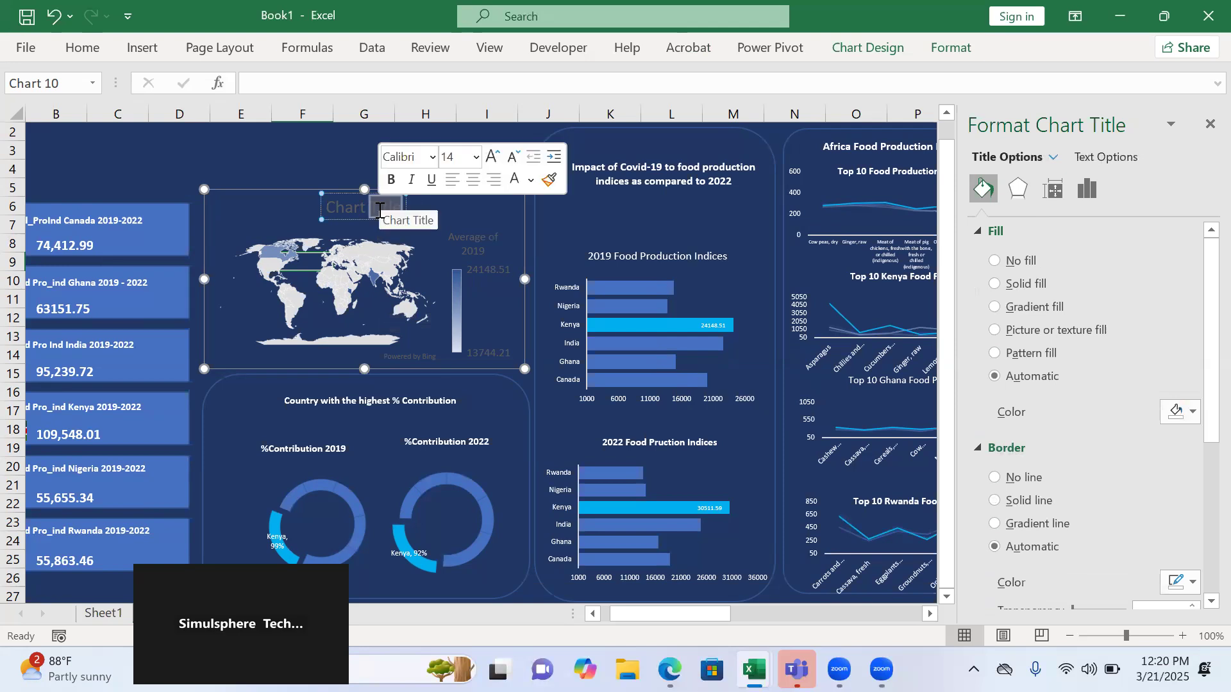
{"action": "key", "text": "BackSpace"}
{"action": "key", "text": "BackSpace"}
{"action": "key", "text": "BackSpace"}
{"action": "key", "text": "BackSpace"}
{"action": "key", "text": "BackSpace"}
{"action": "key", "text": "BackSpace"}
{"action": "key", "text": "BackSpace"}
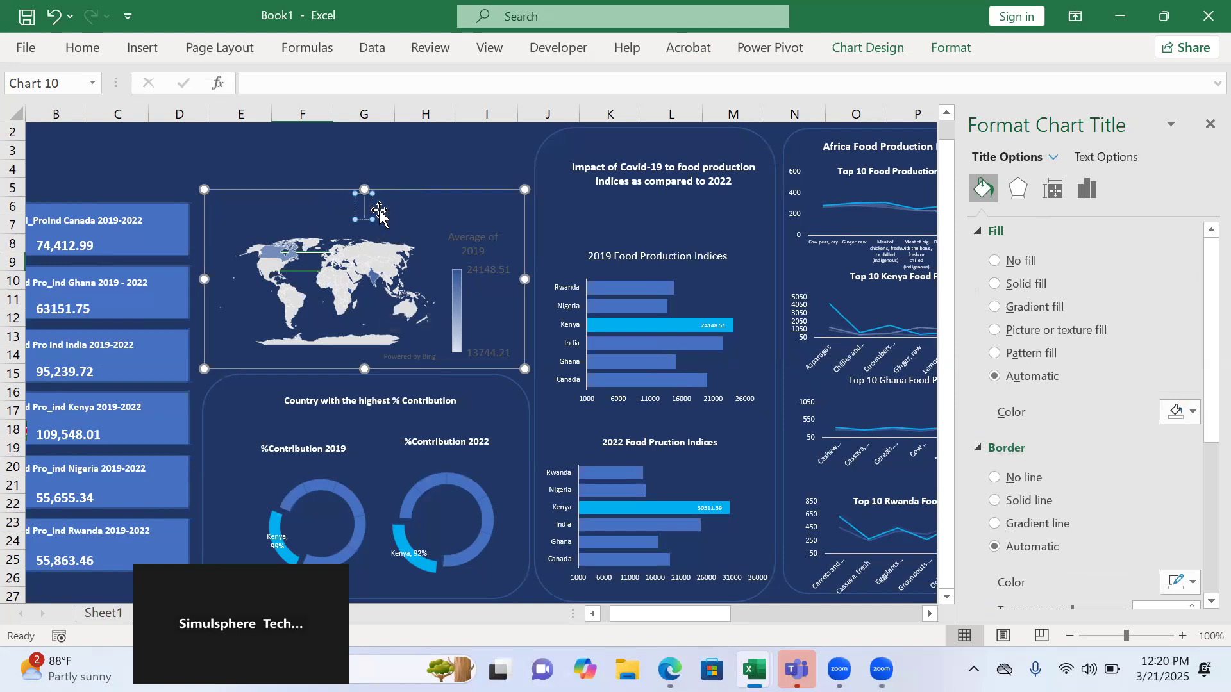
{"action": "type", "text": "Average"}
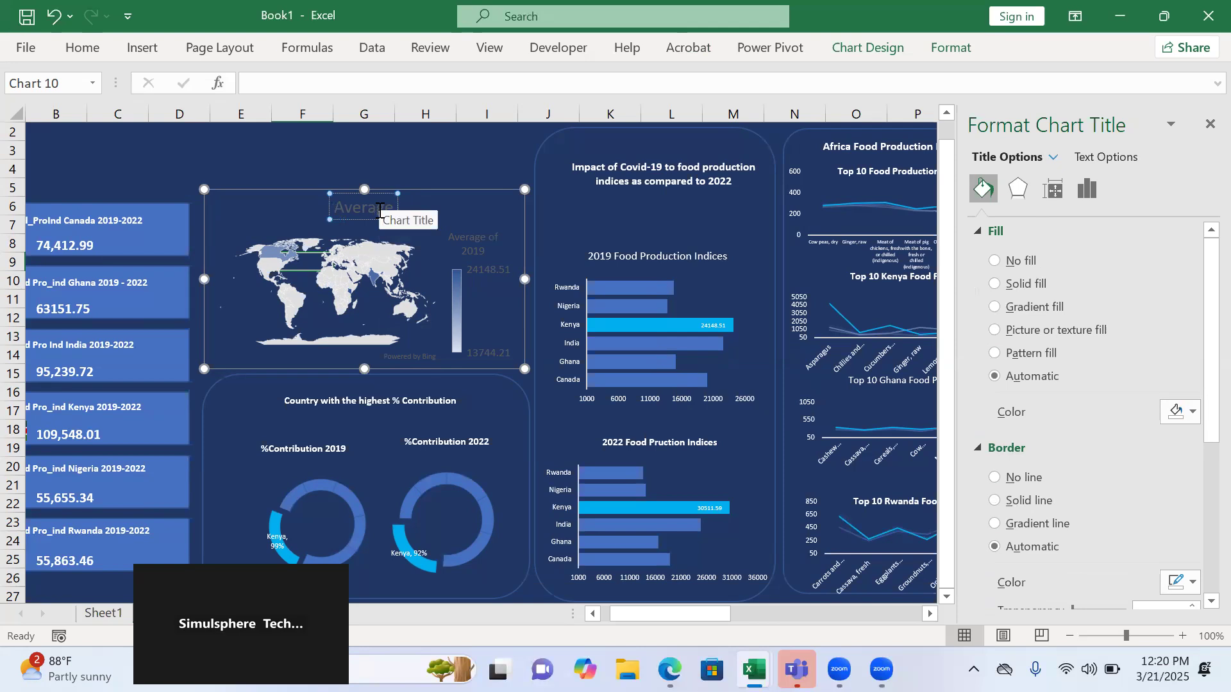
{"action": "type", "text": " Food Prod"}
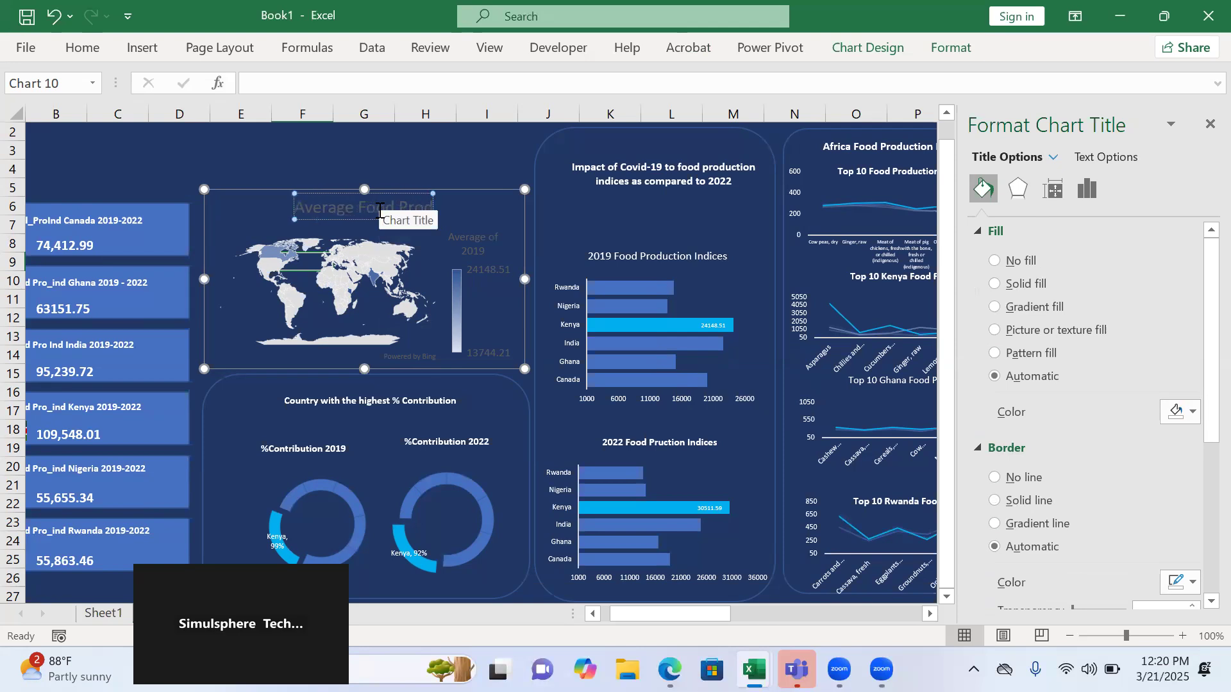
{"action": "type", "text": "uction "}
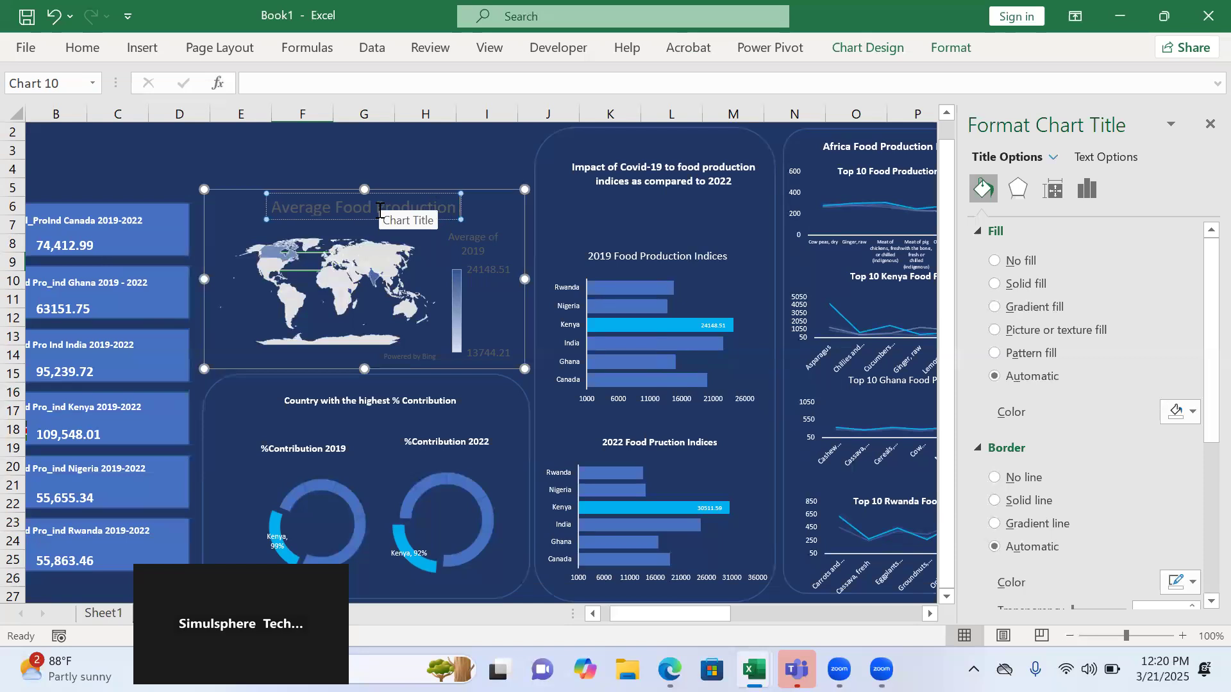
{"action": "type", "text": "Indices"}
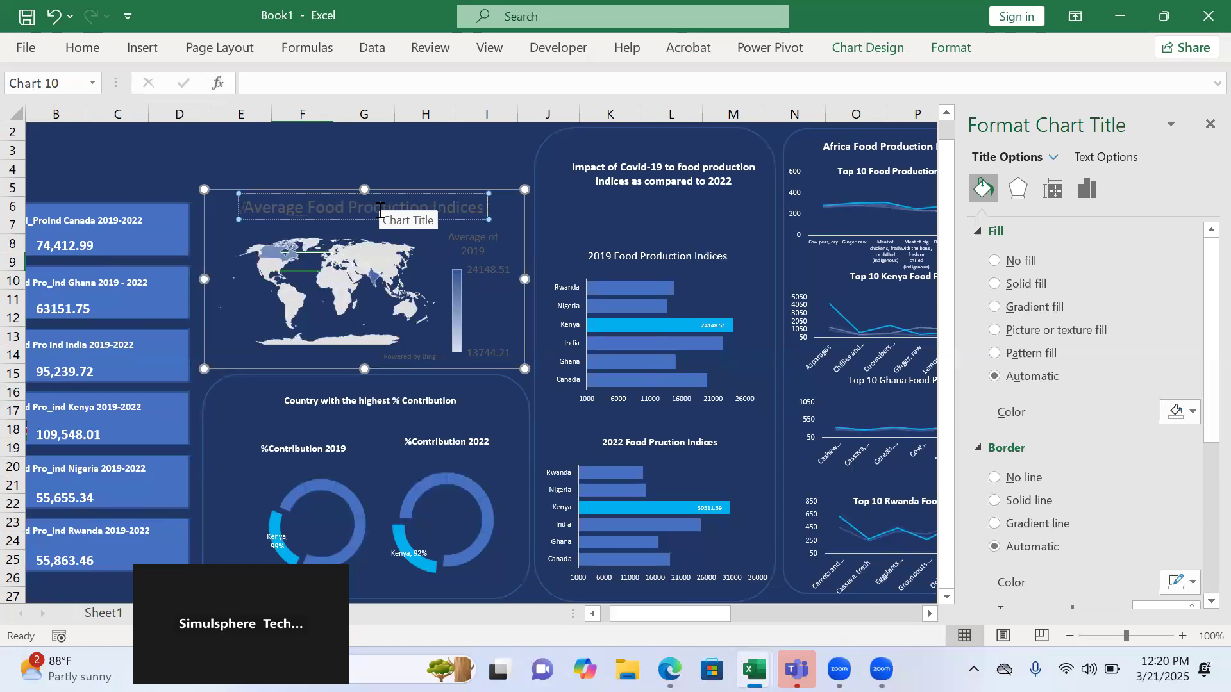
{"action": "type", "text": " by countries"}
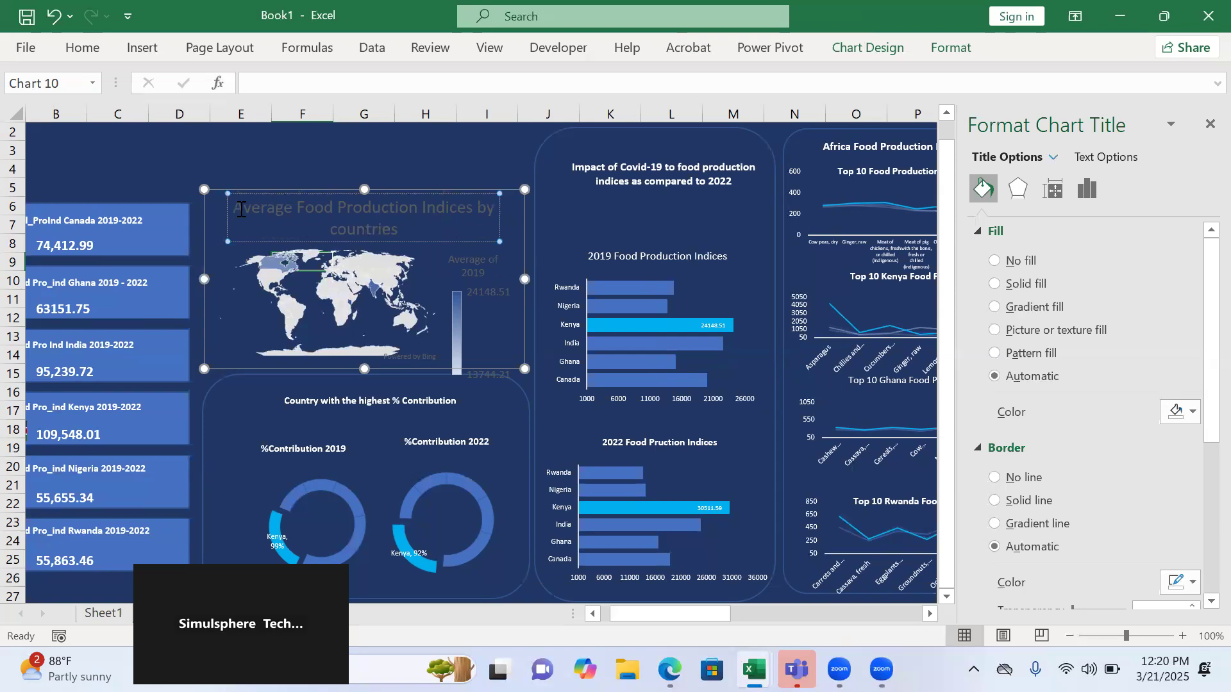
- Format the map chart's whole title as white, bold text at font size 8
{"action": "triple_click", "coordinate": [241, 209]}
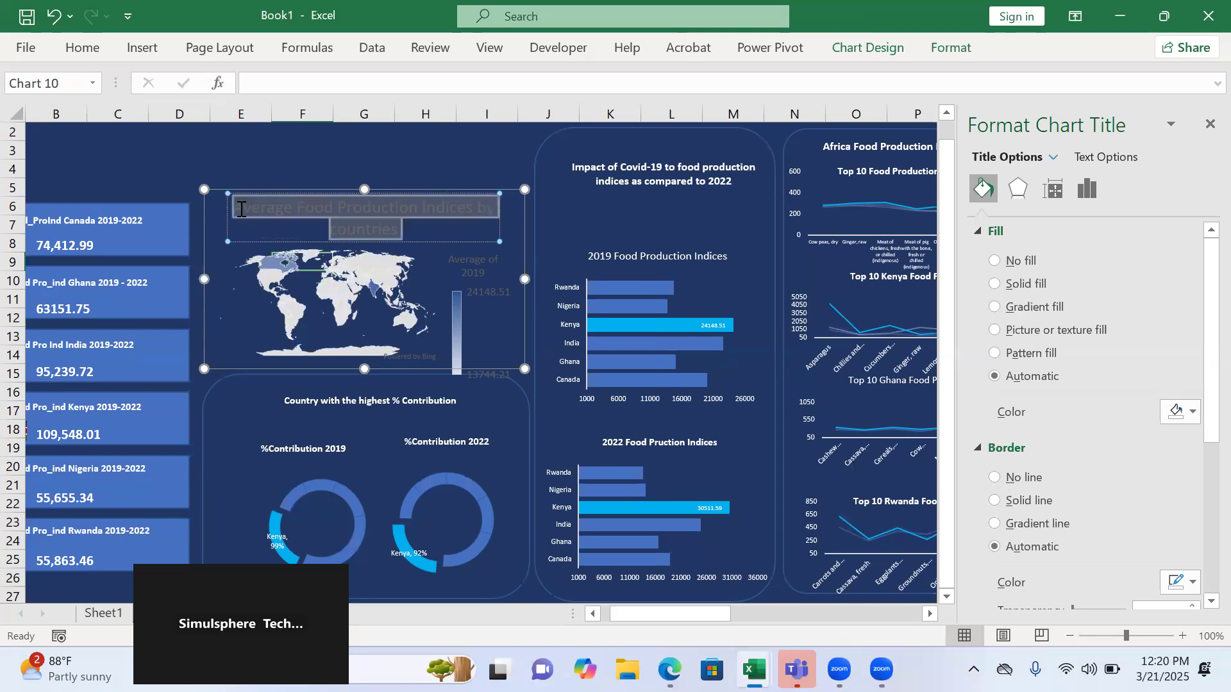
{"action": "left_click", "coordinate": [88, 51]}
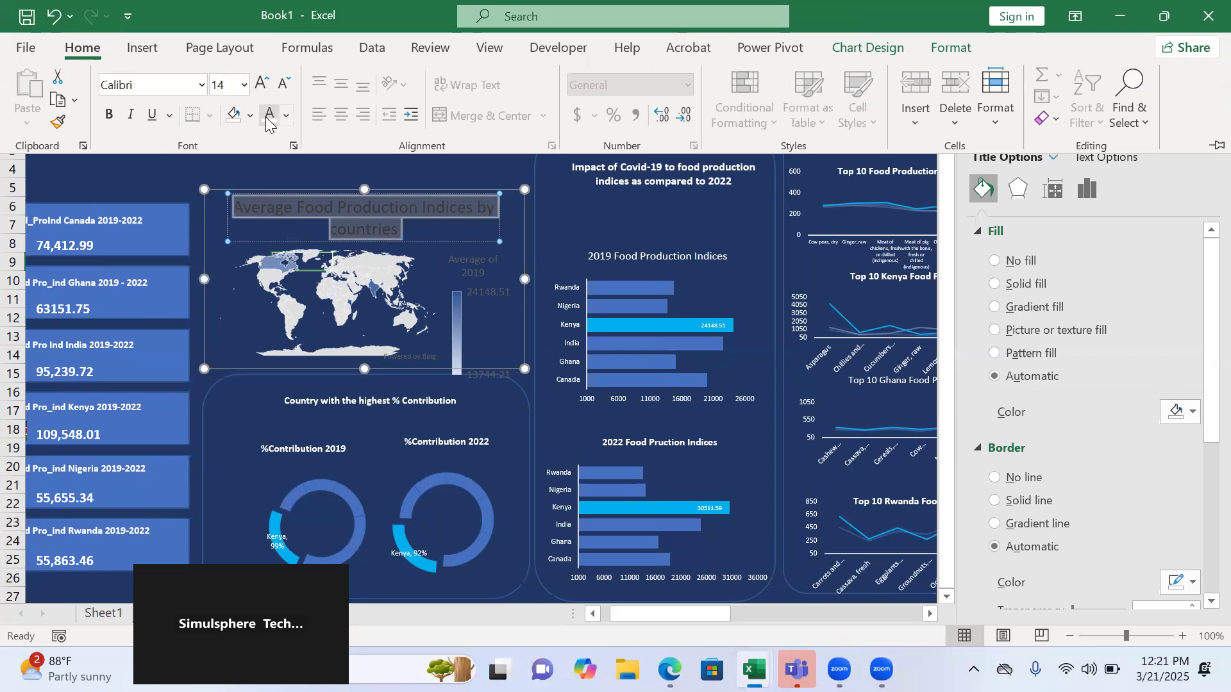
{"action": "left_click", "coordinate": [244, 86]}
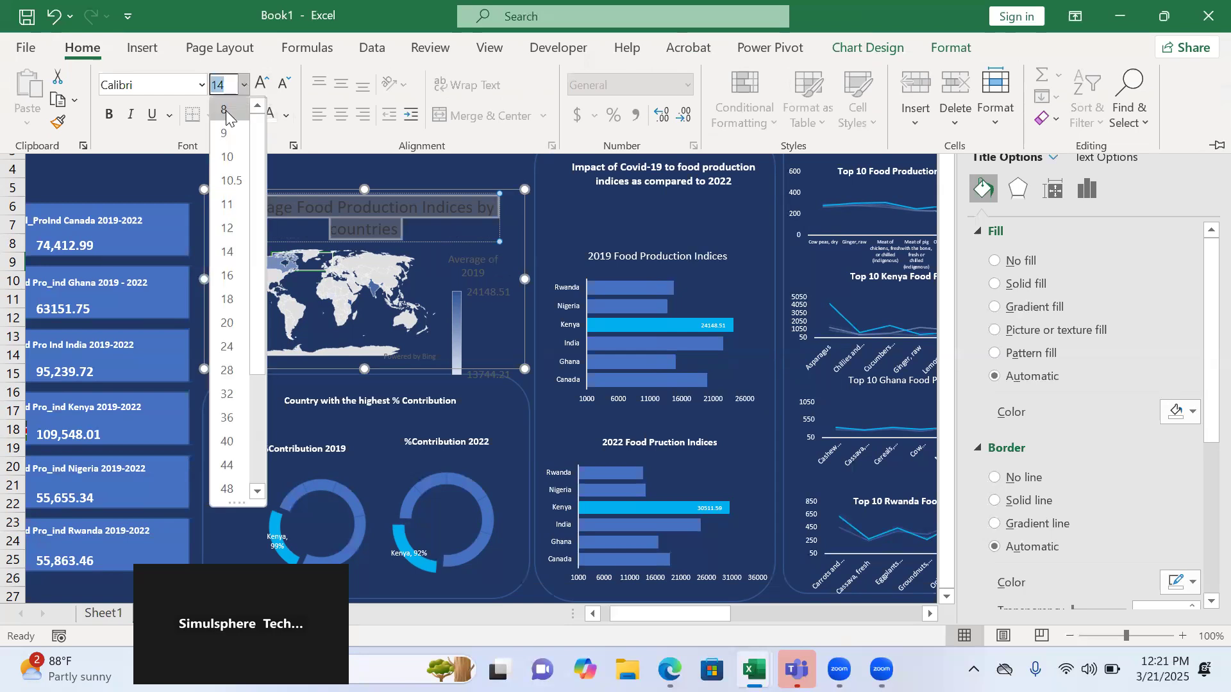
{"action": "left_click", "coordinate": [225, 101]}
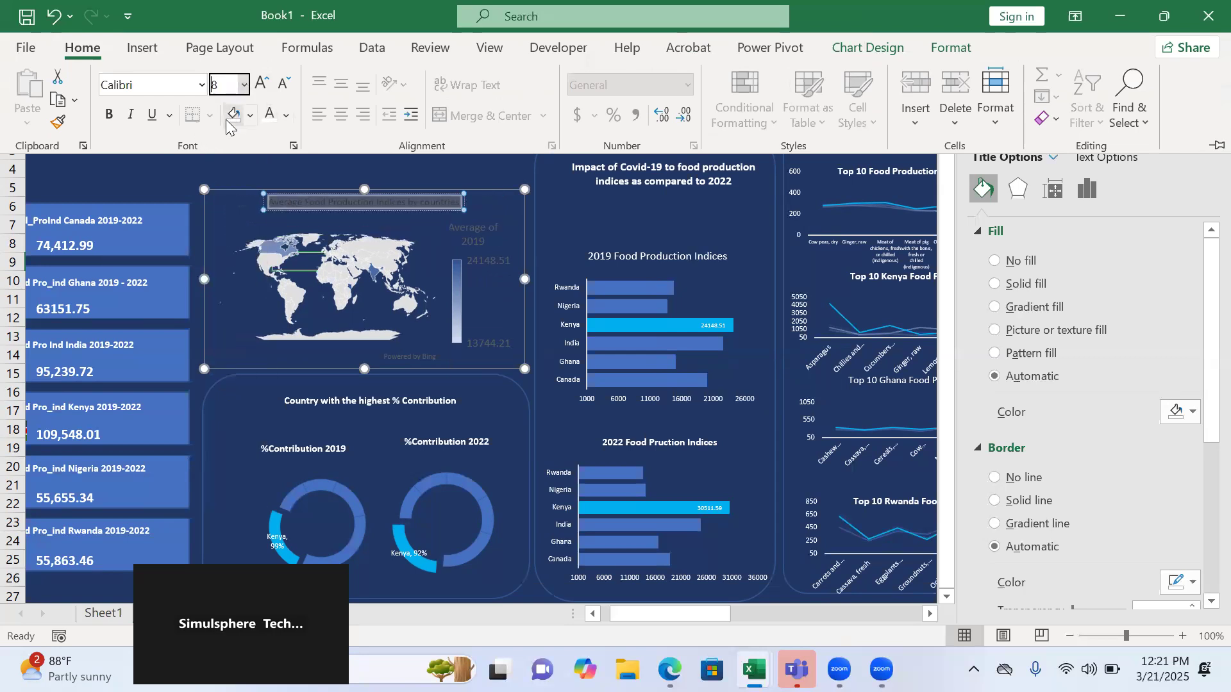
{"action": "left_click", "coordinate": [109, 121]}
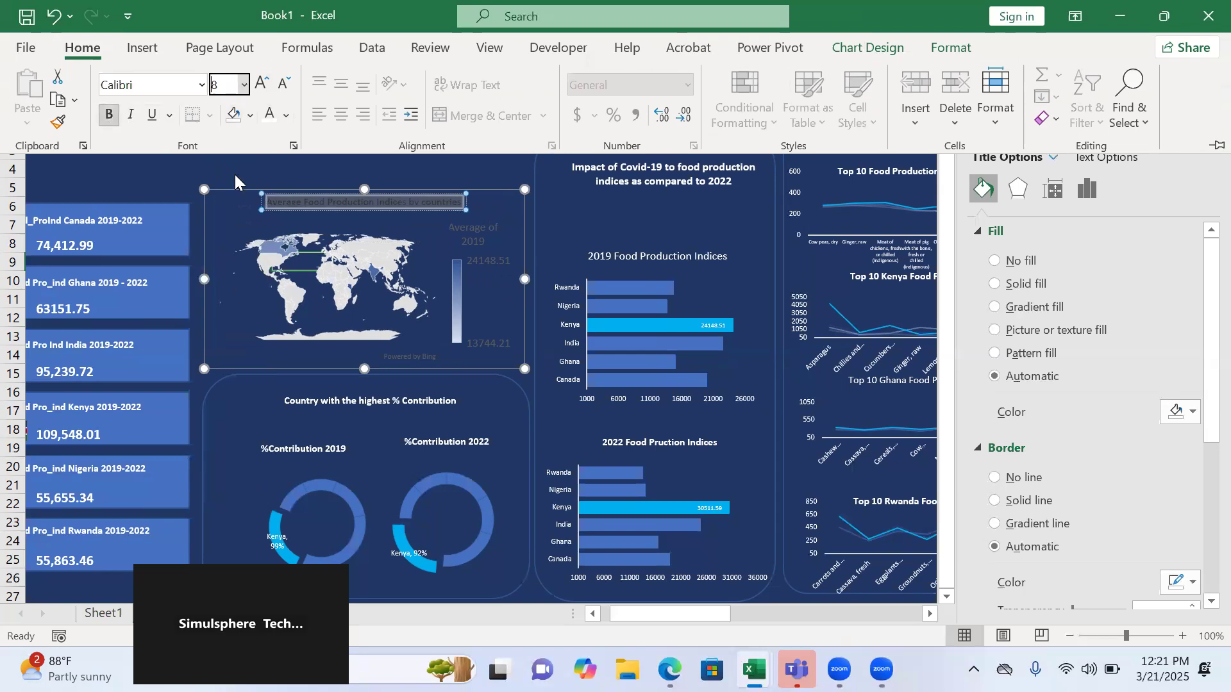
{"action": "key", "text": "ctrl+F1"}
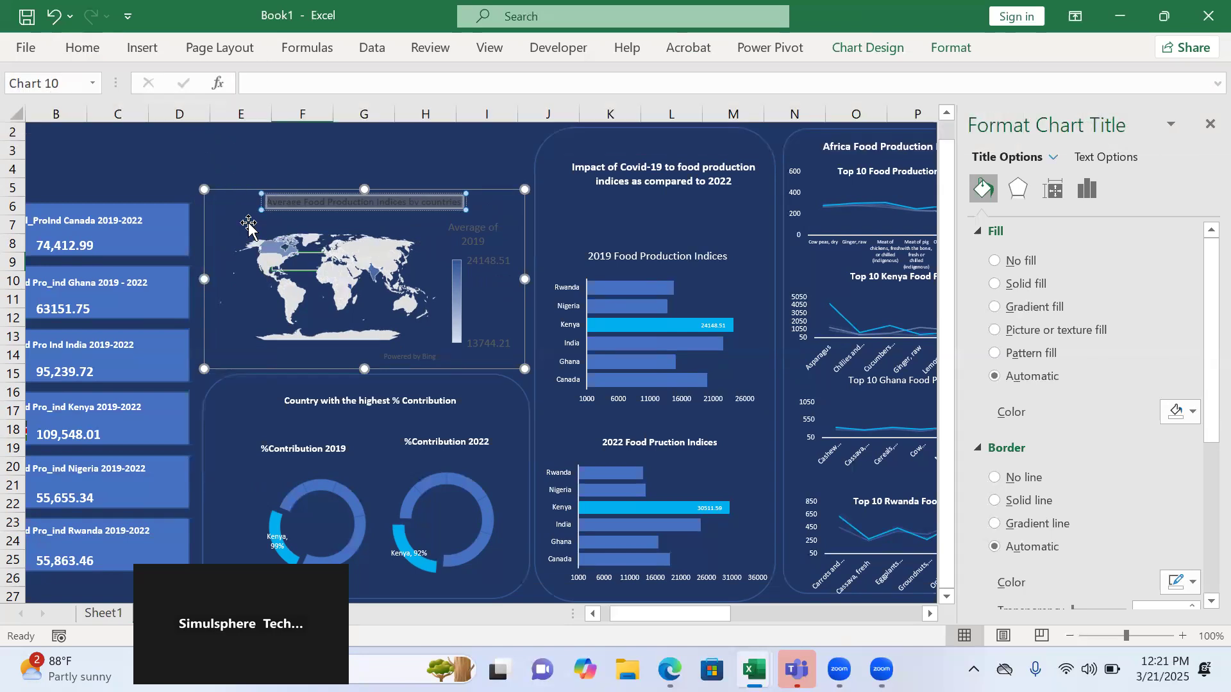
{"action": "left_click", "coordinate": [249, 226]}
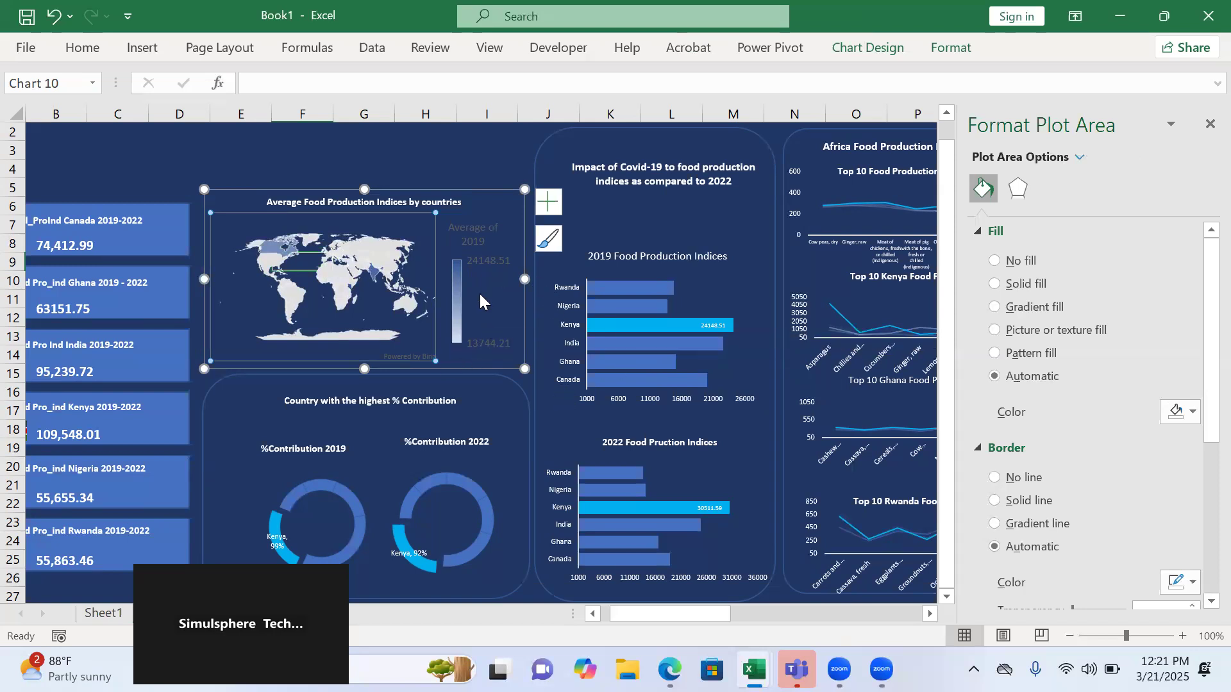
- Look through the fill and border options of the map's "Average of 2019" legend entry, and close the formatting pane
{"action": "left_click", "coordinate": [489, 228]}
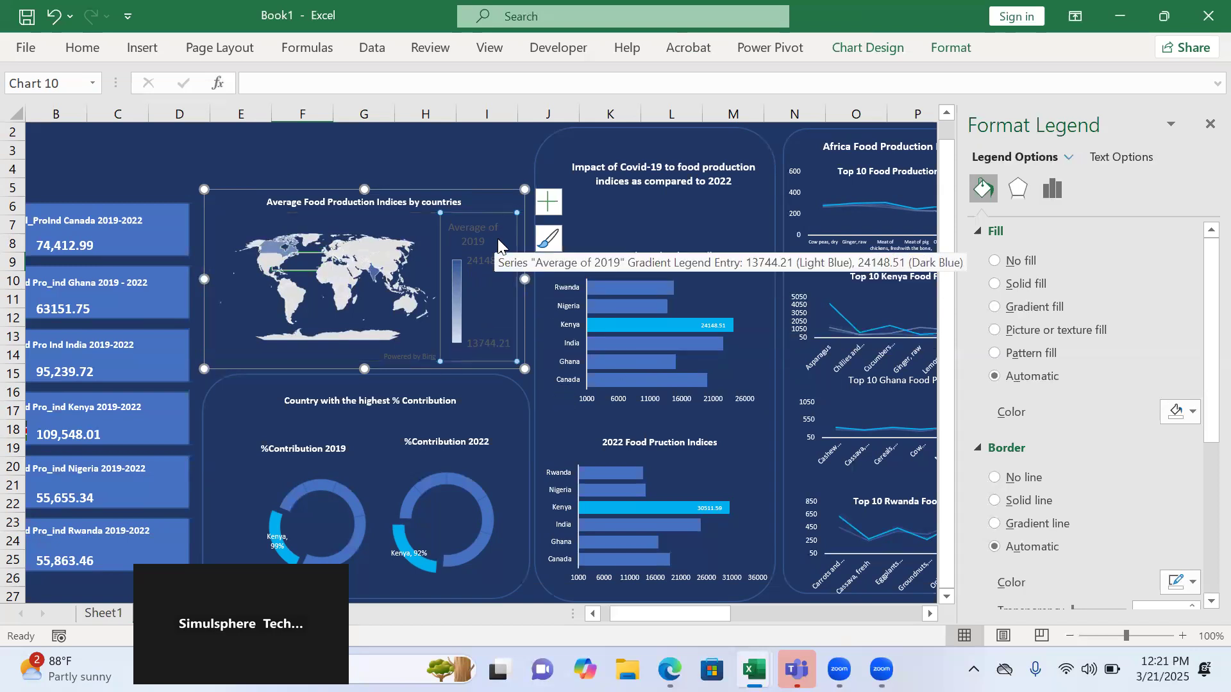
{"action": "left_click", "coordinate": [498, 239]}
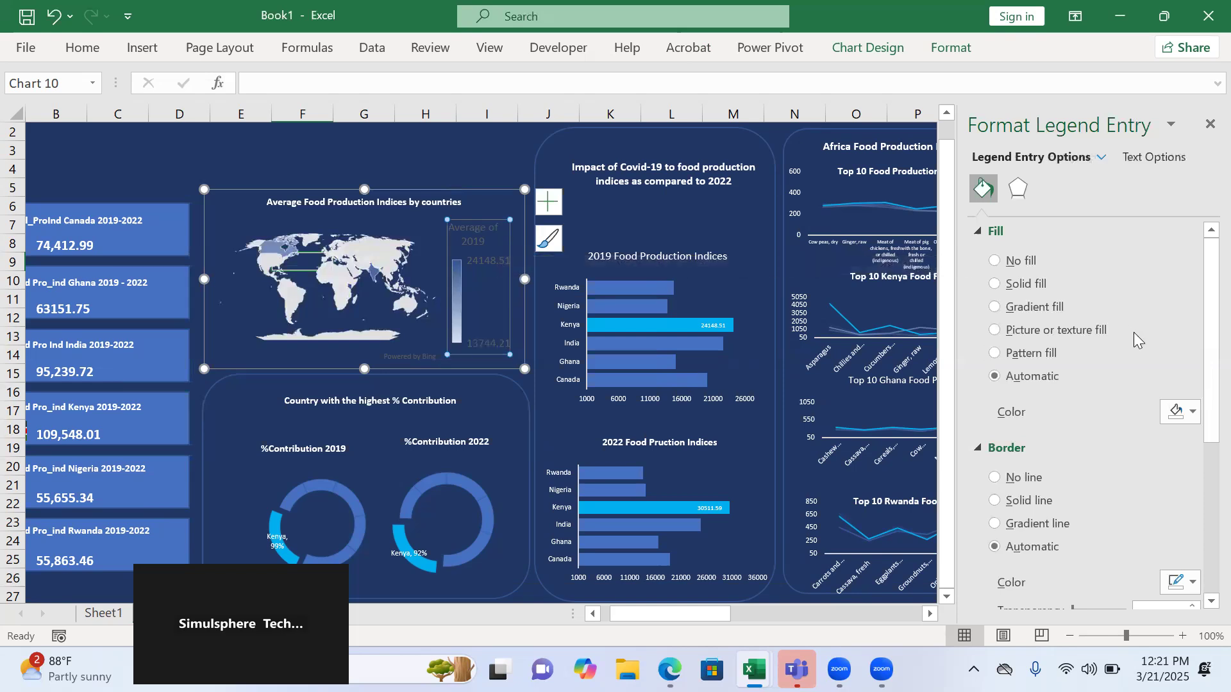
{"action": "left_click_drag", "start_coordinate": [1203, 363], "coordinate": [1203, 475]}
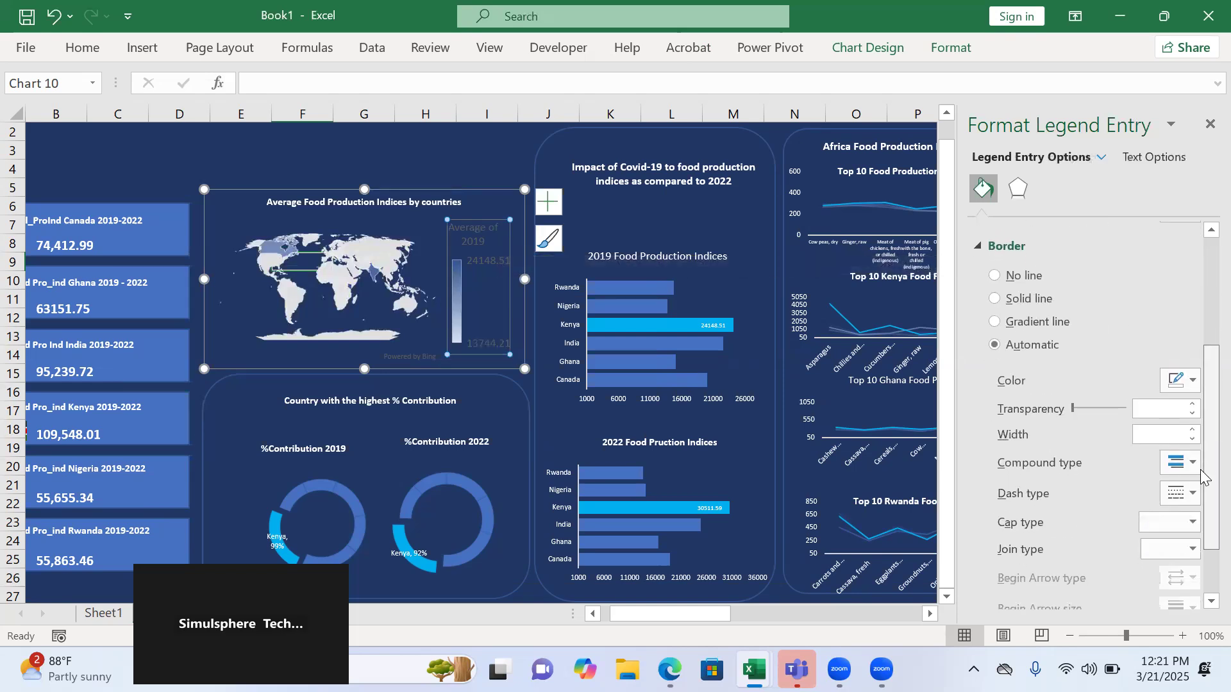
{"action": "scroll", "coordinate": [1183, 475], "scroll_direction": "down", "scroll_amount": 3}
{"action": "scroll", "coordinate": [1140, 410], "scroll_direction": "up", "scroll_amount": 6}
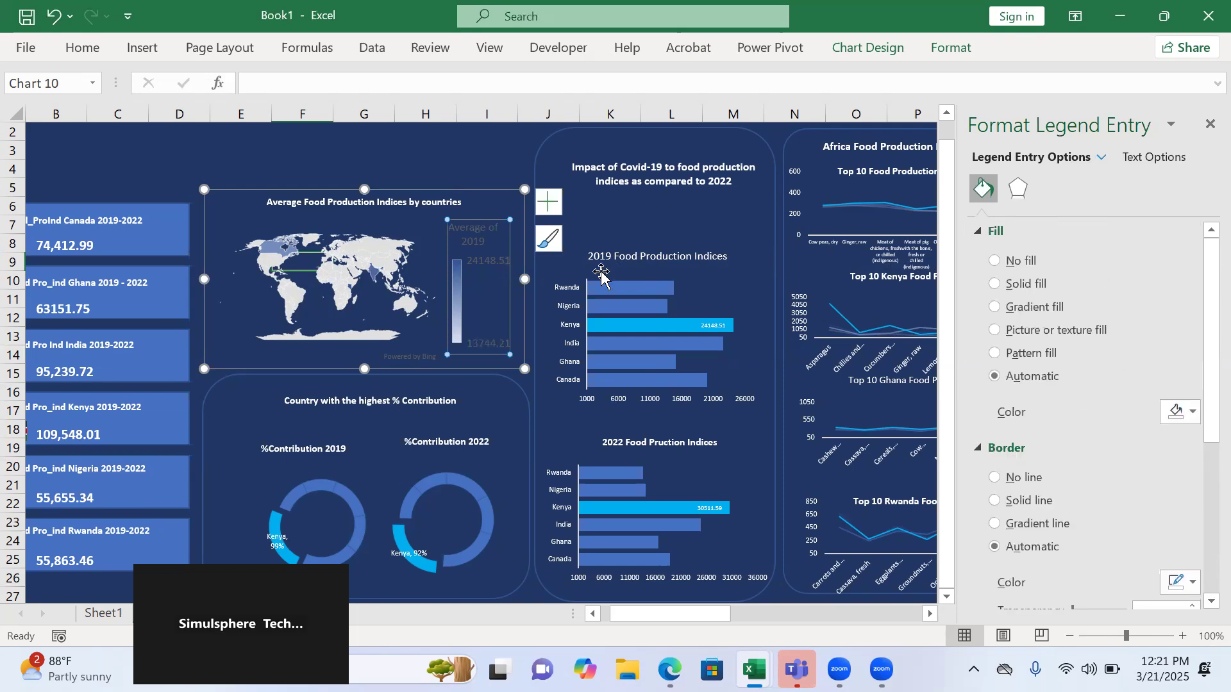
{"action": "left_click", "coordinate": [1205, 127]}
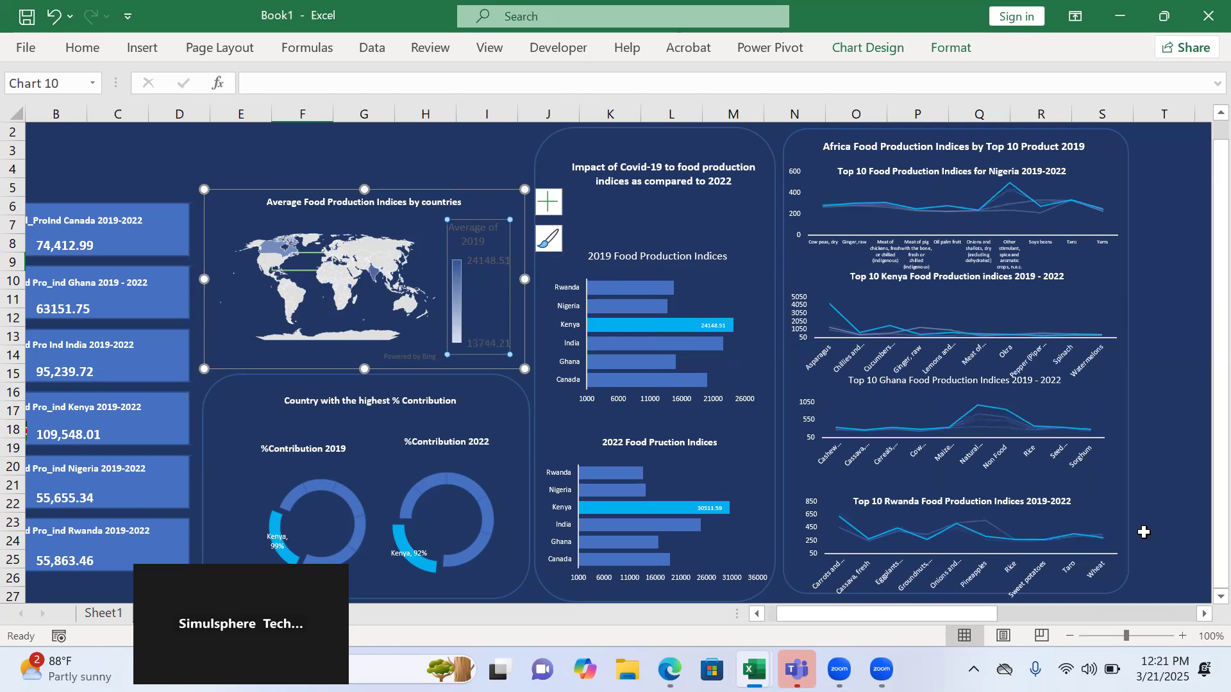
- Insert a slicer on the Country field for the Top 10 Kenya line chart
{"action": "left_click_drag", "start_coordinate": [969, 613], "coordinate": [939, 615]}
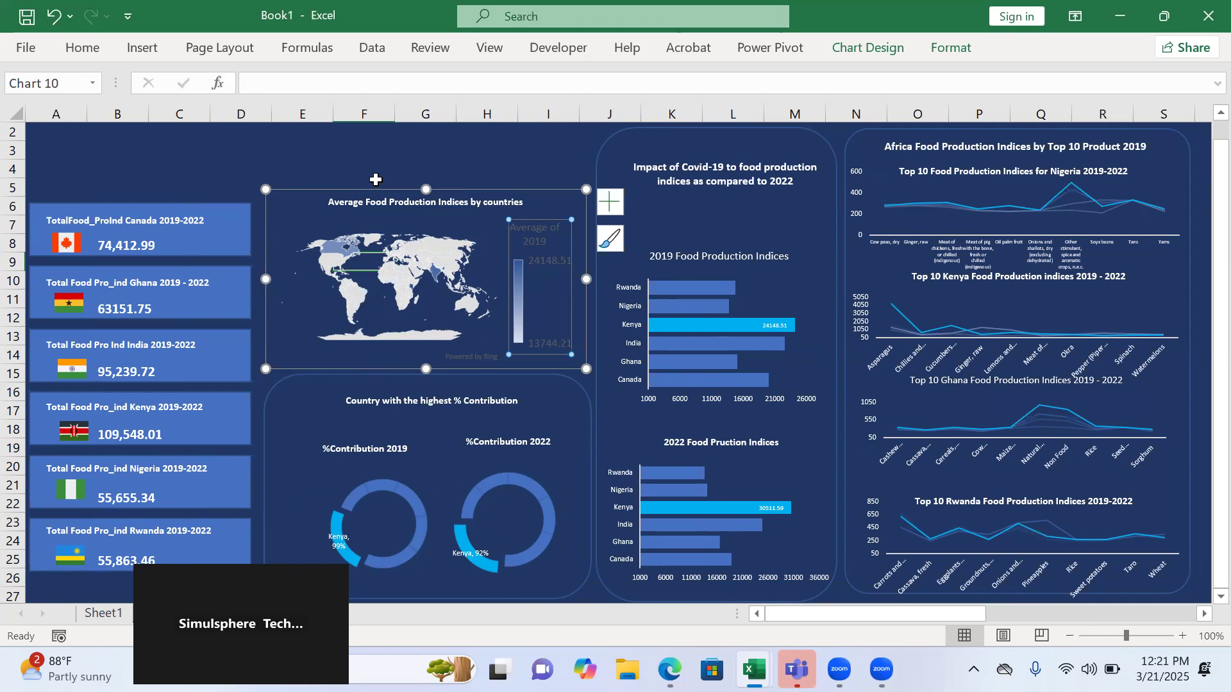
{"action": "left_click", "coordinate": [1059, 317]}
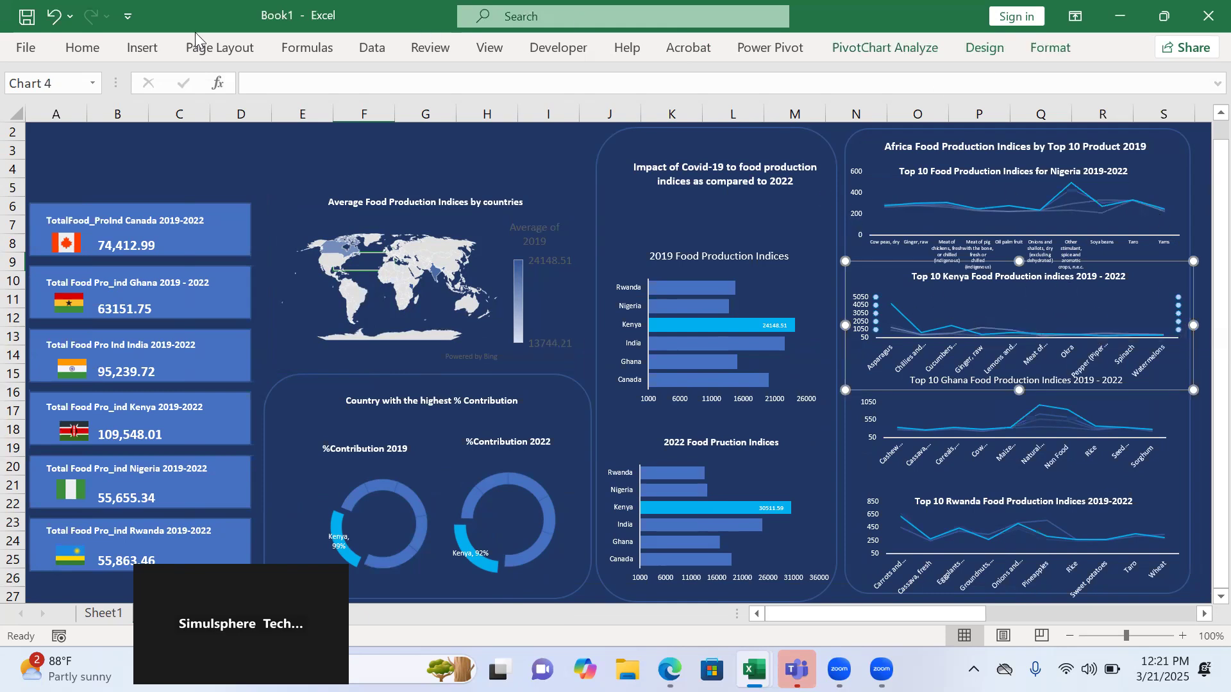
{"action": "left_click", "coordinate": [142, 47]}
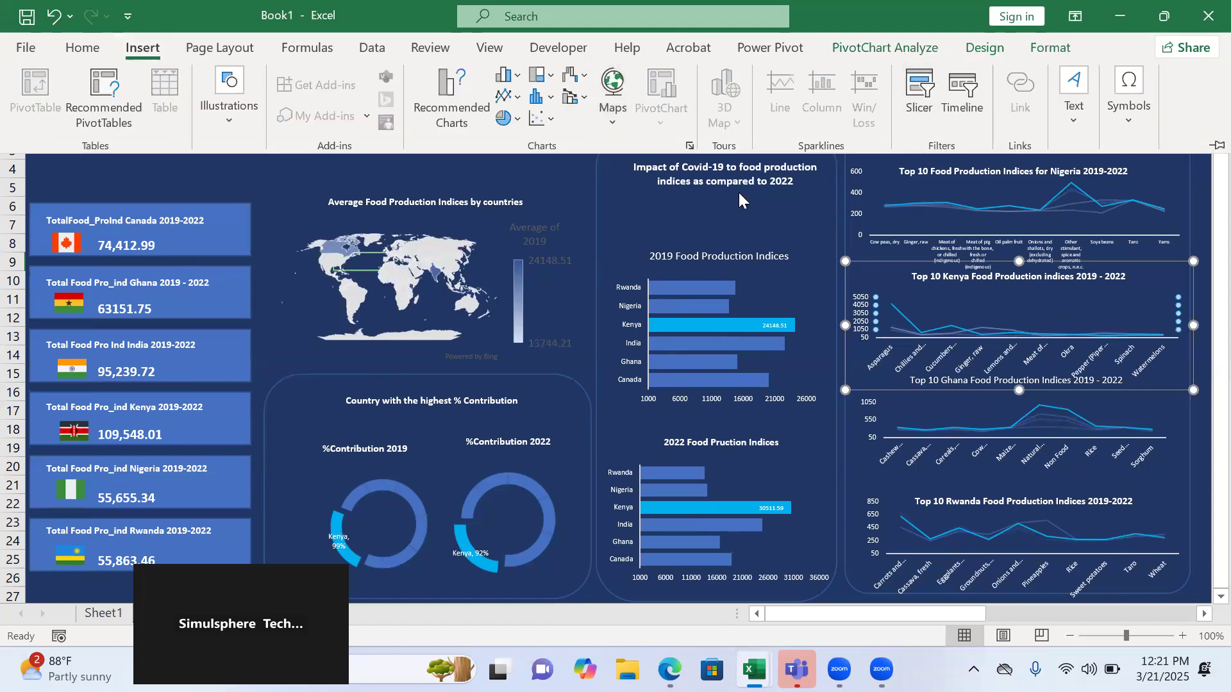
{"action": "left_click", "coordinate": [917, 90]}
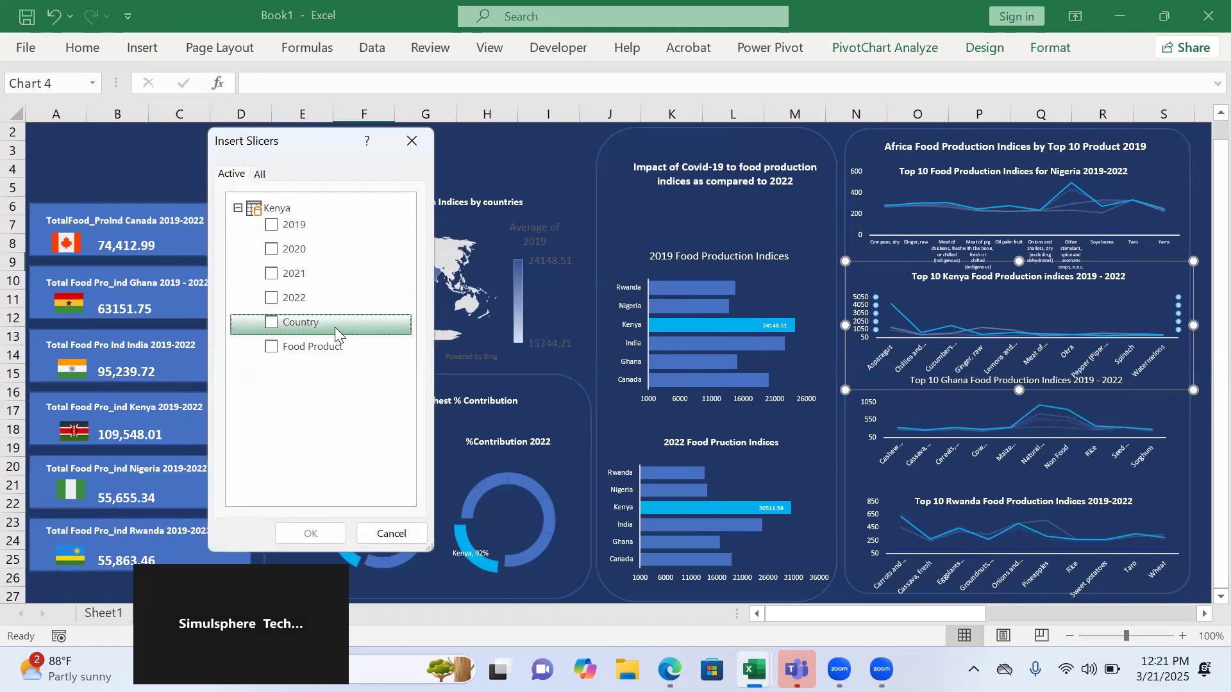
{"action": "left_click", "coordinate": [272, 323]}
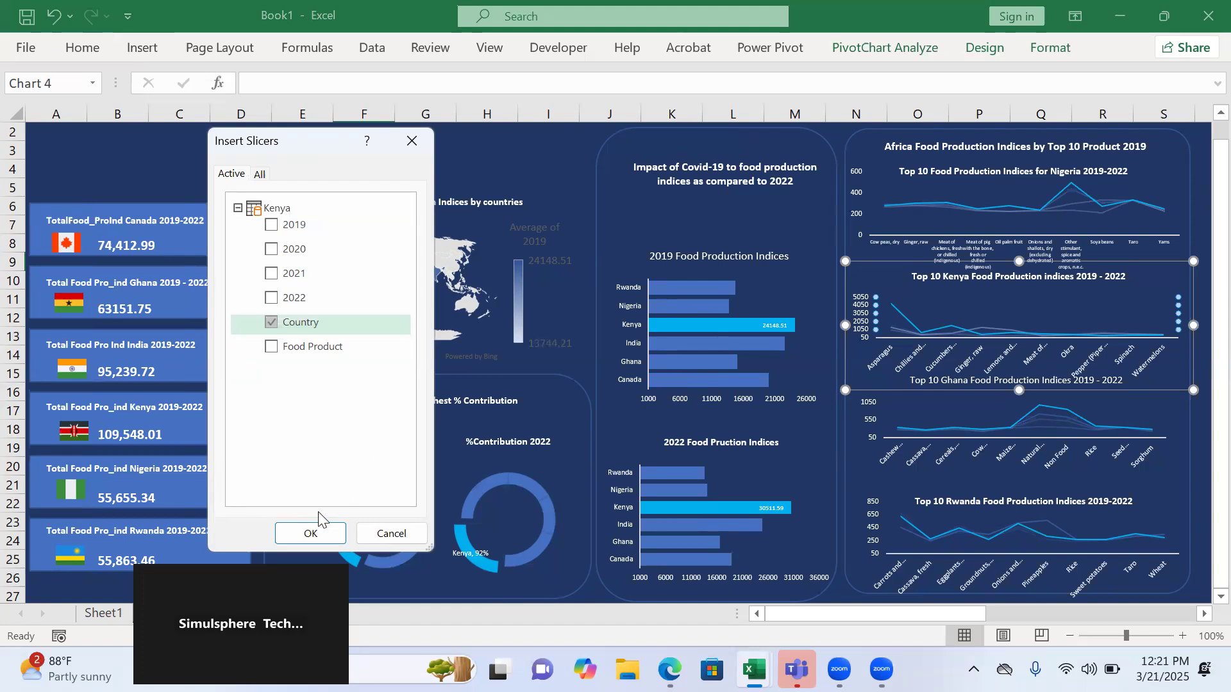